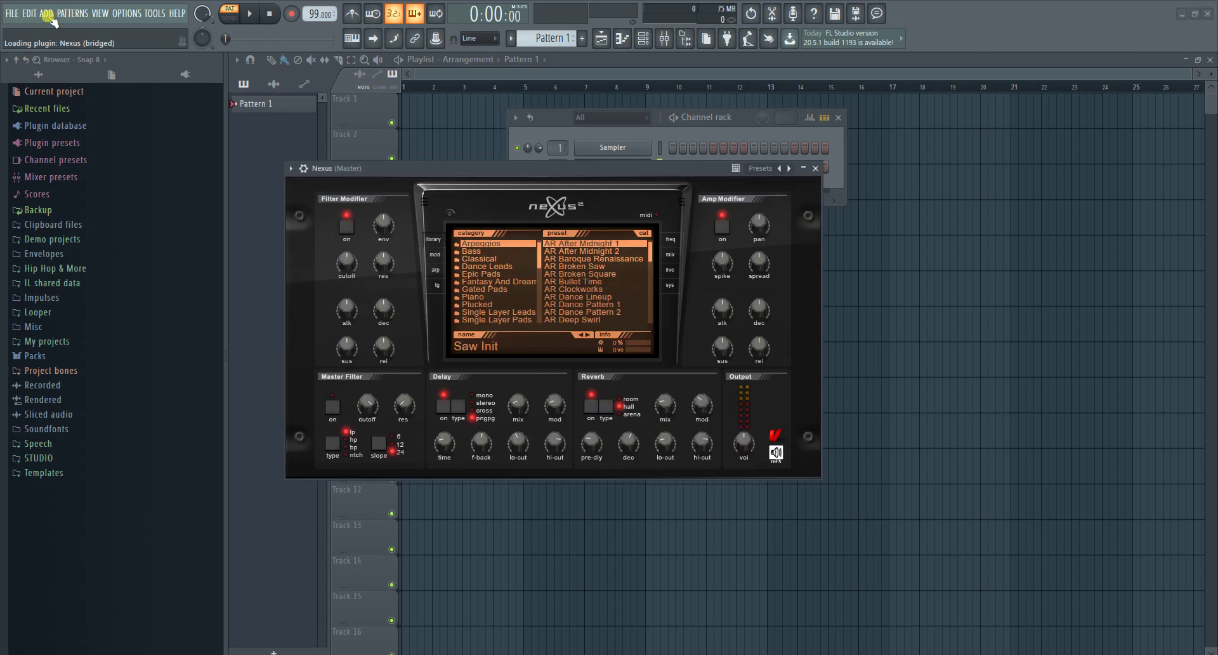
- Add a Serum_x64 channel and load the BS Girlfriend preset from the Echo Sound Works Havana bank
{"action": "left_click", "coordinate": [47, 14]}
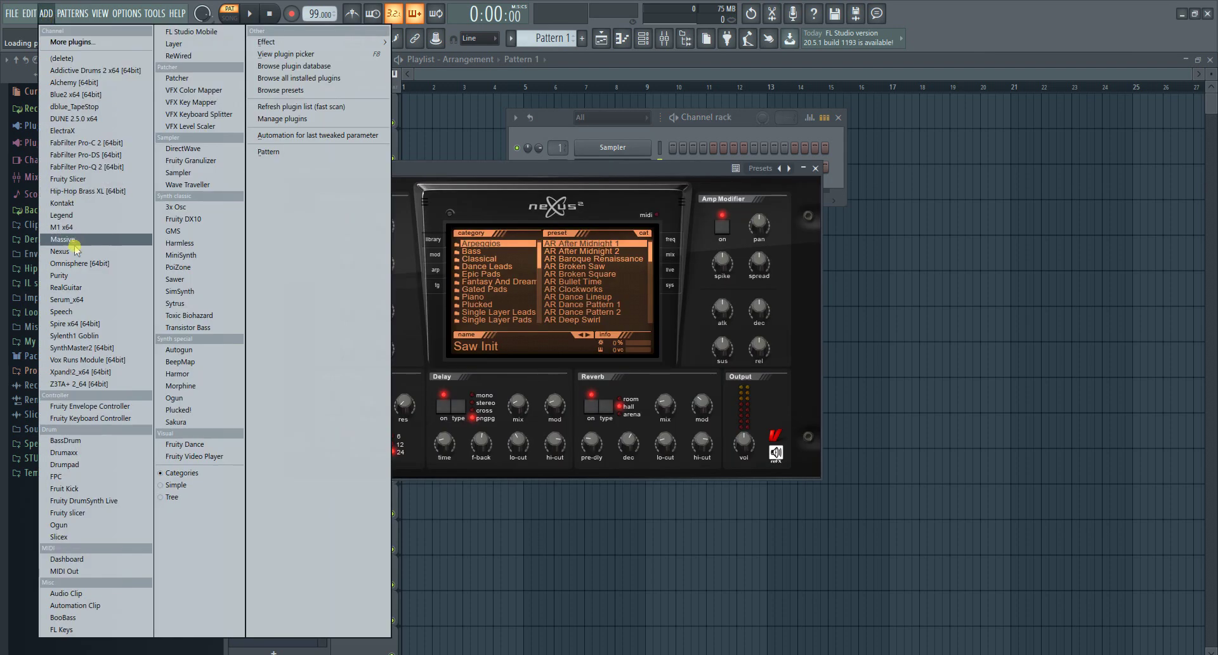
{"action": "left_click", "coordinate": [79, 299]}
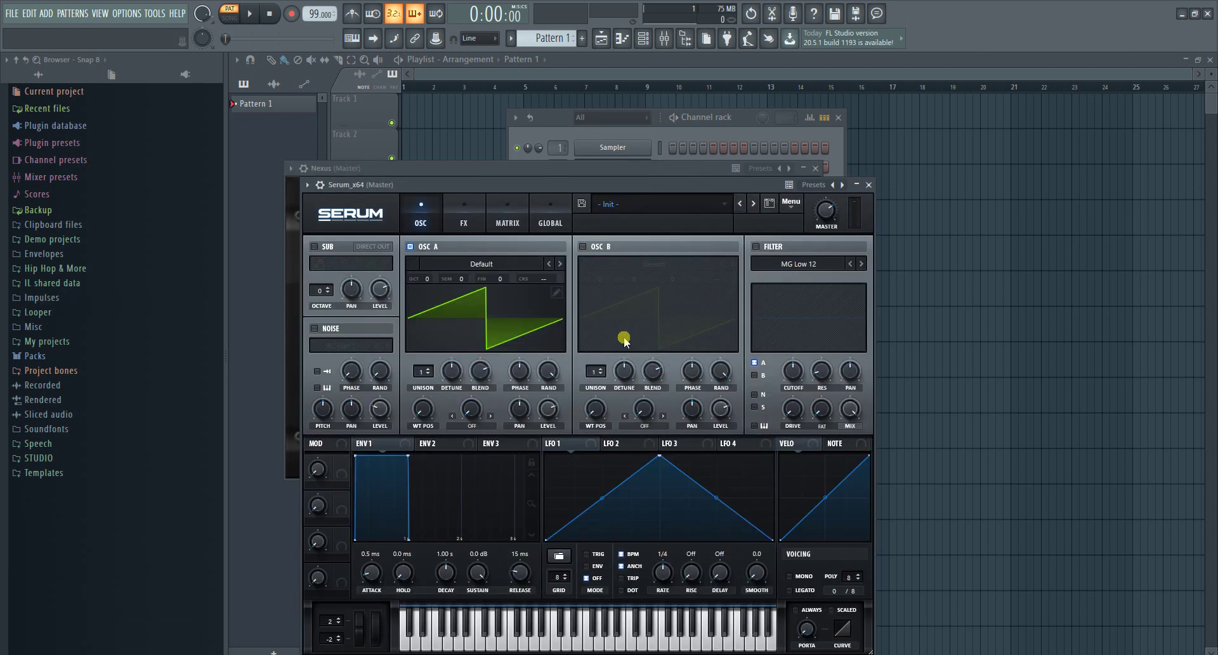
{"action": "left_click", "coordinate": [674, 204]}
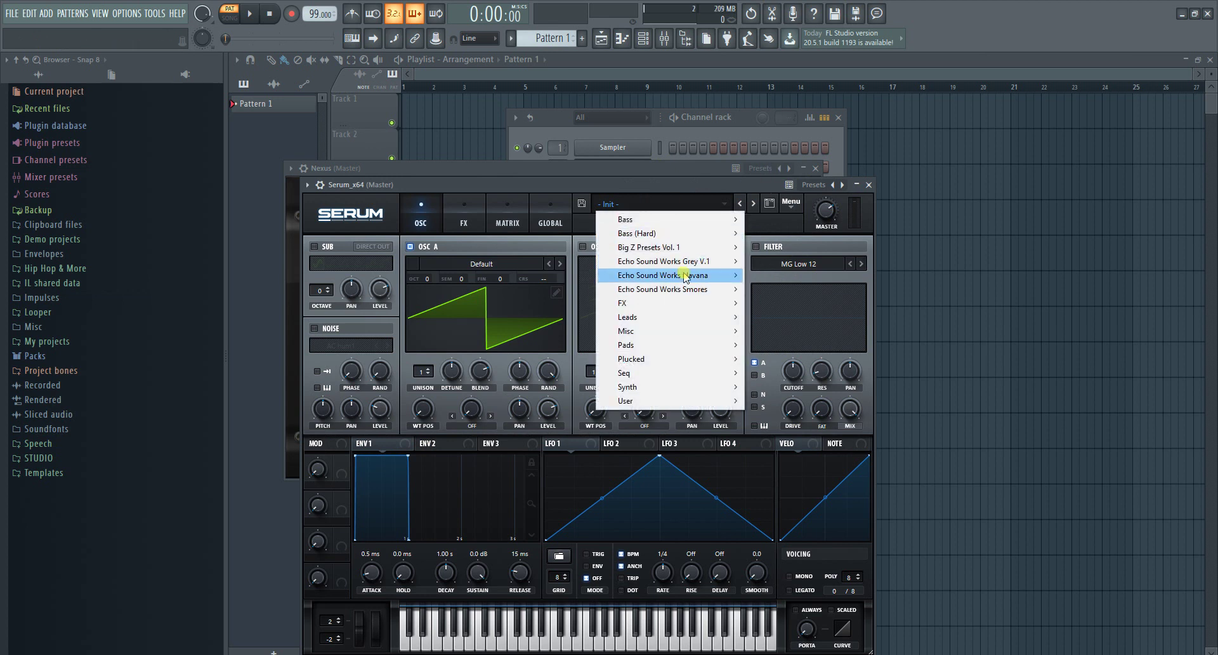
{"action": "mouse_move", "coordinate": [703, 277]}
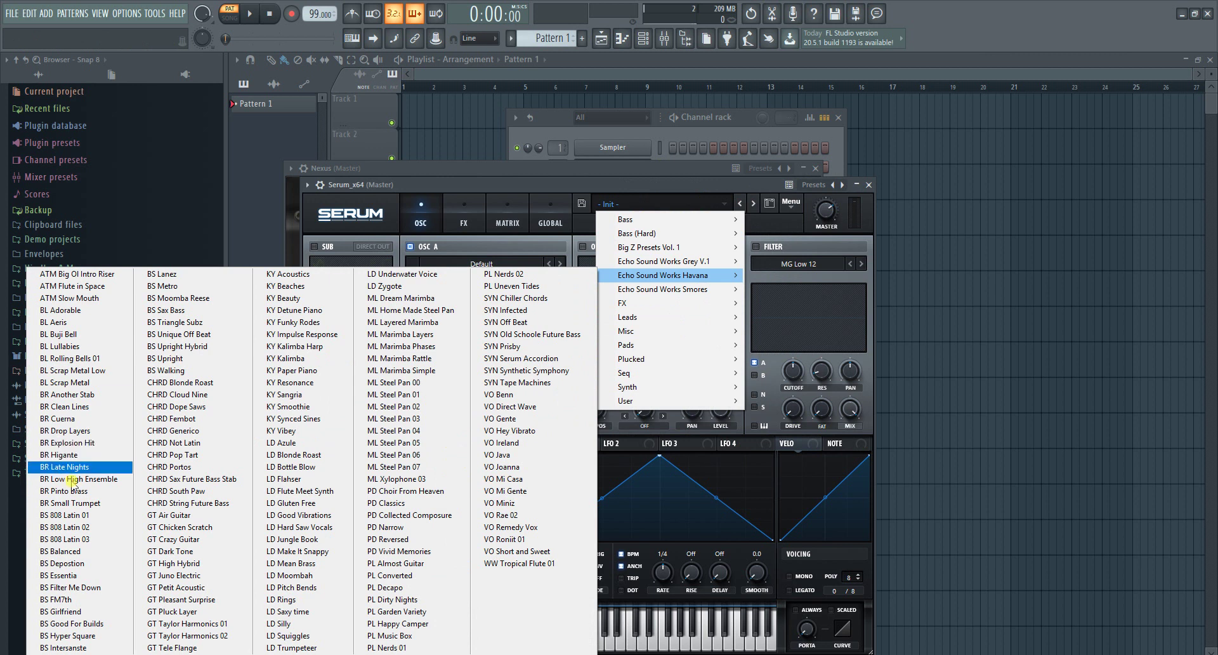
{"action": "left_click", "coordinate": [67, 611]}
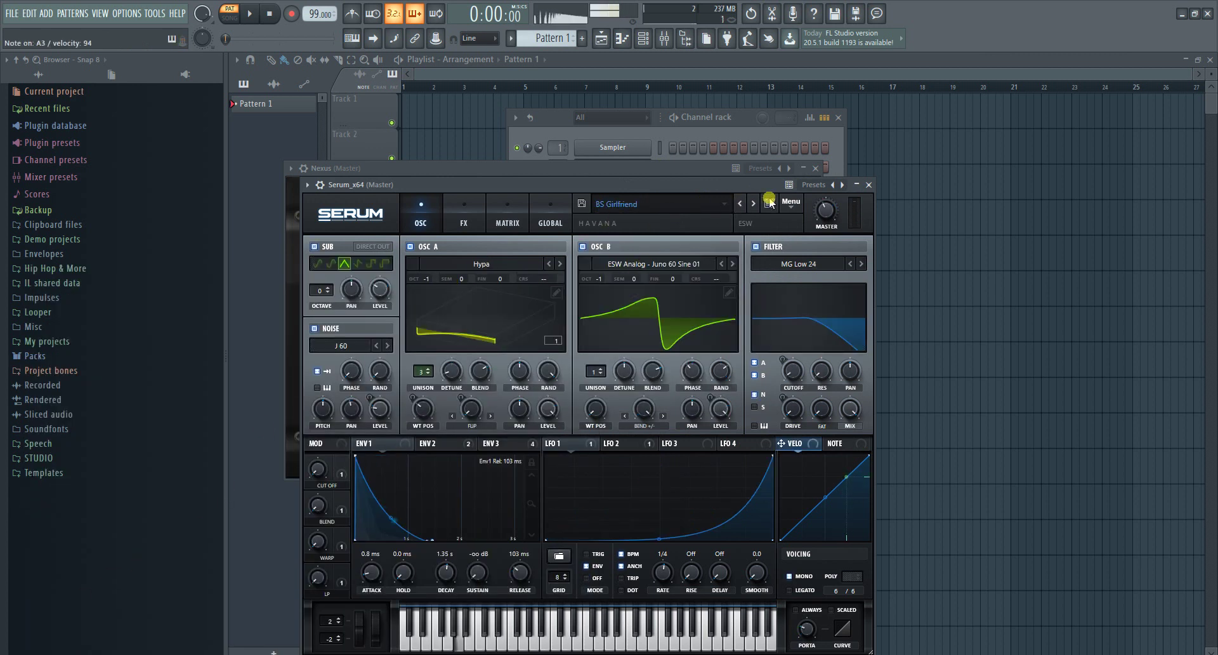
{"action": "left_click", "coordinate": [741, 204]}
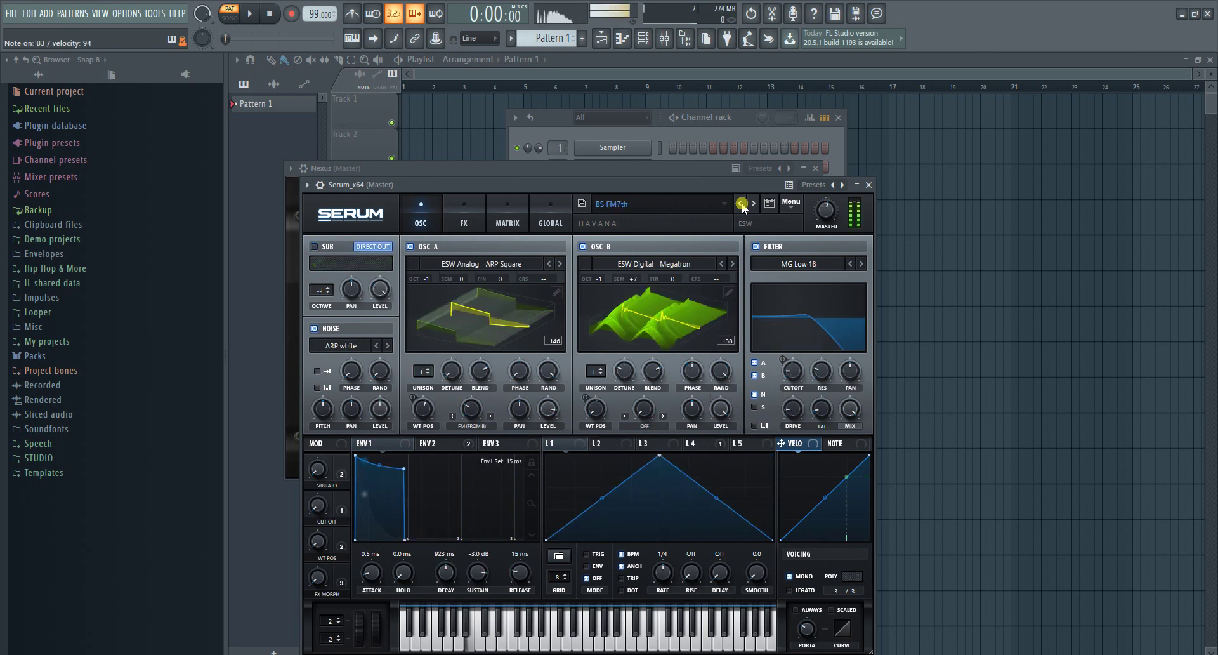
{"action": "left_click", "coordinate": [750, 205]}
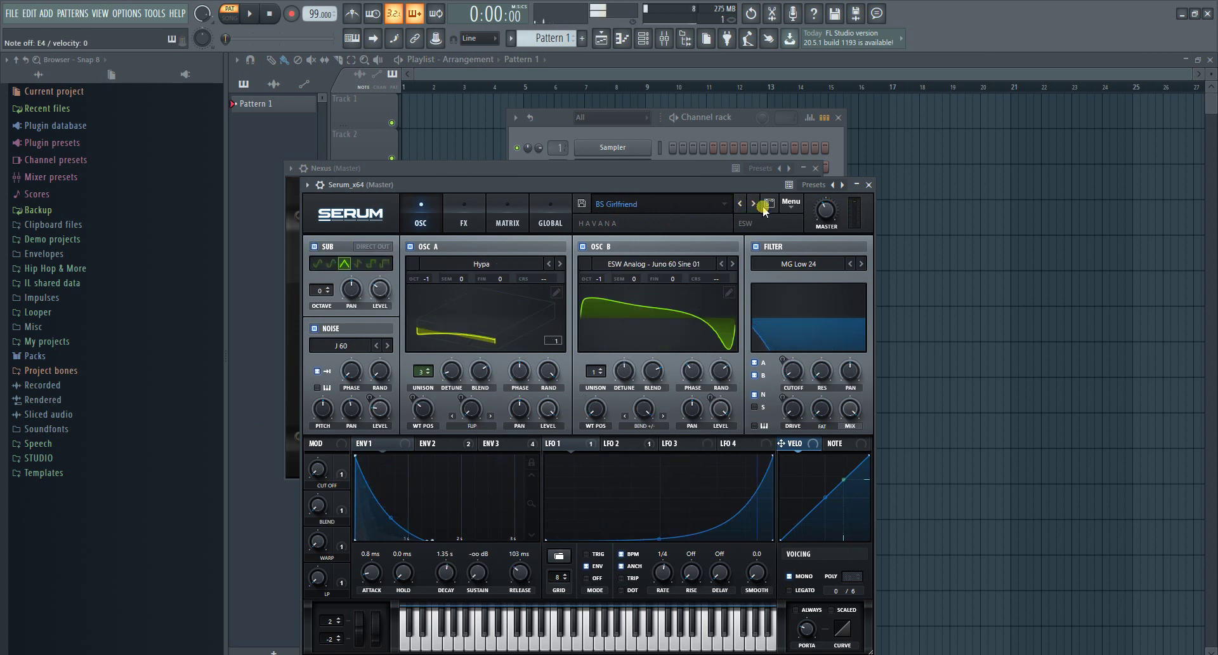
- In the Nexus instrument, audition PN Nexus Grandpiano from the Piano category and settle on PN Nexus Grandpiano Soft
{"action": "left_click", "coordinate": [659, 171]}
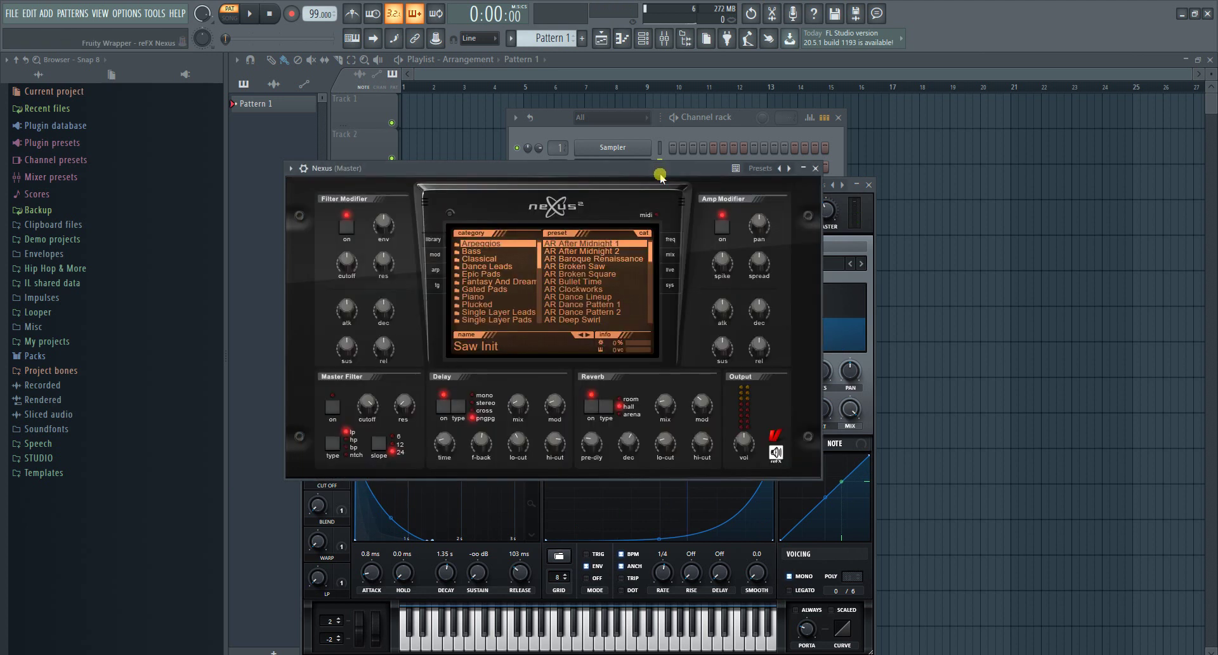
{"action": "left_click", "coordinate": [490, 298]}
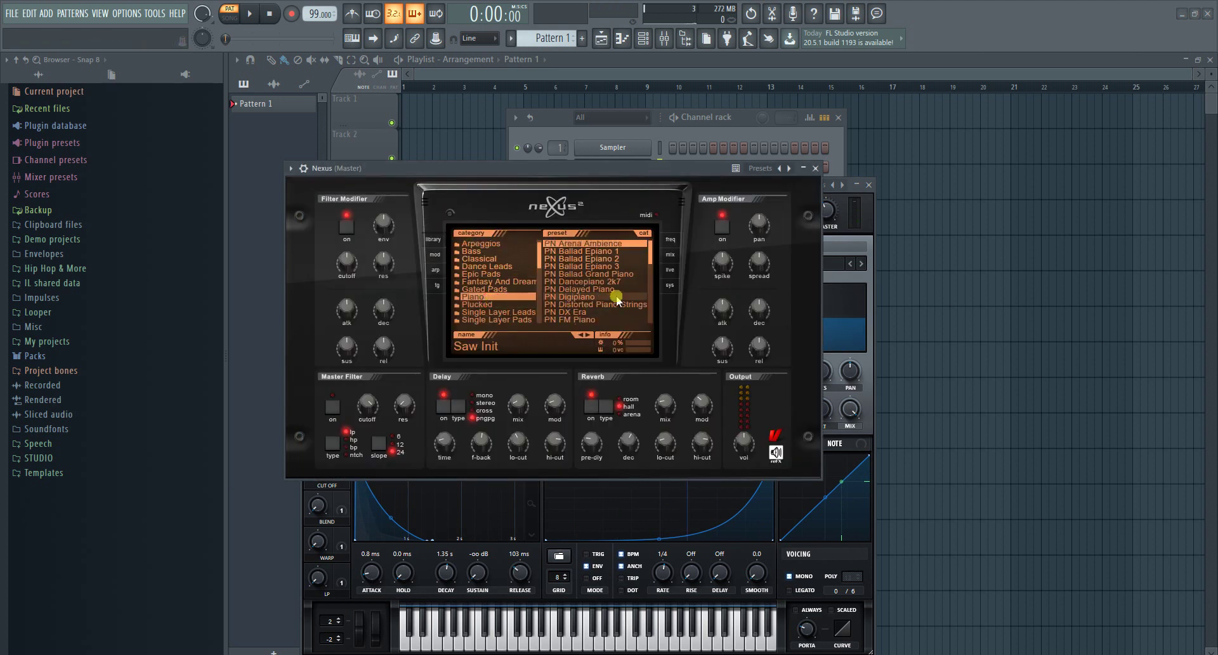
{"action": "left_click_drag", "start_coordinate": [658, 248], "coordinate": [607, 271]}
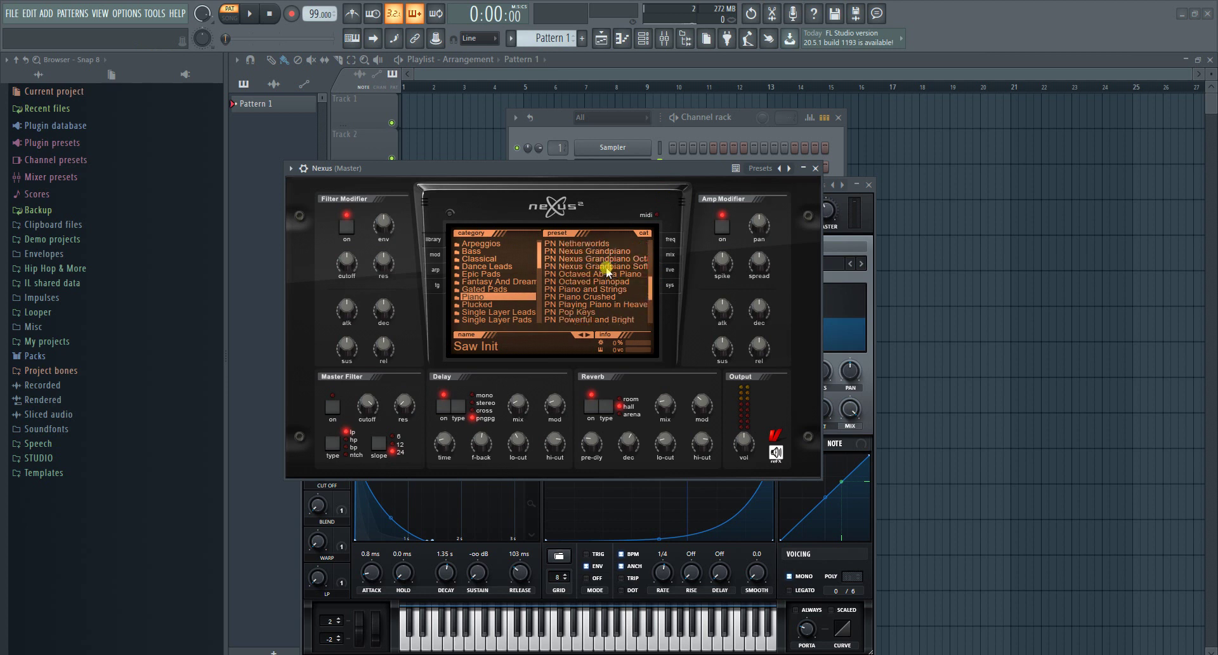
{"action": "left_click", "coordinate": [606, 252]}
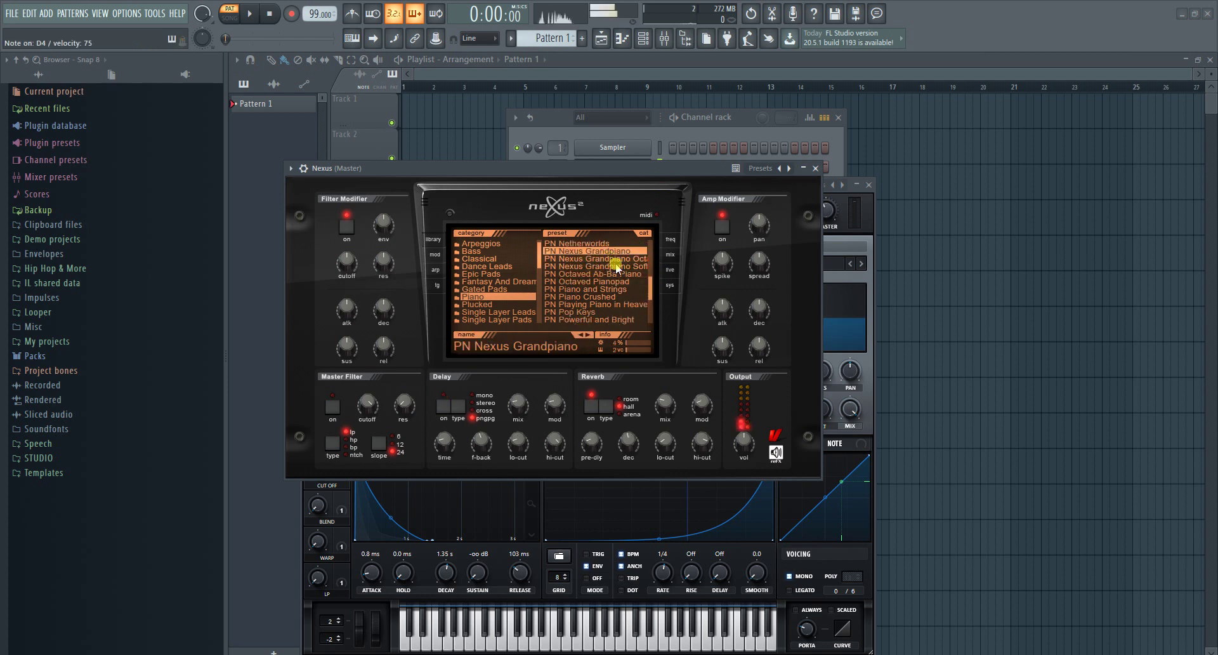
{"action": "left_click", "coordinate": [618, 266]}
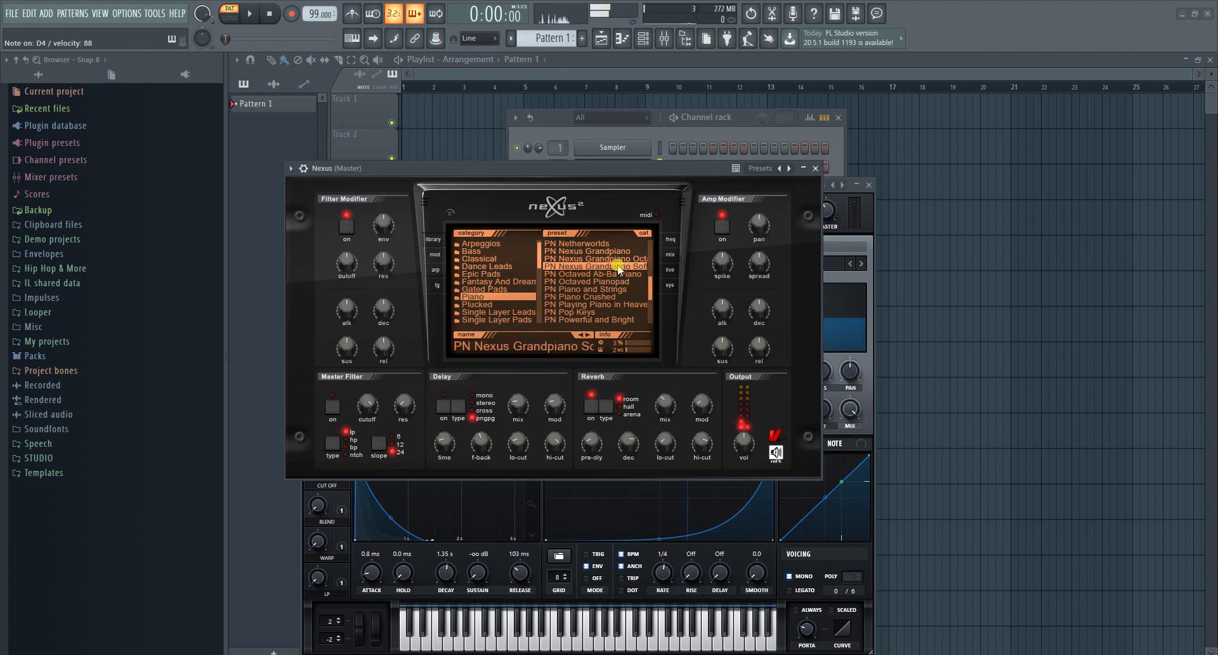
- Open the Nexus piano roll, fill bar 1 with a 6-step D4 followed by a 10-step C4, and play it back
{"action": "left_click", "coordinate": [294, 169]}
{"action": "left_click", "coordinate": [311, 184]}
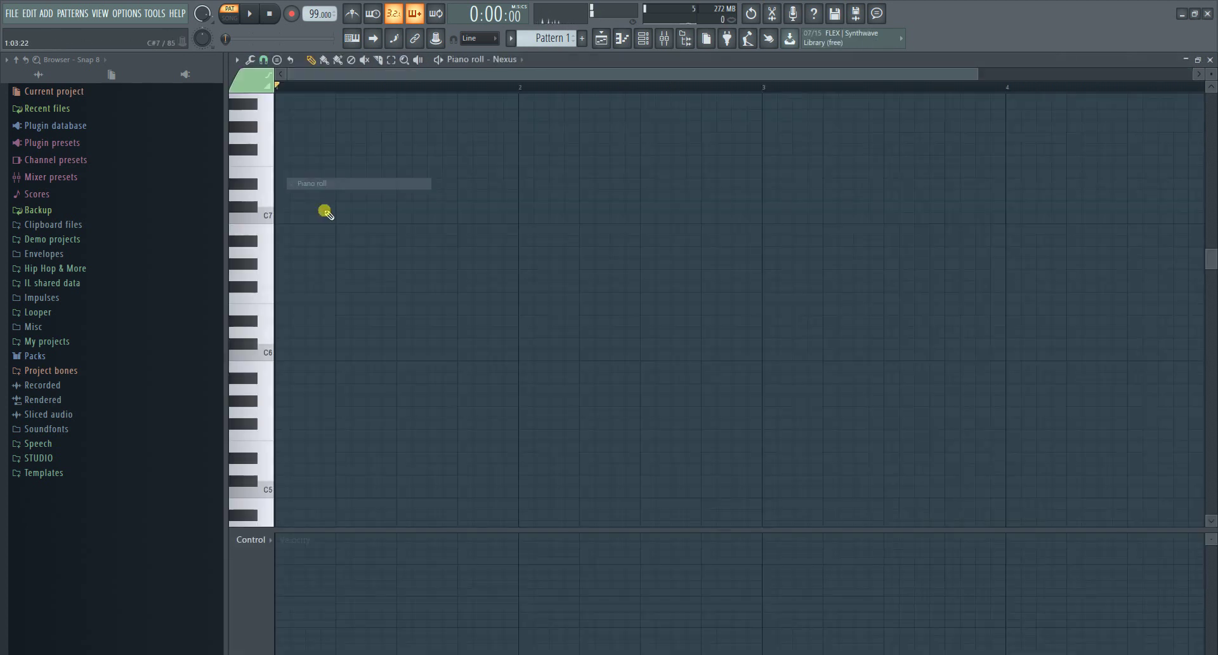
{"action": "scroll", "coordinate": [375, 322], "scroll_direction": "down", "scroll_amount": 4}
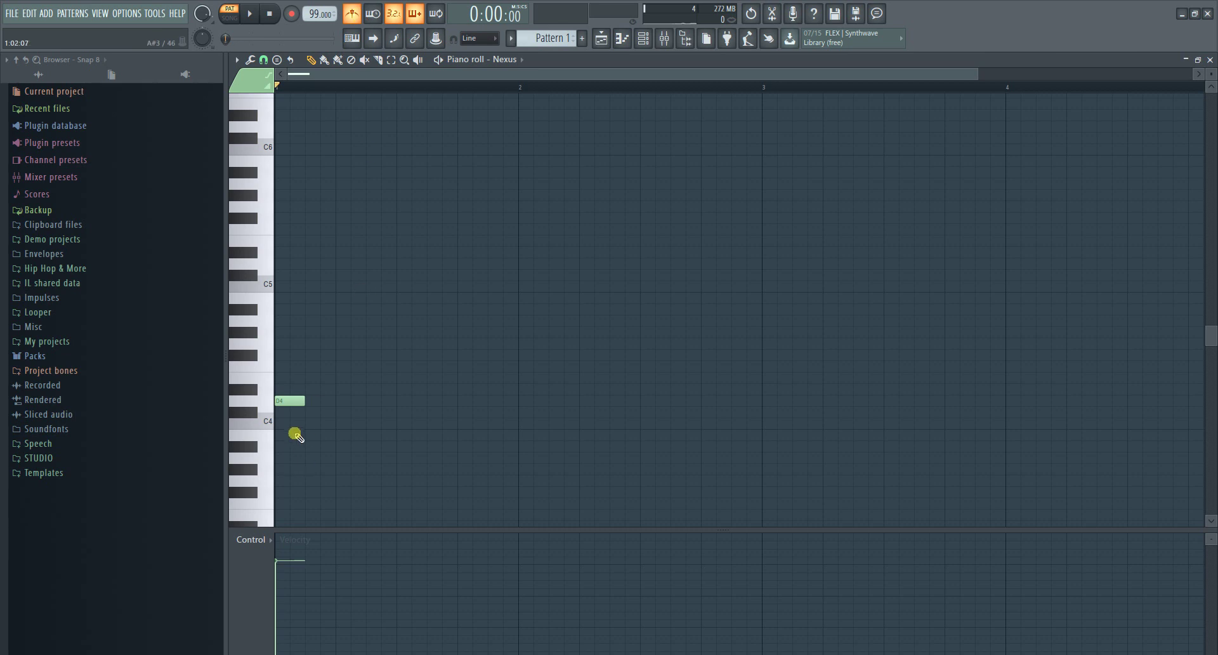
{"action": "left_click_drag", "start_coordinate": [363, 416], "coordinate": [363, 427]}
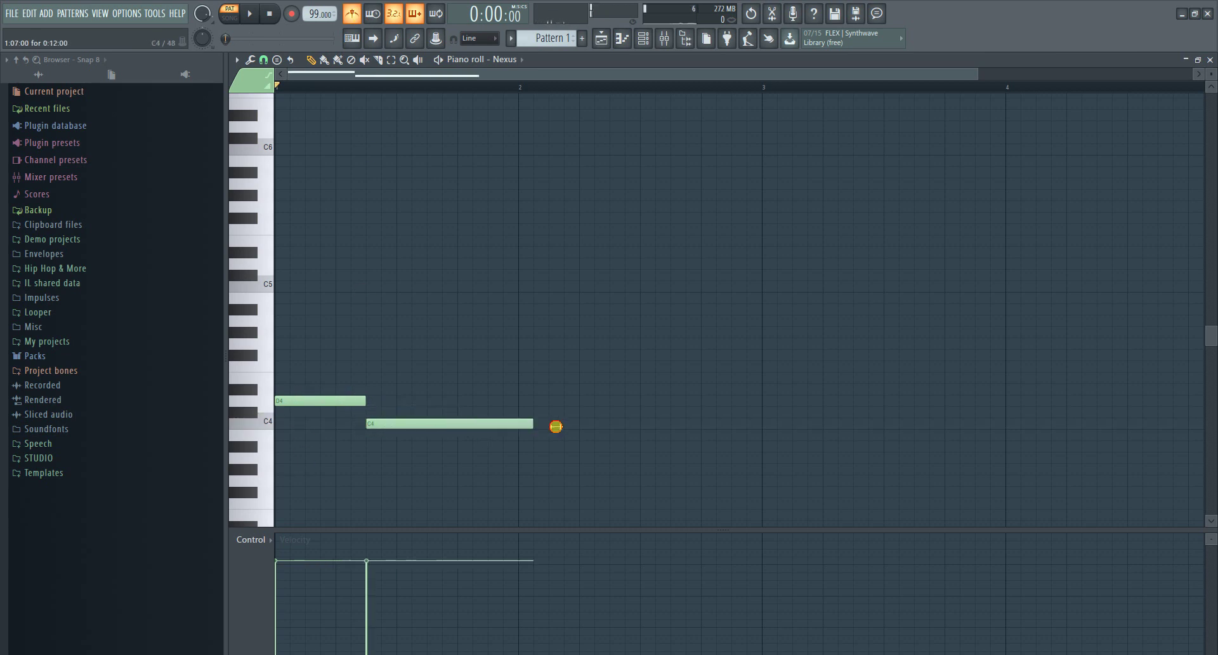
{"action": "key", "text": "space"}
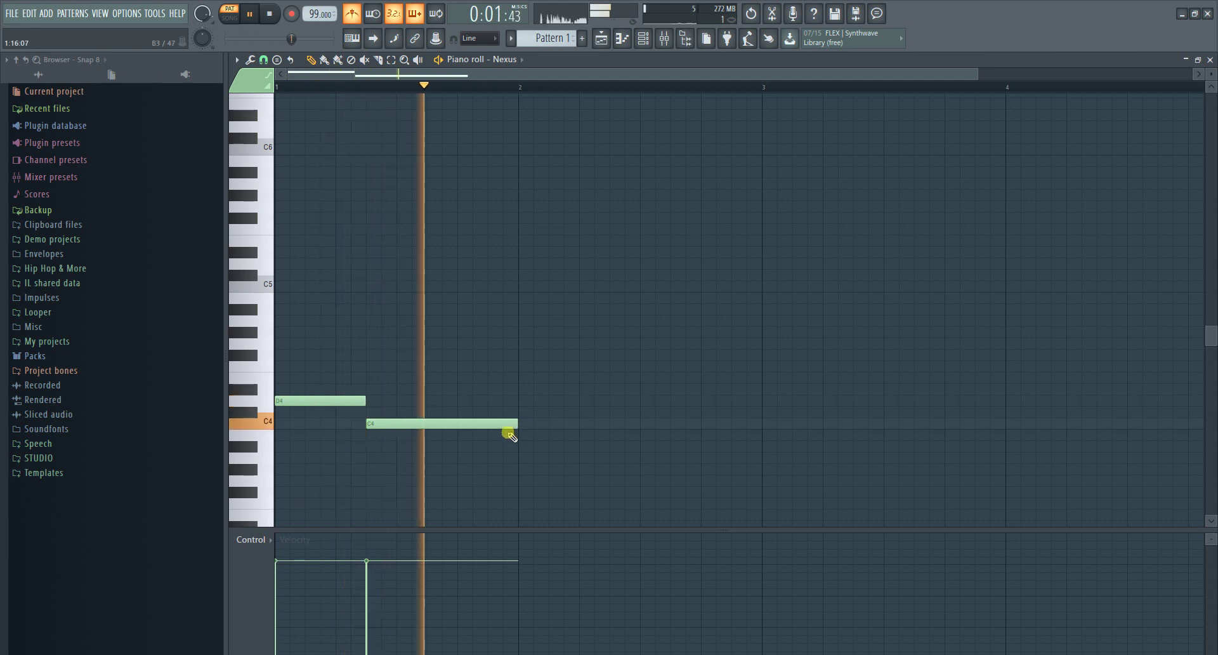
{"action": "key", "text": "space"}
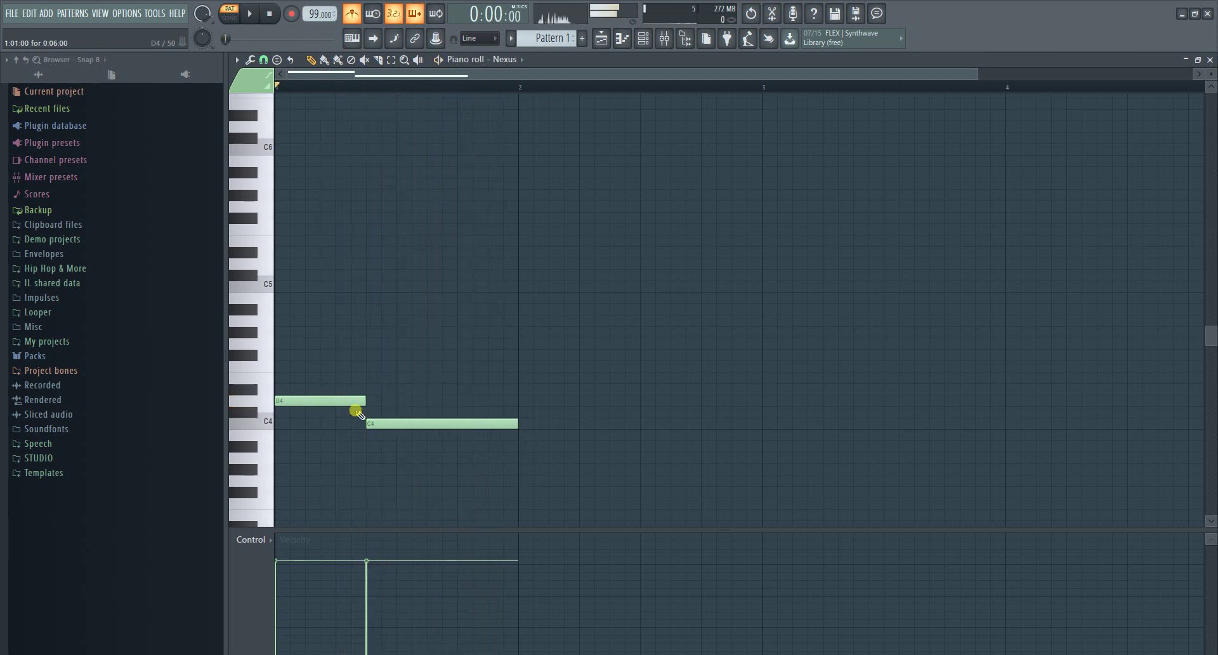
- Fill bar 2 with a 6-step A3 followed by a 10-step C4, play the melody, and select both bars
{"action": "left_click", "coordinate": [525, 479]}
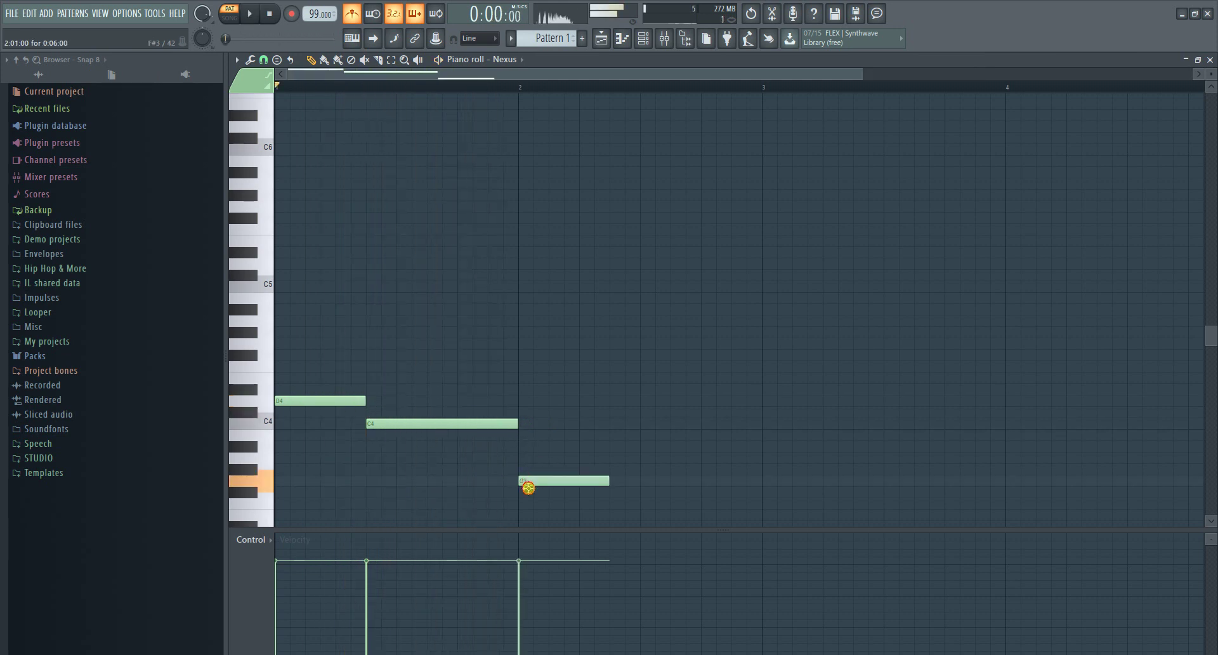
{"action": "left_click_drag", "start_coordinate": [529, 487], "coordinate": [529, 453]}
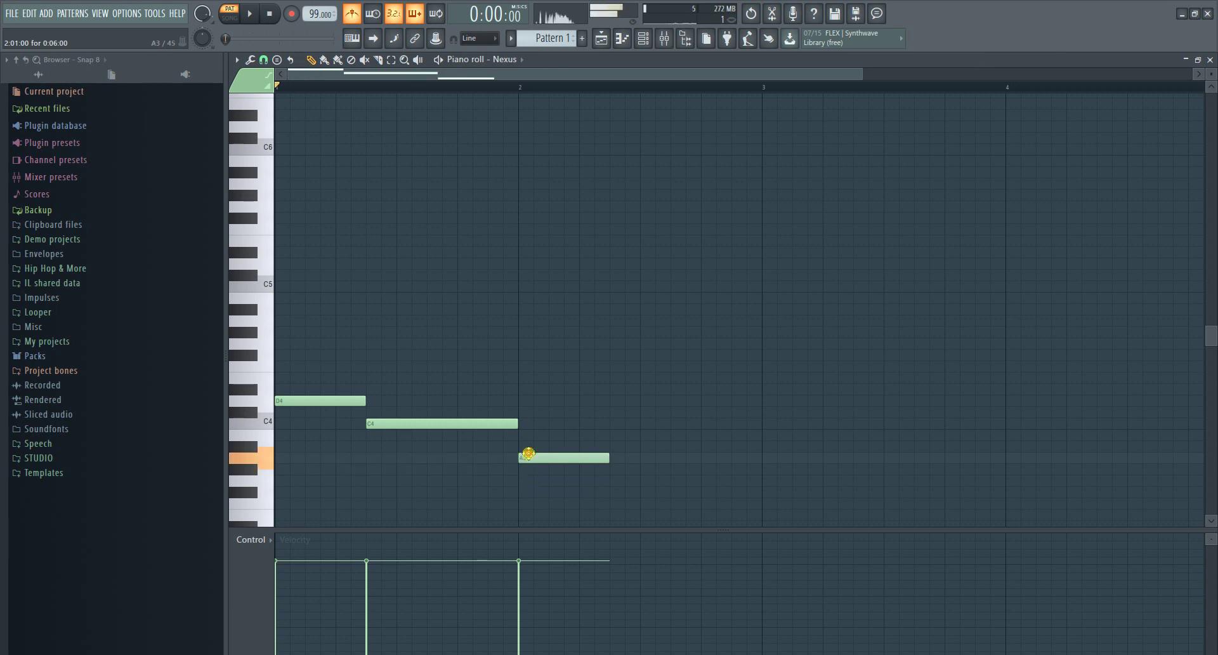
{"action": "left_click", "coordinate": [611, 435]}
{"action": "right_click", "coordinate": [623, 434]}
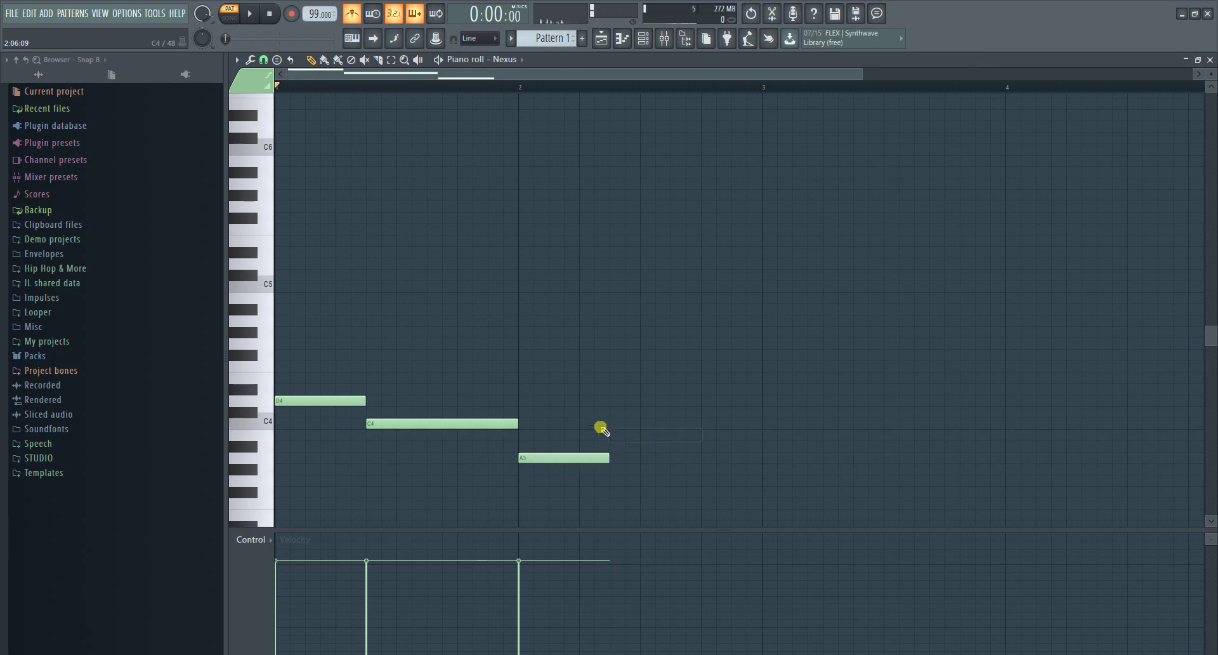
{"action": "left_click", "coordinate": [622, 425]}
{"action": "right_click", "coordinate": [652, 424]}
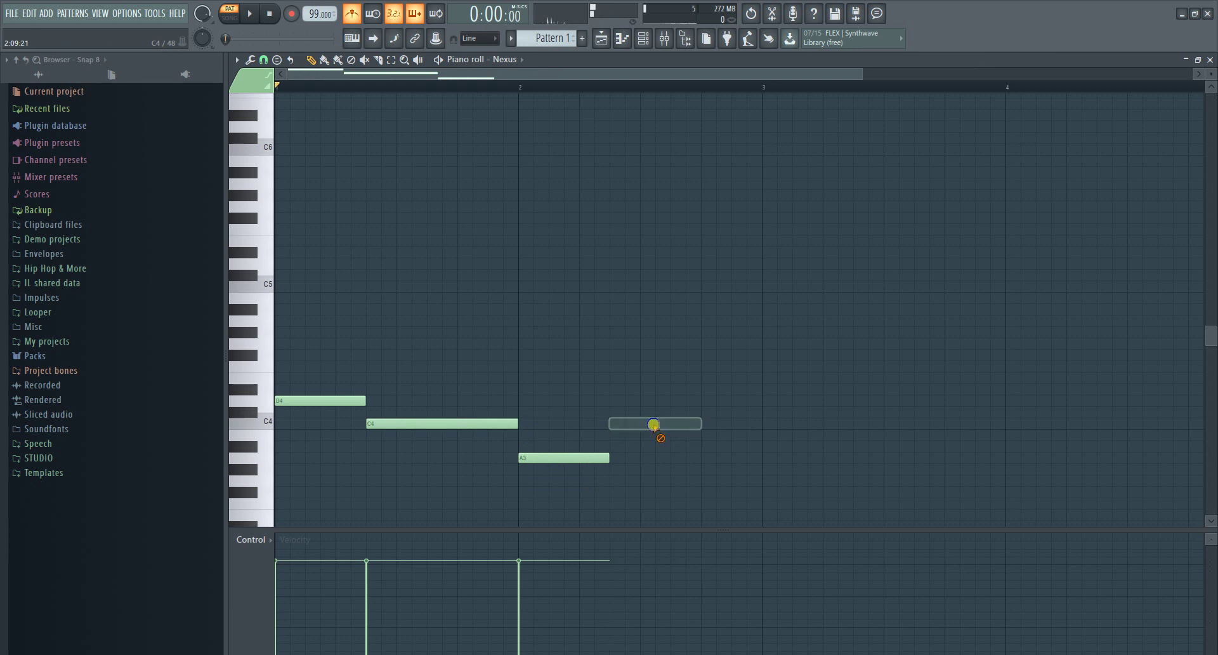
{"action": "left_click", "coordinate": [611, 424]}
{"action": "key", "text": "space"}
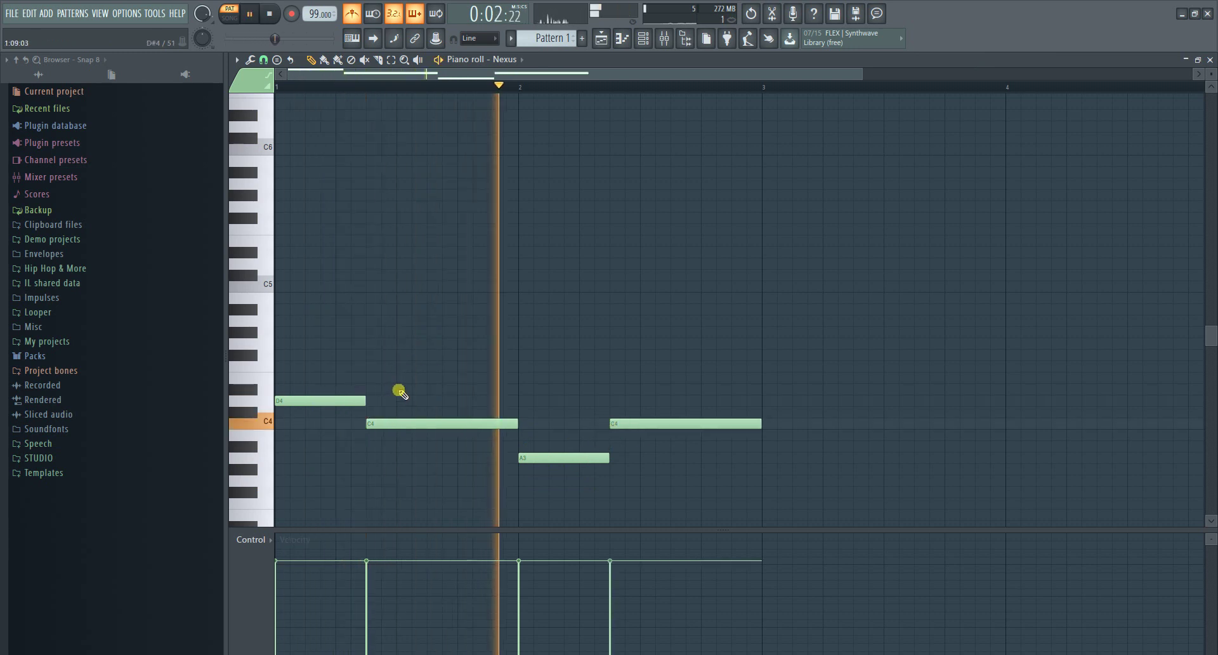
{"action": "key", "text": "ctrl+a"}
{"action": "key", "text": "space"}
{"action": "left_click", "coordinate": [512, 476]}
{"action": "left_click", "coordinate": [515, 479]}
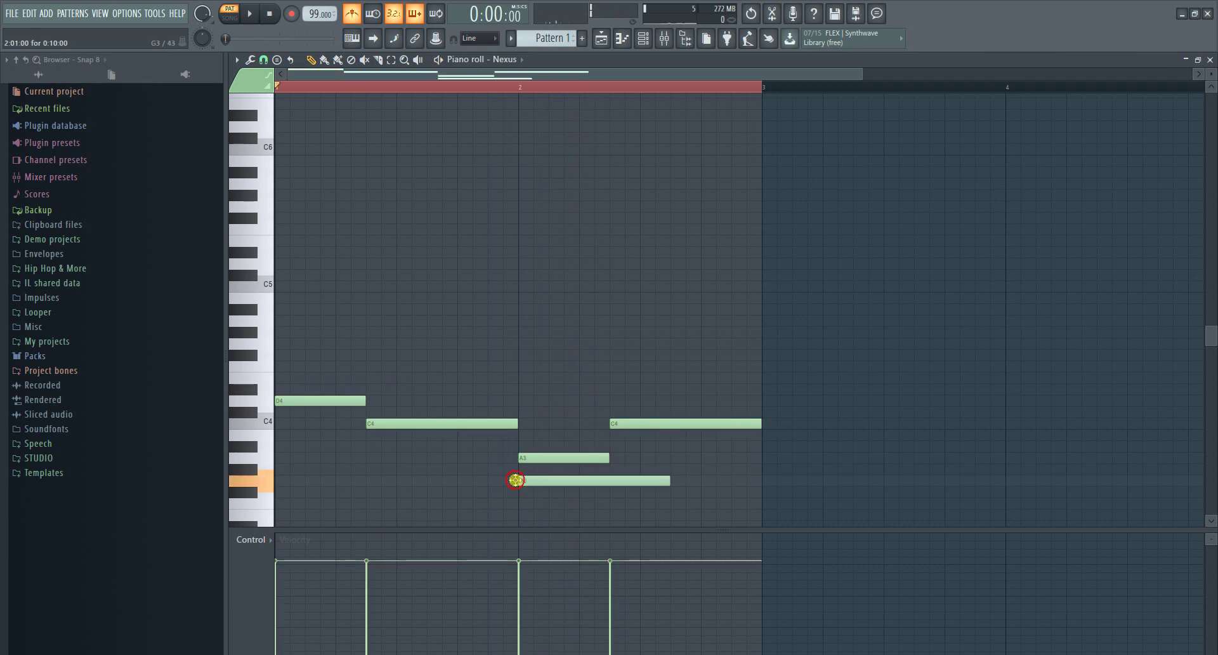
{"action": "right_click", "coordinate": [530, 486]}
- Try lowering the first note of bar 2 to G#3 and the second to B3, and play the melody
{"action": "mouse_move", "coordinate": [531, 461]}
{"action": "left_mouse_down"}
{"action": "mouse_move", "coordinate": [531, 491]}
{"action": "mouse_move", "coordinate": [531, 464]}
{"action": "left_mouse_up"}
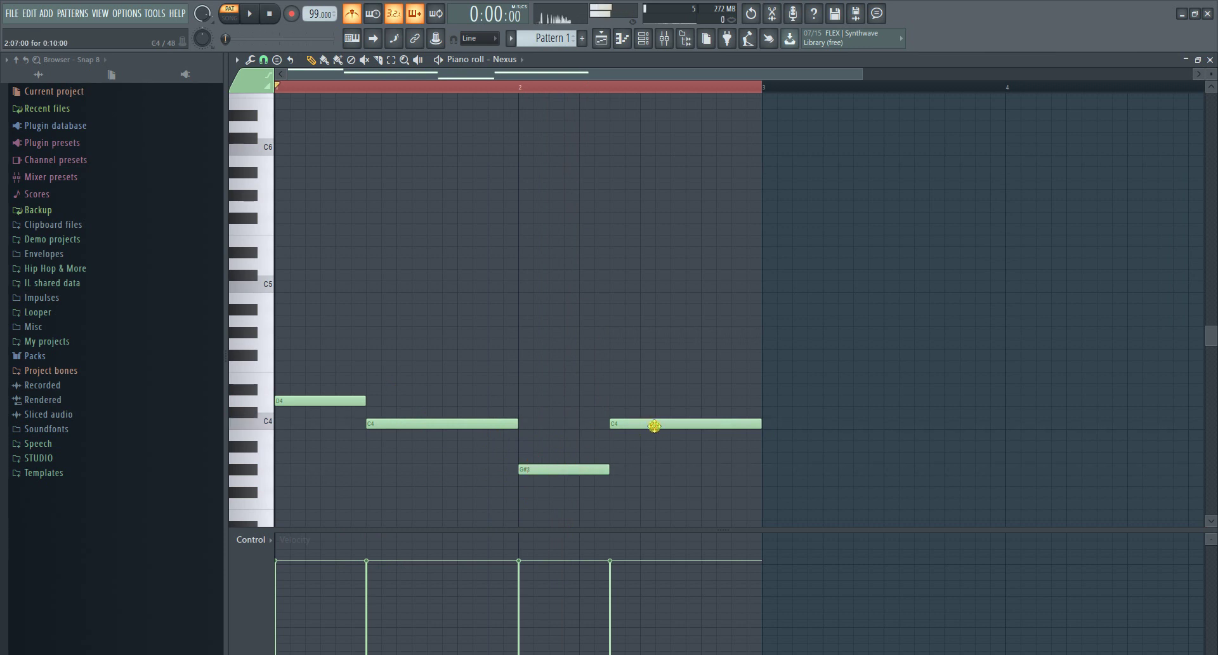
{"action": "left_click_drag", "start_coordinate": [610, 446], "coordinate": [608, 428]}
{"action": "key", "text": "space"}
{"action": "scroll", "coordinate": [568, 436], "scroll_direction": "down", "scroll_amount": 3}
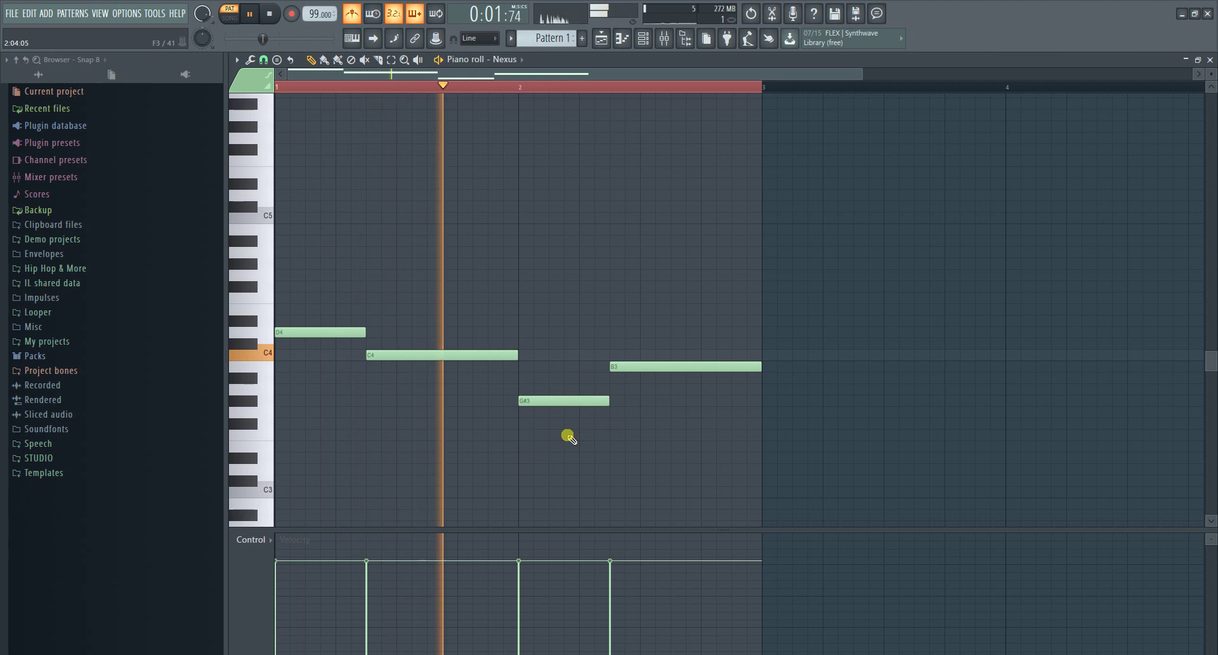
{"action": "key", "text": "space"}
- Lower the first note of bar 2 to G3 and the second to A#3, checking the melody by playback
{"action": "left_click", "coordinate": [552, 407]}
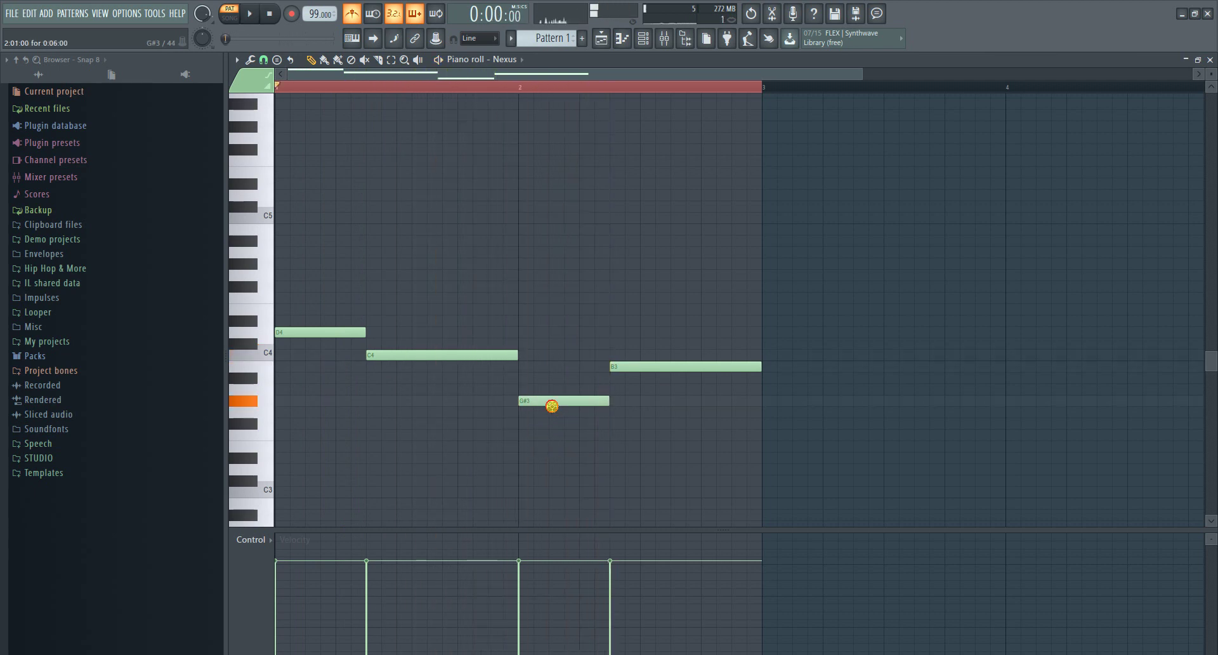
{"action": "left_click_drag", "start_coordinate": [551, 406], "coordinate": [555, 418]}
{"action": "key", "text": "space"}
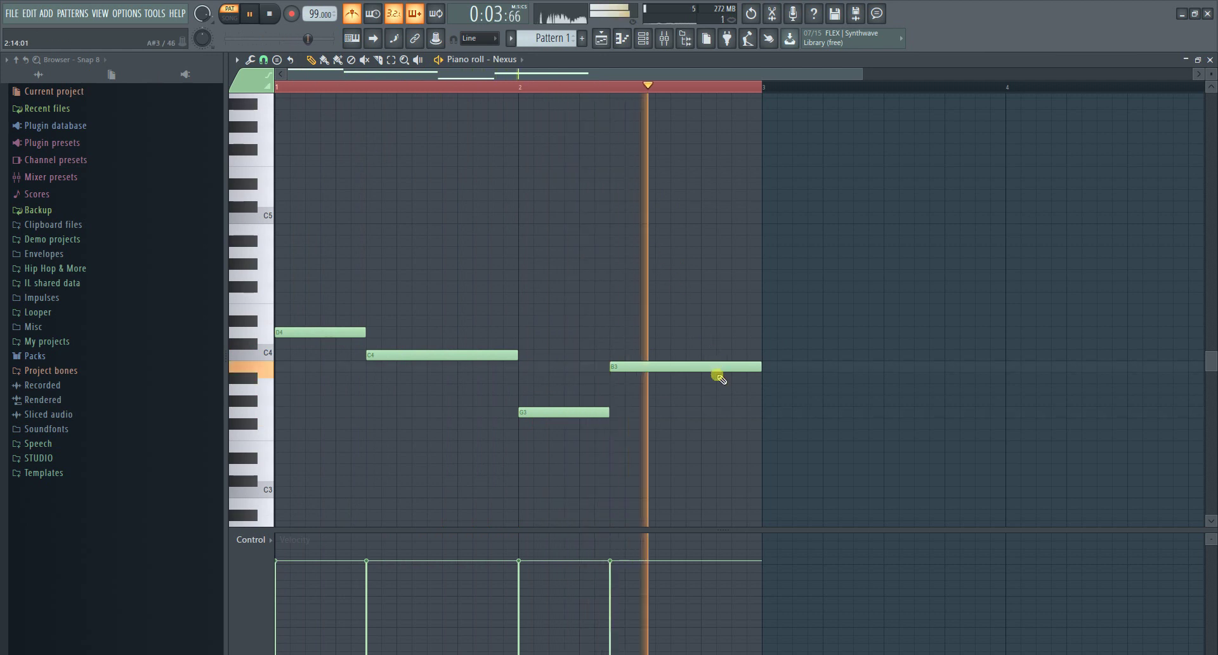
{"action": "key", "text": "space"}
{"action": "left_click", "coordinate": [636, 379]}
{"action": "right_click", "coordinate": [637, 379]}
{"action": "left_click_drag", "start_coordinate": [635, 370], "coordinate": [633, 383]}
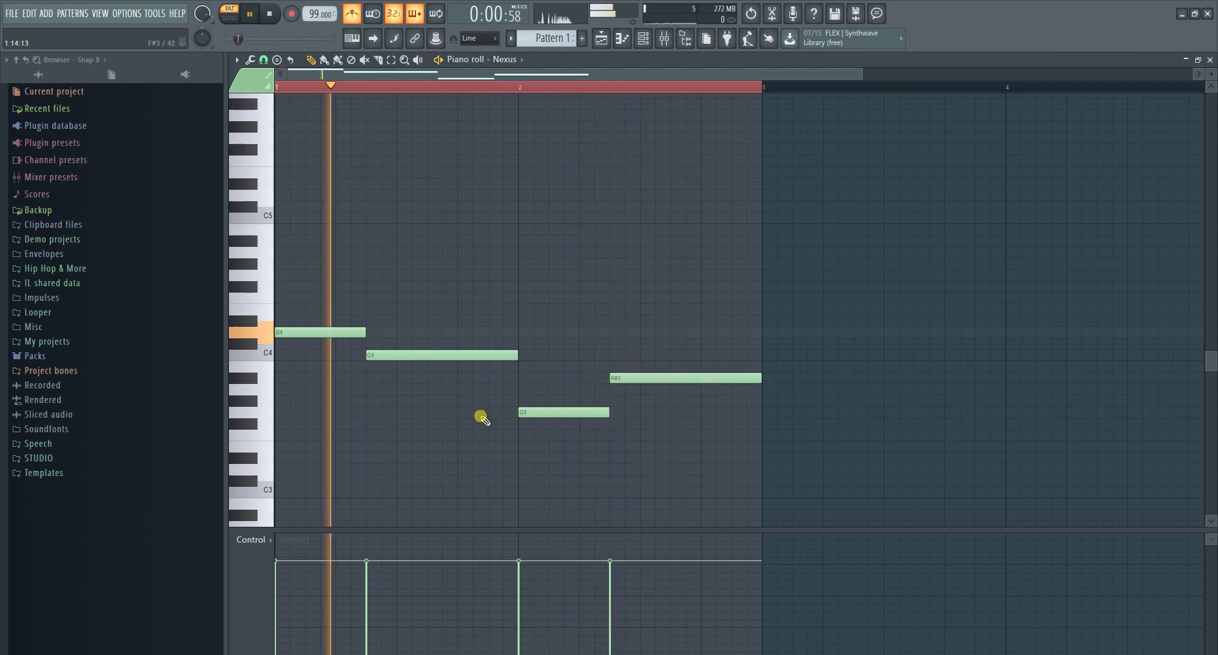
- Switch to Notepad++, write "lmao" in the new 1 document, minimize it, and stop the FL Studio playback
{"action": "left_click", "coordinate": [458, 653]}
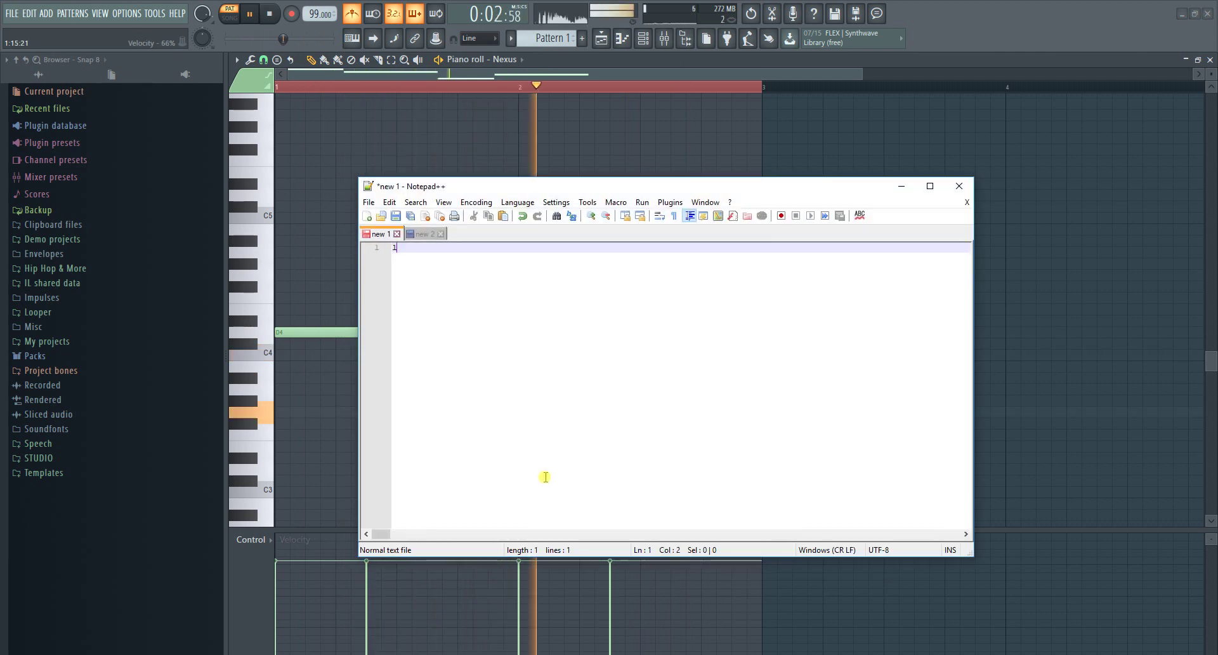
{"action": "type", "text": "lmao"}
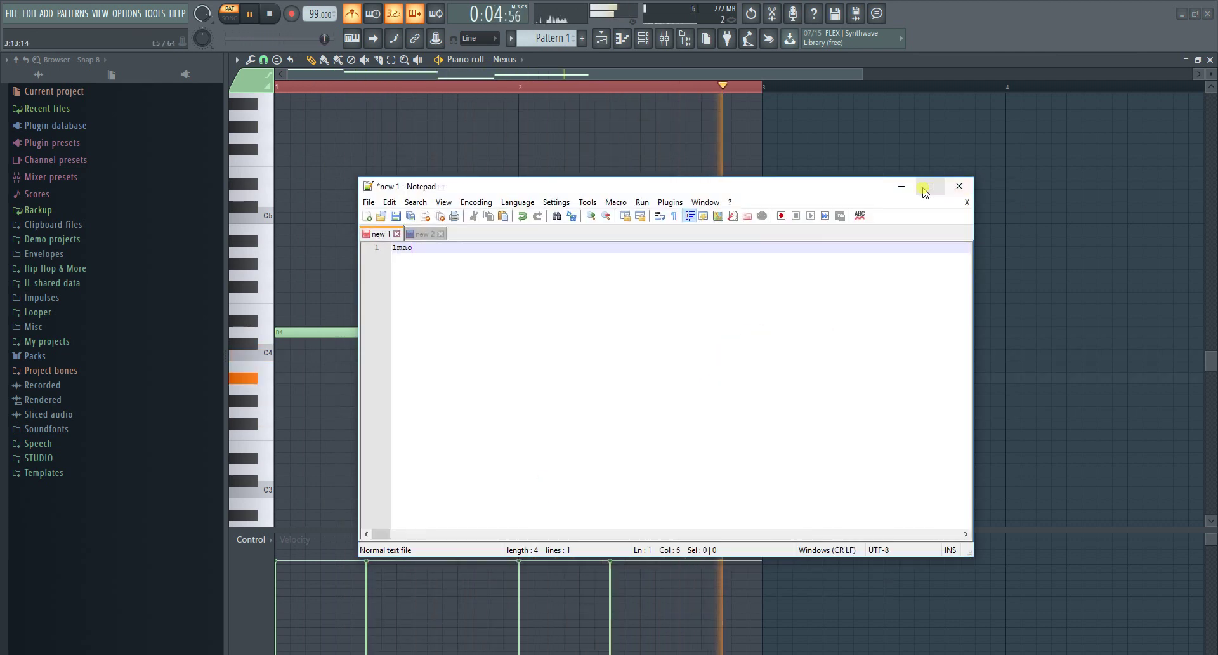
{"action": "left_click", "coordinate": [901, 186]}
{"action": "key", "text": "space"}
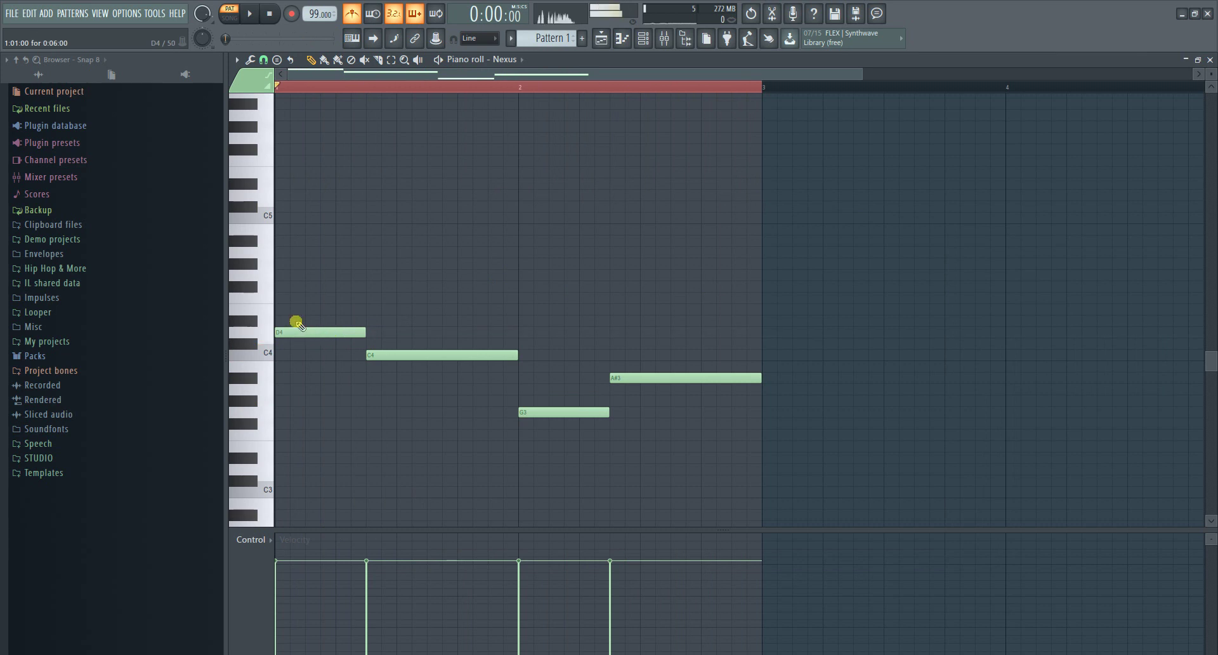
- Build bar 1 chords by stacking F4 and A4 above the D4 note and E4 and G4 above the C4 note
{"action": "left_click", "coordinate": [289, 298]}
{"action": "left_click", "coordinate": [291, 252]}
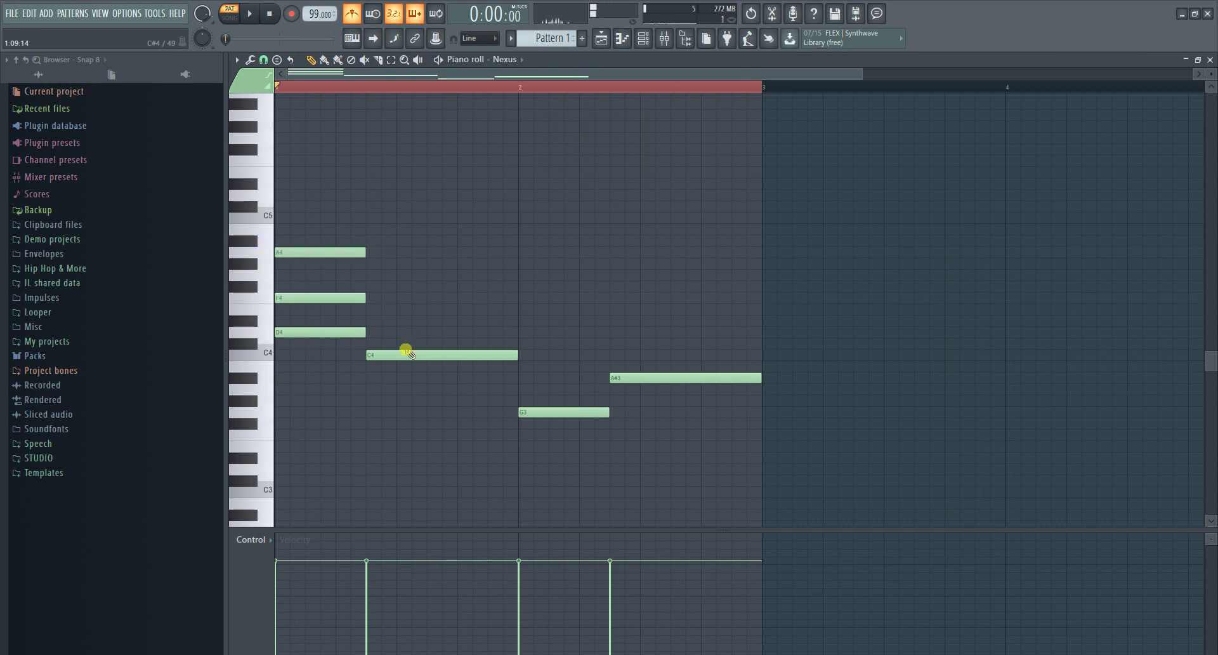
{"action": "left_click", "coordinate": [365, 310]}
{"action": "left_click", "coordinate": [368, 275]}
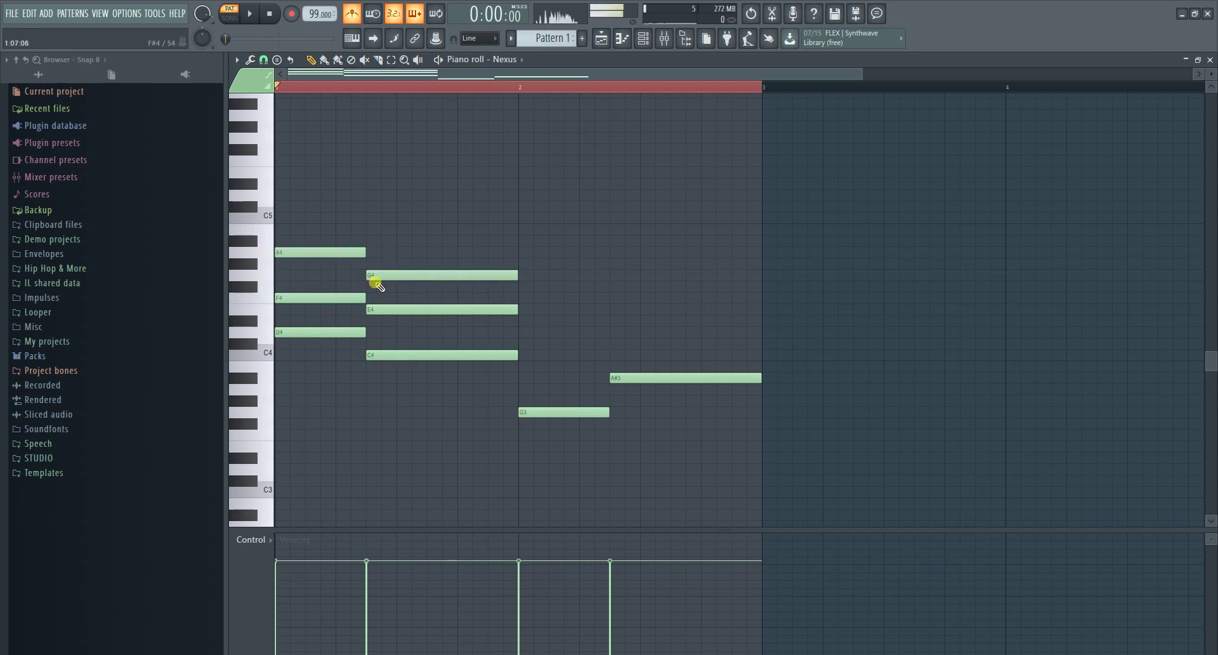
- Complete the bar 2 chords by adding A#3 and D4 above G3 and D4 and F4 above A#3, and check by playback
{"action": "left_click", "coordinate": [517, 368]}
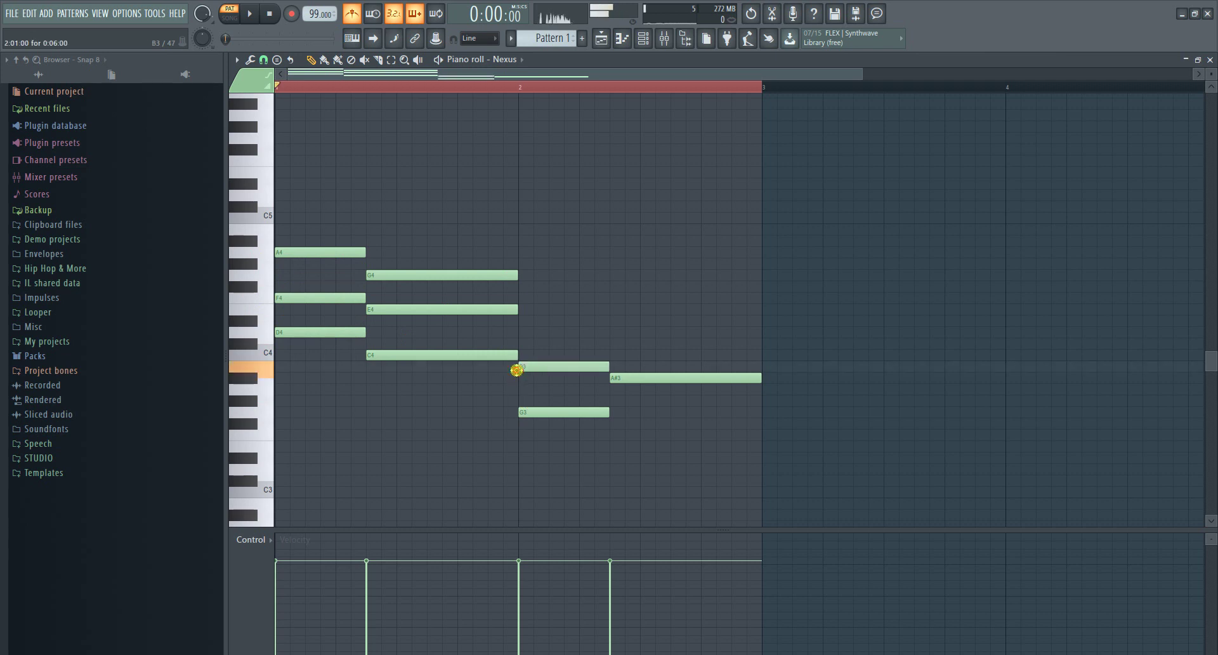
{"action": "mouse_move", "coordinate": [517, 370]}
{"action": "left_mouse_down"}
{"action": "mouse_move", "coordinate": [514, 354]}
{"action": "mouse_move", "coordinate": [514, 378]}
{"action": "left_mouse_up"}
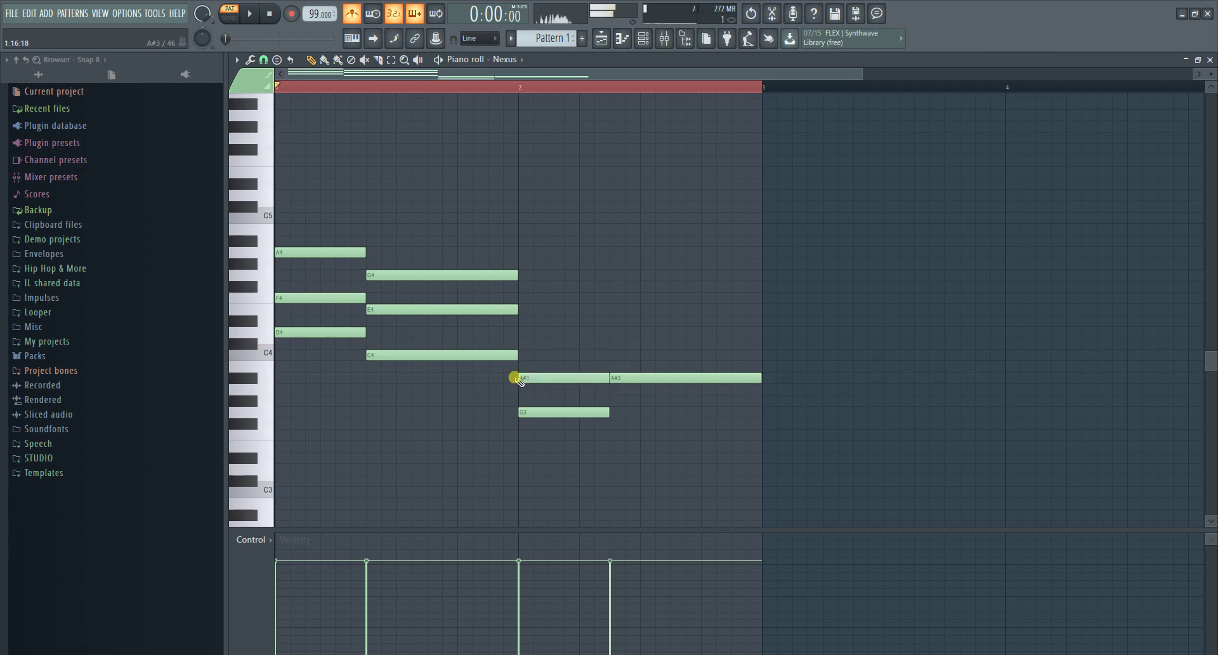
{"action": "left_click", "coordinate": [524, 334]}
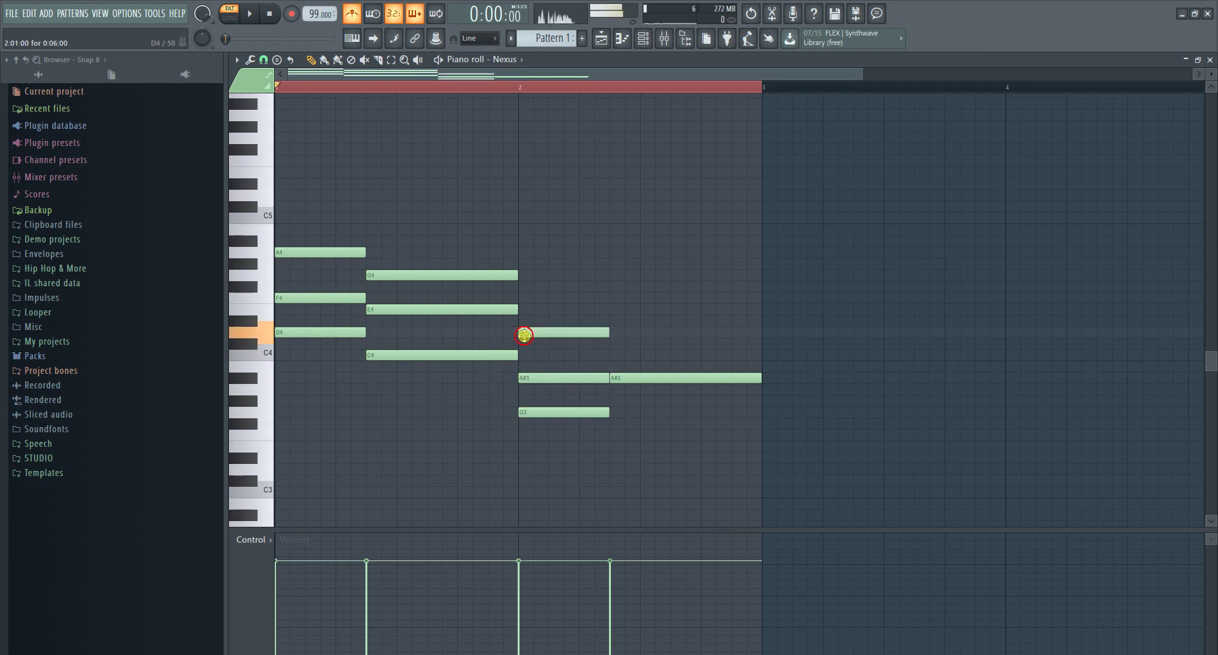
{"action": "left_click", "coordinate": [616, 334]}
{"action": "left_click", "coordinate": [617, 297]}
{"action": "key", "text": "space"}
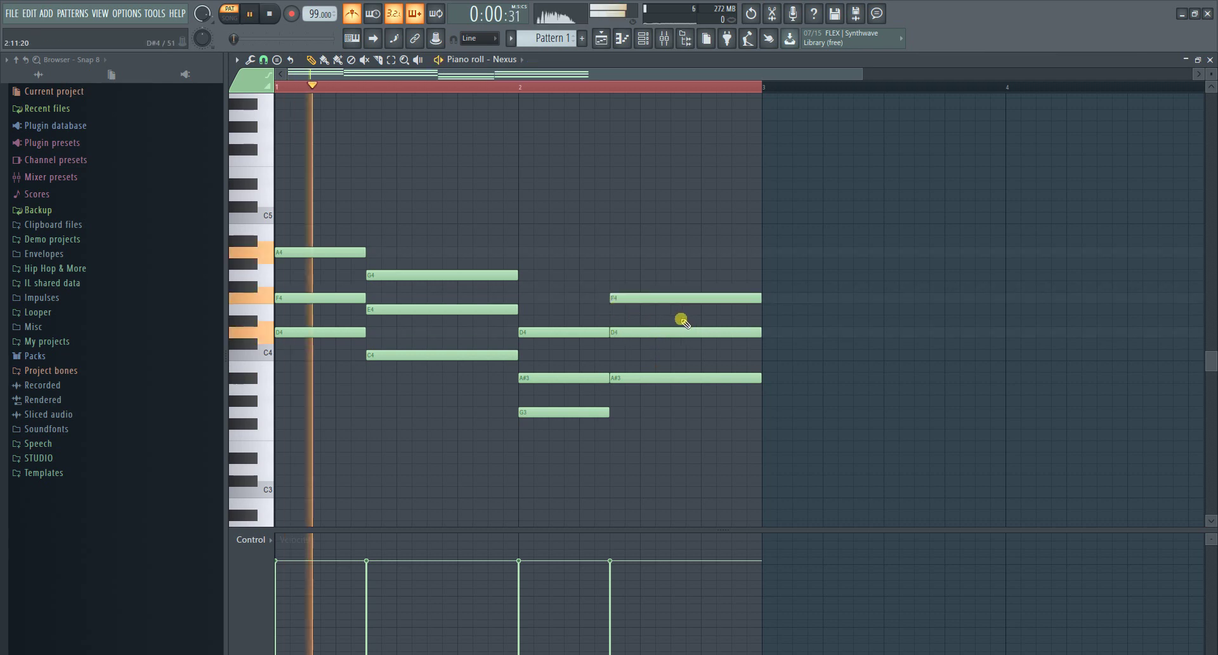
{"action": "right_click", "coordinate": [617, 220], "text": "ctrl"}
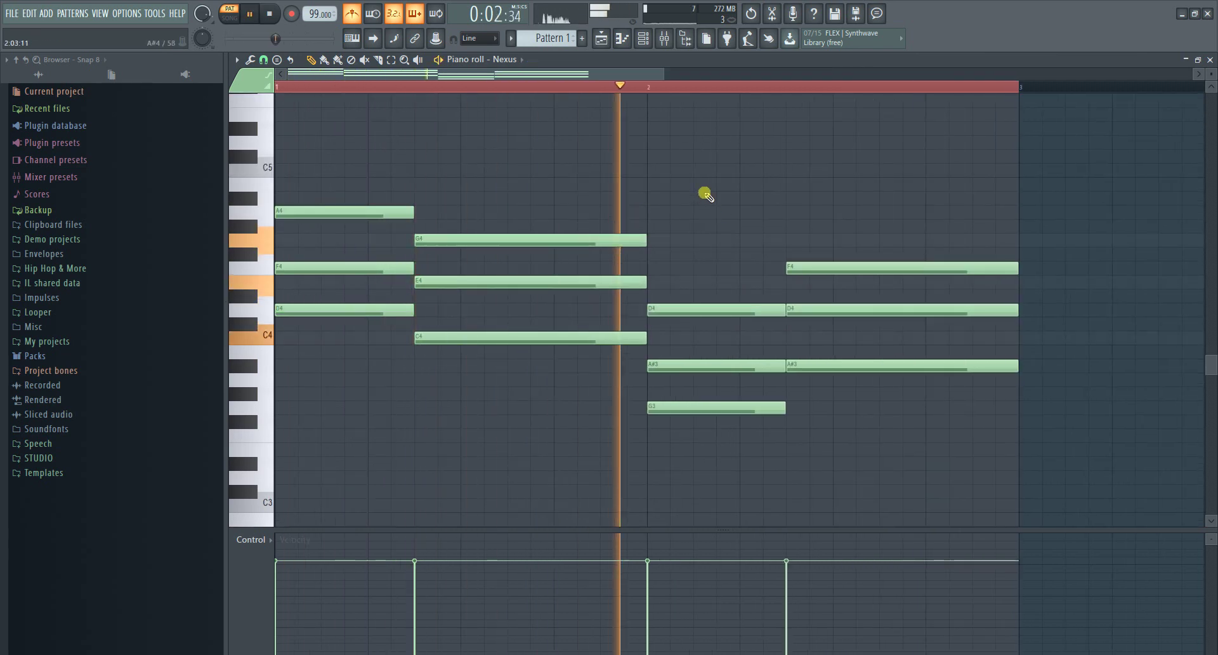
{"action": "key", "text": "space"}
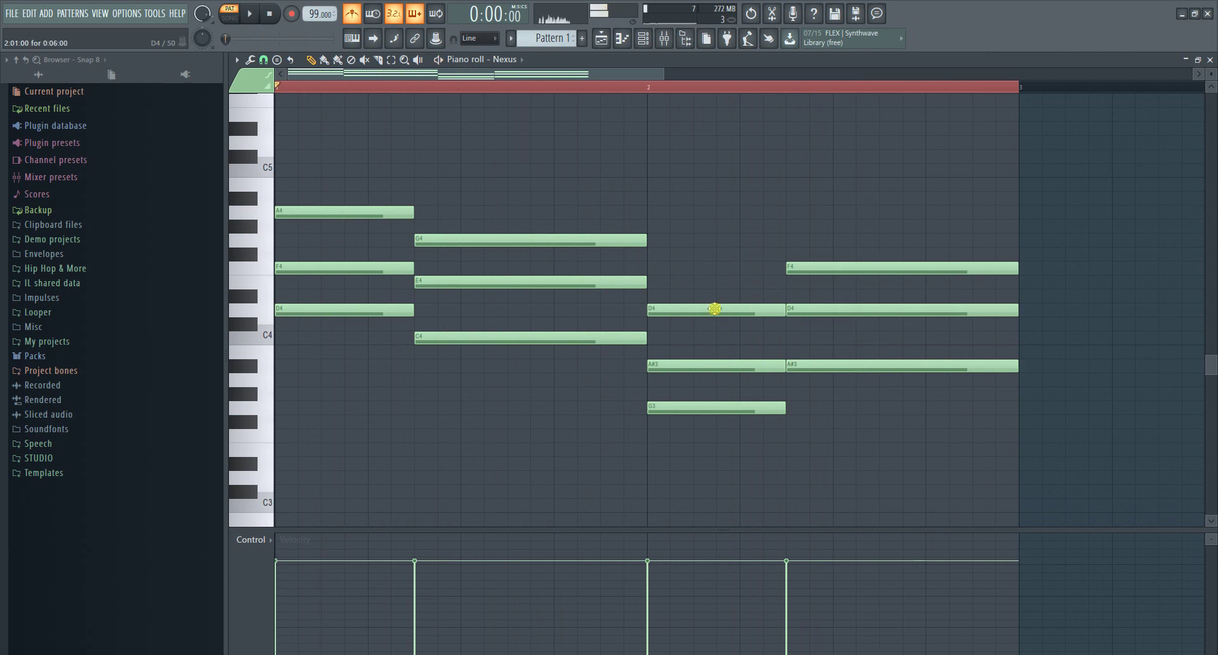
- Try raising the G3 note of bar 2 an octave to G4, play the chords, and move it back down to G3
{"action": "left_click", "coordinate": [716, 408]}
{"action": "key", "text": "ctrl+Up"}
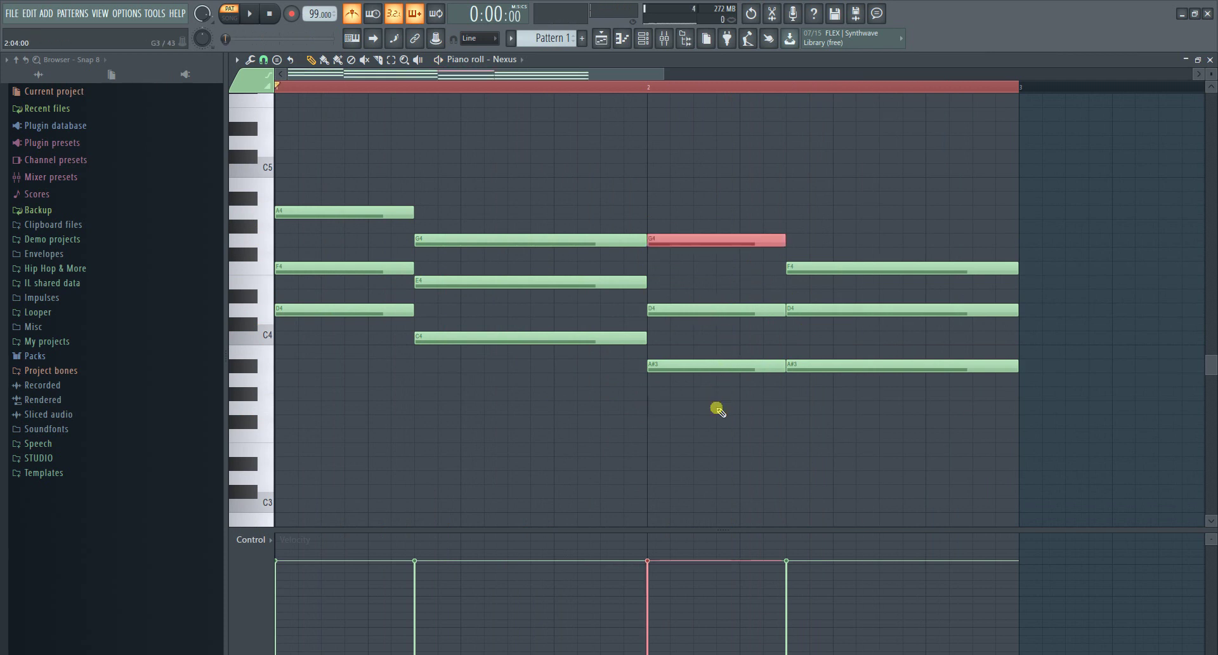
{"action": "key", "text": "space"}
{"action": "scroll", "coordinate": [649, 96], "scroll_direction": "down", "scroll_amount": 3}
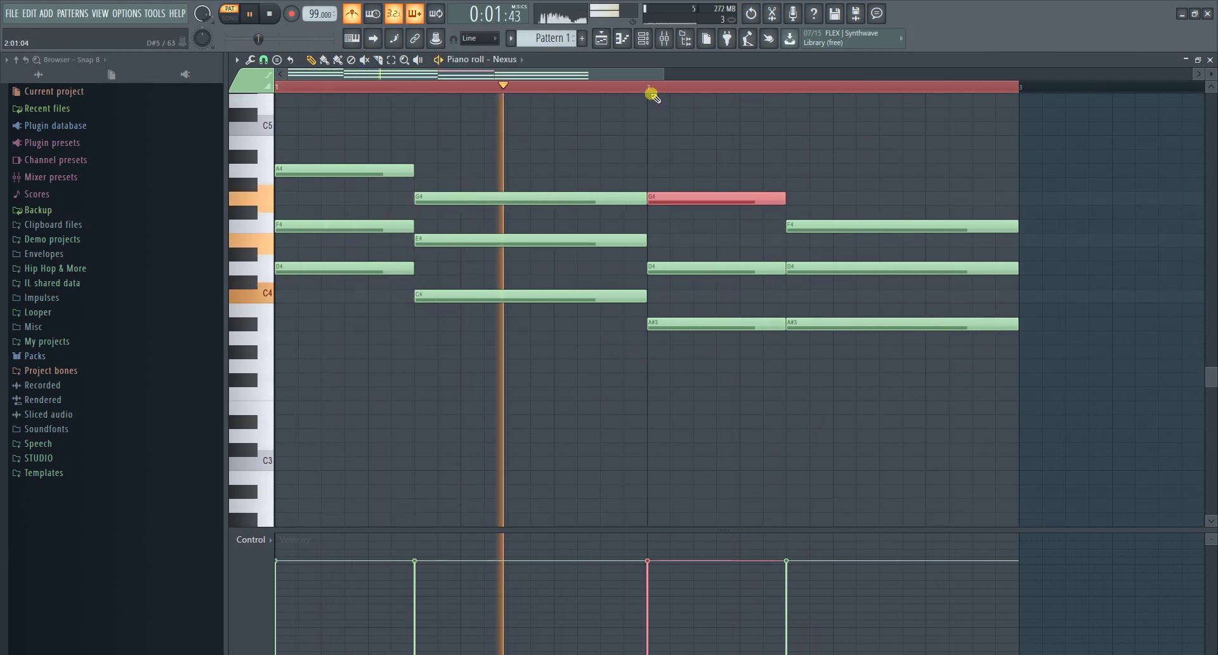
{"action": "scroll", "coordinate": [654, 158], "scroll_direction": "up", "scroll_amount": 4}
{"action": "scroll", "coordinate": [659, 197], "scroll_direction": "up", "scroll_amount": 2}
{"action": "scroll", "coordinate": [641, 91], "scroll_direction": "down", "scroll_amount": 3}
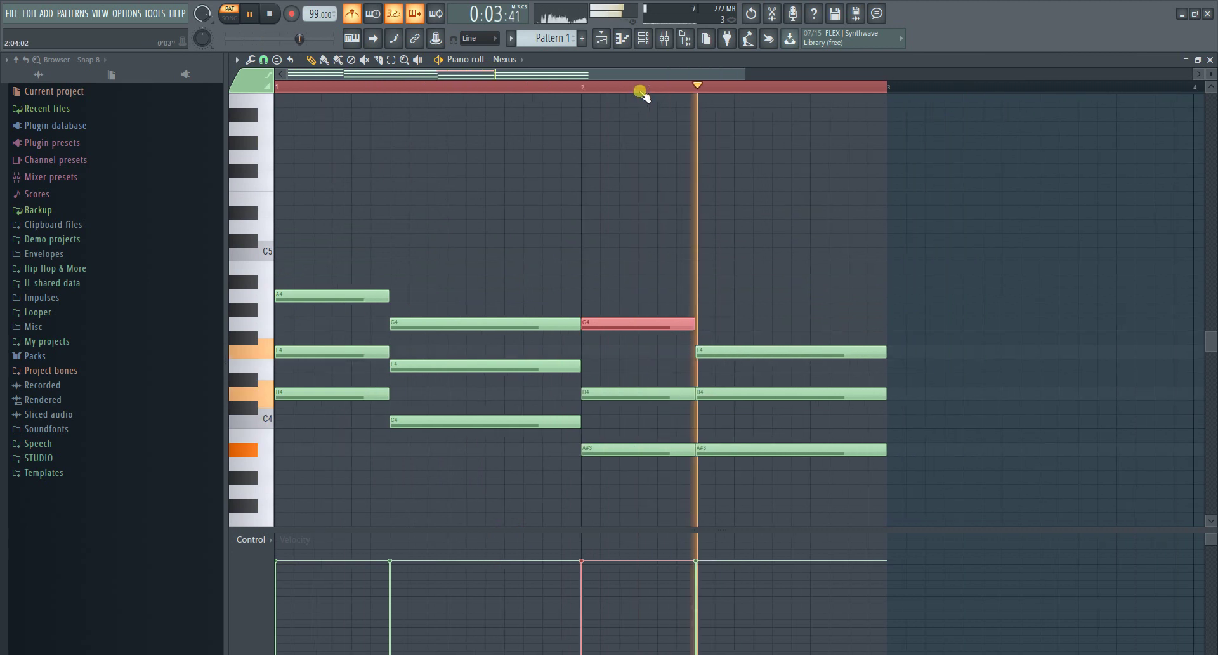
{"action": "key", "text": "space"}
{"action": "key", "text": "ctrl+Down"}
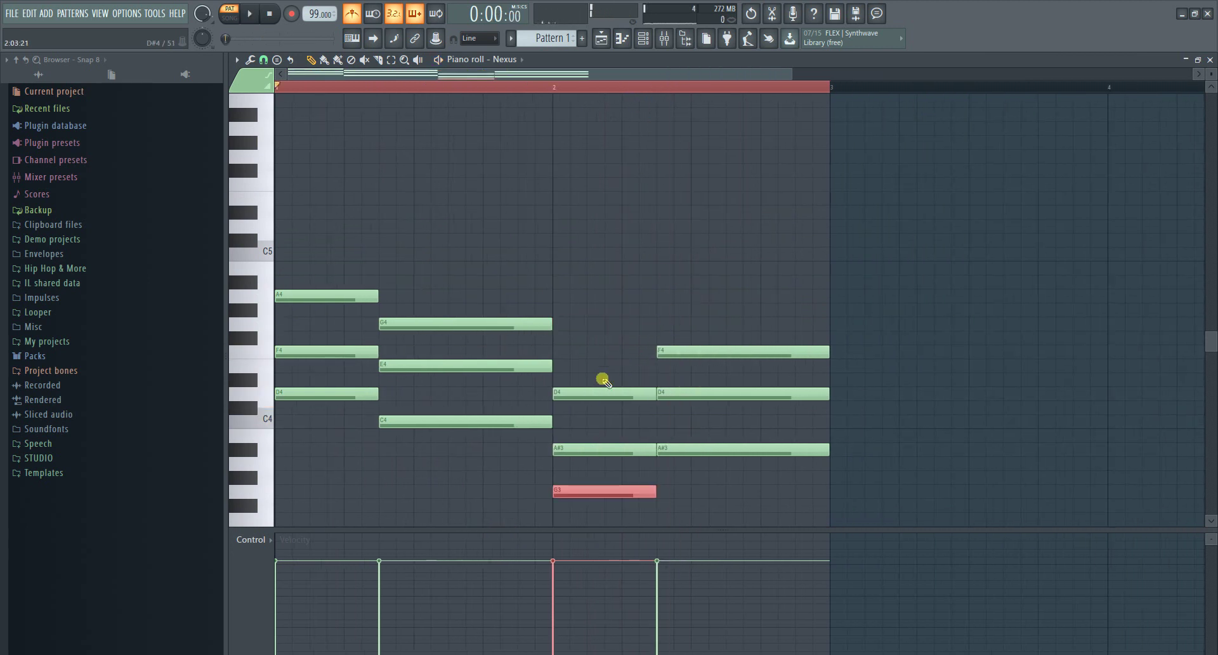
- Clone the Serum_x64 channel and close the clone's plugin window
{"action": "left_click", "coordinate": [642, 38]}
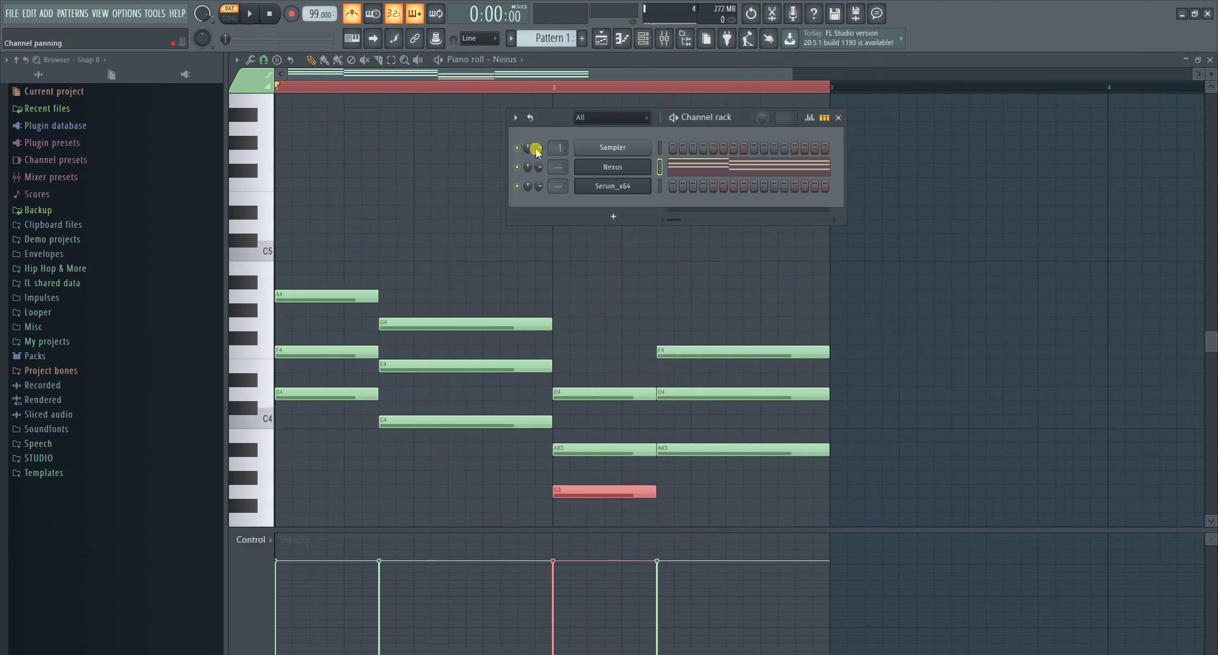
{"action": "left_click", "coordinate": [44, 14]}
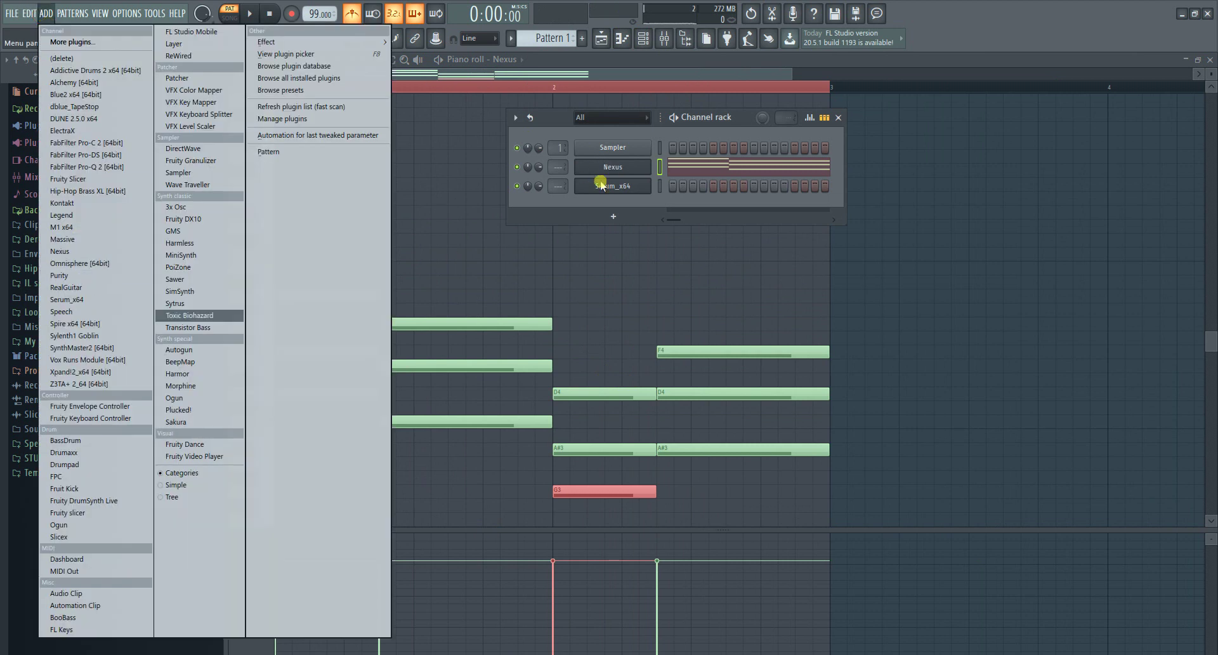
{"action": "right_click", "coordinate": [600, 184]}
{"action": "left_click", "coordinate": [621, 193]}
{"action": "right_click", "coordinate": [640, 190]}
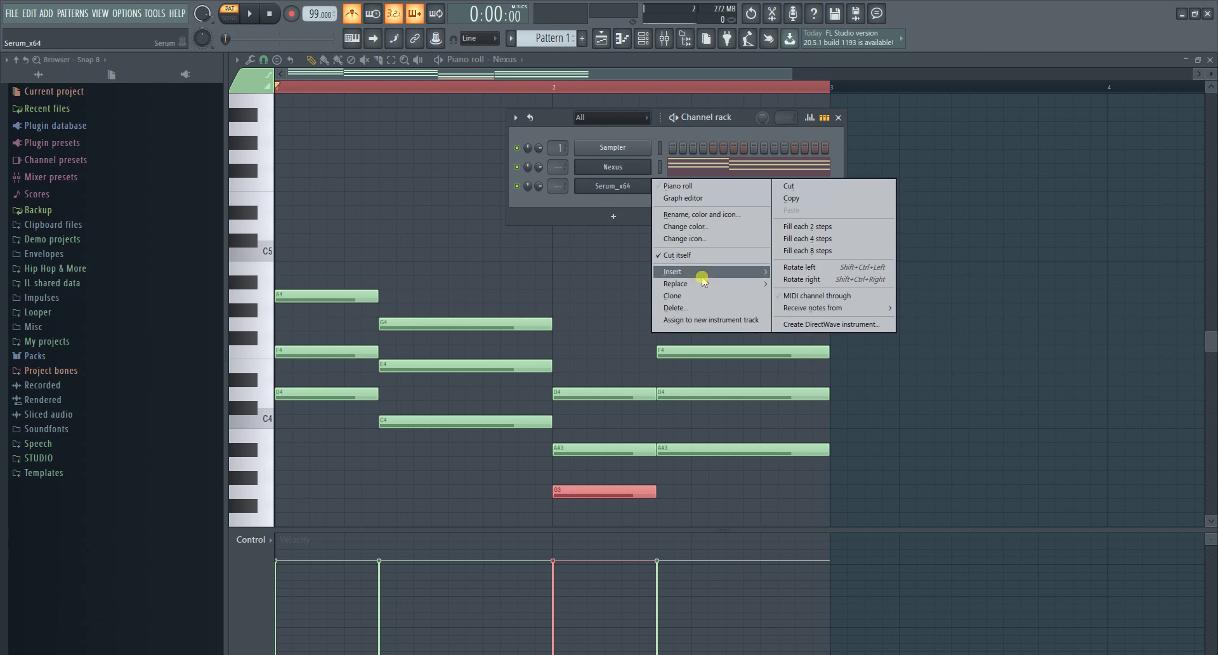
{"action": "left_click", "coordinate": [693, 294]}
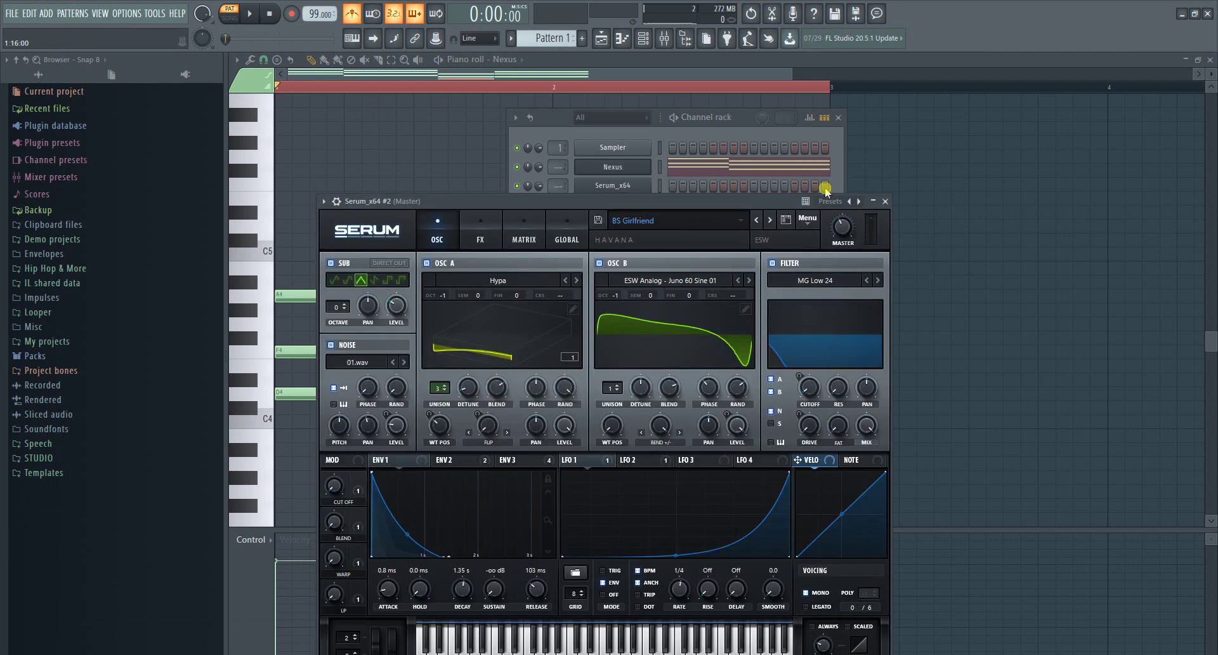
{"action": "left_click", "coordinate": [919, 198]}
- Duplicate the lowest note of each chord (D4, C4, G3, A#3) one octave down and reduce the copies' velocity
{"action": "scroll", "coordinate": [401, 240], "scroll_direction": "down", "scroll_amount": 8}
{"action": "scroll", "coordinate": [401, 240], "scroll_direction": "up", "scroll_amount": 1}
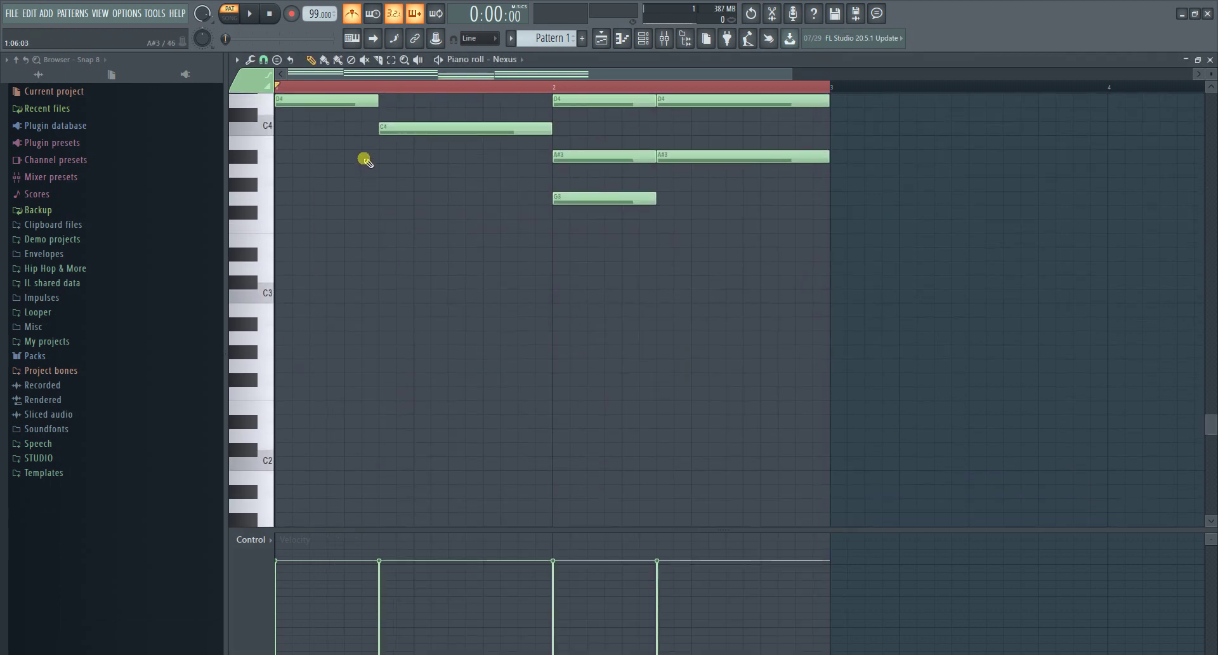
{"action": "scroll", "coordinate": [366, 162], "scroll_direction": "up", "scroll_amount": 1, "text": "ctrl"}
{"action": "scroll", "coordinate": [445, 184], "scroll_direction": "up", "scroll_amount": 5}
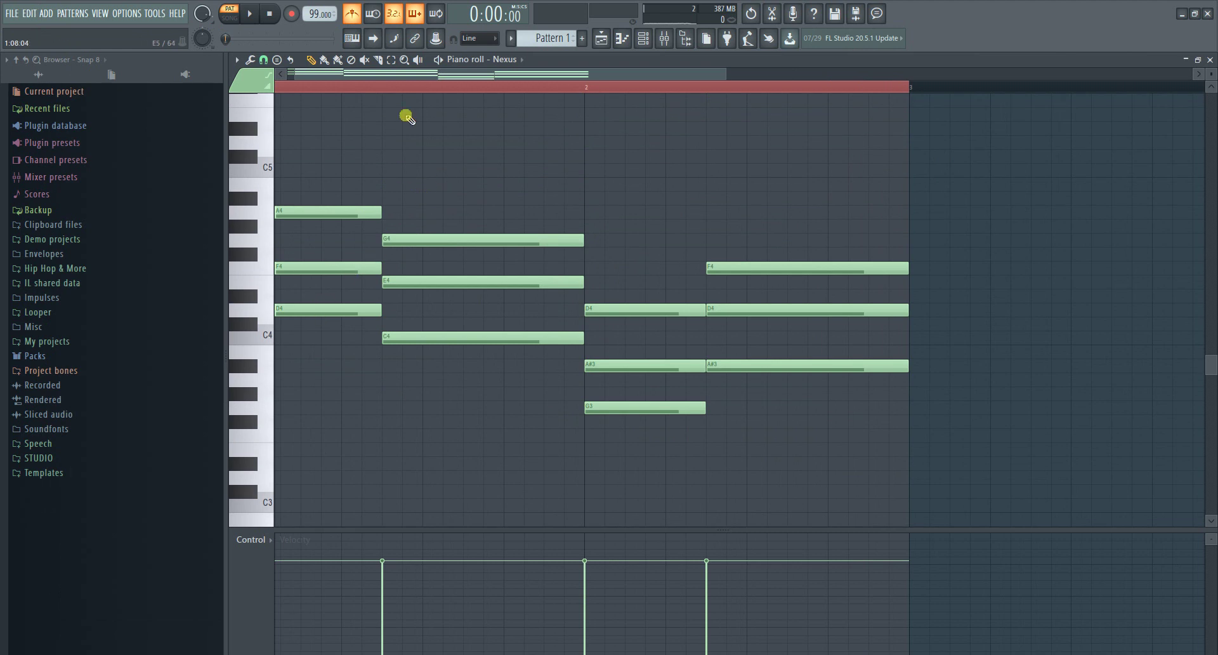
{"action": "scroll", "coordinate": [422, 89], "scroll_direction": "down", "scroll_amount": 2}
{"action": "left_click", "coordinate": [314, 311], "text": "ctrl+shift"}
{"action": "left_click", "coordinate": [410, 338], "text": "ctrl+shift"}
{"action": "left_click", "coordinate": [533, 407], "text": "ctrl+shift"}
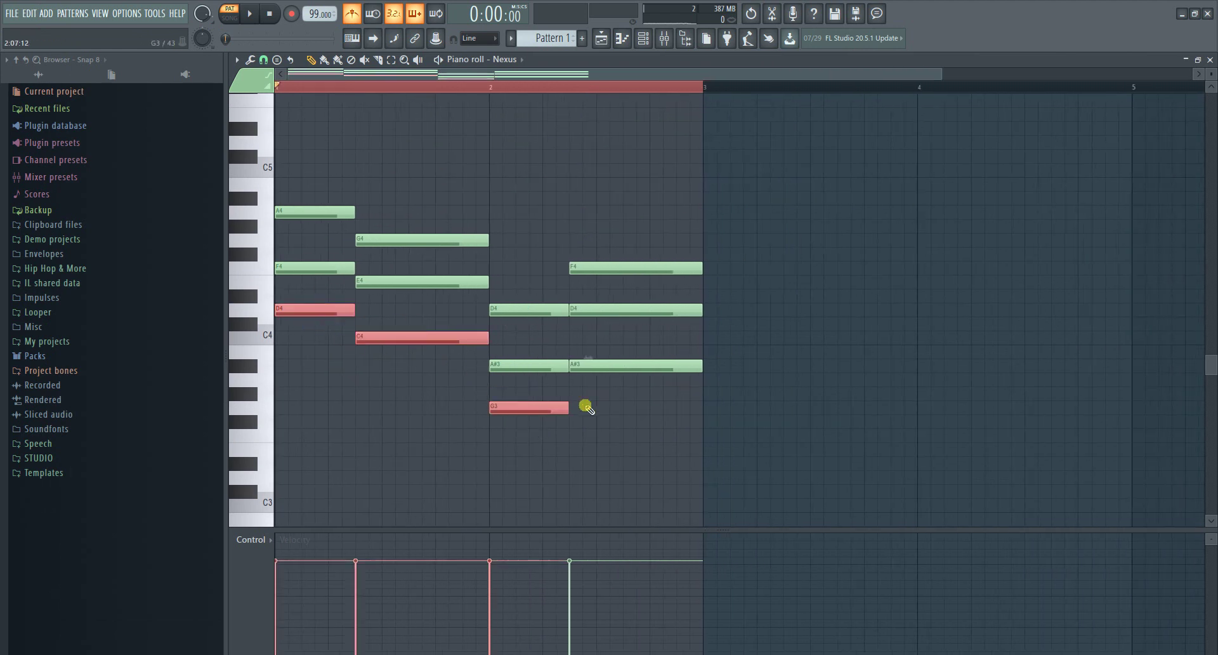
{"action": "left_click", "coordinate": [632, 366], "text": "ctrl"}
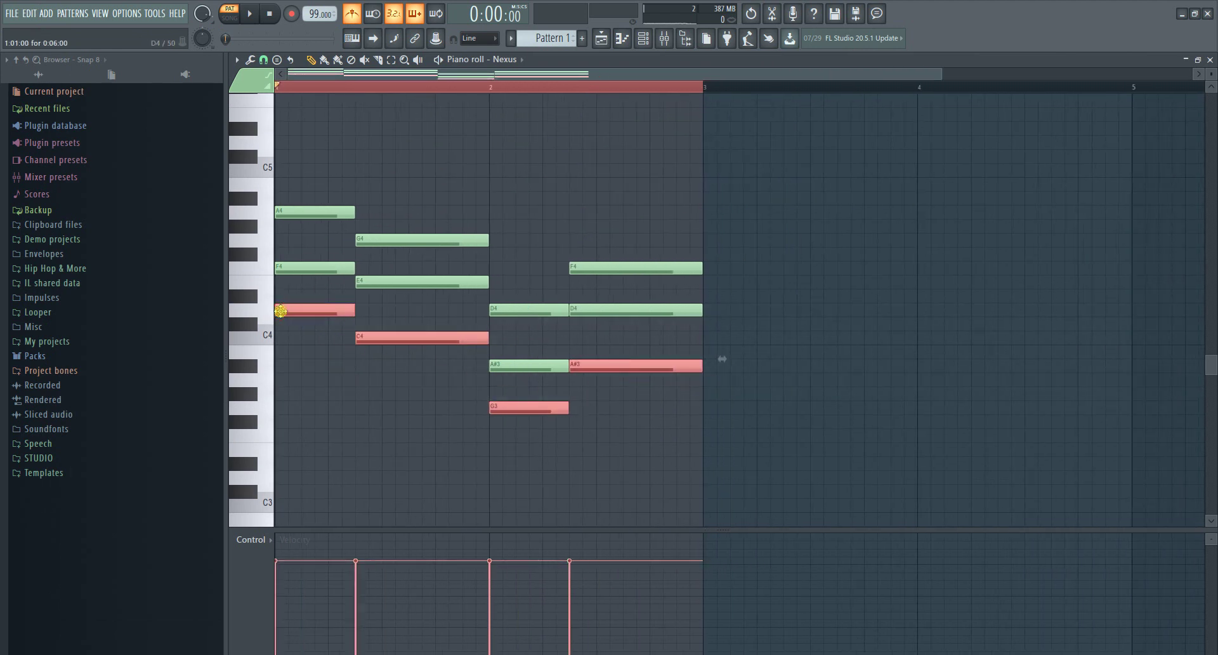
{"action": "key", "text": "ctrl+c"}
{"action": "key", "text": "ctrl+v"}
{"action": "key", "text": "ctrl+Down"}
{"action": "scroll", "coordinate": [280, 311], "scroll_direction": "down", "scroll_amount": 9, "text": "alt"}
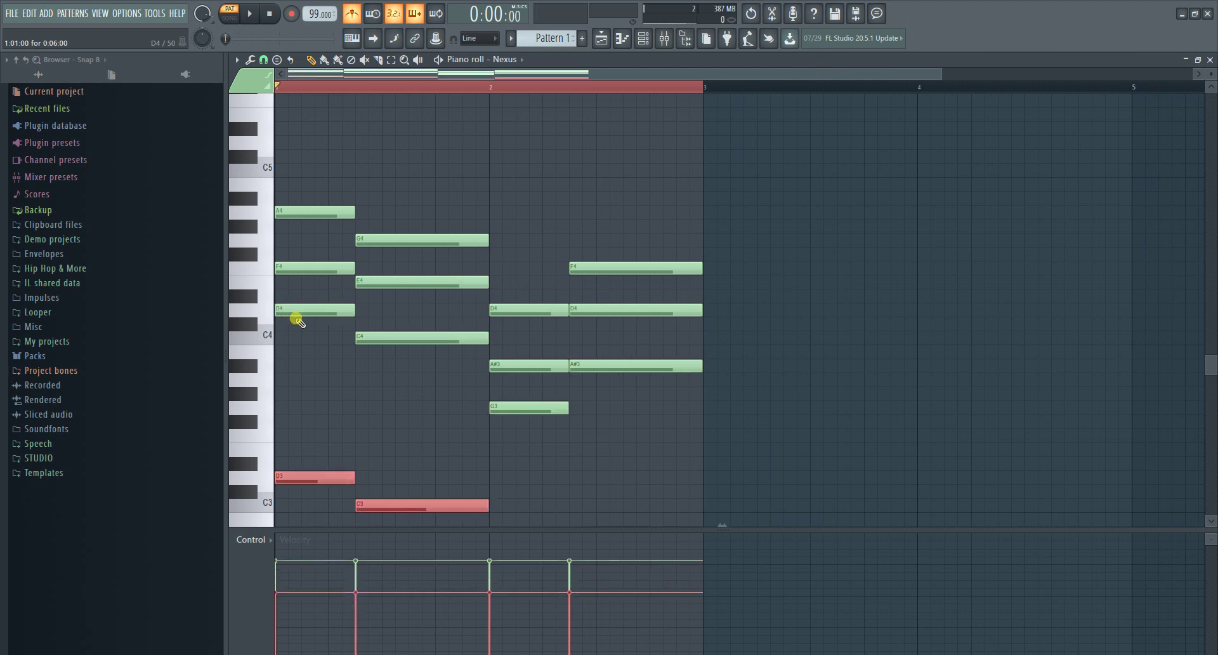
- Randomize the levels of all upper chord notes and strum them, leaving out the octave-down bass notes
{"action": "left_click", "coordinate": [663, 368], "text": "ctrl"}
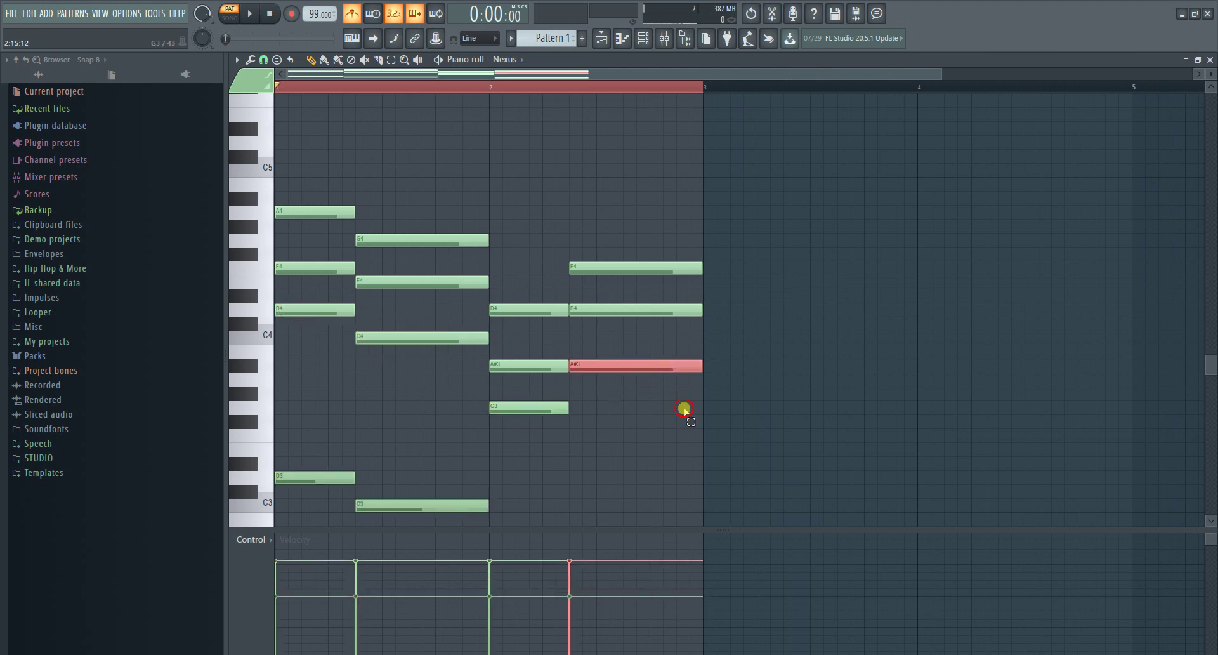
{"action": "left_click_drag", "start_coordinate": [683, 410], "coordinate": [318, 208], "text": "ctrl"}
{"action": "key", "text": "alt+r"}
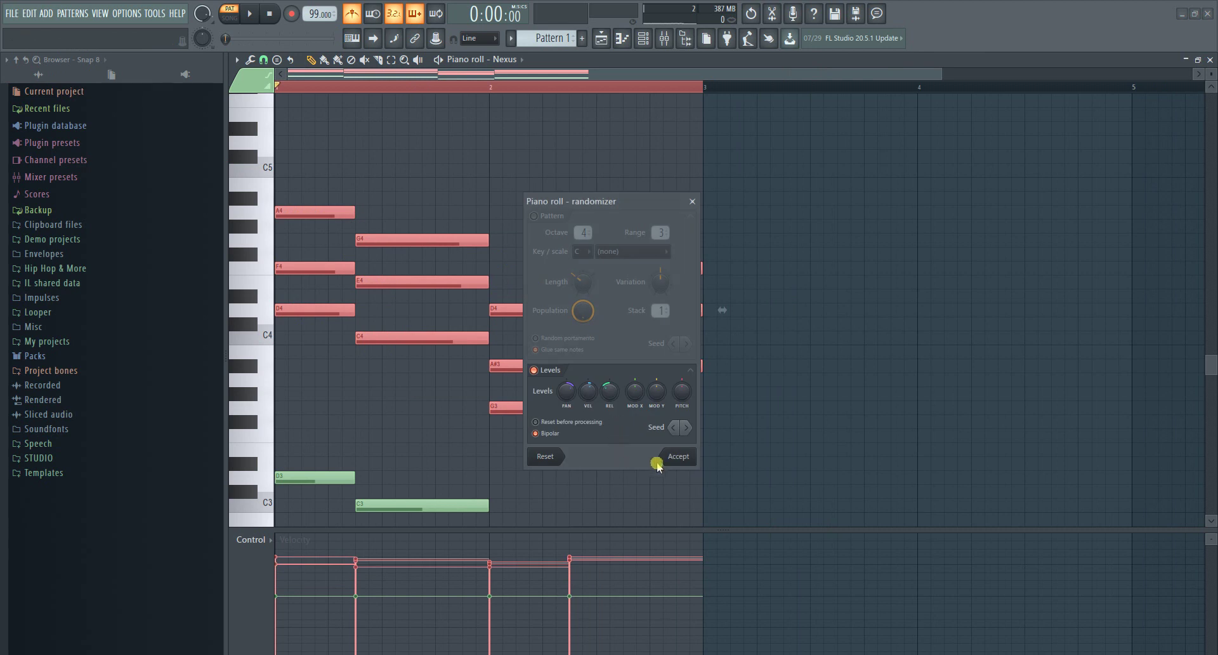
{"action": "left_click", "coordinate": [682, 460]}
{"action": "key", "text": "alt+r"}
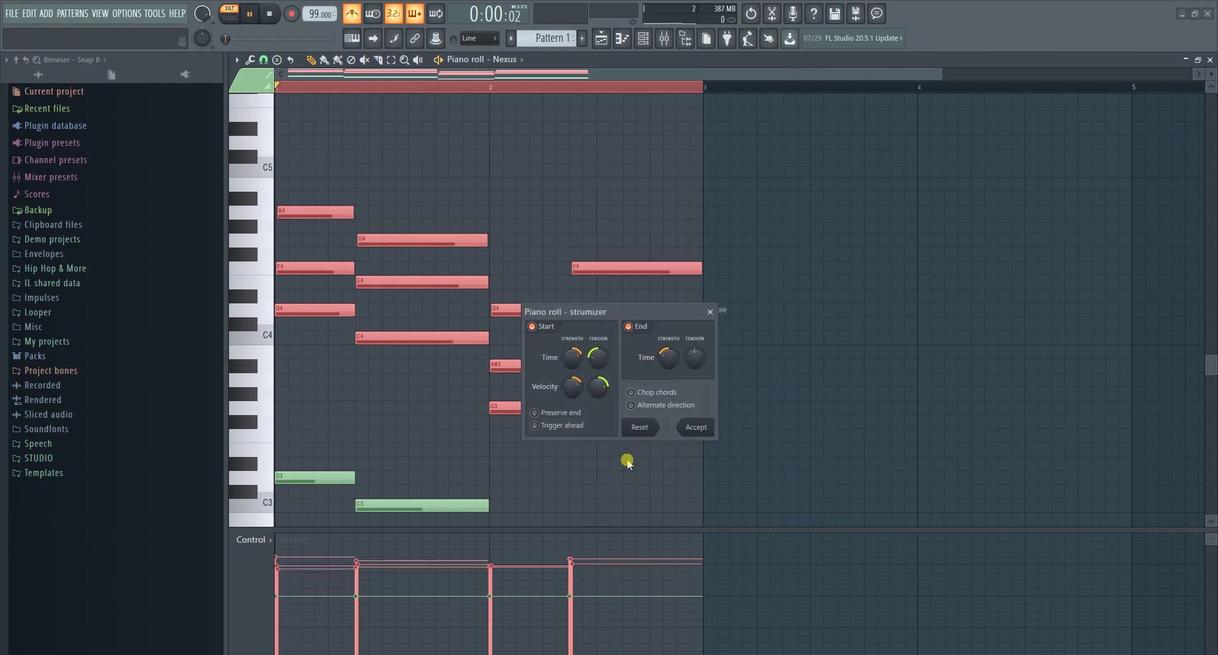
{"action": "key", "text": "space"}
{"action": "left_click", "coordinate": [695, 427]}
- Raise the velocity of the four bass notes, play the chords, and duplicate the two-bar progression into bars 3 and 4
{"action": "scroll", "coordinate": [590, 399], "scroll_direction": "down", "scroll_amount": 3}
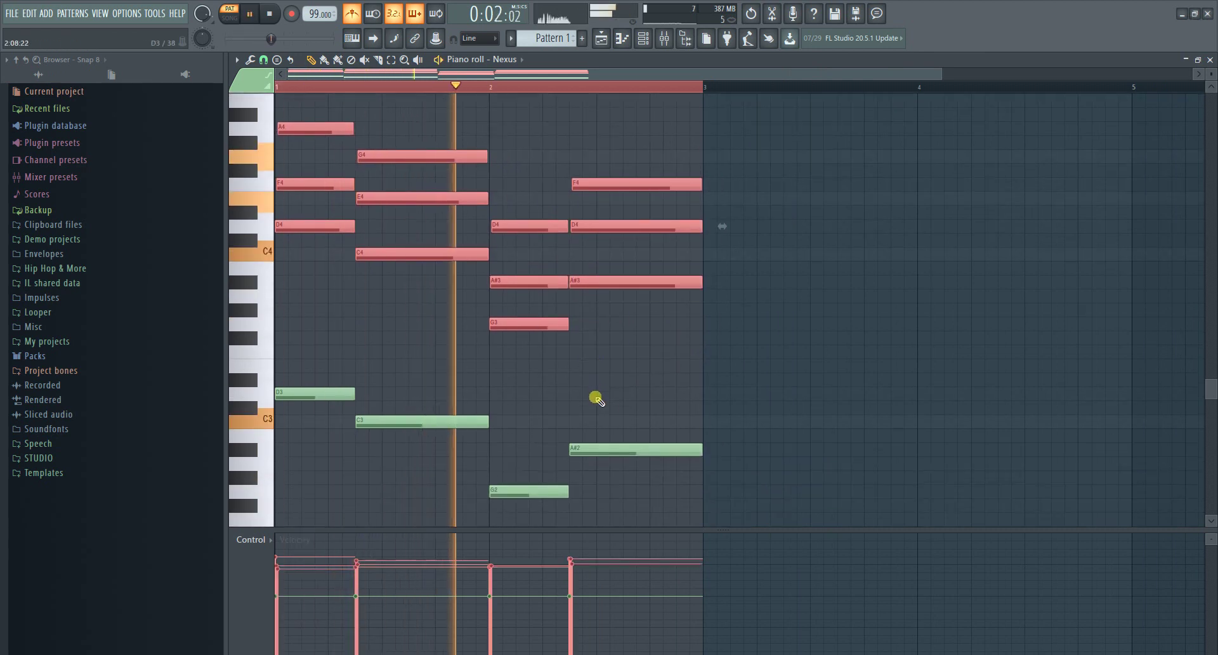
{"action": "left_click_drag", "start_coordinate": [675, 497], "coordinate": [275, 345]}
{"action": "key", "text": "space"}
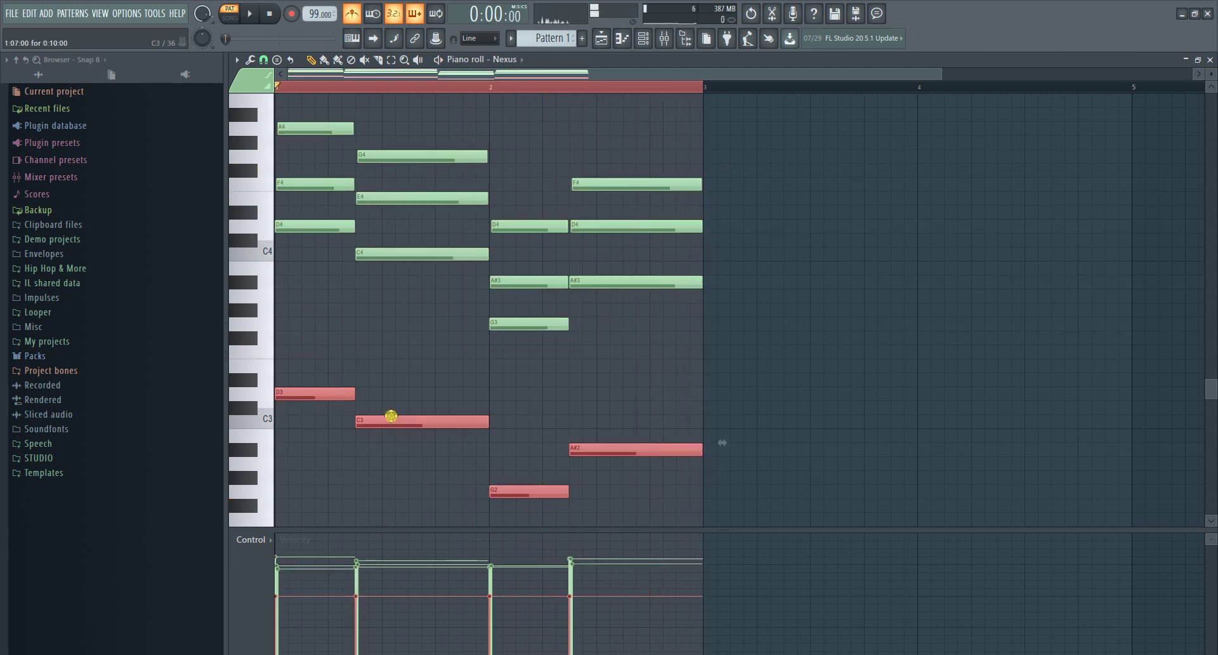
{"action": "scroll", "coordinate": [395, 412], "scroll_direction": "up", "scroll_amount": 4}
{"action": "key", "text": "space"}
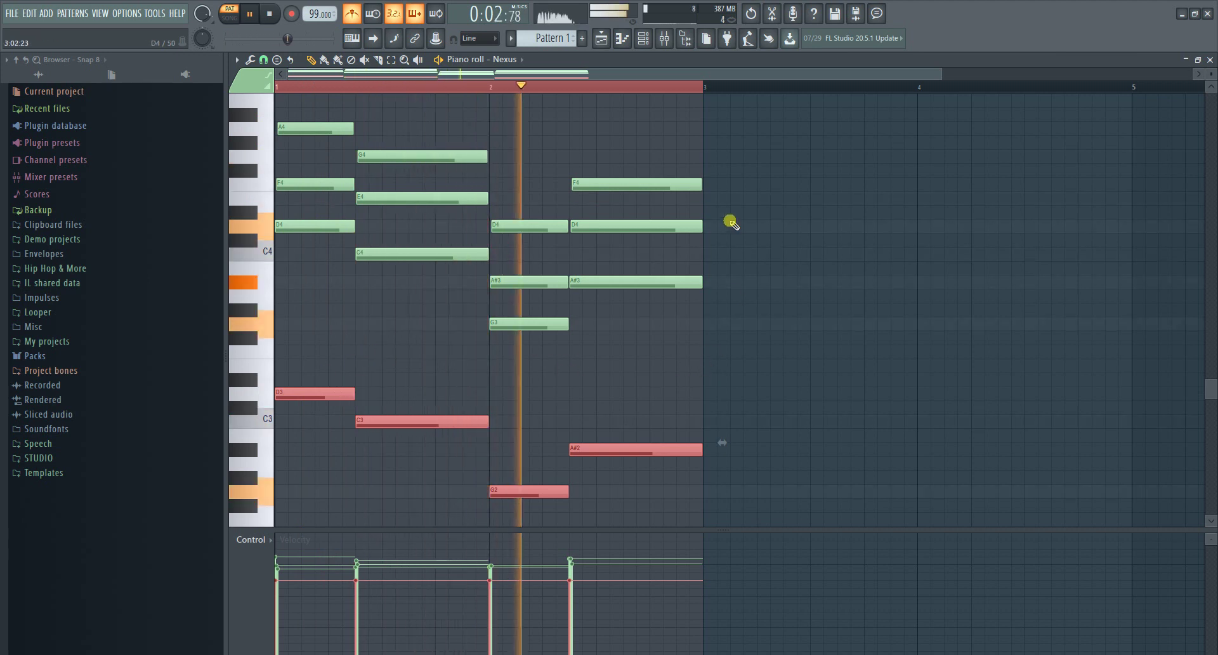
{"action": "left_click", "coordinate": [751, 166]}
{"action": "key", "text": "ctrl+b"}
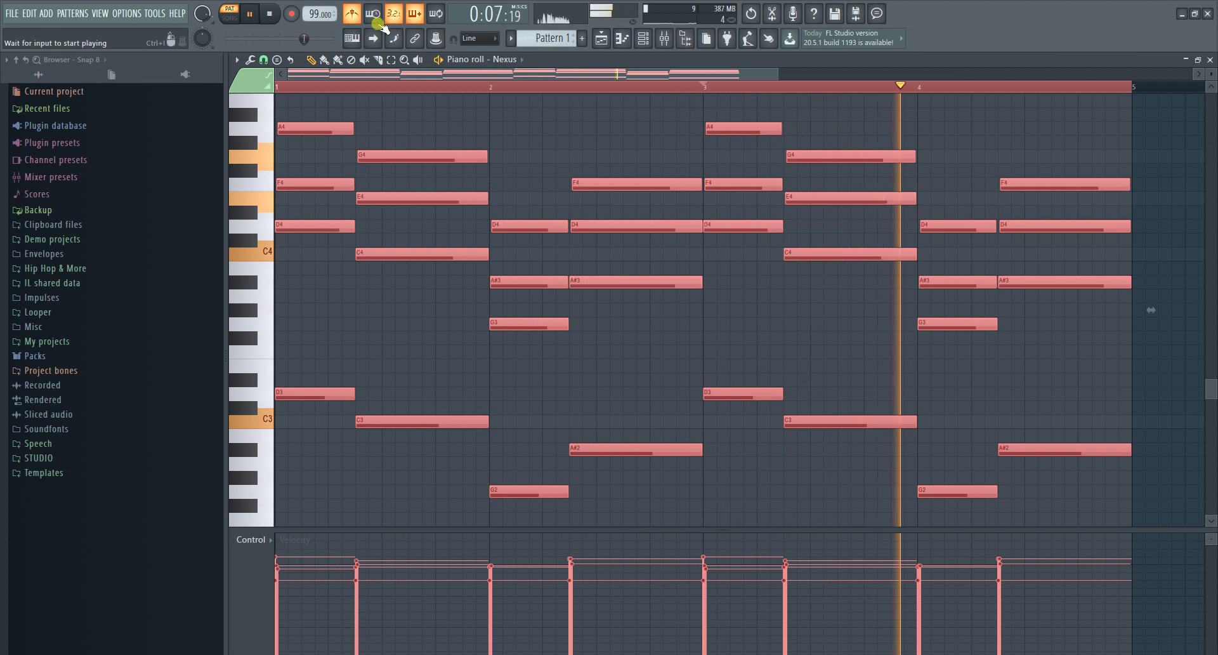
- Copy the Nexus notes into the Serum_x64 #2 channel and load its KY Naked preset from Echo Sound Works Grey V.1
{"action": "left_click", "coordinate": [655, 35]}
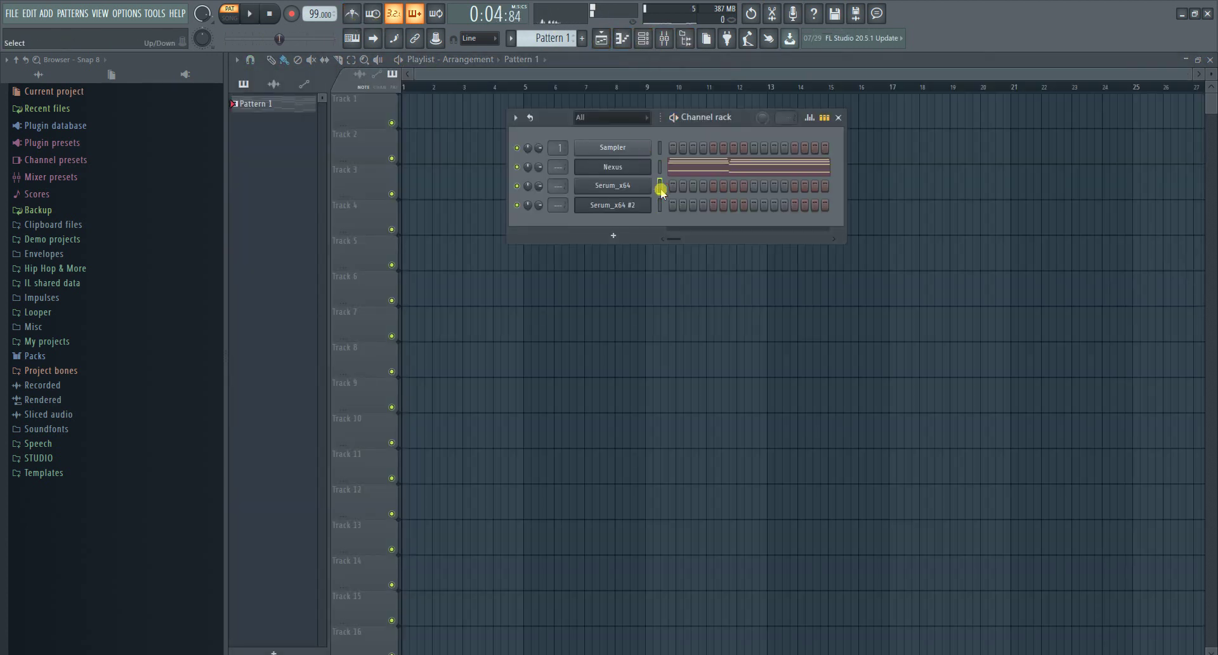
{"action": "left_click", "coordinate": [625, 185]}
{"action": "left_click", "coordinate": [637, 203]}
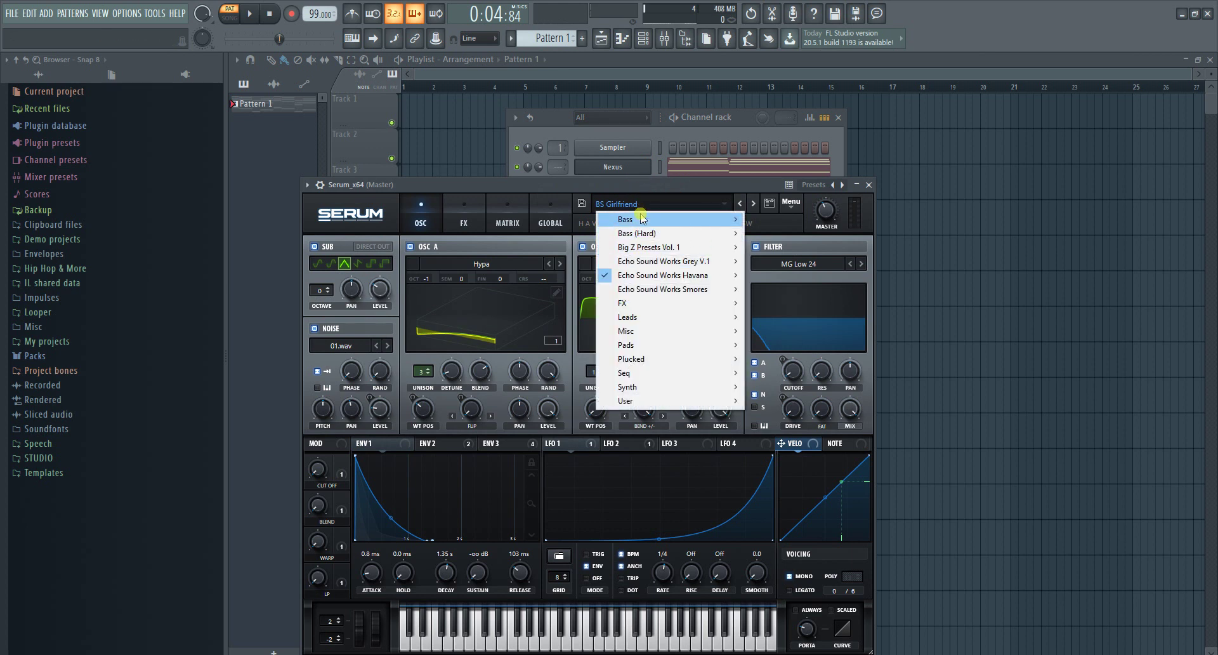
{"action": "left_click", "coordinate": [654, 160]}
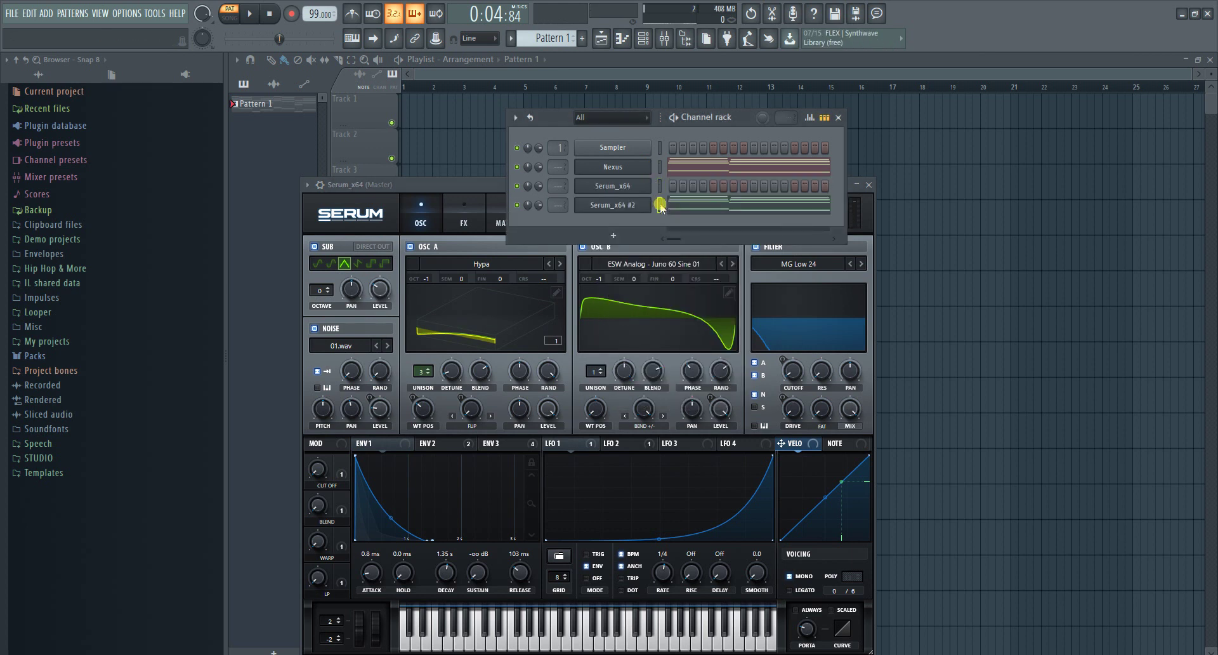
{"action": "left_click", "coordinate": [637, 210]}
{"action": "left_click", "coordinate": [620, 238]}
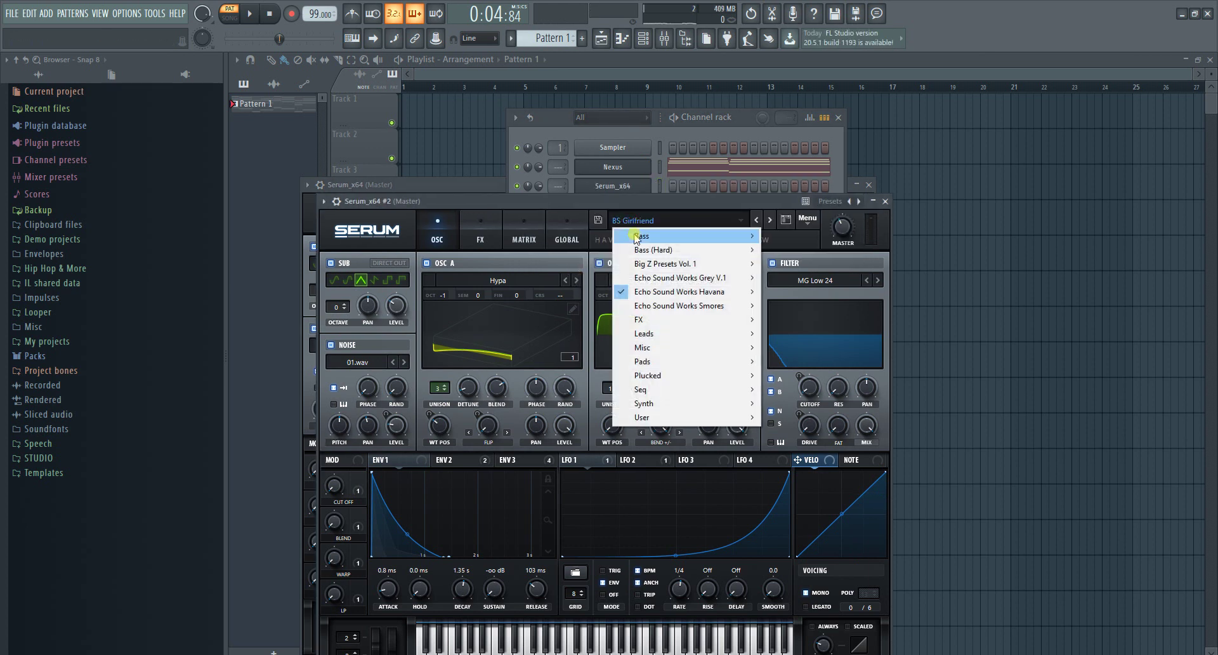
{"action": "mouse_move", "coordinate": [698, 279]}
{"action": "left_click", "coordinate": [974, 481]}
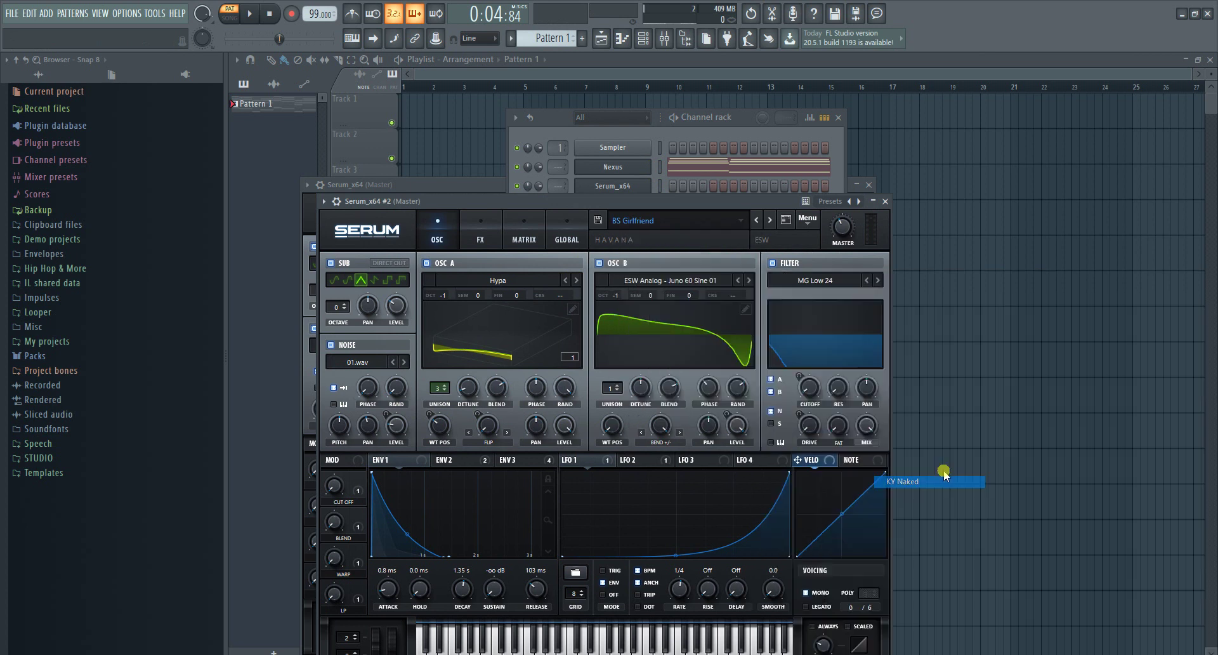
- Mute the Nexus channel, move the Serum_x64 #2 notes up an octave in its piano roll, and play them
{"action": "left_click", "coordinate": [510, 168]}
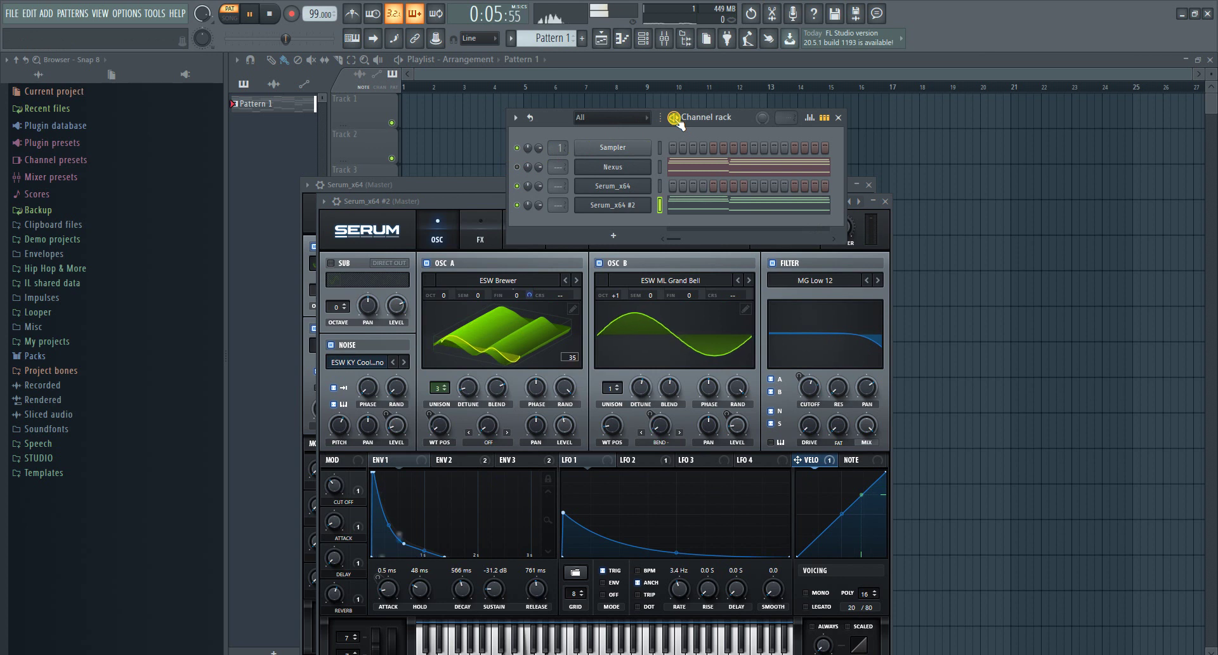
{"action": "left_click", "coordinate": [386, 203]}
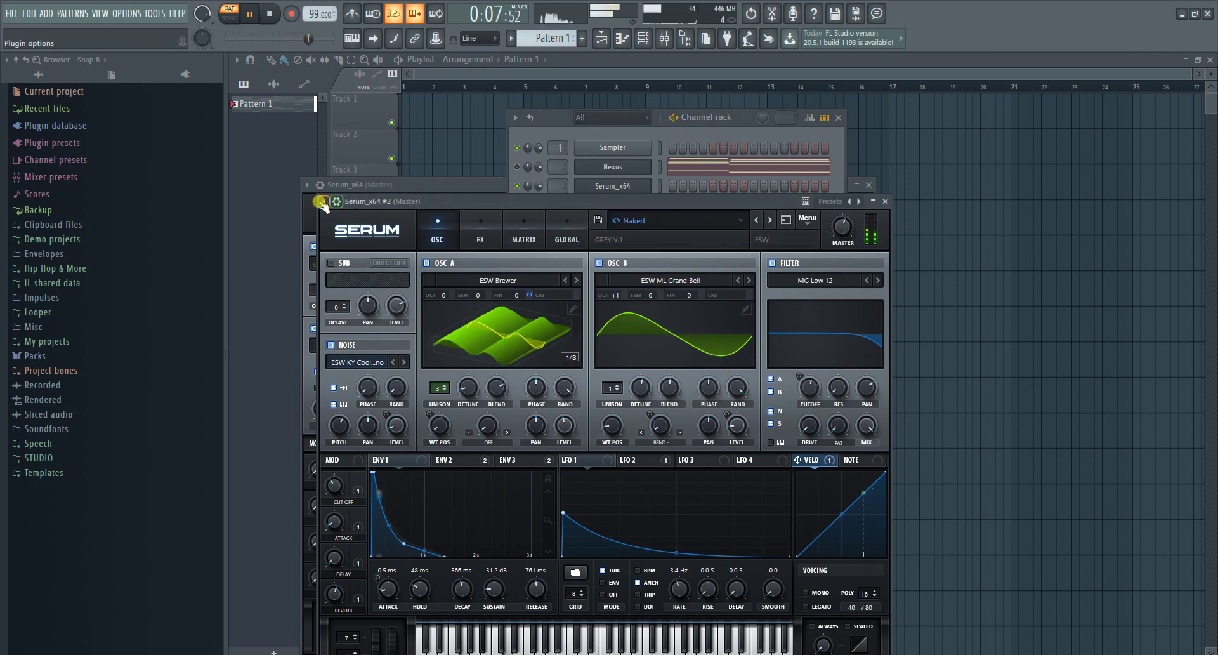
{"action": "key", "text": "F7"}
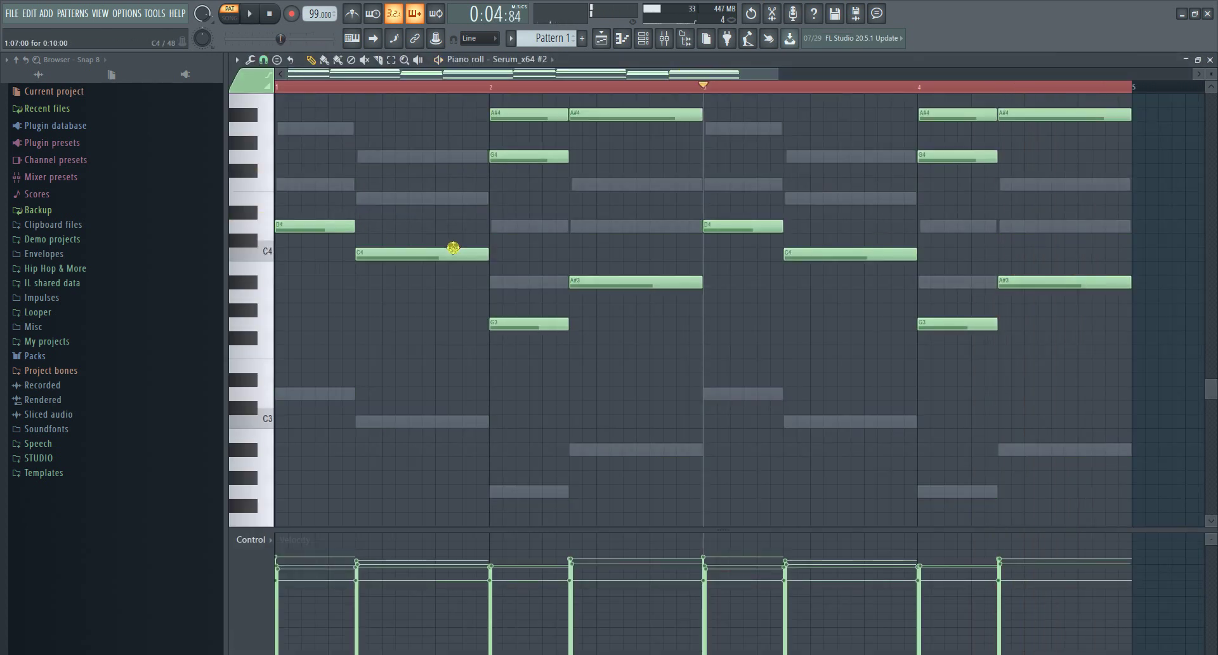
{"action": "scroll", "coordinate": [454, 247], "scroll_direction": "up", "scroll_amount": 3}
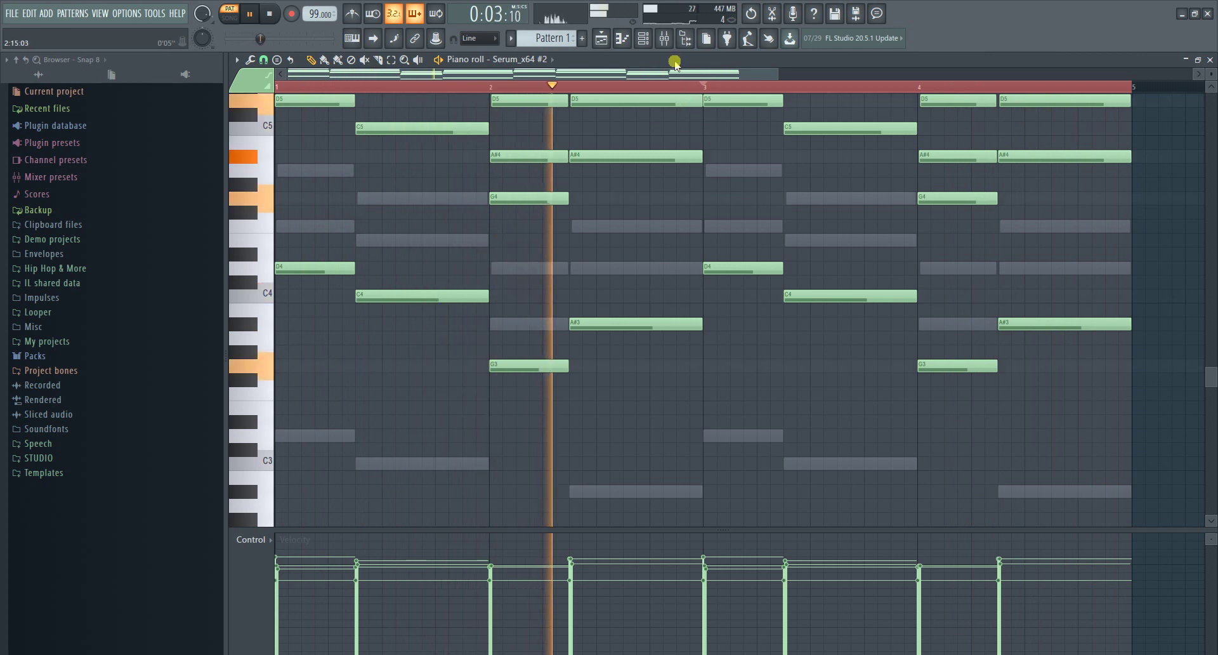
- Switch the Serum_x64 #2 preset to KY On The Rhodes Again, play it, and delete the muted Nexus channel
{"action": "left_click", "coordinate": [644, 39]}
{"action": "key", "text": "space"}
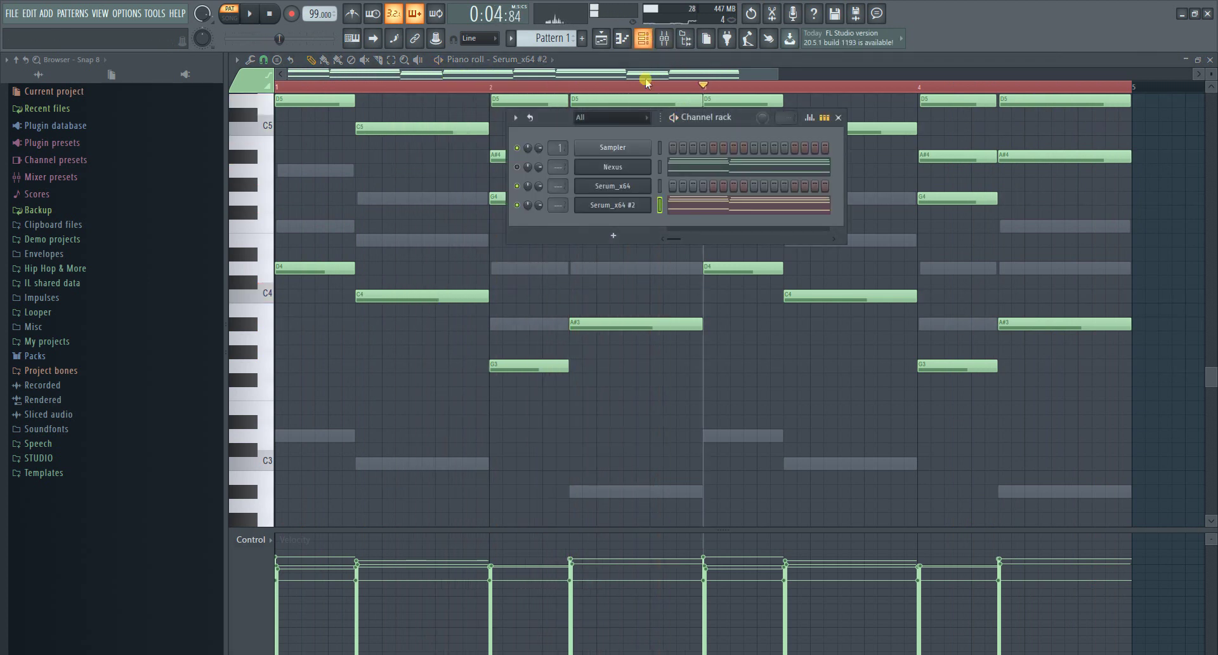
{"action": "left_click", "coordinate": [627, 204]}
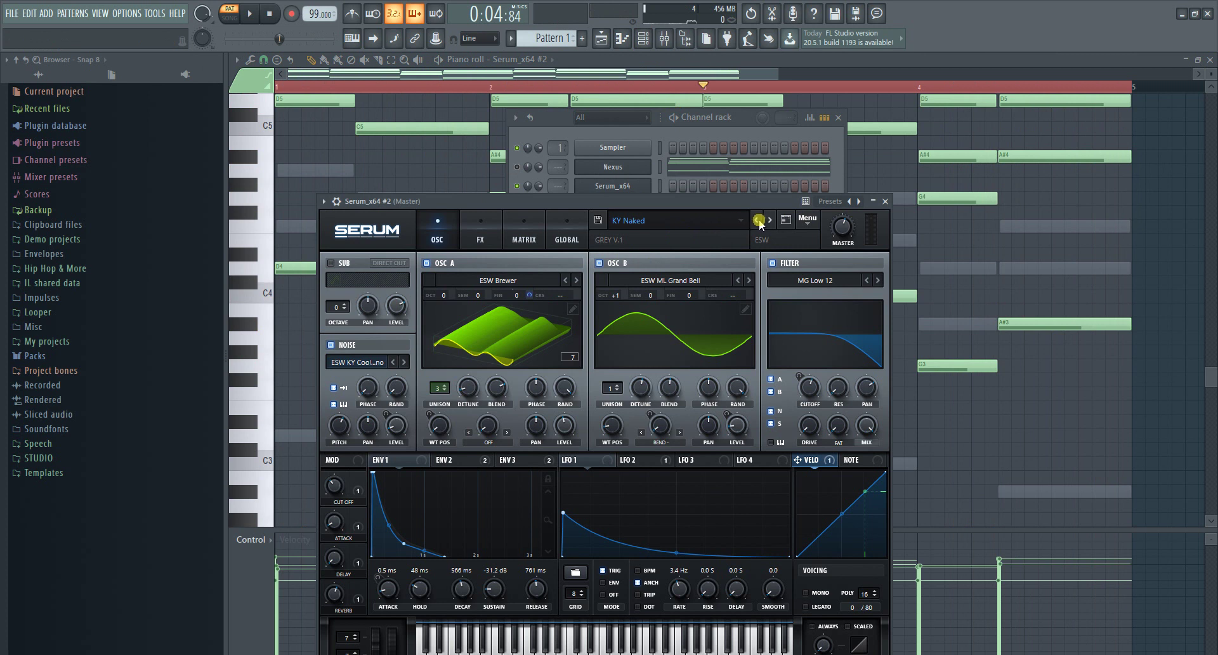
{"action": "left_click", "coordinate": [768, 221]}
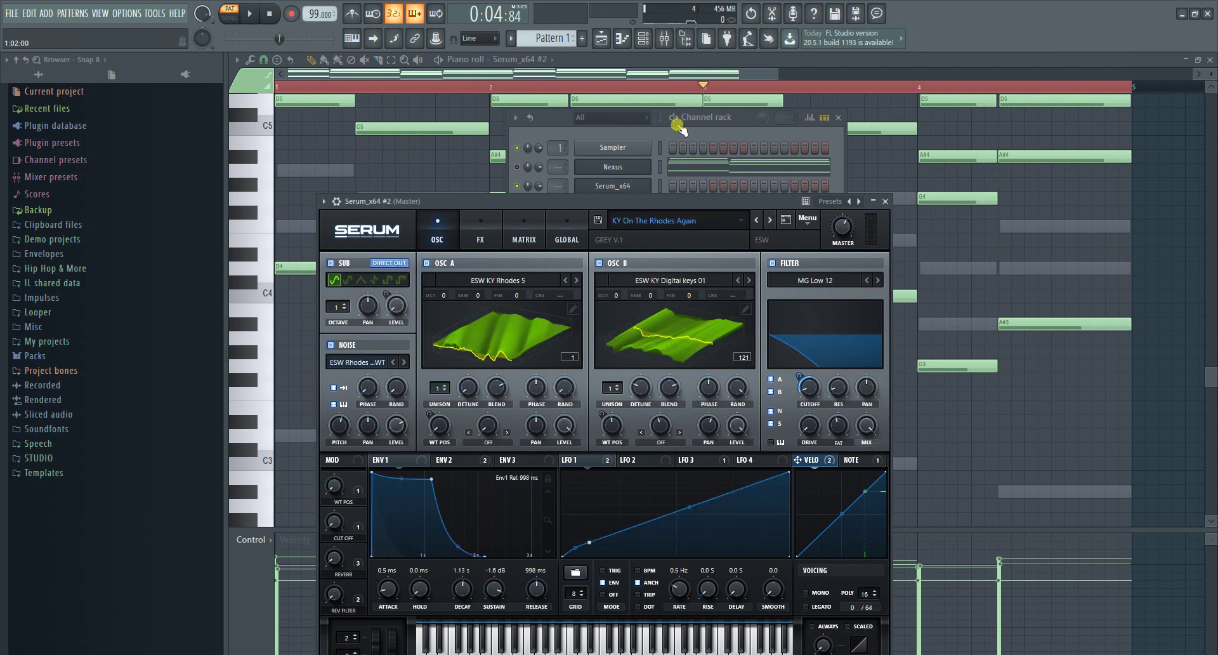
{"action": "key", "text": "space"}
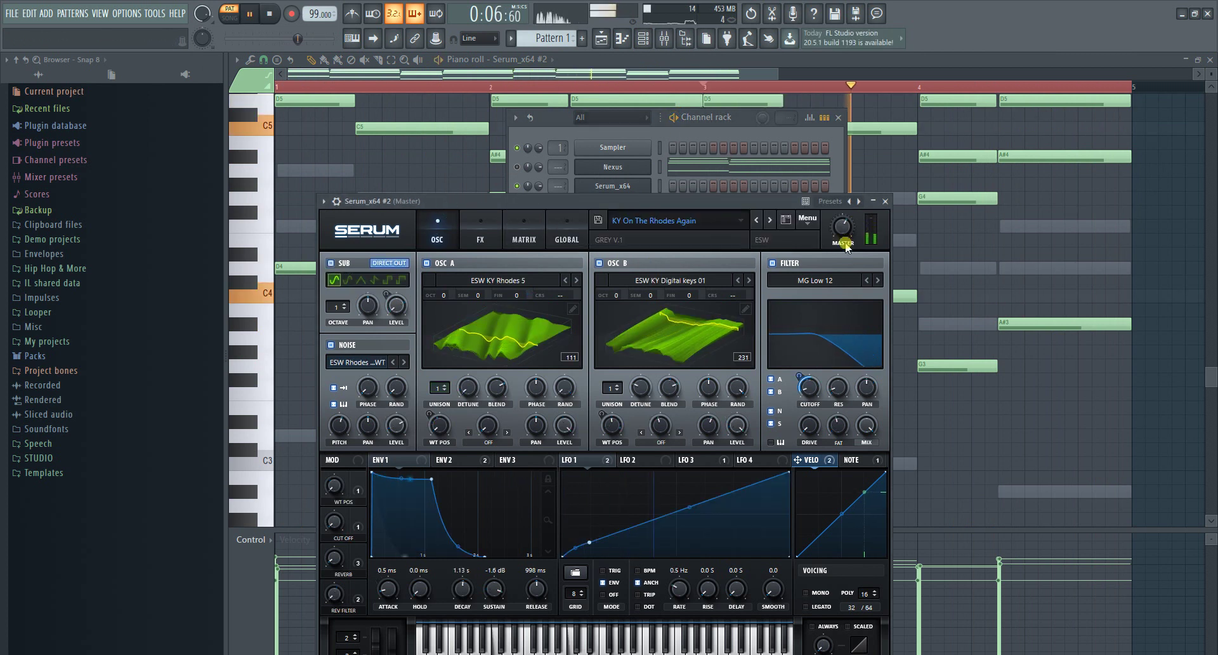
{"action": "right_click", "coordinate": [652, 166]}
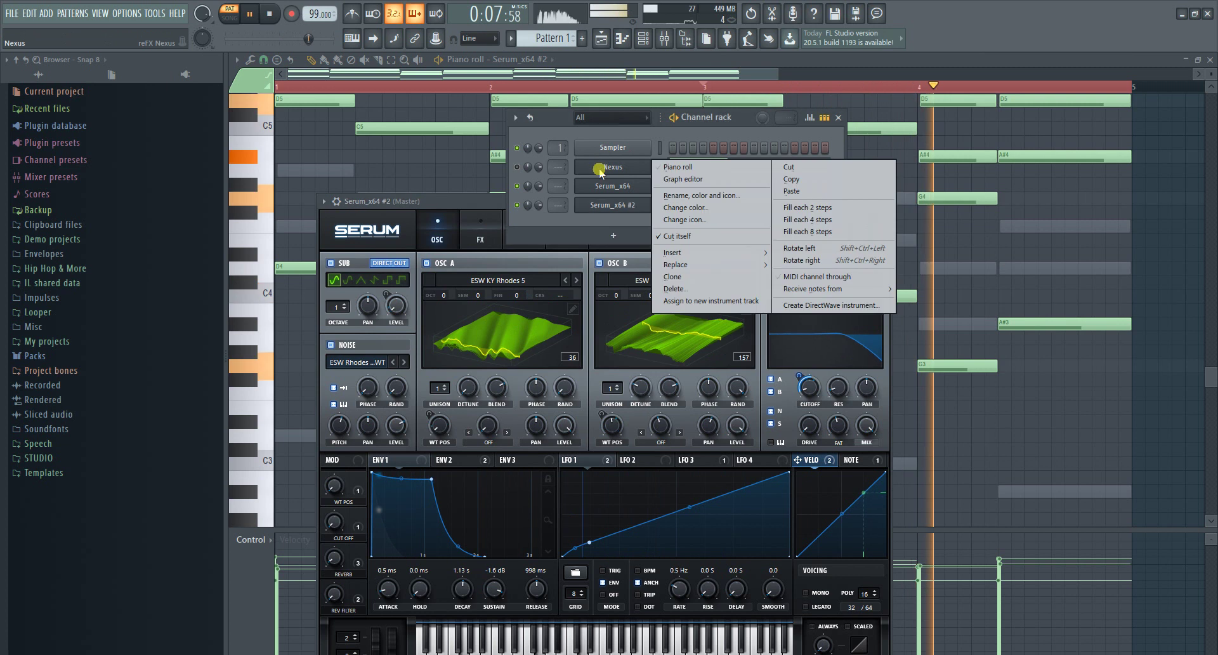
{"action": "left_click", "coordinate": [673, 289]}
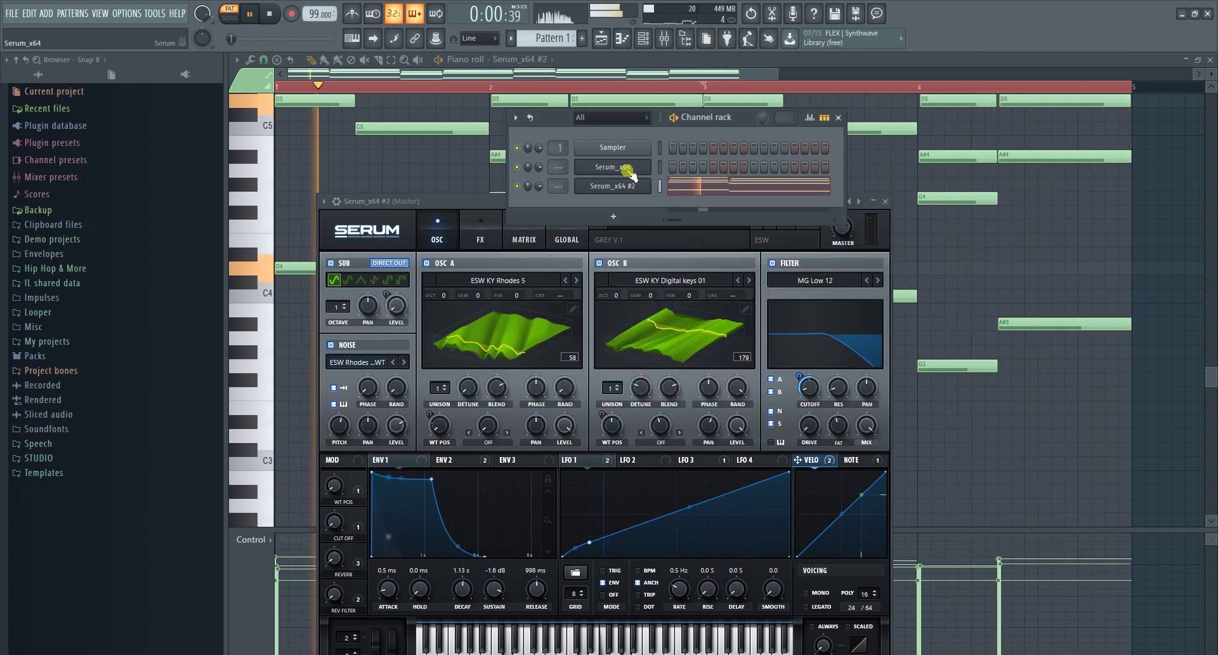
- Write a Serum_x64 bass line with two short D4s and a long C4 in bar 1, two short G3s and a long A#3 in bar 2
{"action": "right_click", "coordinate": [627, 170]}
{"action": "left_click", "coordinate": [673, 169]}
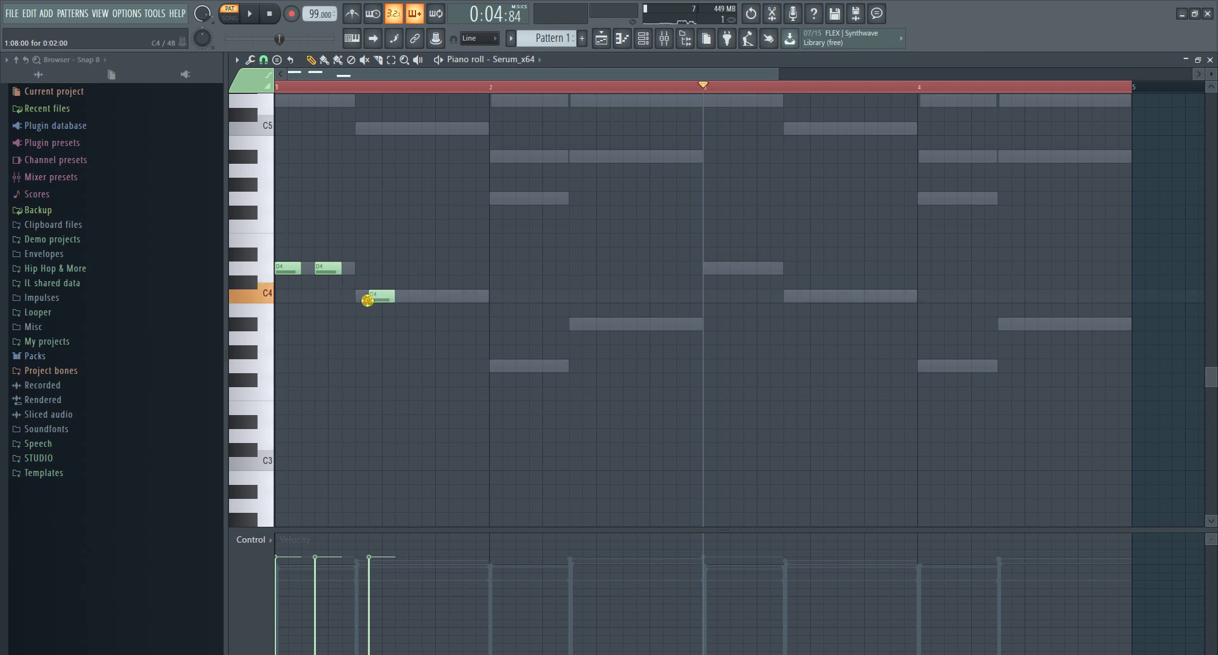
{"action": "left_click_drag", "start_coordinate": [378, 297], "coordinate": [489, 297]}
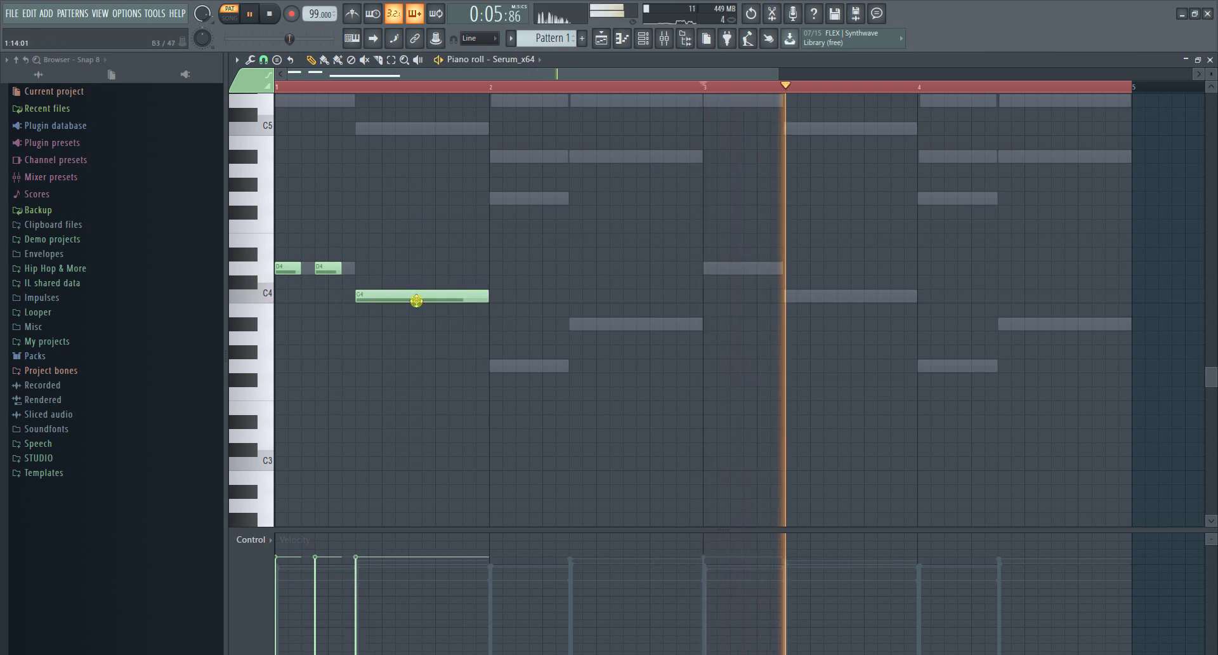
{"action": "key", "text": "ctrl+a"}
{"action": "left_click_drag", "start_coordinate": [328, 269], "coordinate": [541, 367], "text": "shift"}
{"action": "key", "text": "ctrl+d"}
{"action": "left_click_drag", "start_coordinate": [605, 394], "coordinate": [605, 324]}
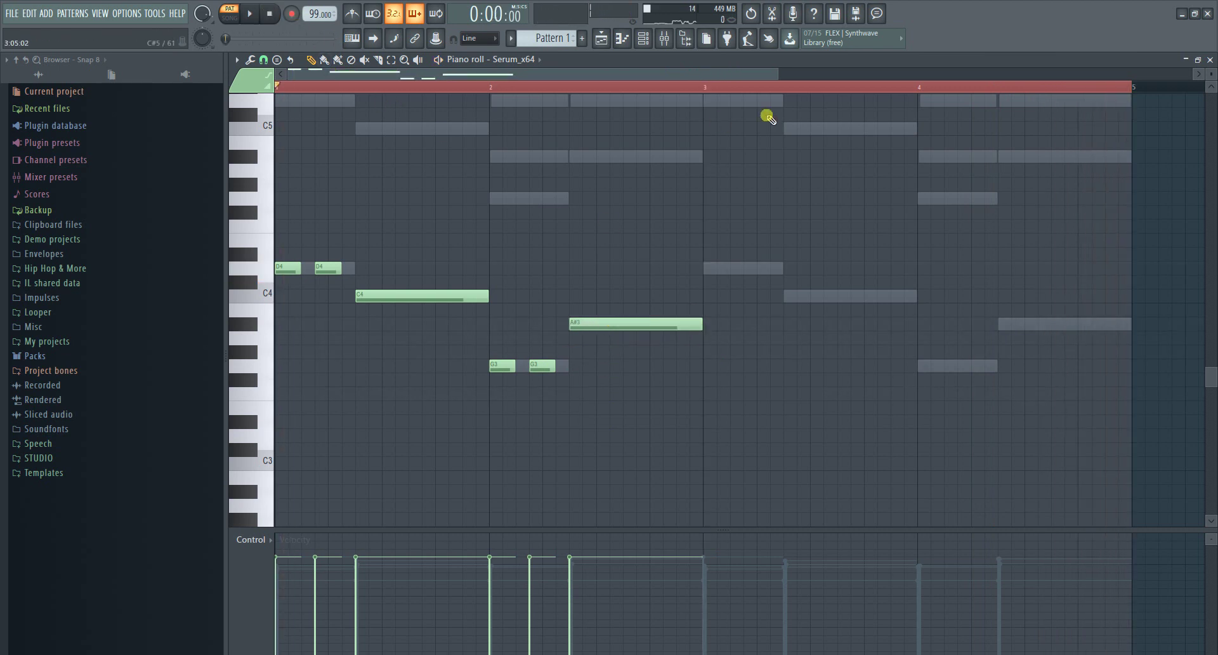
- Break up the long A#3 ending bar 2 into a shorter A#3, a brief A#3 and a high A#4, and duplicate the bass line into bars 3 and 4
{"action": "left_click_drag", "start_coordinate": [861, 89], "coordinate": [2, 62], "text": "ctrl"}
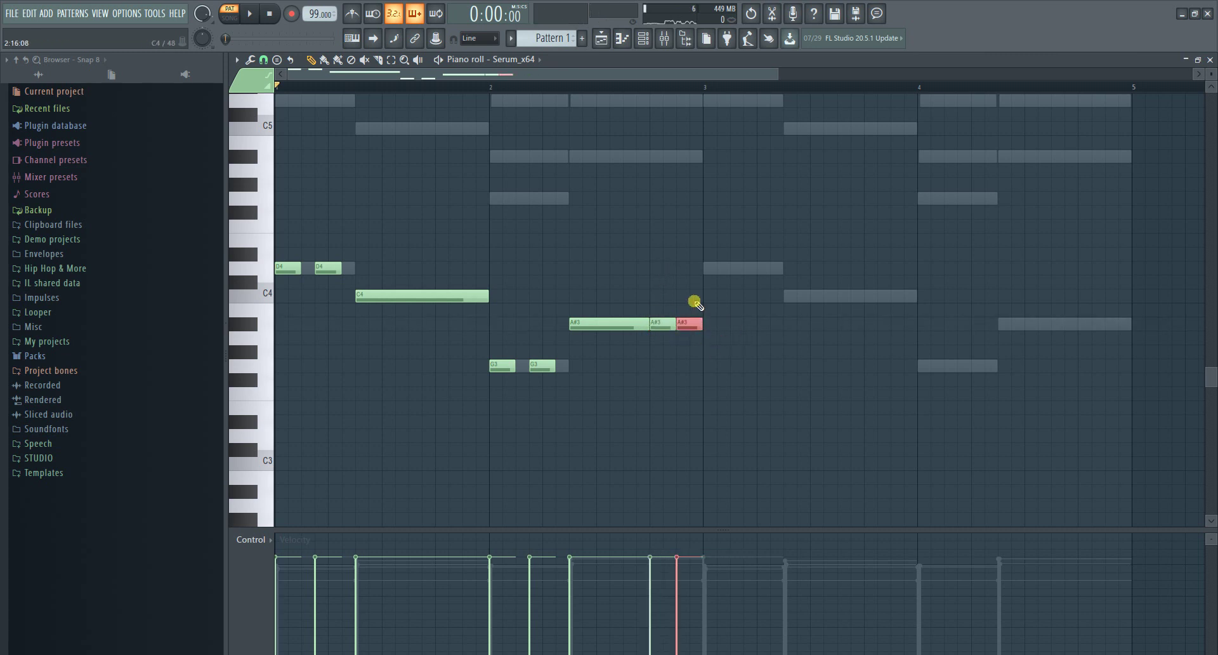
{"action": "left_click_drag", "start_coordinate": [667, 324], "coordinate": [673, 326]}
{"action": "scroll", "coordinate": [299, 182], "scroll_direction": "up", "scroll_amount": 1}
{"action": "key", "text": "ctrl+a"}
{"action": "key", "text": "ctrl+b"}
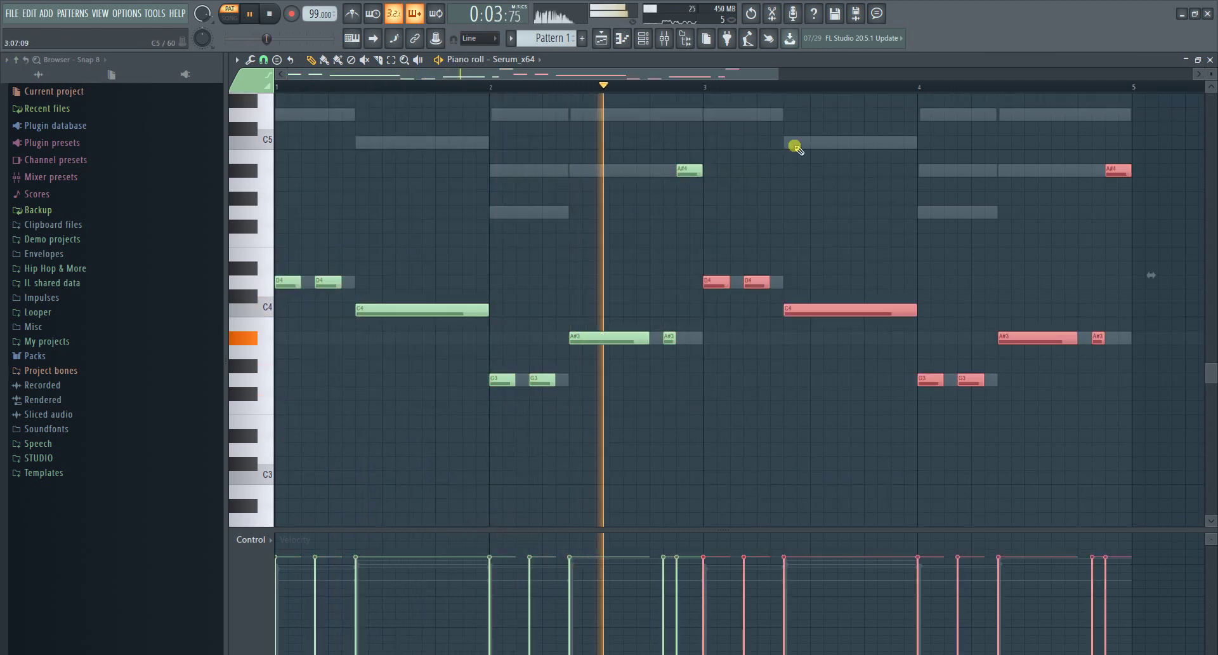
{"action": "key", "text": "ctrl+d"}
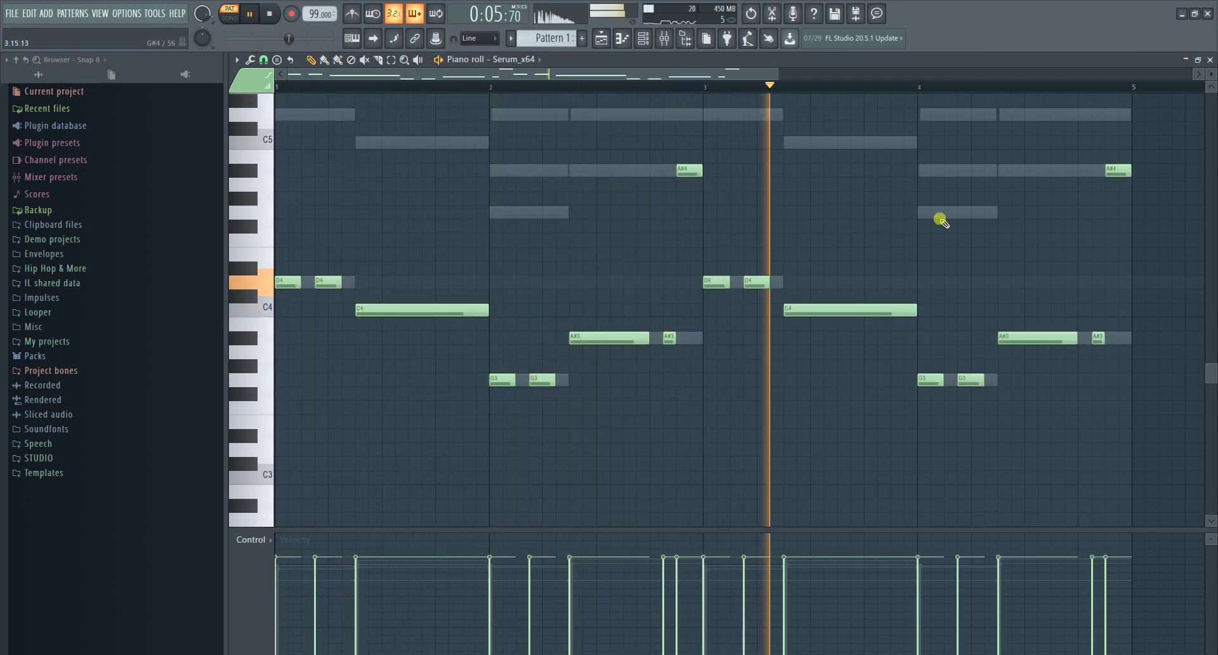
- Rework the end of bar 4 into four short, spaced A#3 bass notes, removing the high A#4
{"action": "left_click_drag", "start_coordinate": [1076, 340], "coordinate": [1036, 341]}
{"action": "left_click", "coordinate": [1036, 341]}
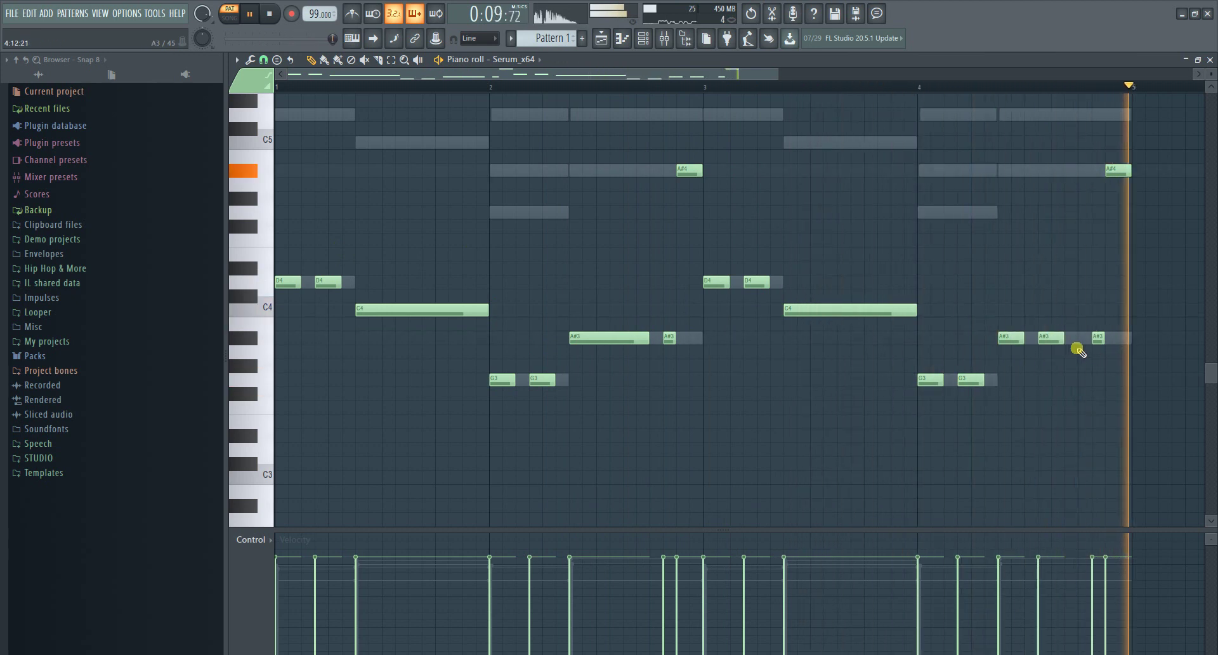
{"action": "left_click_drag", "start_coordinate": [1092, 343], "coordinate": [1080, 340]}
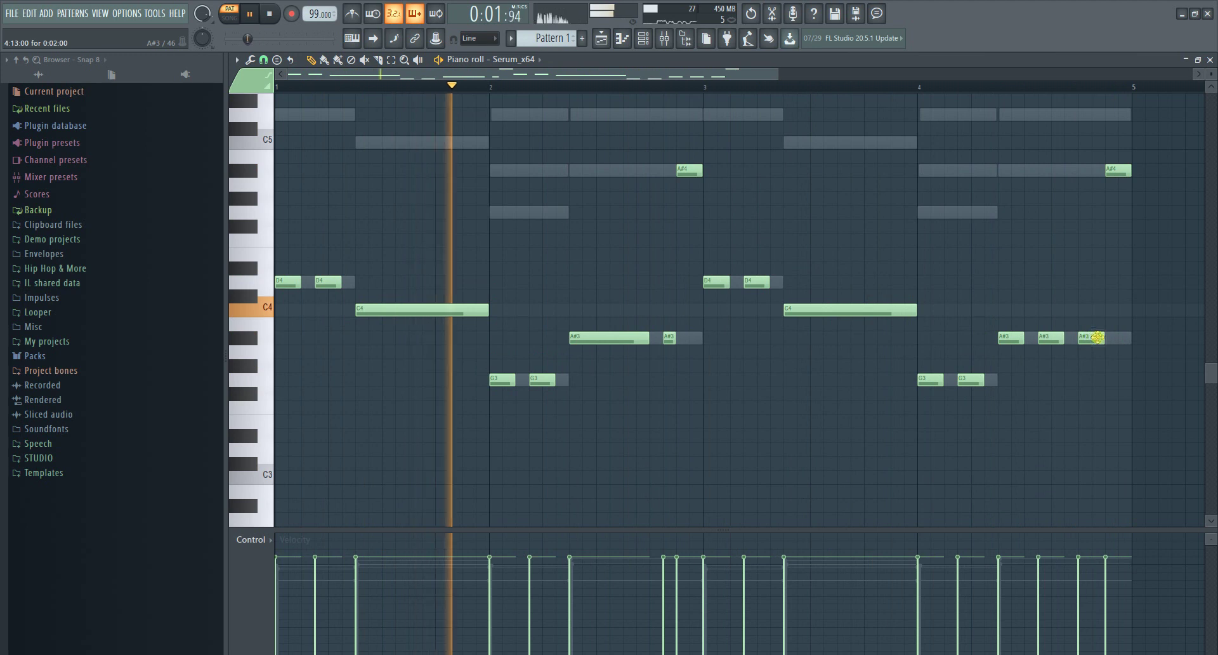
{"action": "left_click", "coordinate": [1114, 337]}
{"action": "right_click", "coordinate": [1118, 171]}
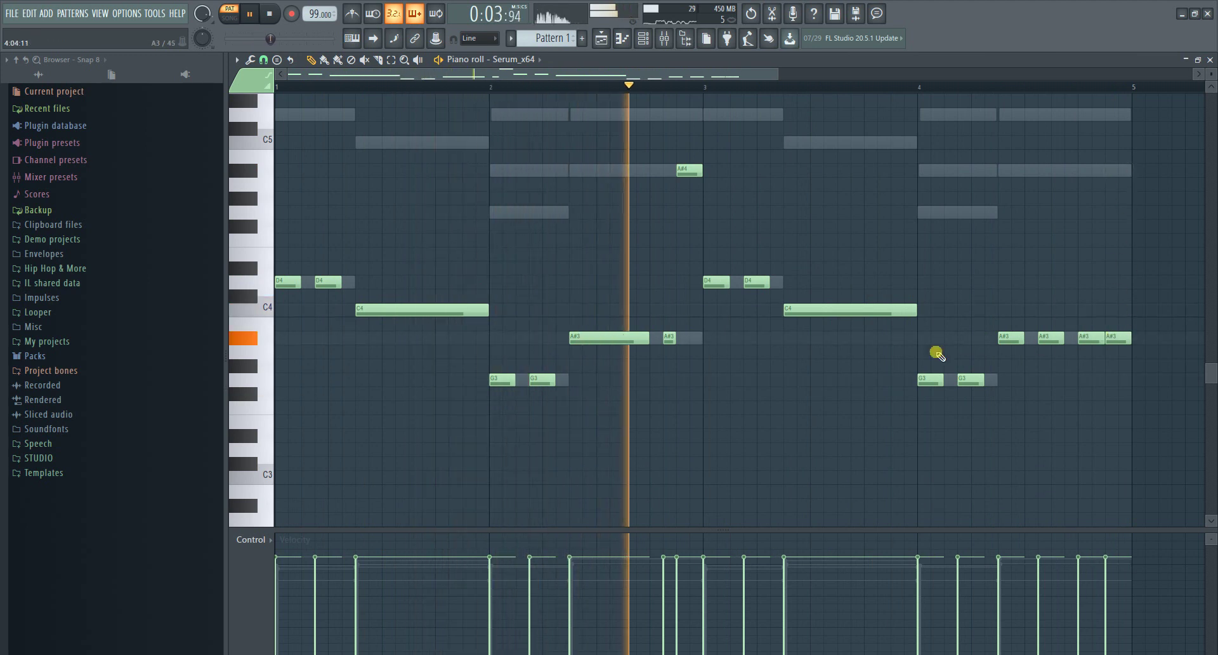
{"action": "left_click_drag", "start_coordinate": [1103, 339], "coordinate": [1089, 342]}
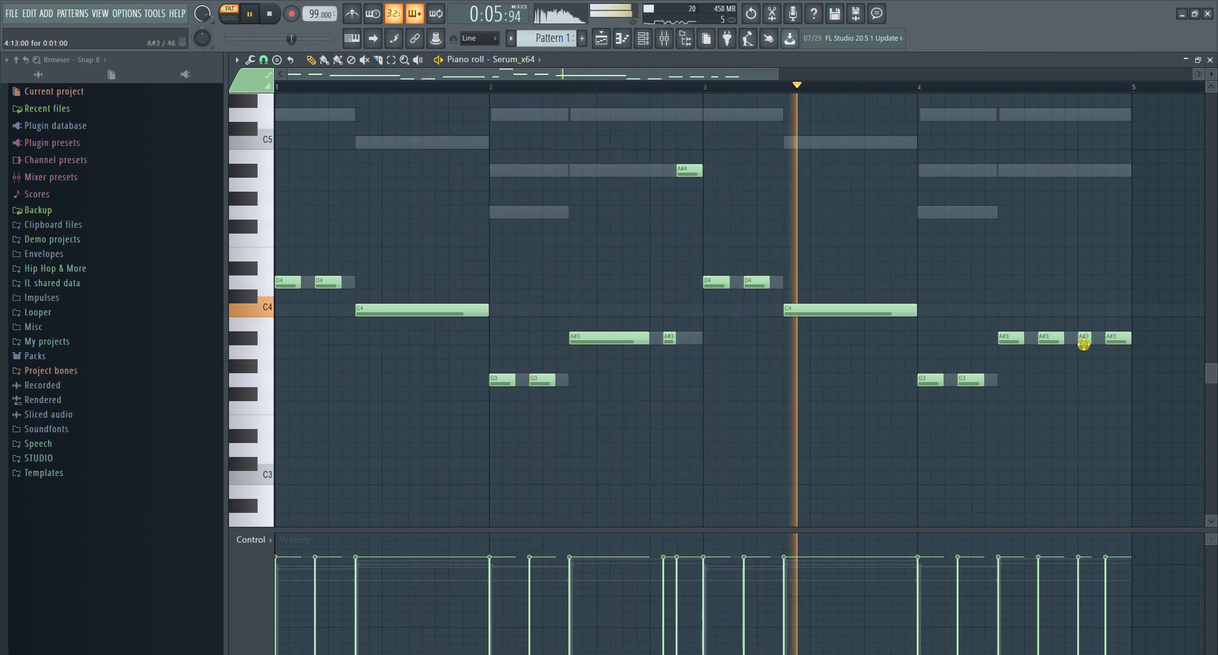
{"action": "key", "text": "ctrl+a"}
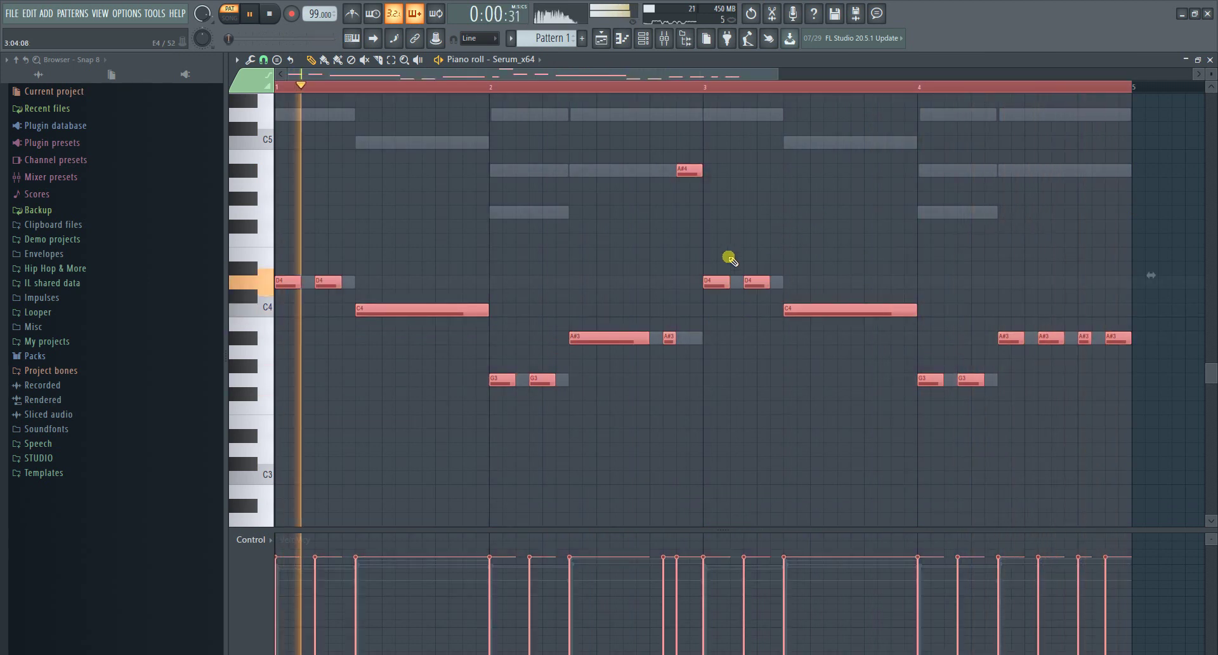
{"action": "left_click", "coordinate": [546, 291], "text": "ctrl"}
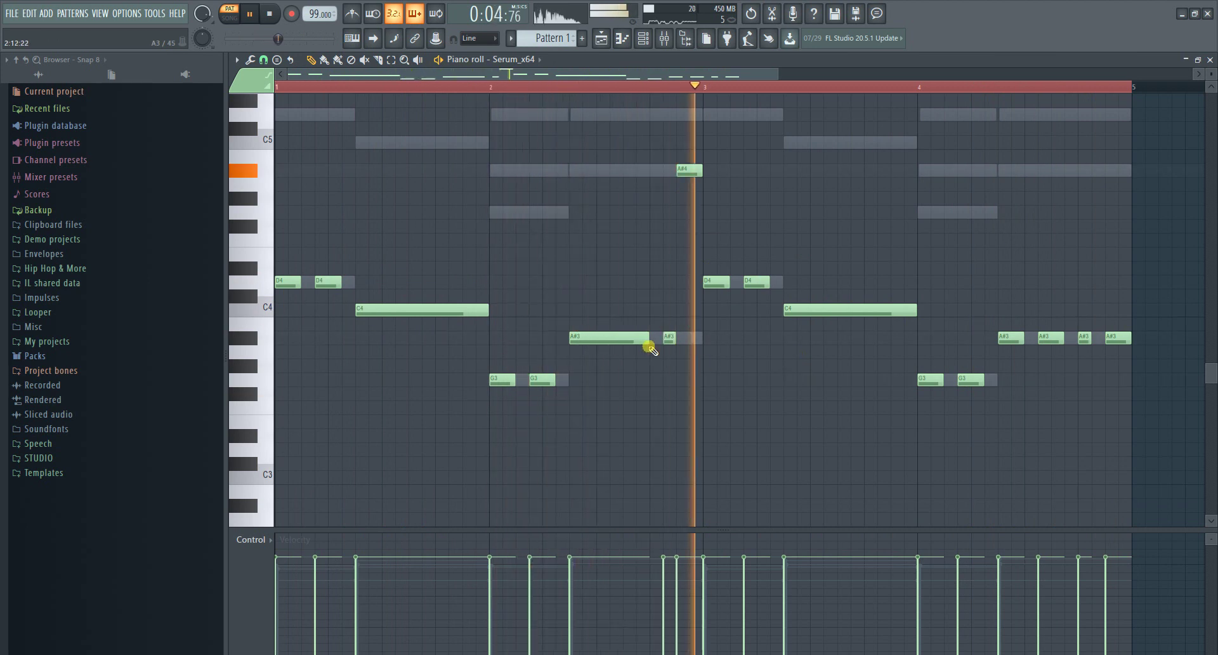
- Add an Xpand!2_x64 [64bit] channel and load Spiccato Strings Up + Down+ from 014 Strings into part A
{"action": "left_click", "coordinate": [642, 39]}
{"action": "left_click", "coordinate": [981, 190]}
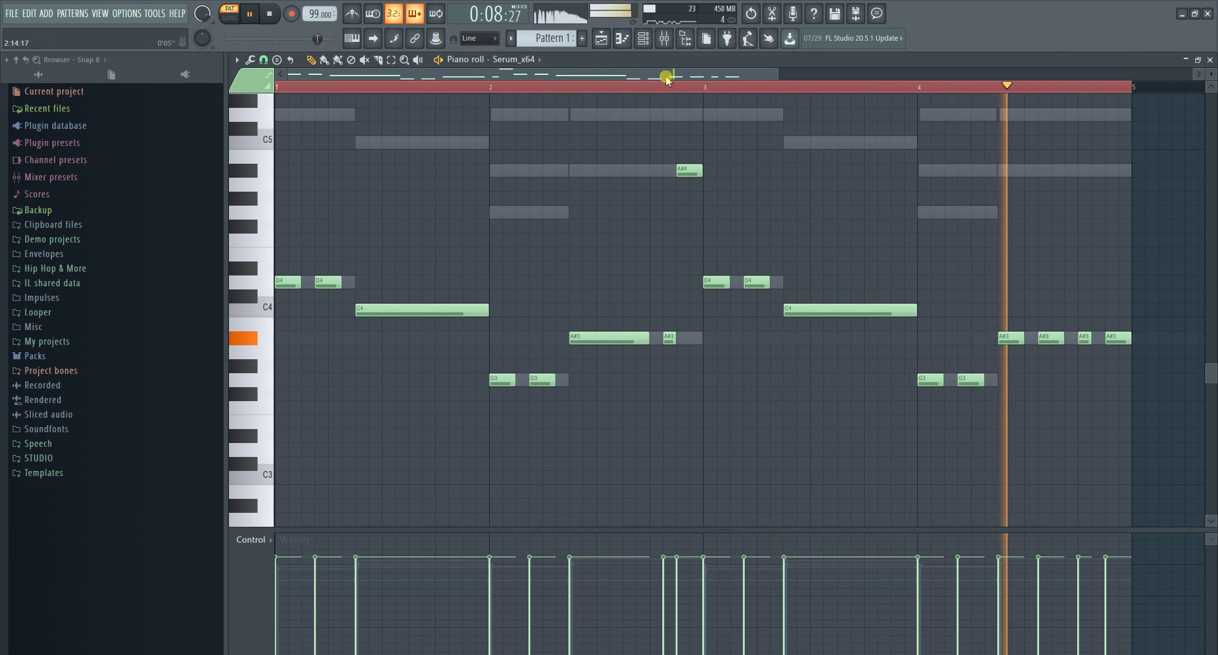
{"action": "left_click", "coordinate": [641, 45]}
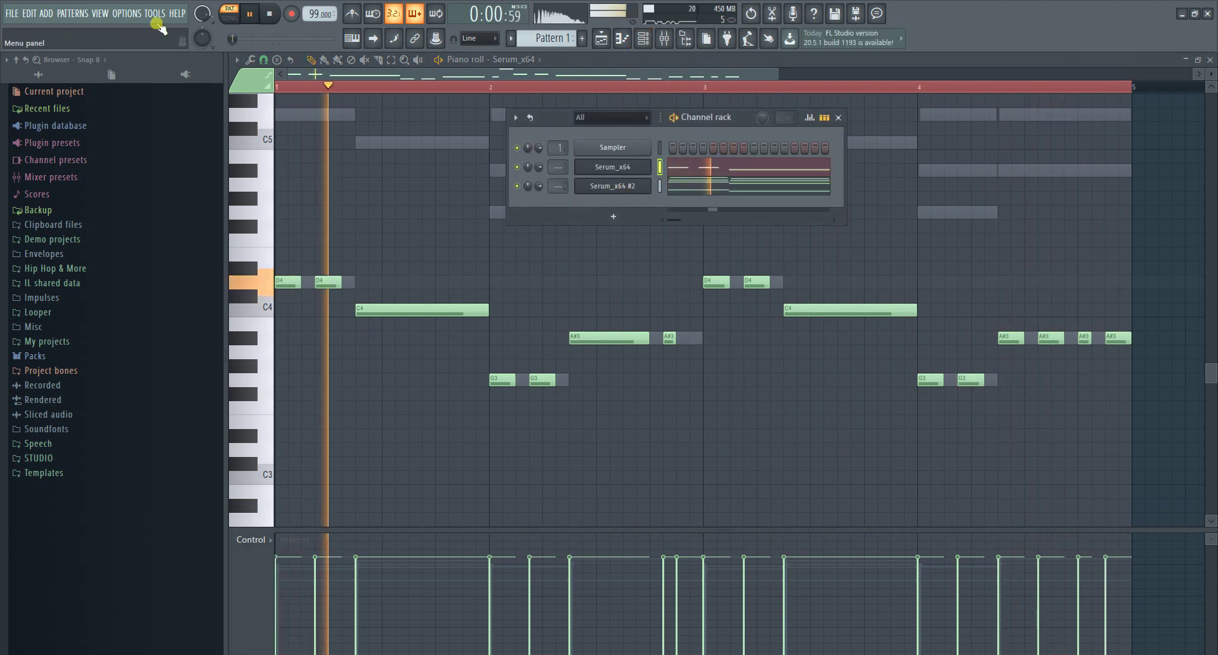
{"action": "left_click", "coordinate": [45, 16]}
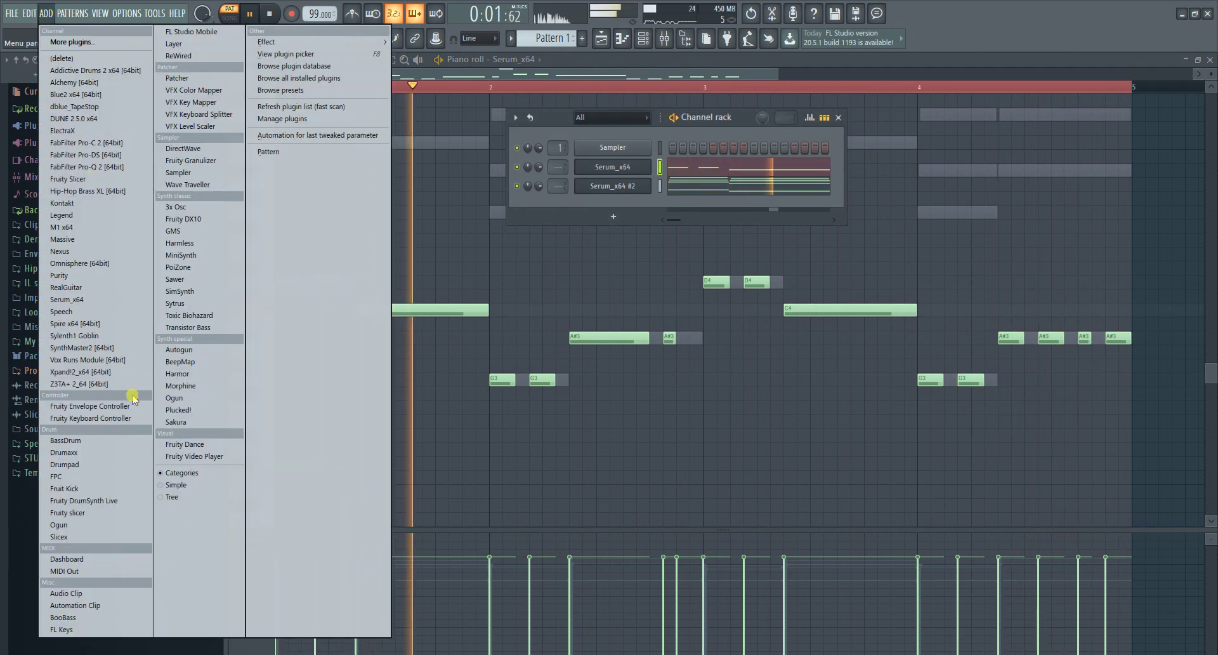
{"action": "left_click", "coordinate": [99, 374]}
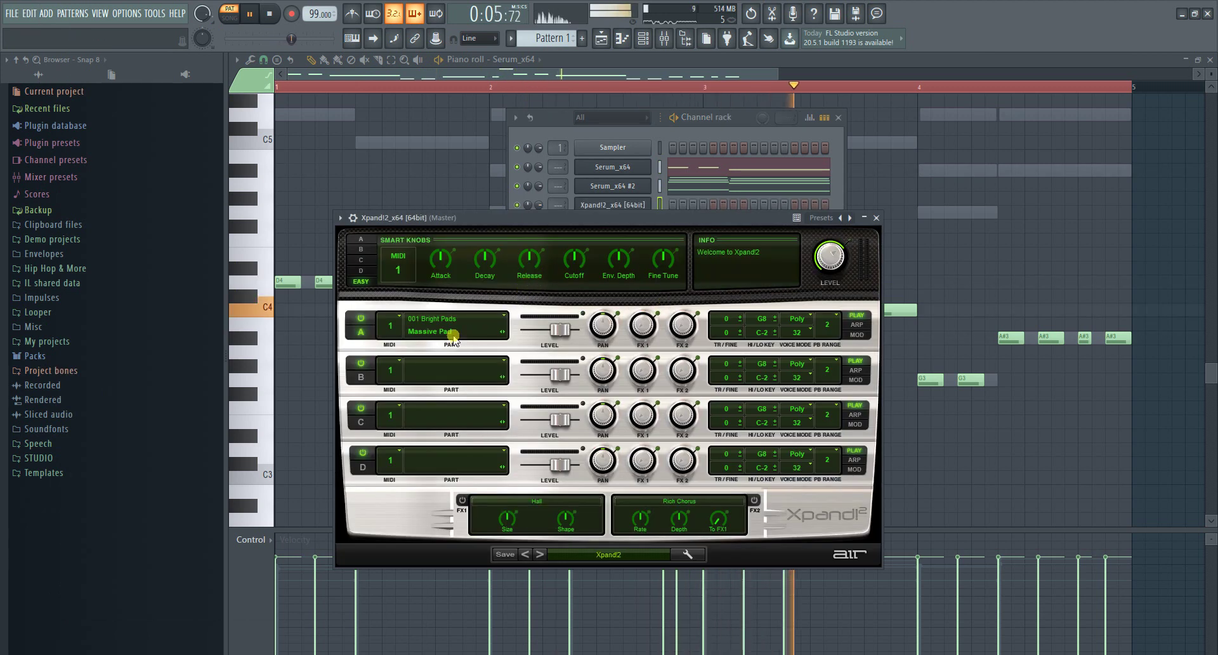
{"action": "left_click", "coordinate": [454, 336]}
{"action": "mouse_move", "coordinate": [486, 469]}
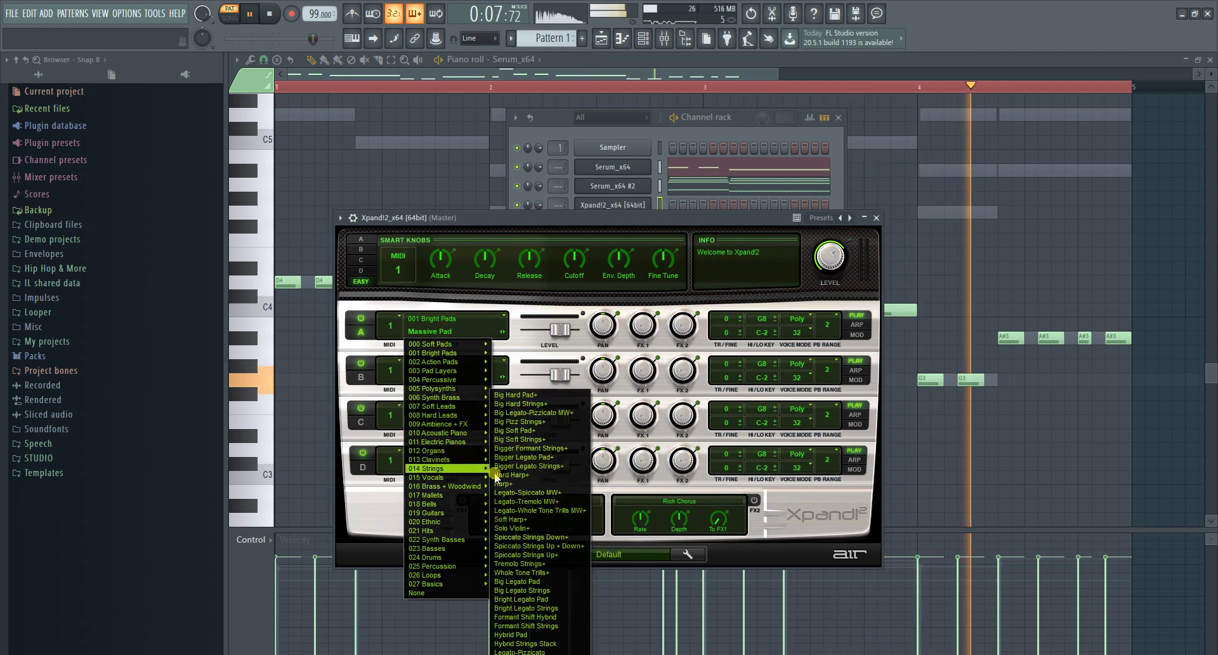
{"action": "left_click", "coordinate": [539, 546]}
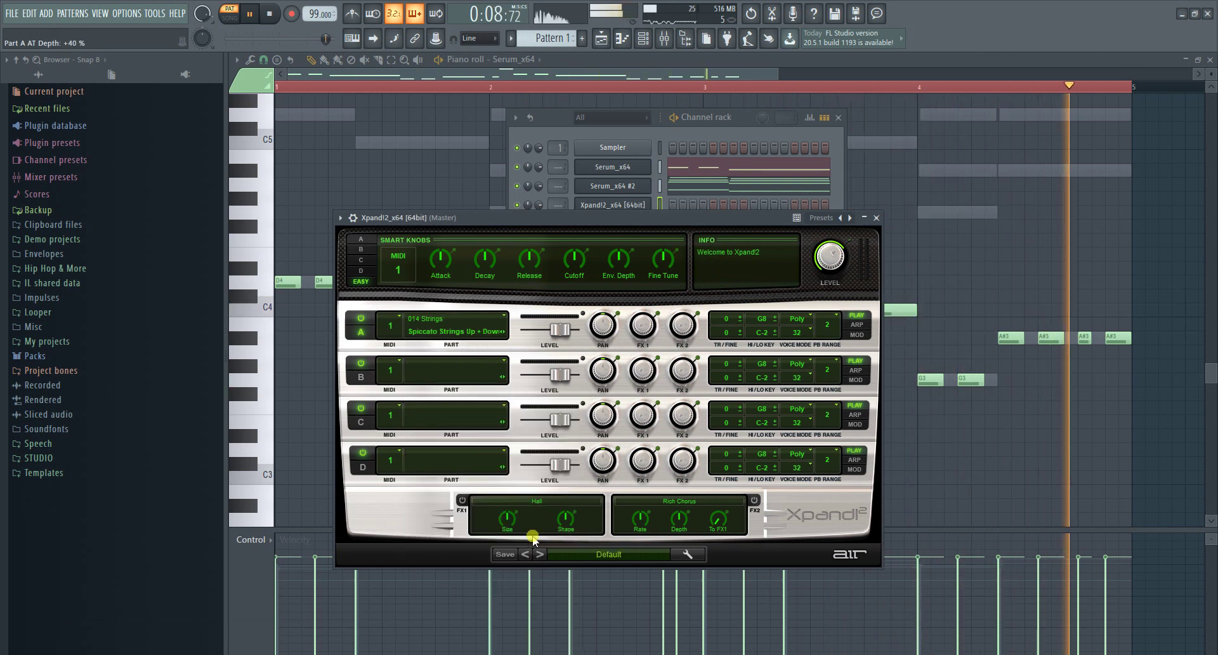
- Place a short D5-F5-A5 string stab at the start of the Xpand!2 piano roll and copy it as C5-E5-G5 onto bar 1's second chord
{"action": "left_click", "coordinate": [342, 220]}
{"action": "left_click", "coordinate": [361, 233]}
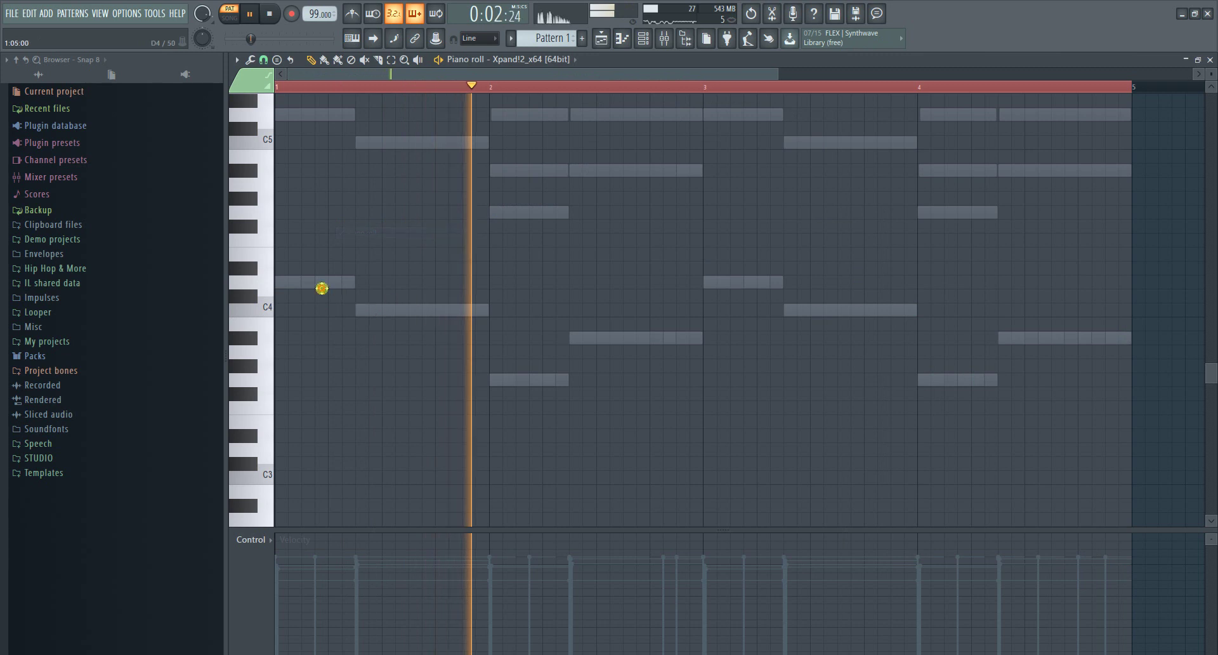
{"action": "scroll", "coordinate": [285, 281], "scroll_direction": "up", "scroll_amount": 4}
{"action": "left_click", "coordinate": [281, 282]}
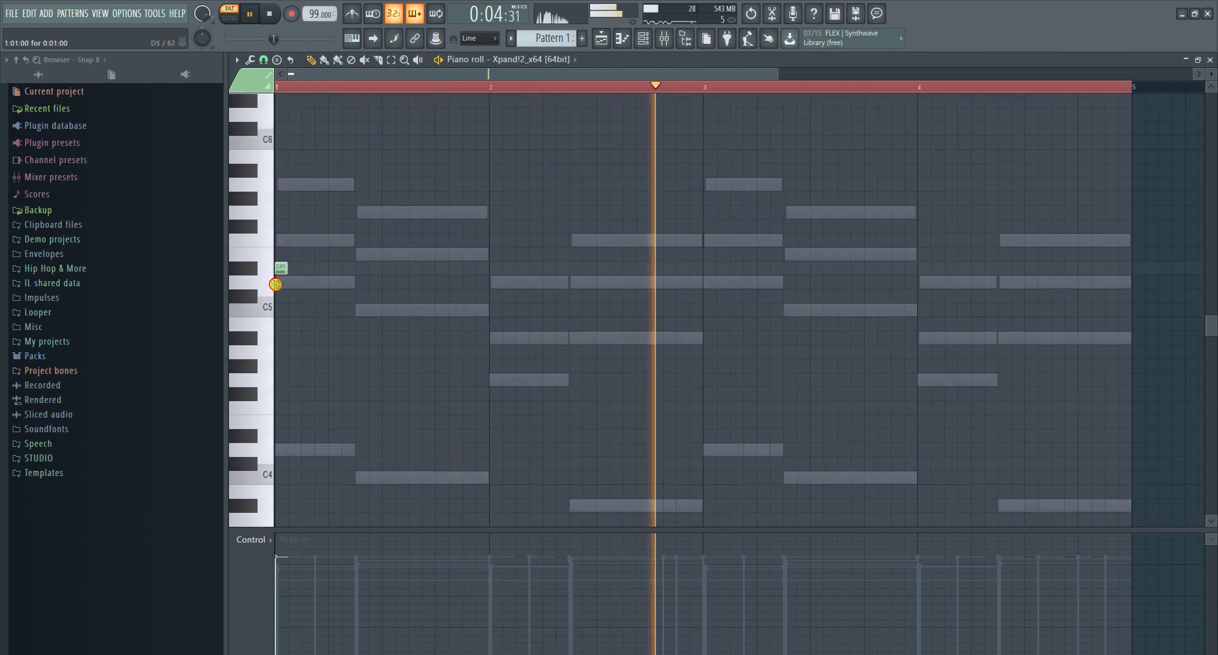
{"action": "left_click", "coordinate": [280, 240]}
{"action": "left_click", "coordinate": [280, 184]}
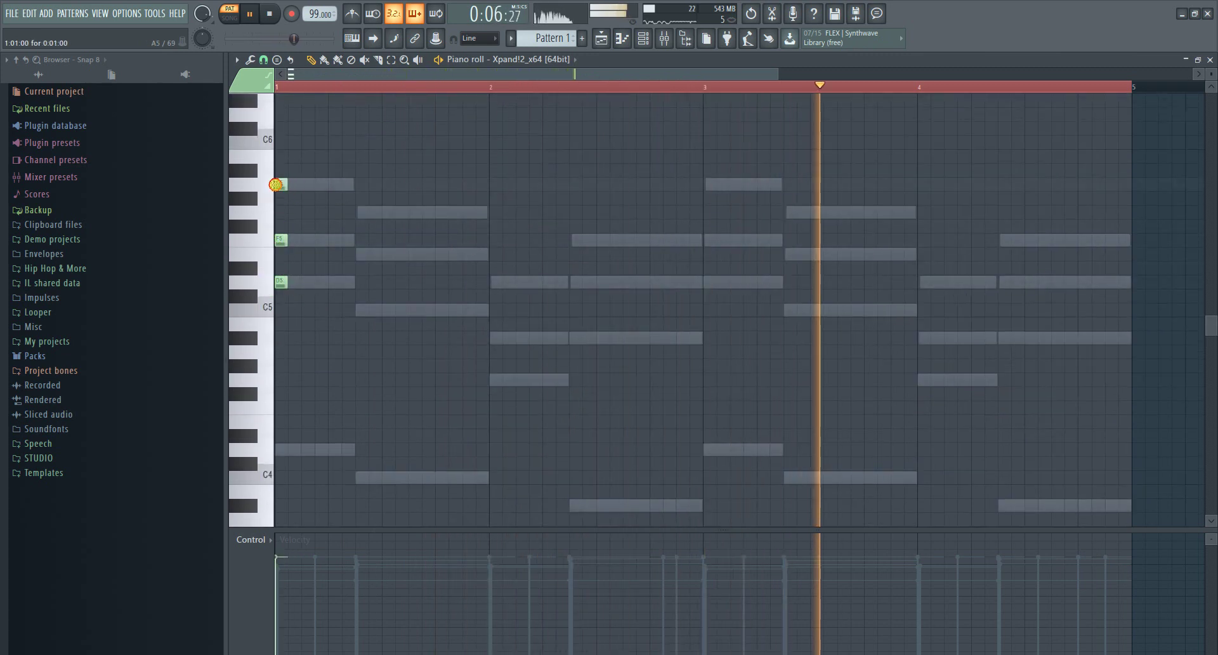
{"action": "key", "text": "ctrl+a"}
{"action": "left_click_drag", "start_coordinate": [275, 178], "coordinate": [359, 258]}
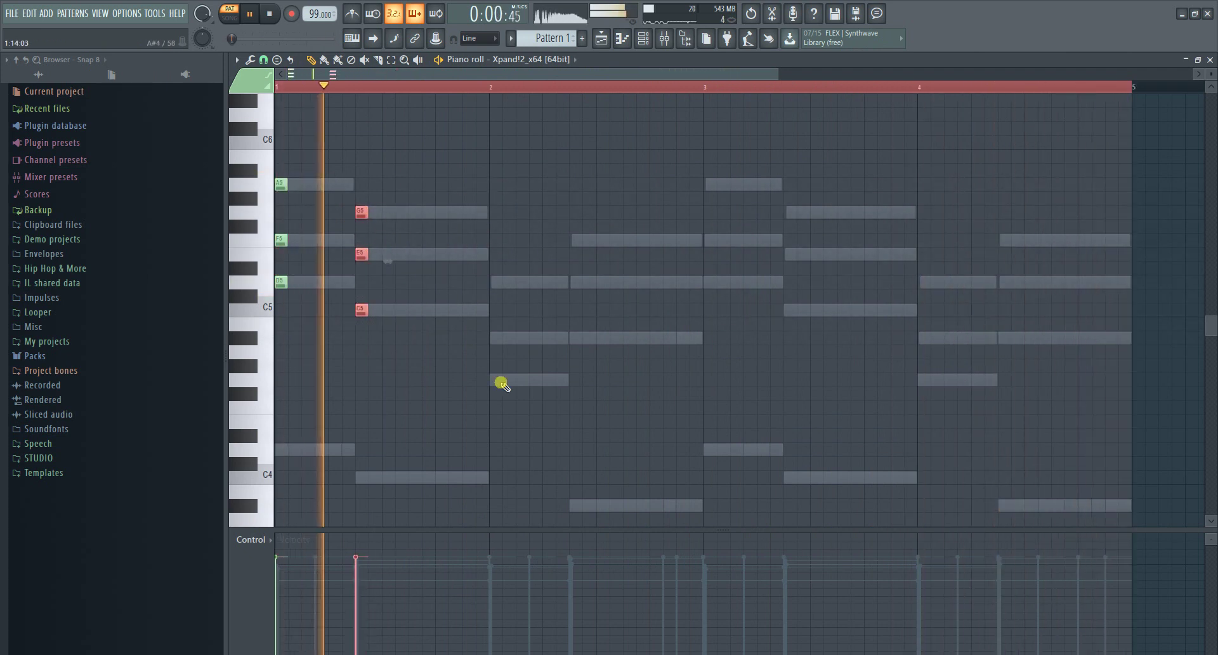
- Add bar 2 string stabs: G4-A#4-D5 on the first chord, then A#4-D5-F5 on the second chord and again near the bar's end
{"action": "left_click", "coordinate": [494, 379]}
{"action": "left_click", "coordinate": [495, 337]}
{"action": "left_click", "coordinate": [494, 281]}
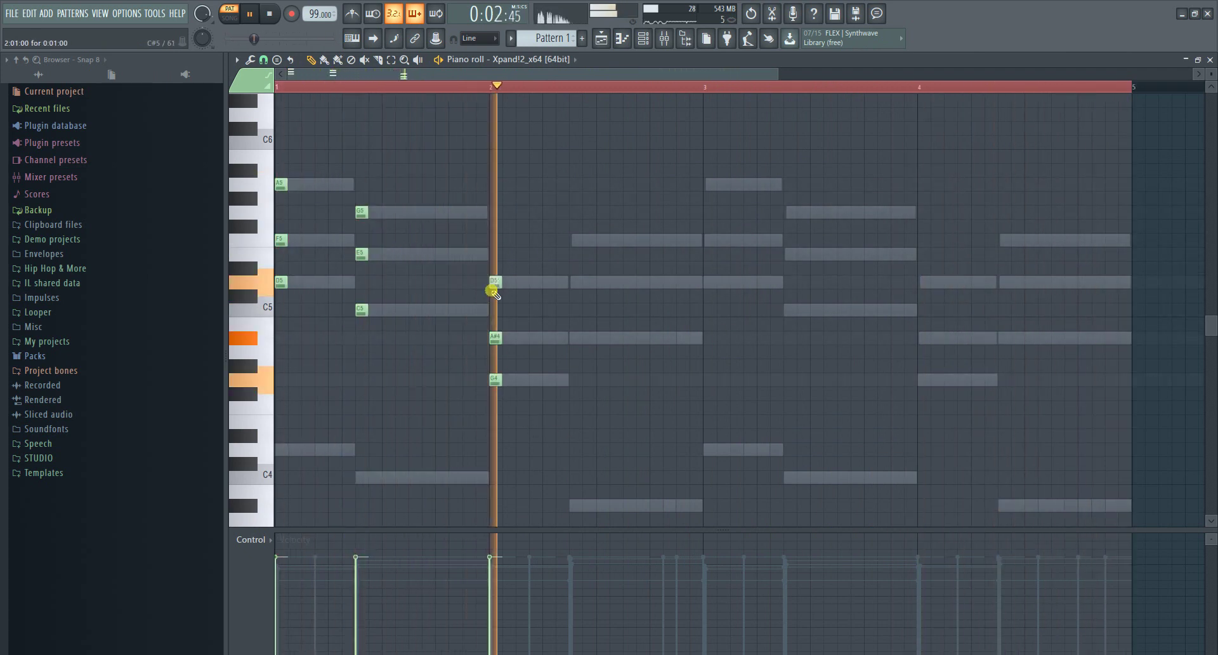
{"action": "left_click", "coordinate": [575, 281]}
{"action": "left_click", "coordinate": [574, 337]}
{"action": "left_click", "coordinate": [575, 240]}
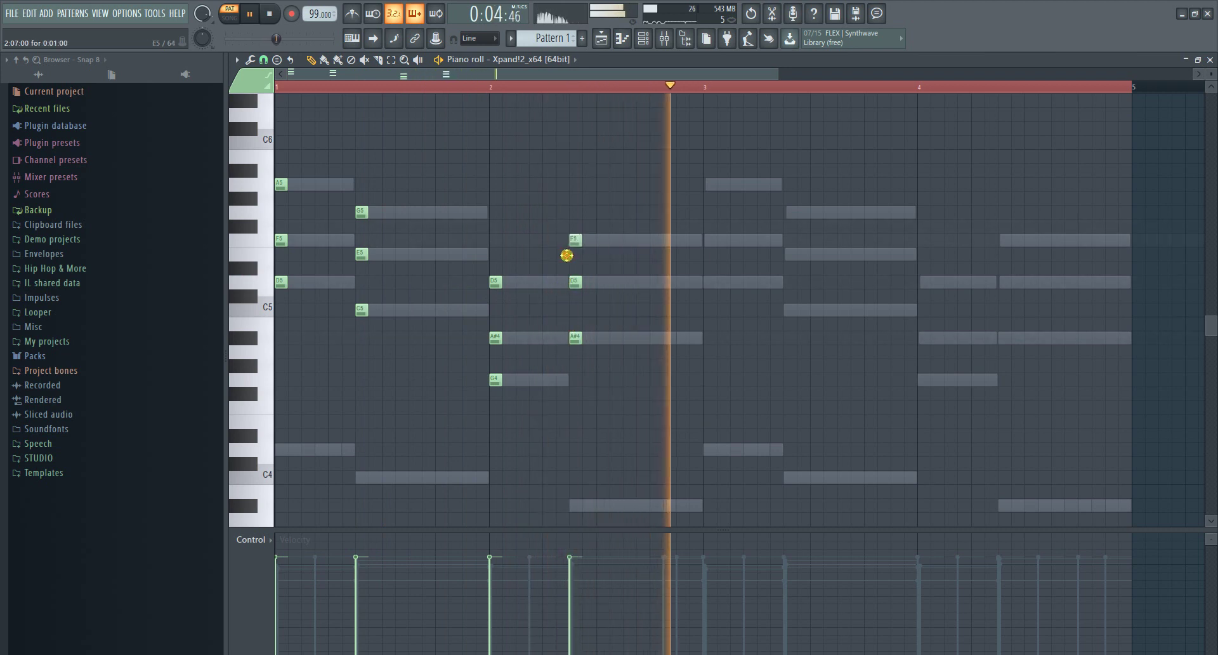
{"action": "left_click", "coordinate": [682, 239]}
{"action": "left_click", "coordinate": [676, 338]}
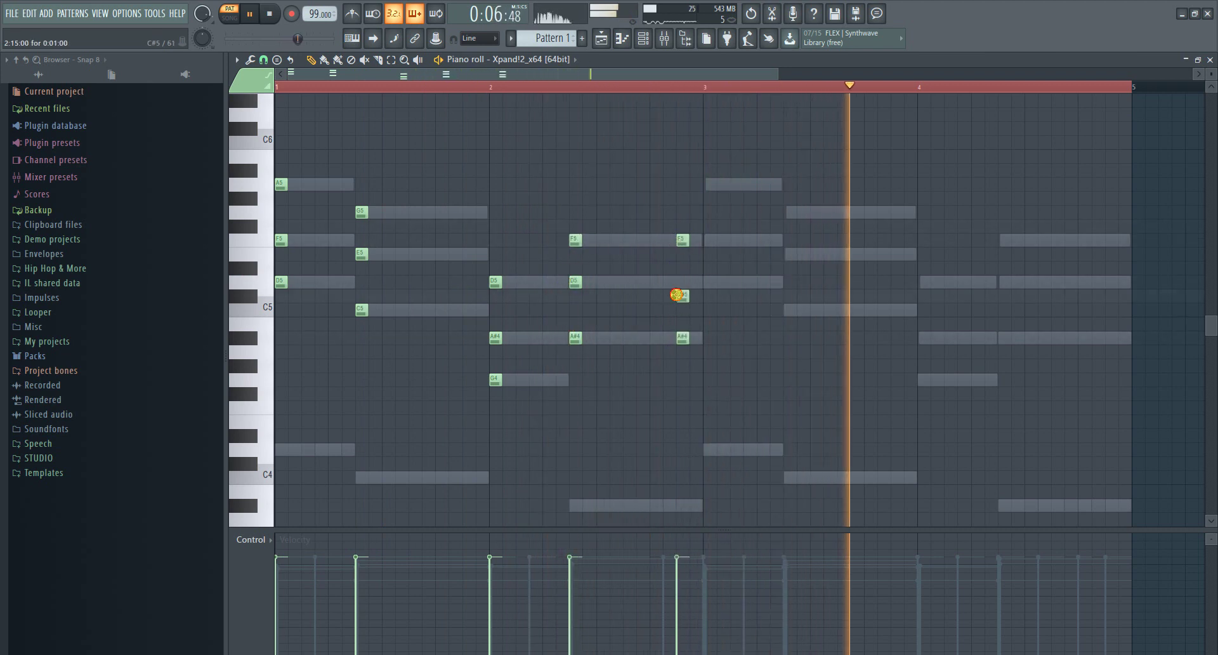
{"action": "left_click_drag", "start_coordinate": [677, 295], "coordinate": [676, 280]}
- Duplicate the string stabs into bars 3 and 4, add an extra A#4-D5-F5 stab between bar 4's last two, and play bar 4
{"action": "left_click_drag", "start_coordinate": [744, 386], "coordinate": [274, 93]}
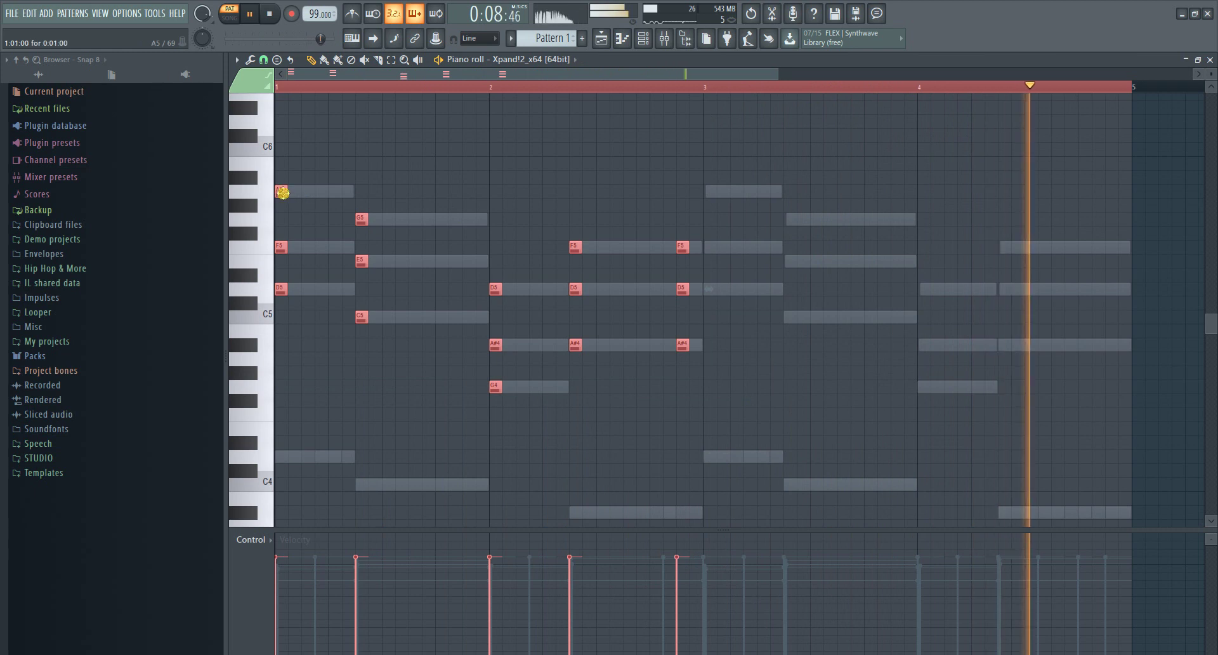
{"action": "left_click_drag", "start_coordinate": [283, 192], "coordinate": [712, 191]}
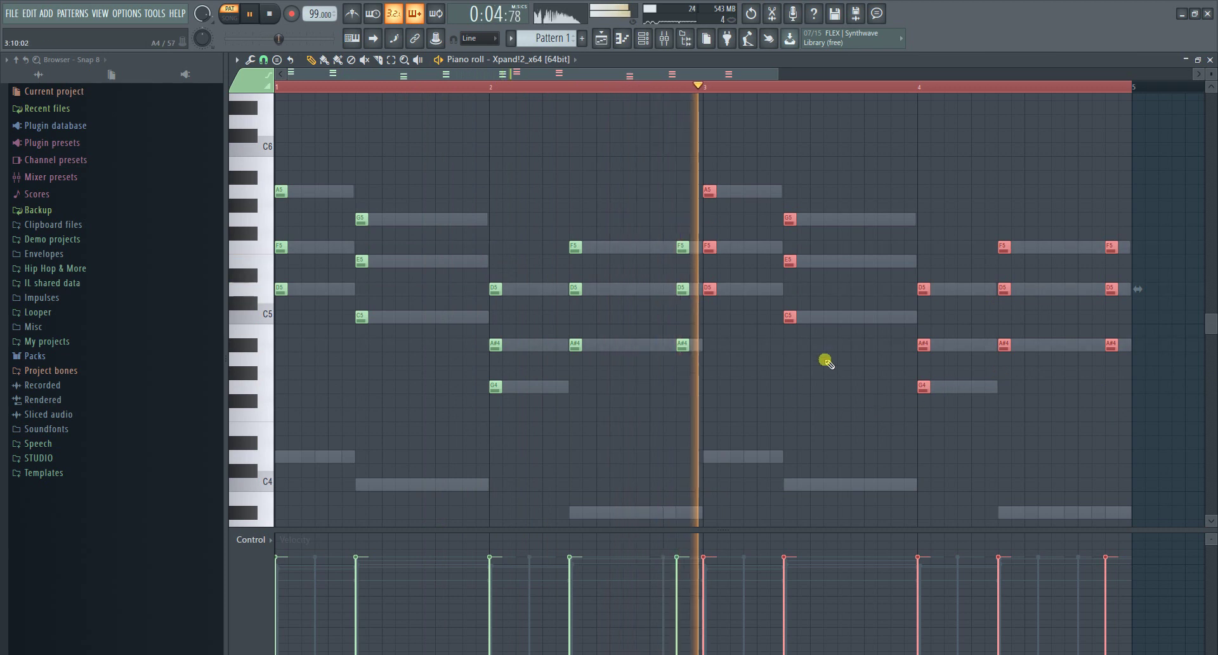
{"action": "left_click_drag", "start_coordinate": [1016, 373], "coordinate": [1012, 235]}
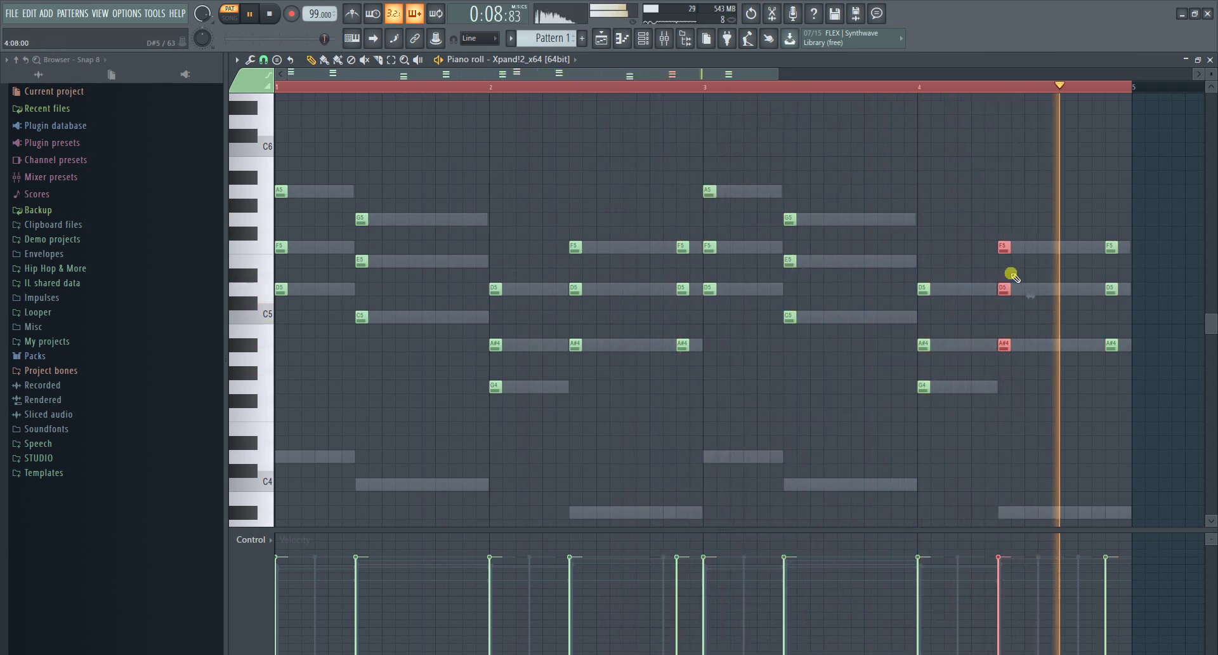
{"action": "left_click_drag", "start_coordinate": [1005, 251], "coordinate": [1057, 250]}
{"action": "left_click", "coordinate": [986, 88]}
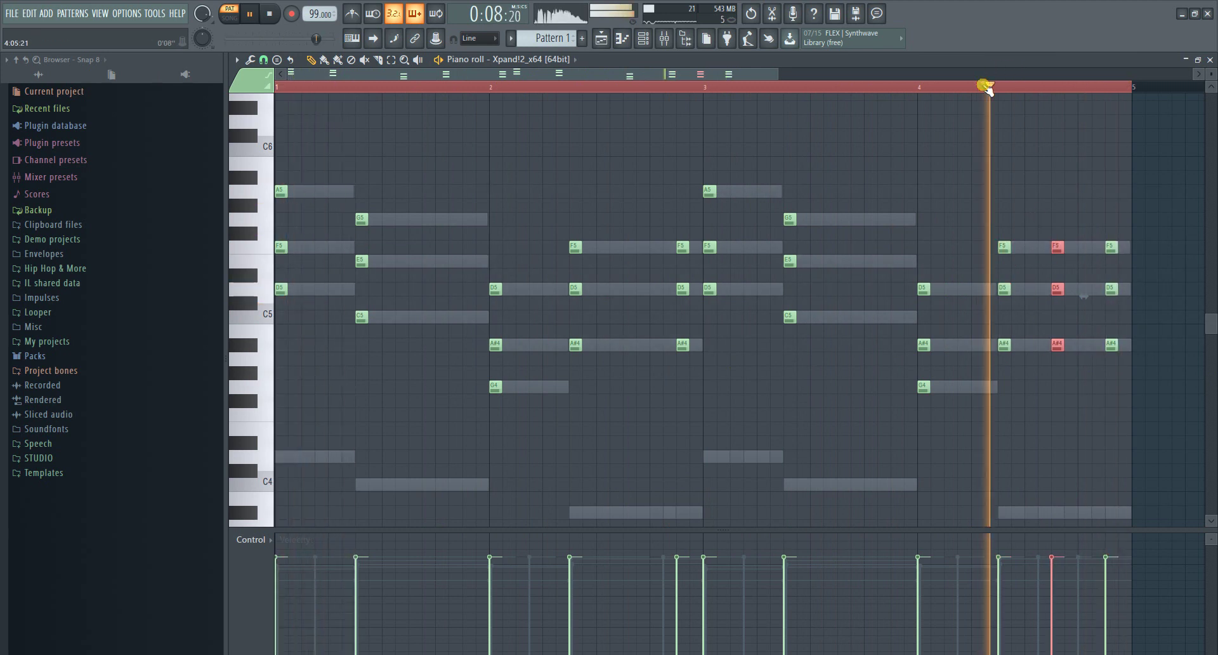
- Rework the A#4-D5-F5 stabs at the end of bar 4 by shifting the second one earlier and placing another before the last, and play it
{"action": "left_click", "coordinate": [1065, 386], "text": "ctrl"}
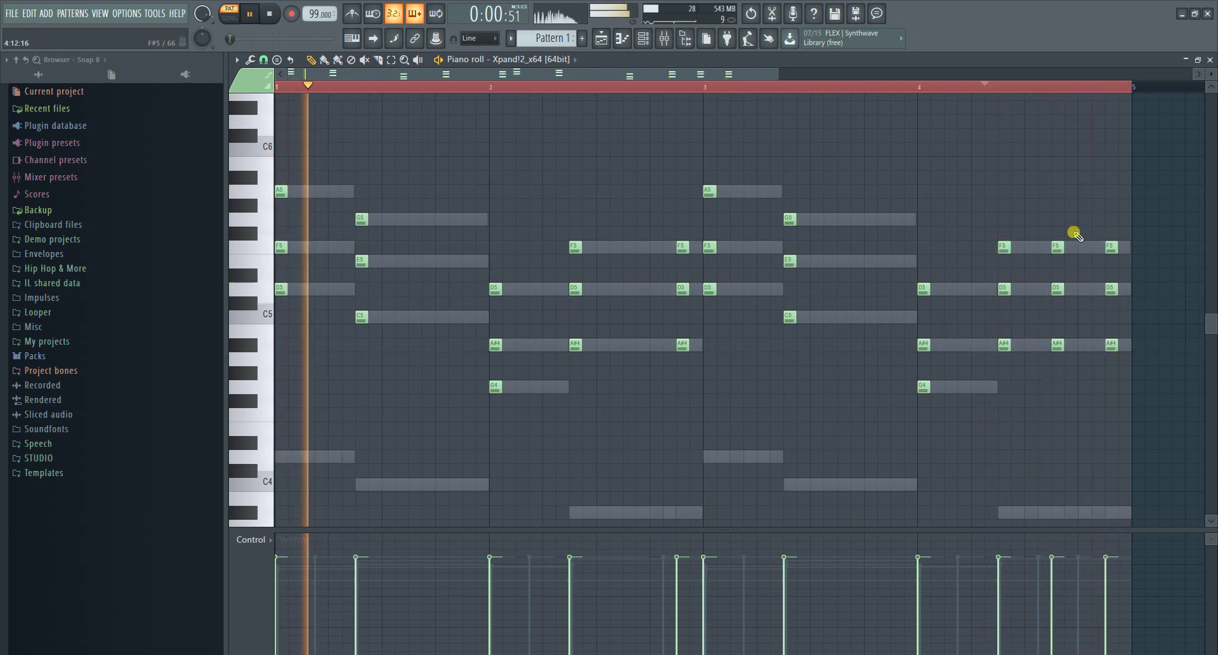
{"action": "key", "text": "space"}
{"action": "key", "text": "space"}
{"action": "mouse_move", "coordinate": [1058, 229]}
{"action": "left_mouse_down"}
{"action": "mouse_move", "coordinate": [1070, 366]}
{"action": "mouse_move", "coordinate": [1072, 346]}
{"action": "left_mouse_up"}
{"action": "key", "text": "space"}
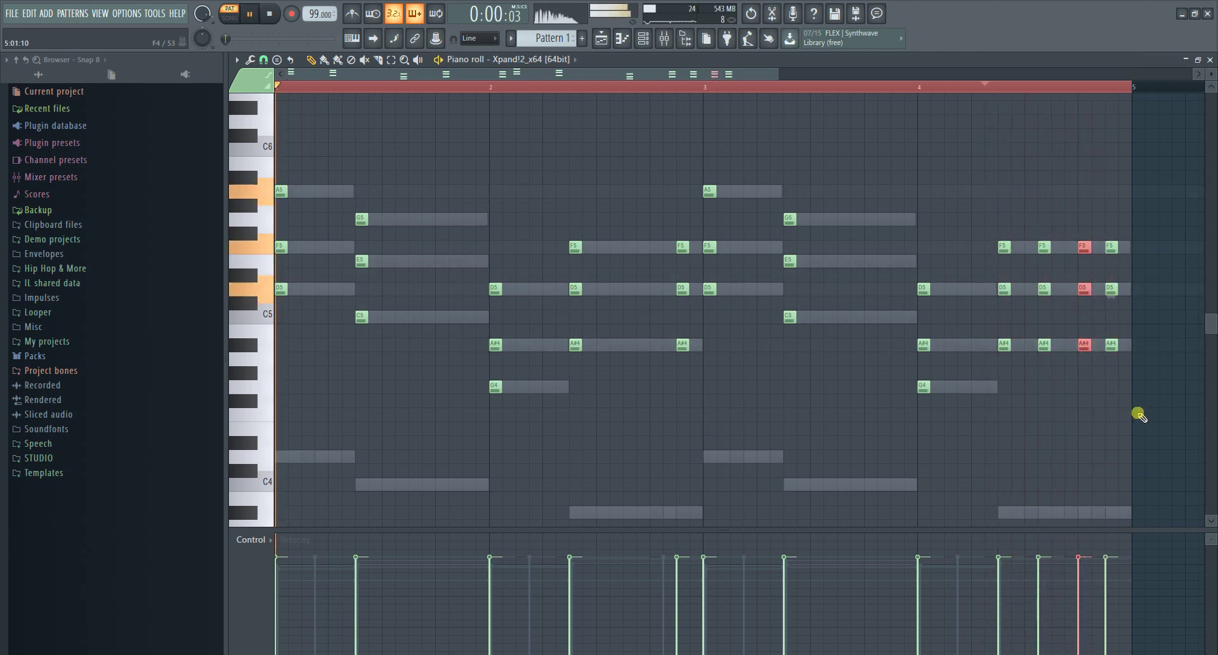
- Duplicate the lowest note of every string stab across all four bars one octave down
{"action": "key", "text": "ctrl+a"}
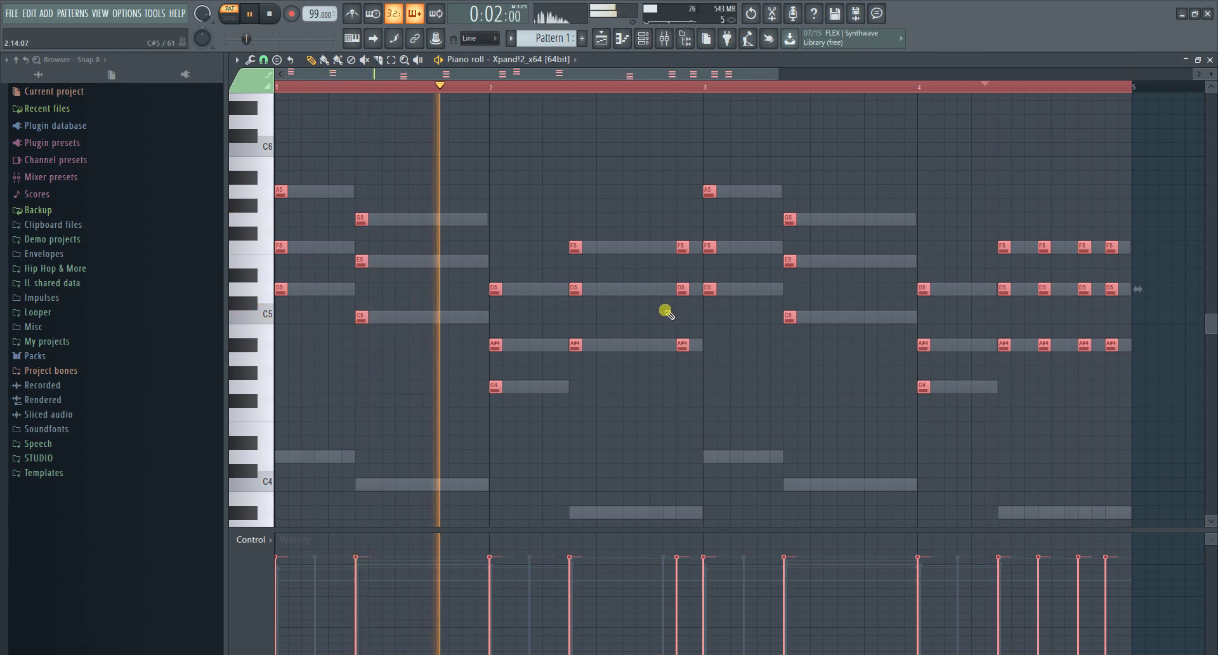
{"action": "scroll", "coordinate": [634, 295], "scroll_direction": "down", "scroll_amount": 2}
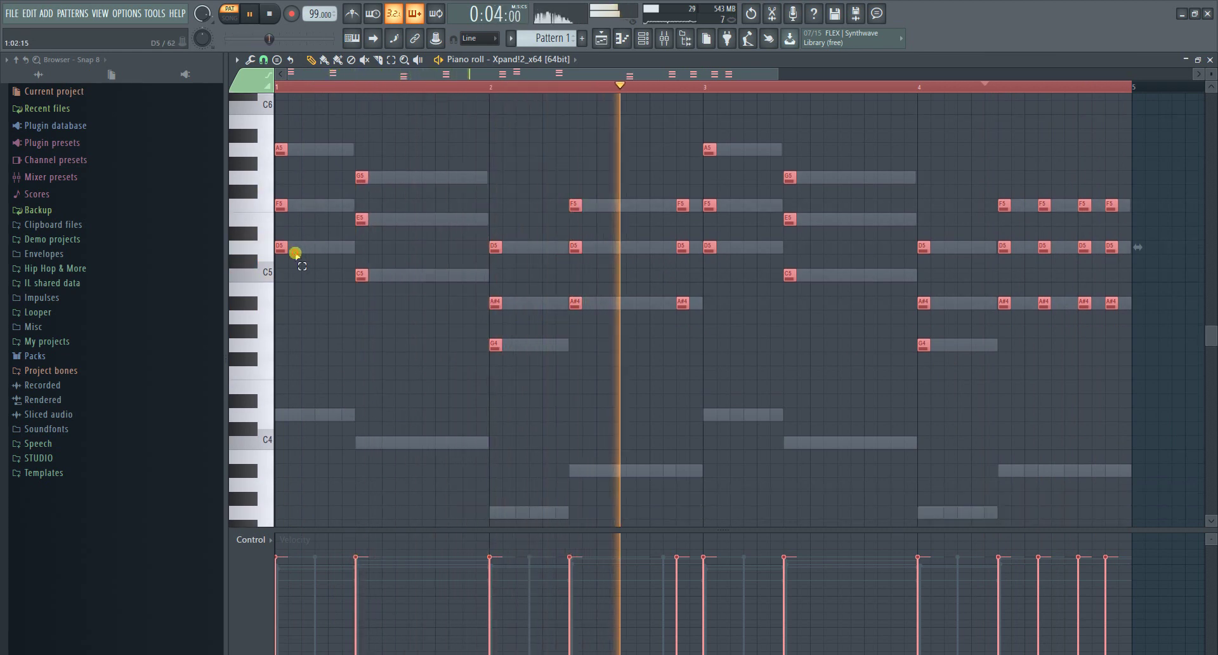
{"action": "left_click_drag", "start_coordinate": [297, 257], "coordinate": [277, 242]}
{"action": "left_click_drag", "start_coordinate": [406, 295], "coordinate": [345, 271]}
{"action": "left_click_drag", "start_coordinate": [465, 325], "coordinate": [600, 386]}
{"action": "left_click_drag", "start_coordinate": [571, 284], "coordinate": [759, 372]}
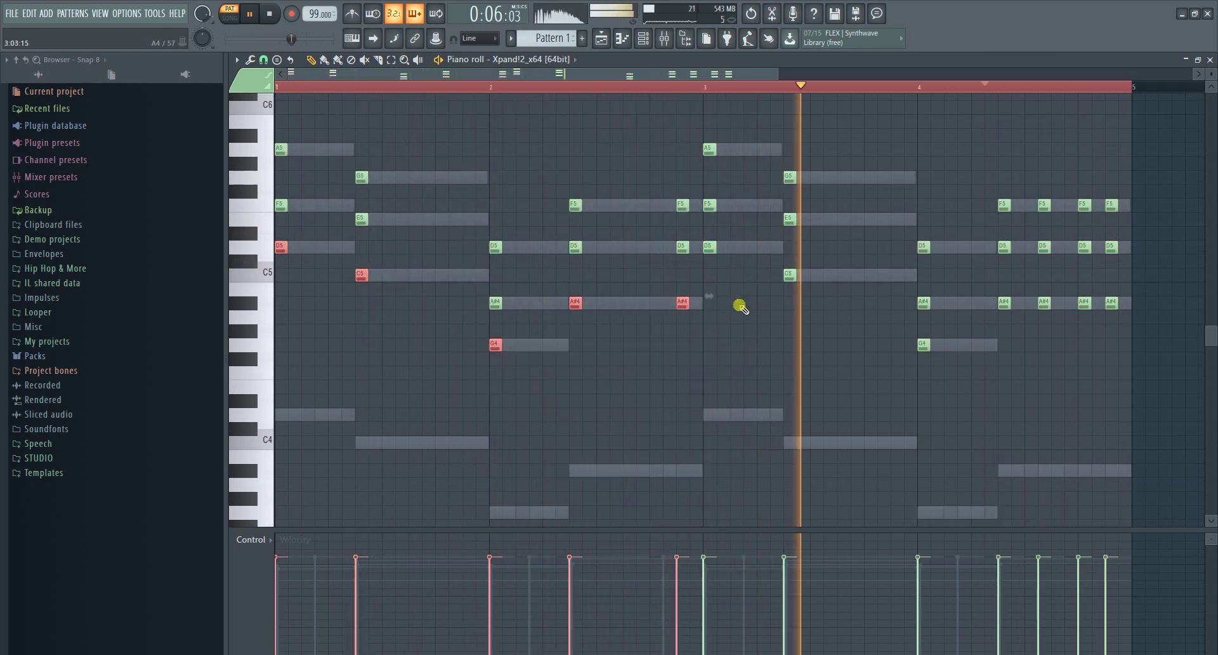
{"action": "left_click_drag", "start_coordinate": [702, 239], "coordinate": [941, 354]}
{"action": "left_click_drag", "start_coordinate": [989, 323], "coordinate": [1132, 291]}
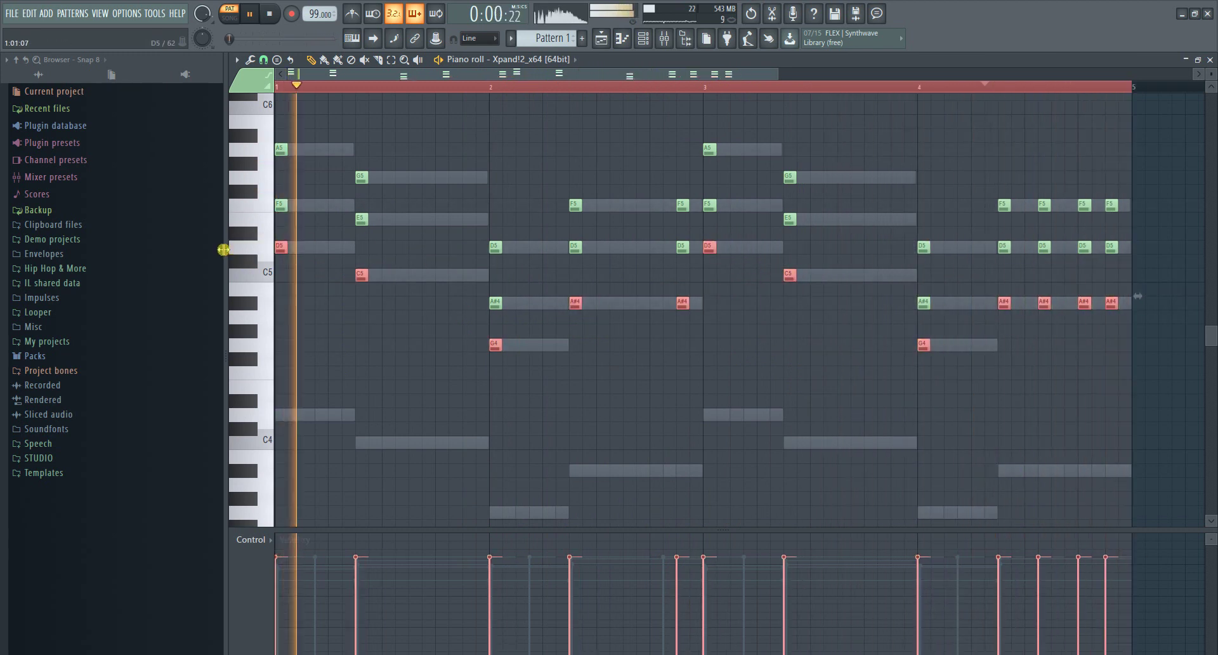
{"action": "key", "text": "ctrl+c"}
{"action": "key", "text": "ctrl+v"}
{"action": "key", "text": "ctrl+Down"}
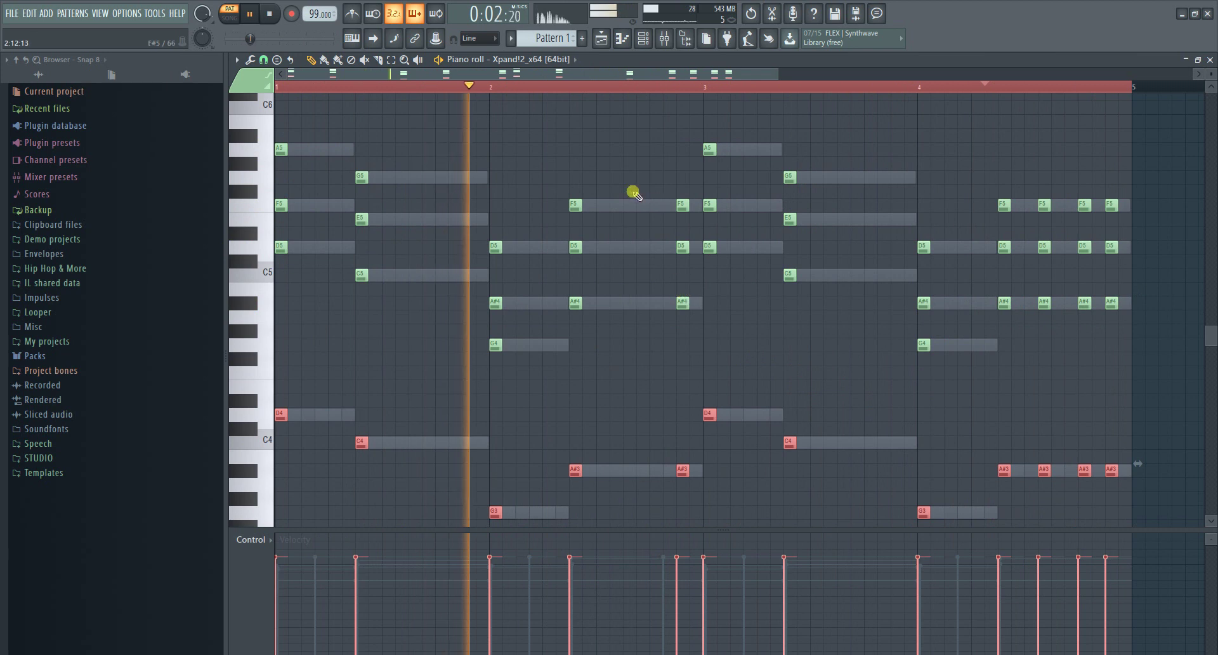
- Delete the empty Sampler channel from the channel rack
{"action": "key", "text": "F6"}
{"action": "right_click", "coordinate": [625, 150]}
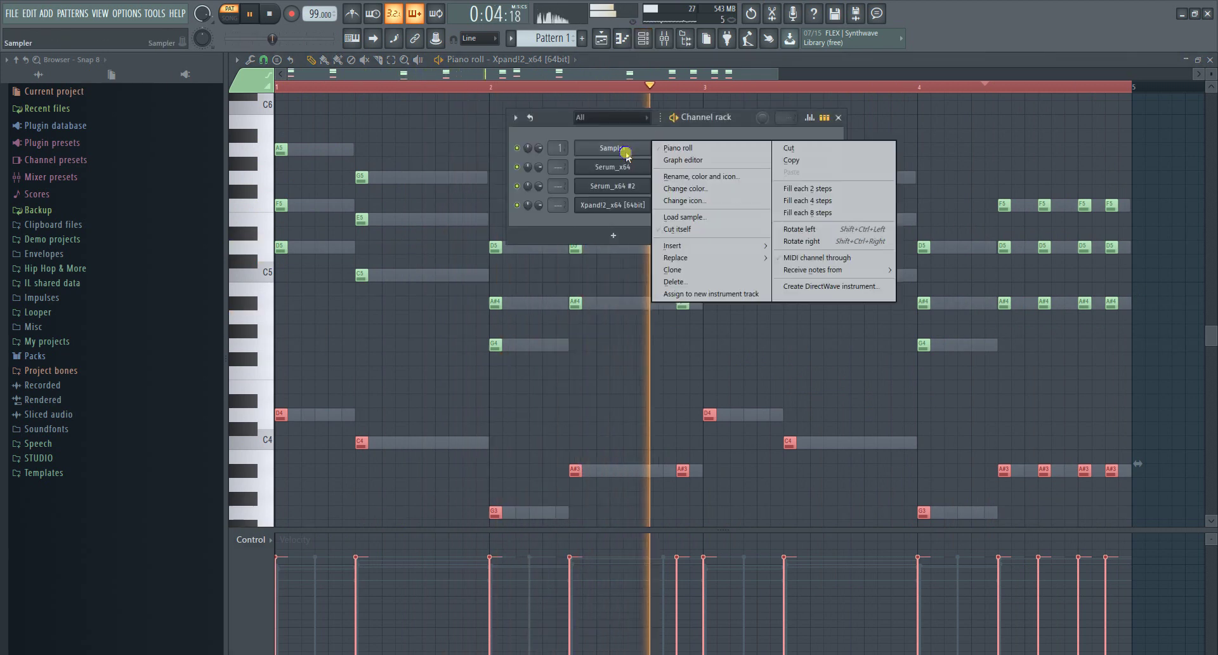
{"action": "left_click", "coordinate": [716, 282]}
{"action": "left_click", "coordinate": [676, 370]}
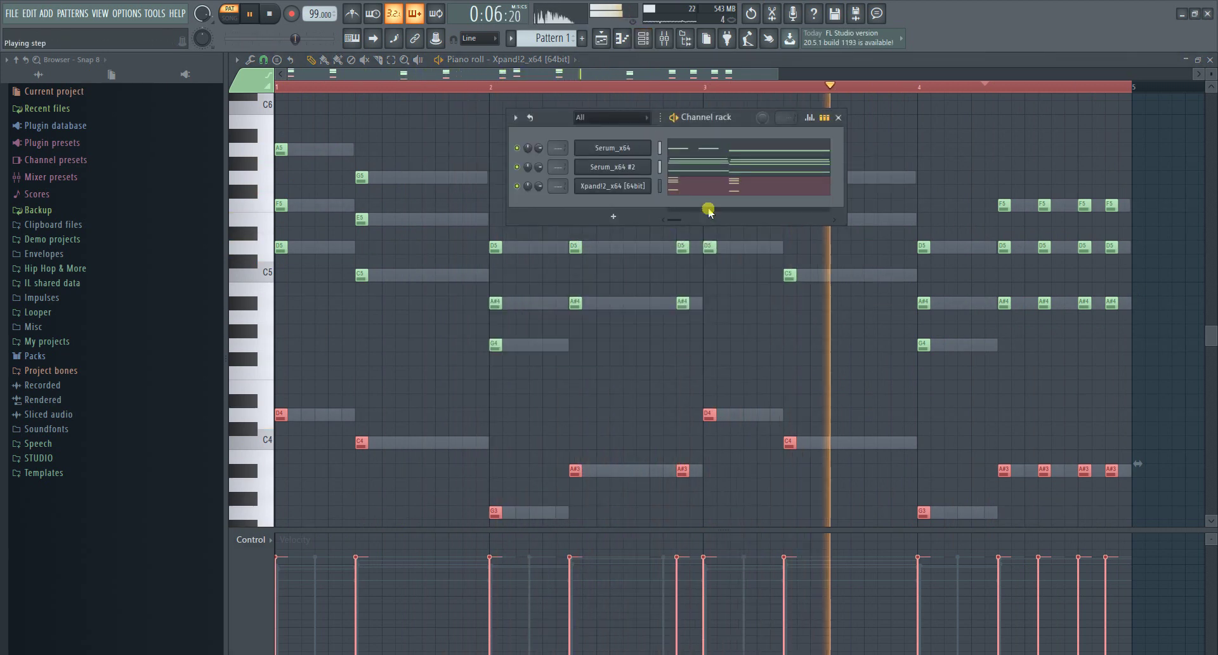
- Clone the Serum_x64 #2 channel and load the ML Steel Pan 01 preset from Echo Sound Works Havana into the clone
{"action": "left_click", "coordinate": [45, 12]}
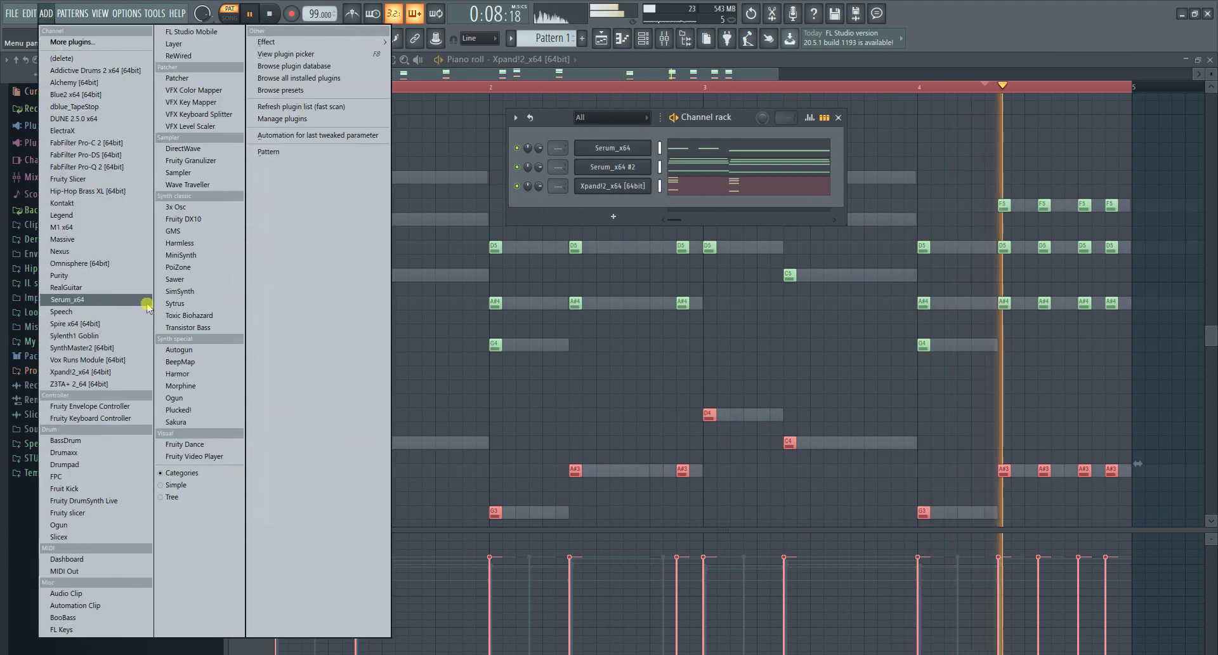
{"action": "right_click", "coordinate": [614, 166]}
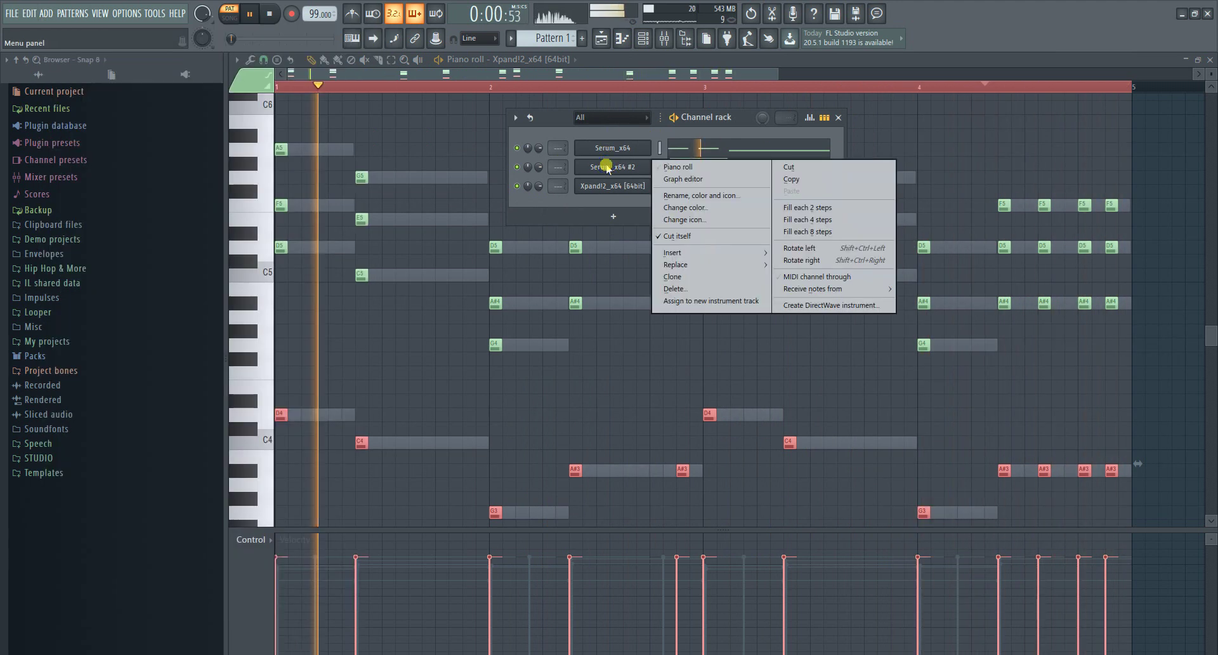
{"action": "left_click", "coordinate": [673, 277]}
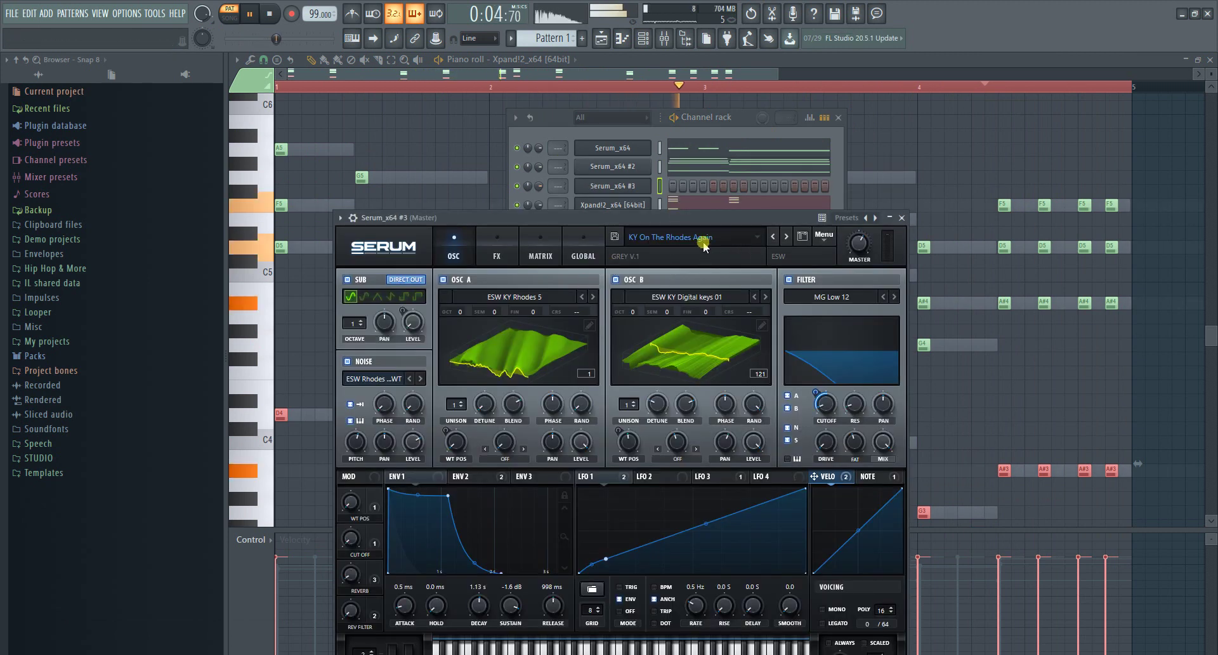
{"action": "left_click", "coordinate": [704, 241]}
{"action": "mouse_move", "coordinate": [704, 307]}
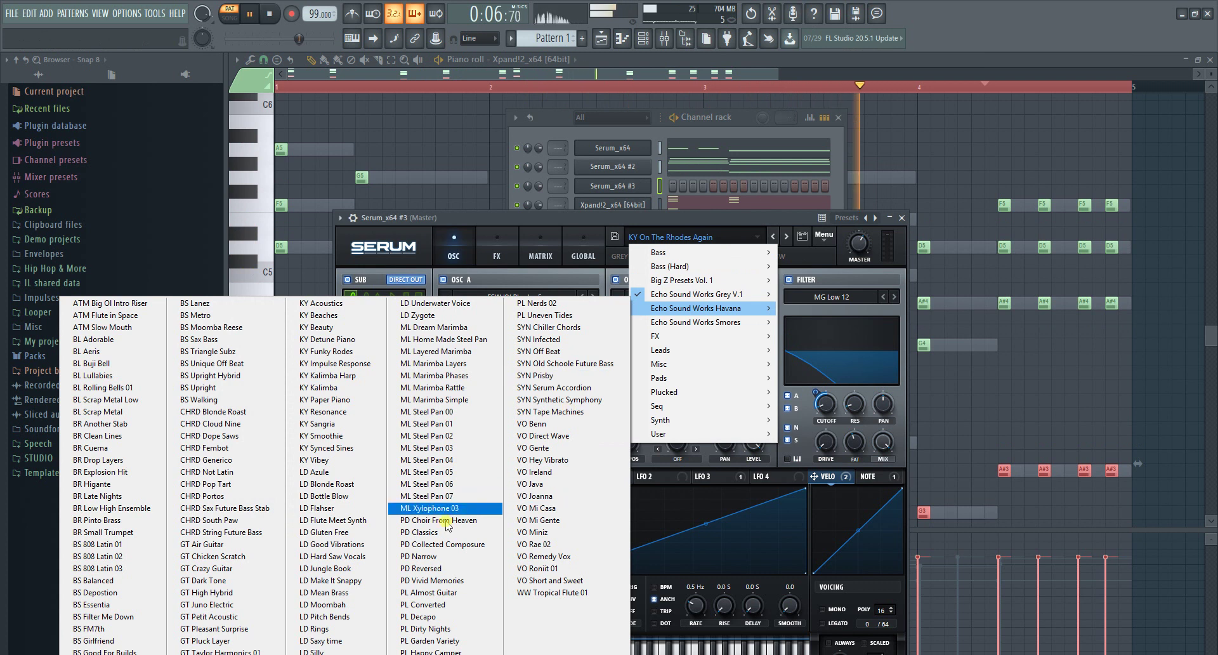
{"action": "left_click", "coordinate": [438, 423]}
- Copy the Xpand!2 stab notes into the steel pan channel and switch its preset to ML Steel Pan 02
{"action": "left_click", "coordinate": [661, 188]}
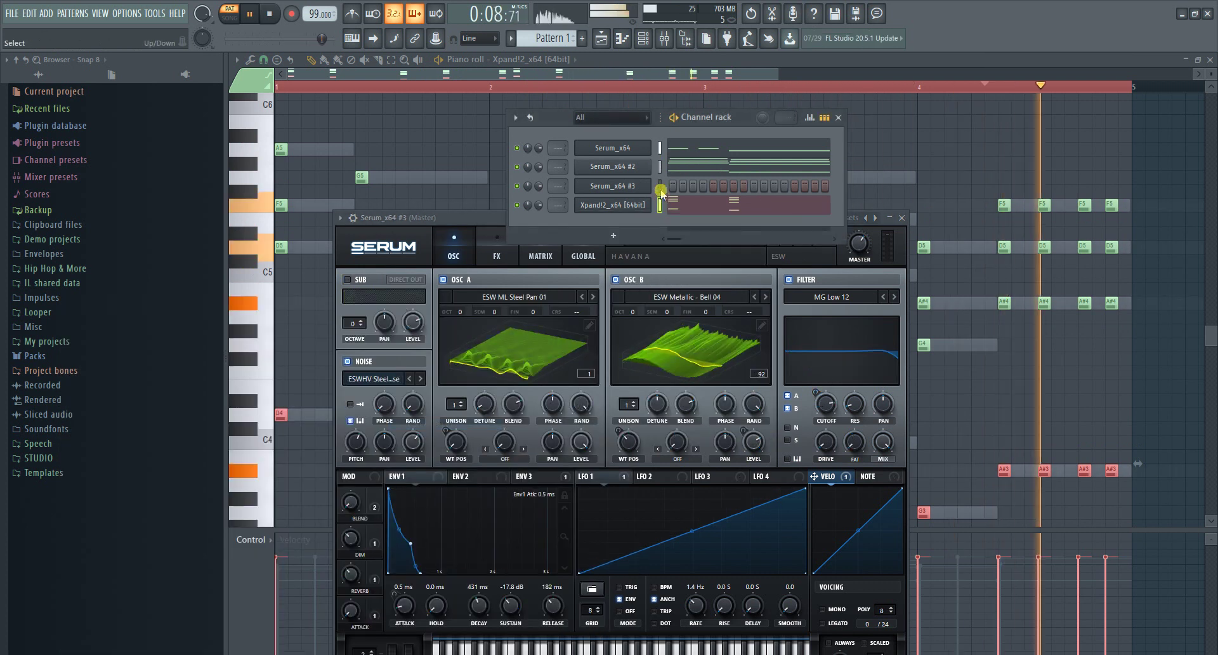
{"action": "left_click", "coordinate": [655, 257]}
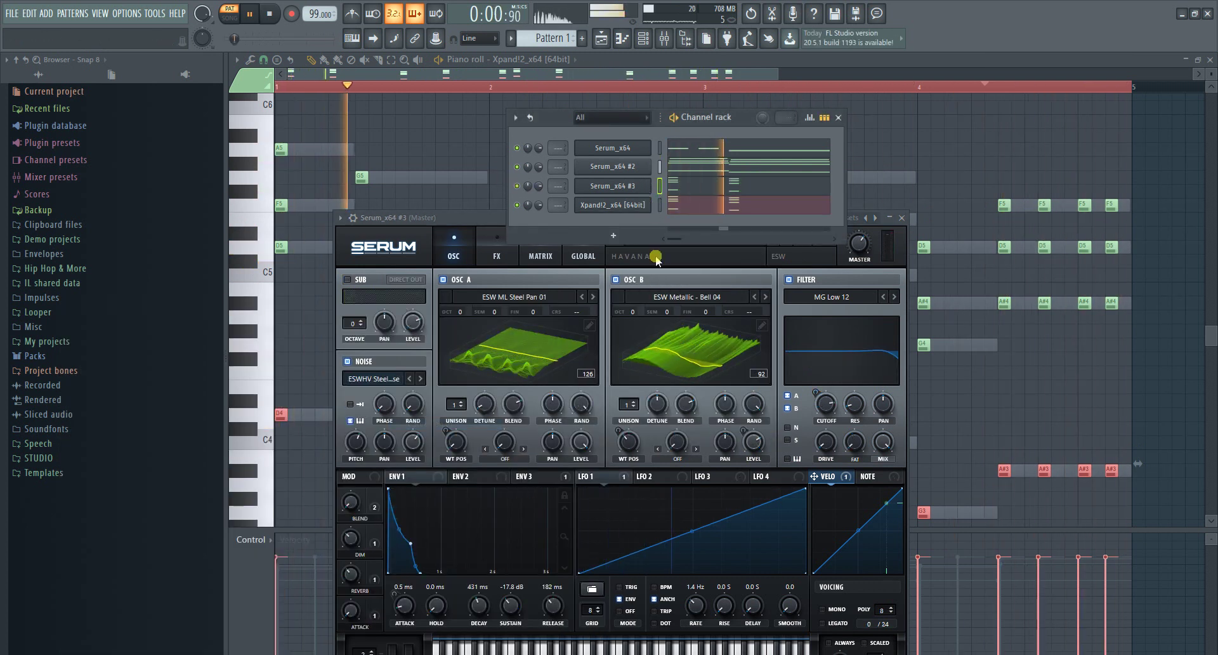
{"action": "left_click", "coordinate": [454, 217]}
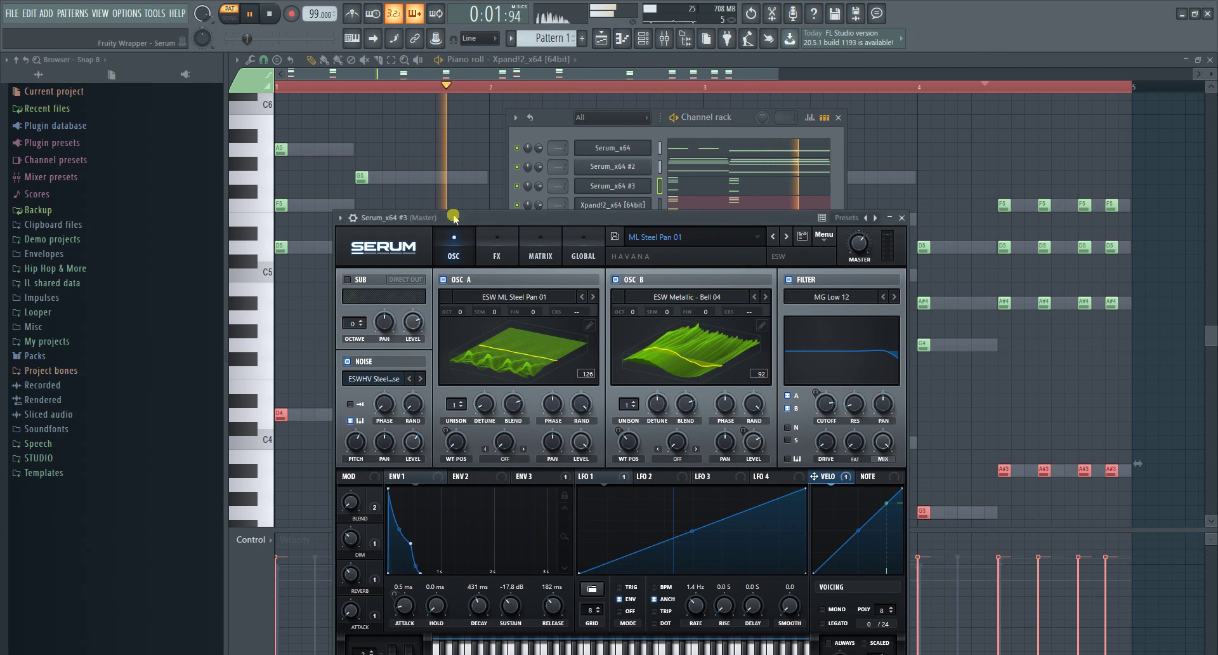
{"action": "left_click", "coordinate": [787, 236]}
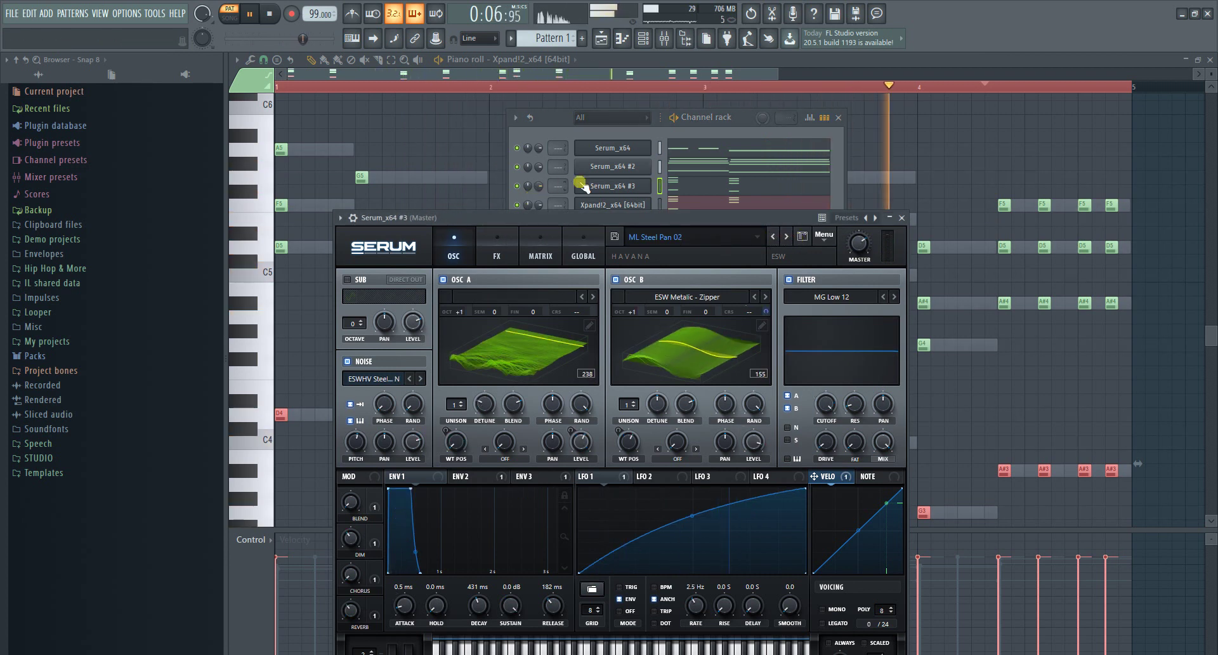
- Clone Serum_x64 #2 again, load PL Converted from Echo Sound Works Havana into the clone, and paste the string stab notes there
{"action": "right_click", "coordinate": [622, 169]}
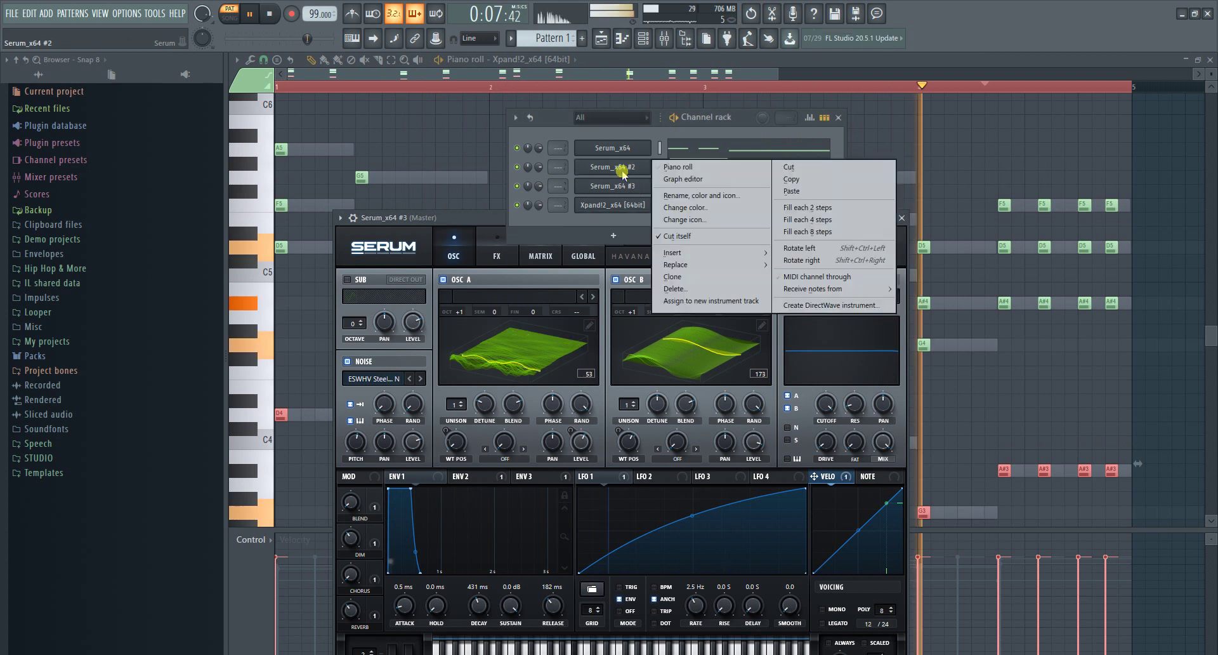
{"action": "left_click", "coordinate": [695, 277]}
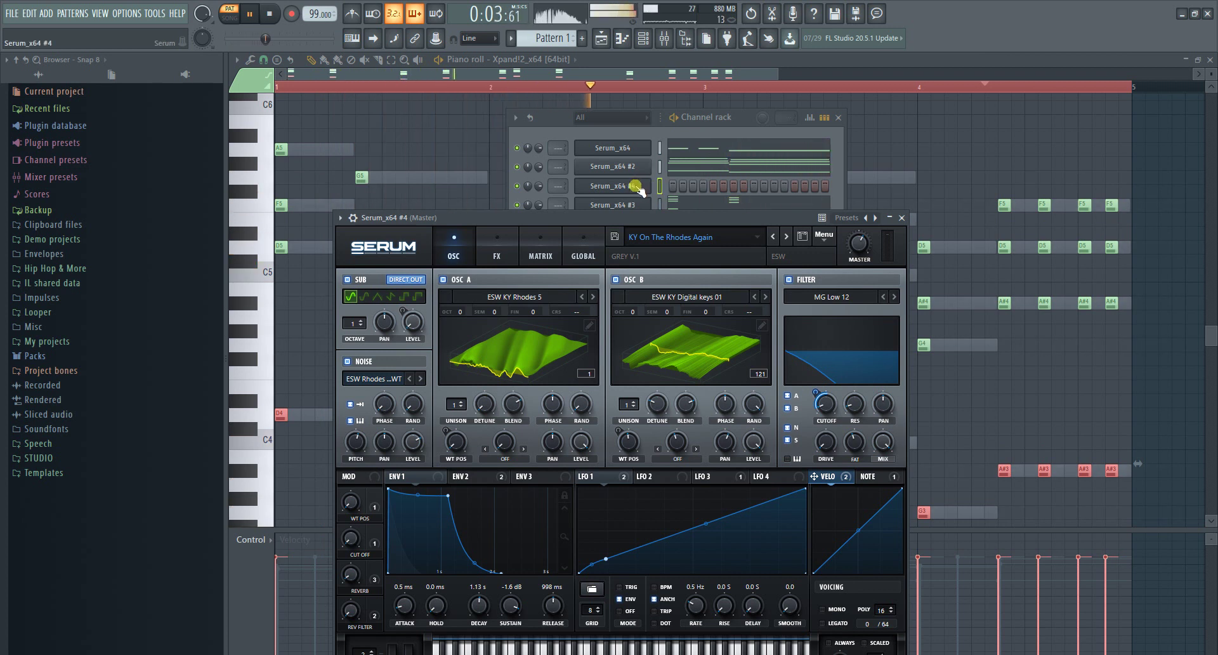
{"action": "left_click", "coordinate": [674, 247]}
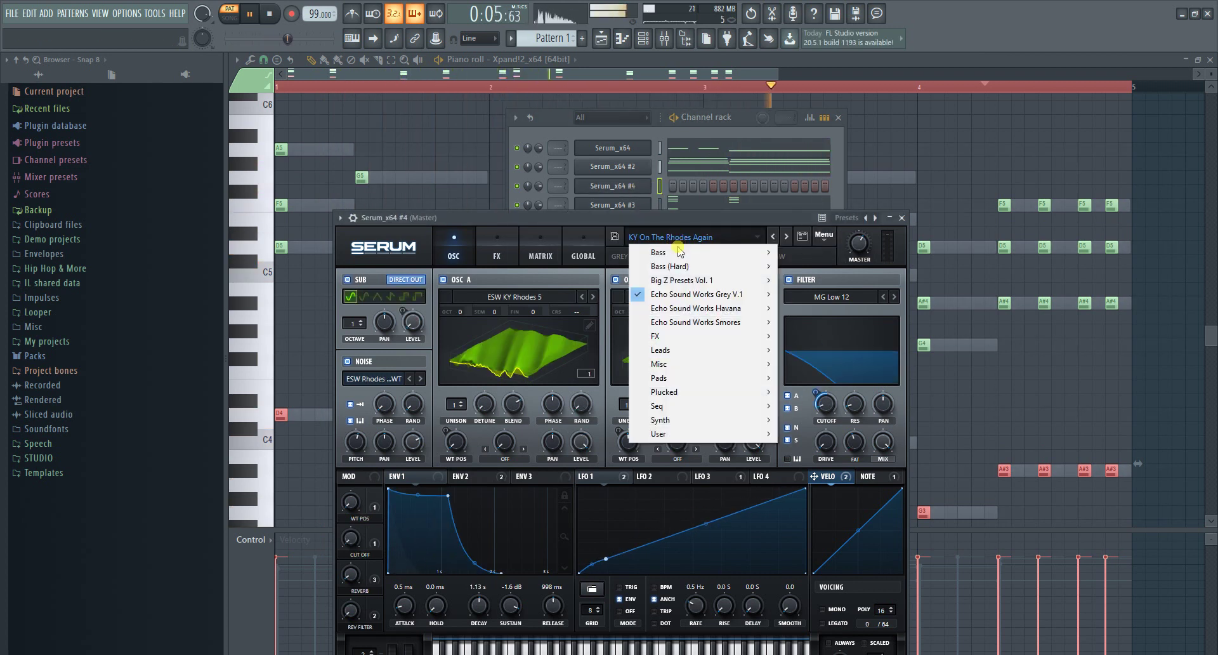
{"action": "mouse_move", "coordinate": [713, 311]}
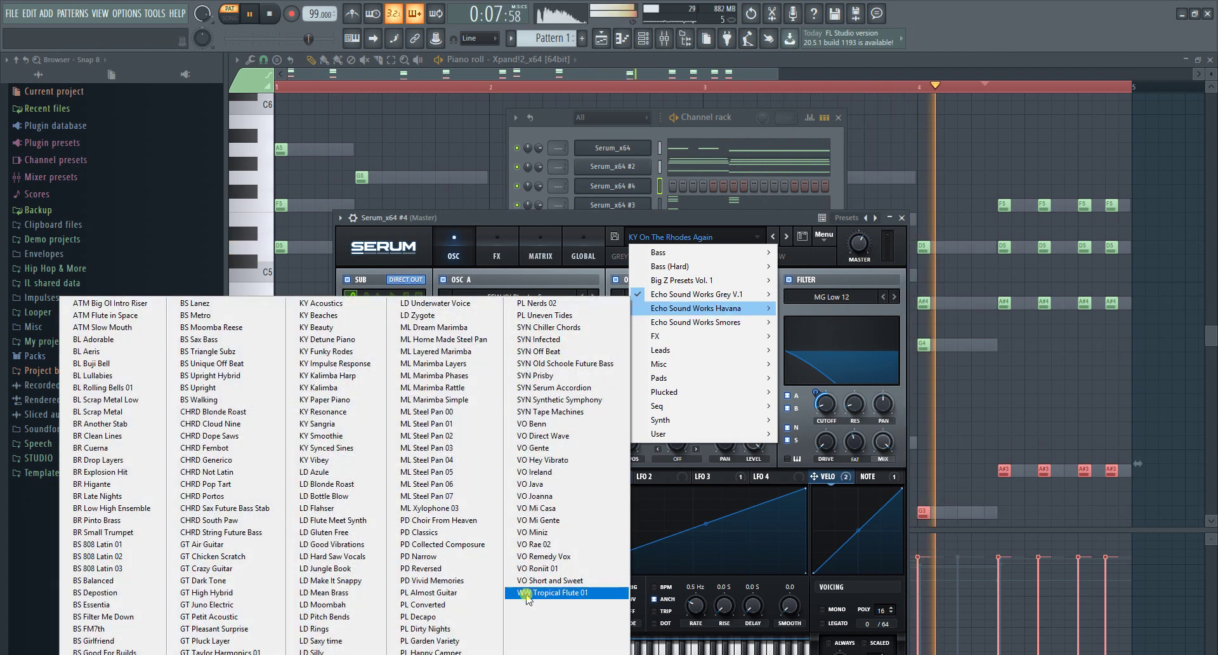
{"action": "left_click", "coordinate": [431, 604]}
{"action": "left_click", "coordinate": [657, 188]}
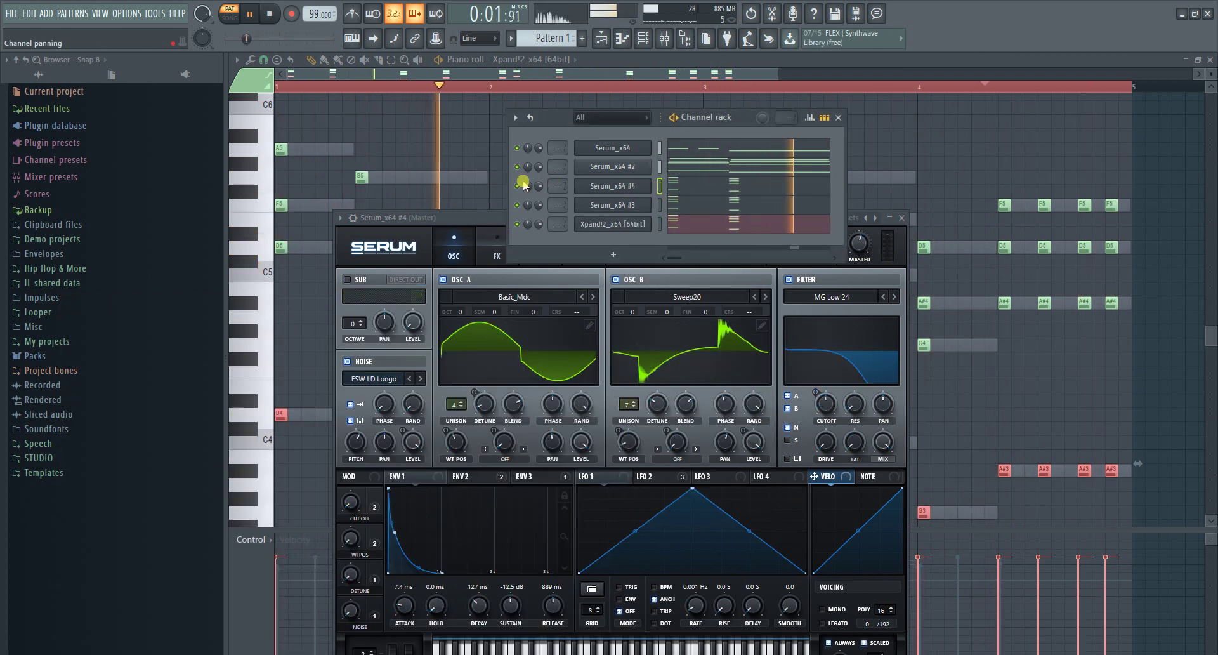
{"action": "left_click", "coordinate": [615, 185]}
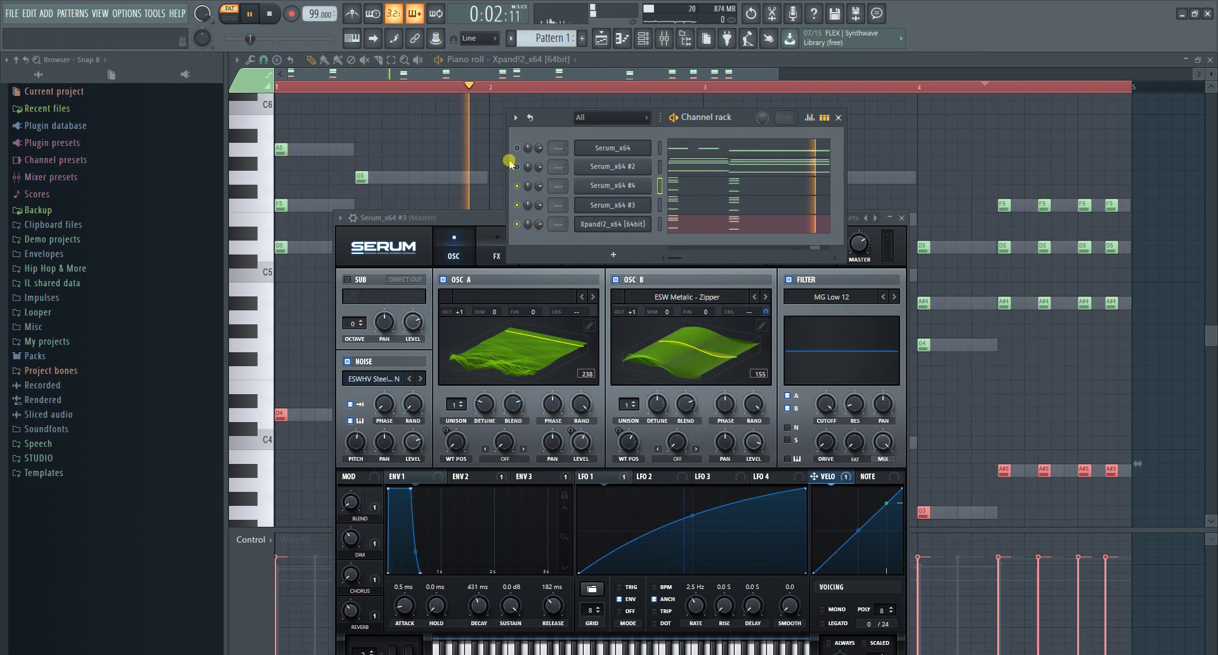
- Copy the chord notes of Serum_x64 #2, clone that channel once more, and solo Serum_x64 #2
{"action": "right_click", "coordinate": [616, 165]}
{"action": "left_click", "coordinate": [791, 181]}
{"action": "right_click", "coordinate": [646, 170]}
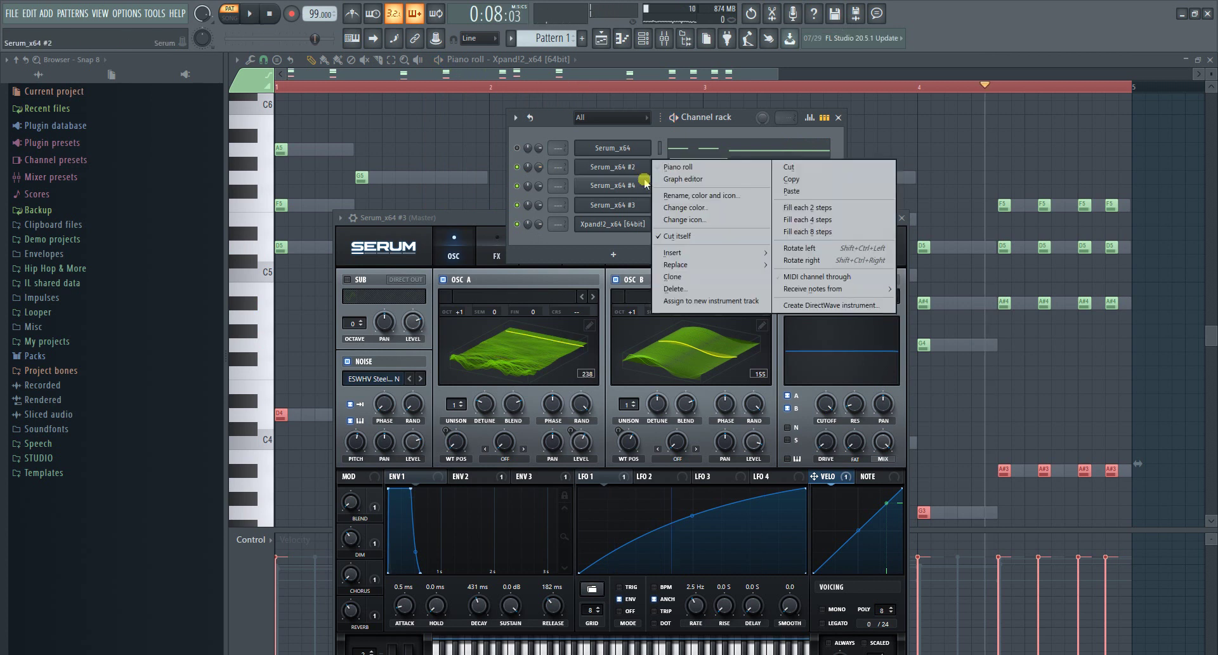
{"action": "left_click", "coordinate": [694, 275]}
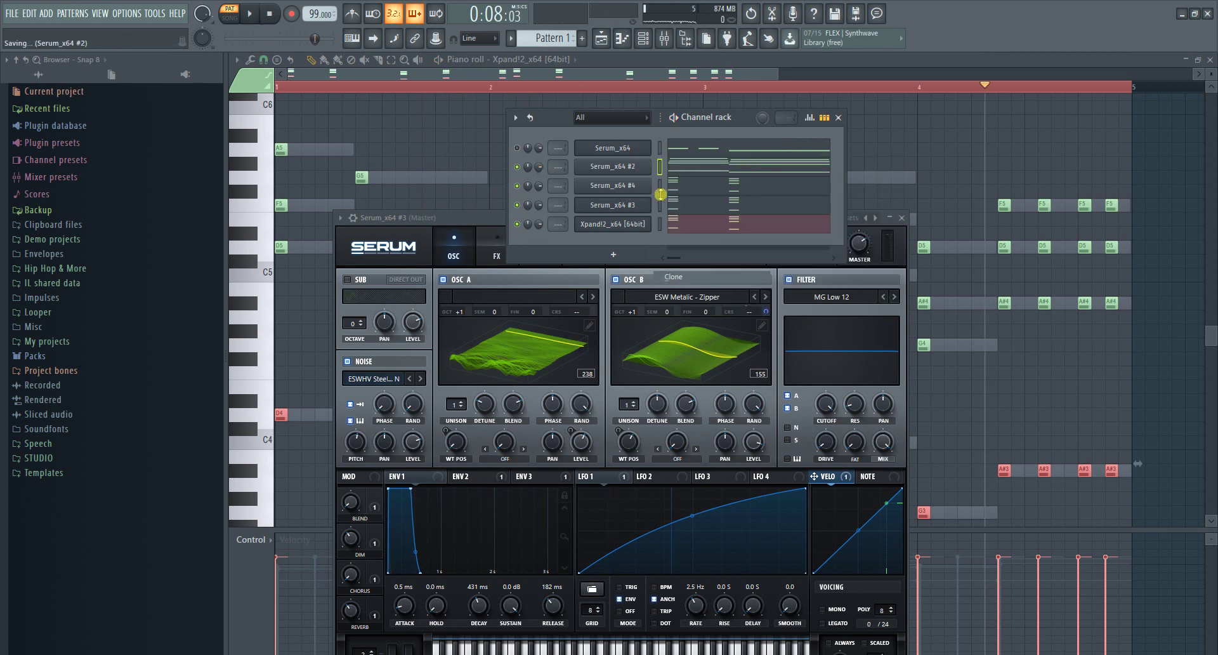
{"action": "right_click", "coordinate": [517, 167]}
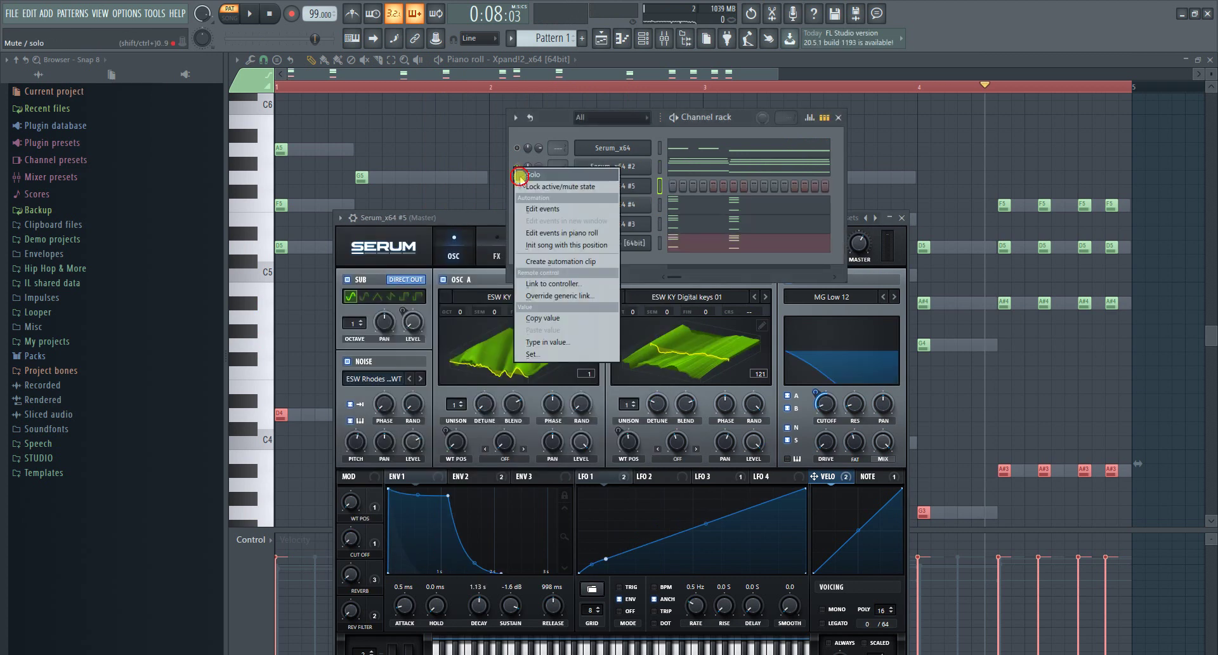
{"action": "left_click", "coordinate": [521, 175]}
- Try the CHRD String Hybrid preset from Echo Sound Works Grey V.1 in the newest Serum clone
{"action": "left_click", "coordinate": [626, 186]}
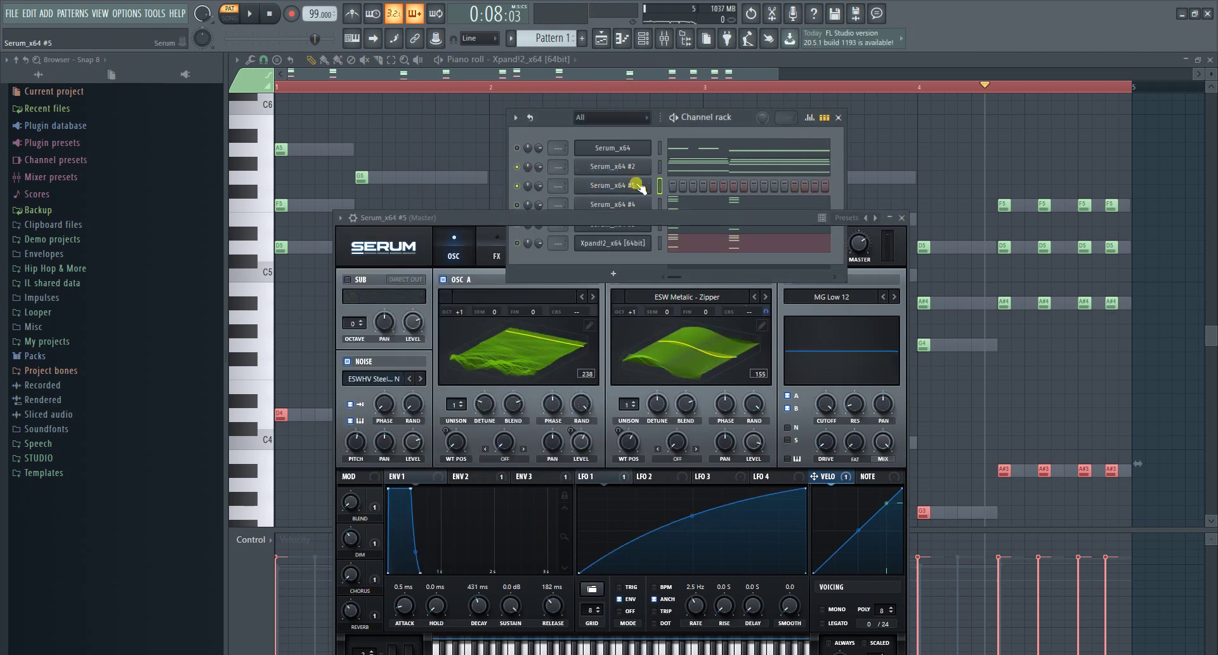
{"action": "left_click", "coordinate": [631, 285]}
{"action": "left_click", "coordinate": [669, 240]}
{"action": "mouse_move", "coordinate": [689, 295]}
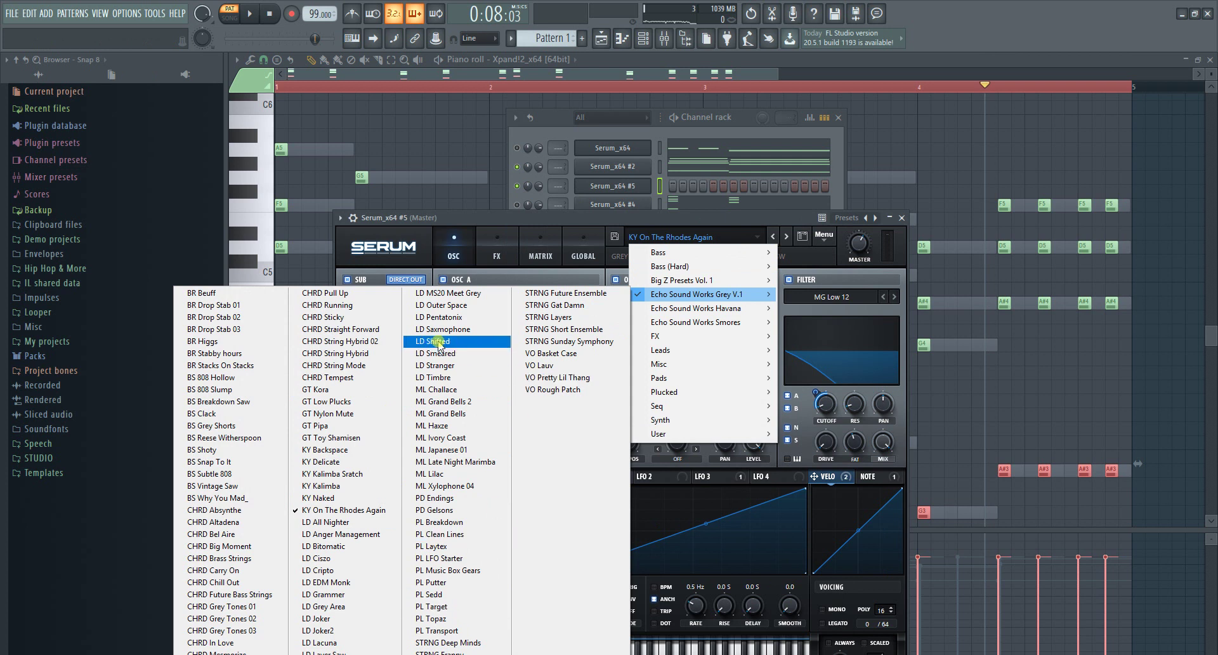
{"action": "left_click", "coordinate": [330, 355]}
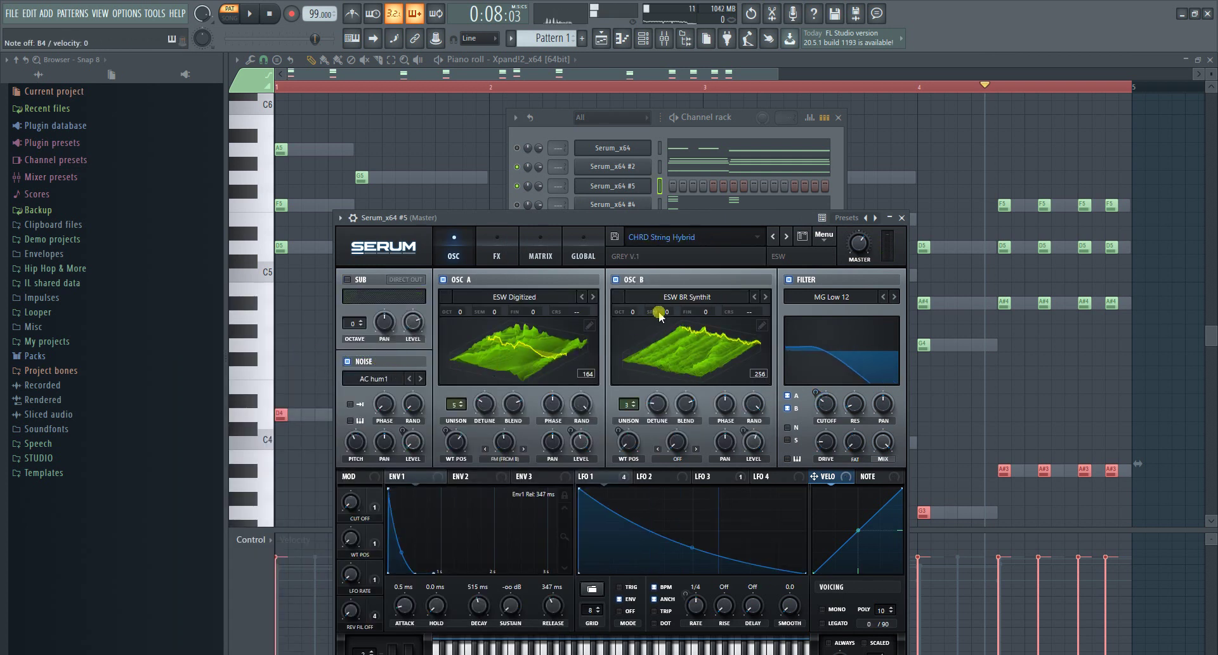
- Load PD Collected Composure from Echo Sound Works Havana into Serum_x64 #5 and paste the copied chord notes into the channel
{"action": "left_click", "coordinate": [693, 238]}
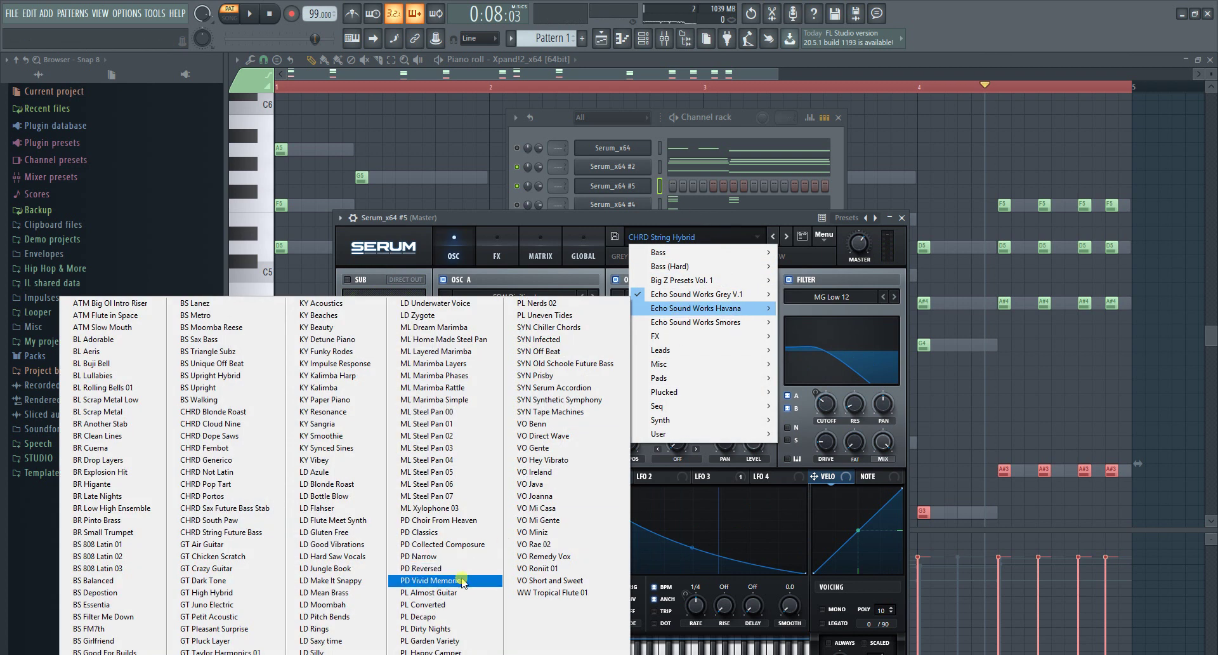
{"action": "left_click", "coordinate": [446, 545]}
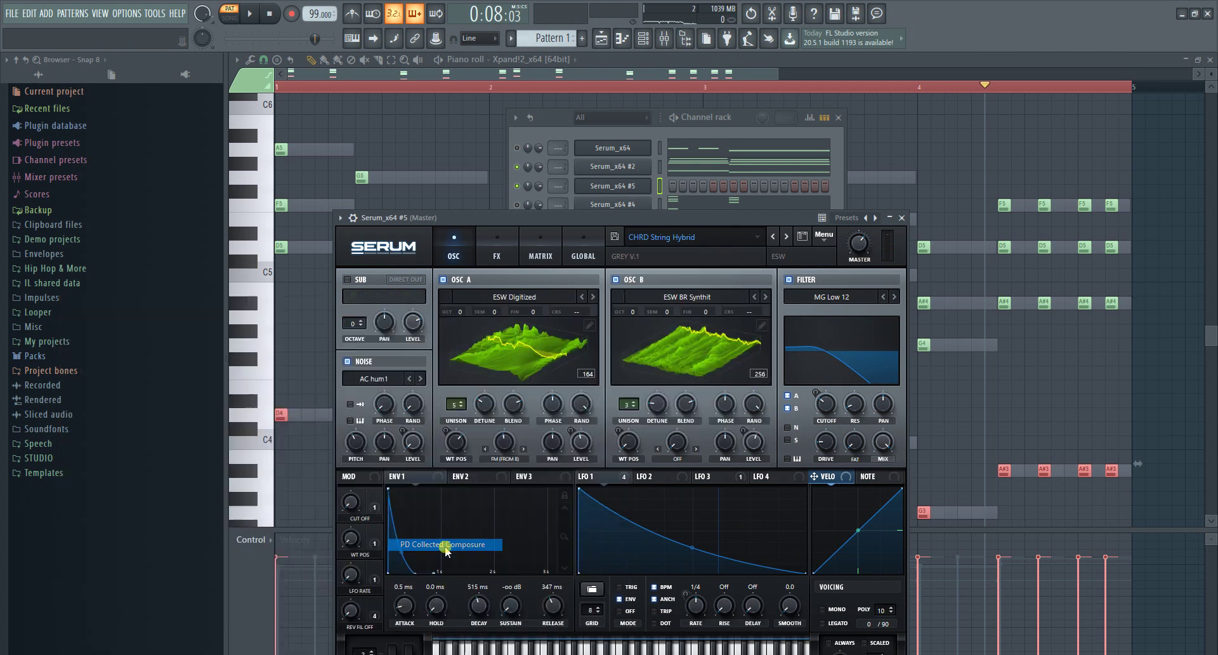
{"action": "right_click", "coordinate": [641, 189]}
{"action": "left_click", "coordinate": [788, 209]}
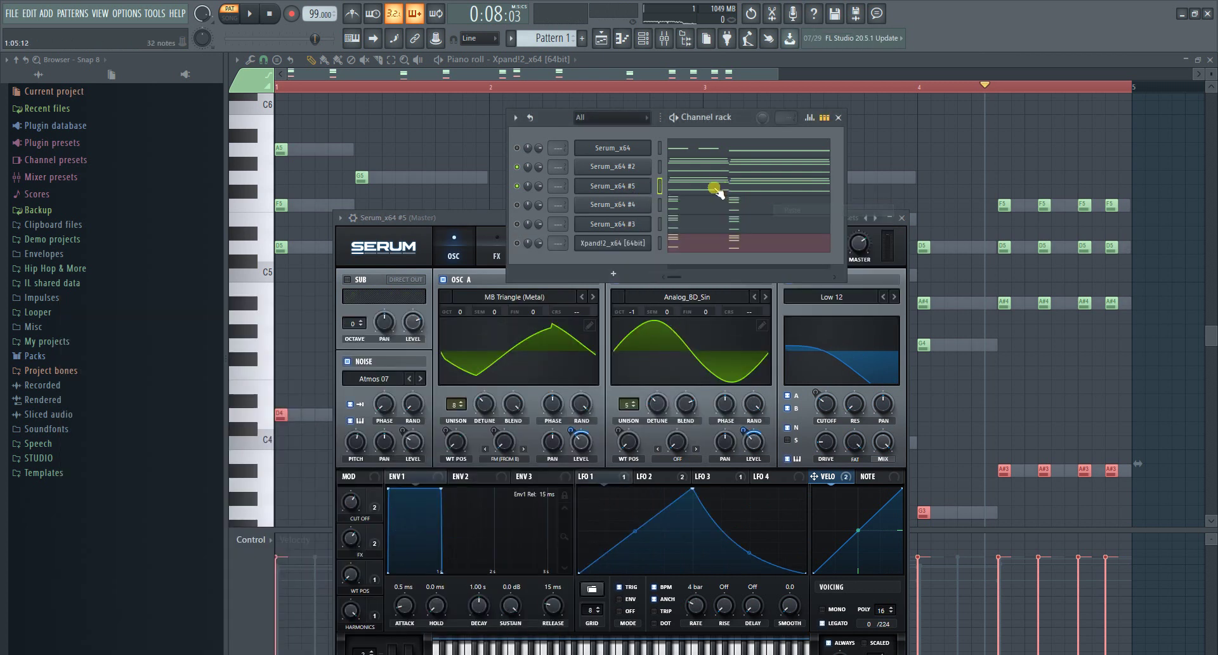
- Transpose all the chord notes of Serum_x64 #5 up one octave in the piano roll and play the pattern
{"action": "left_click", "coordinate": [715, 188]}
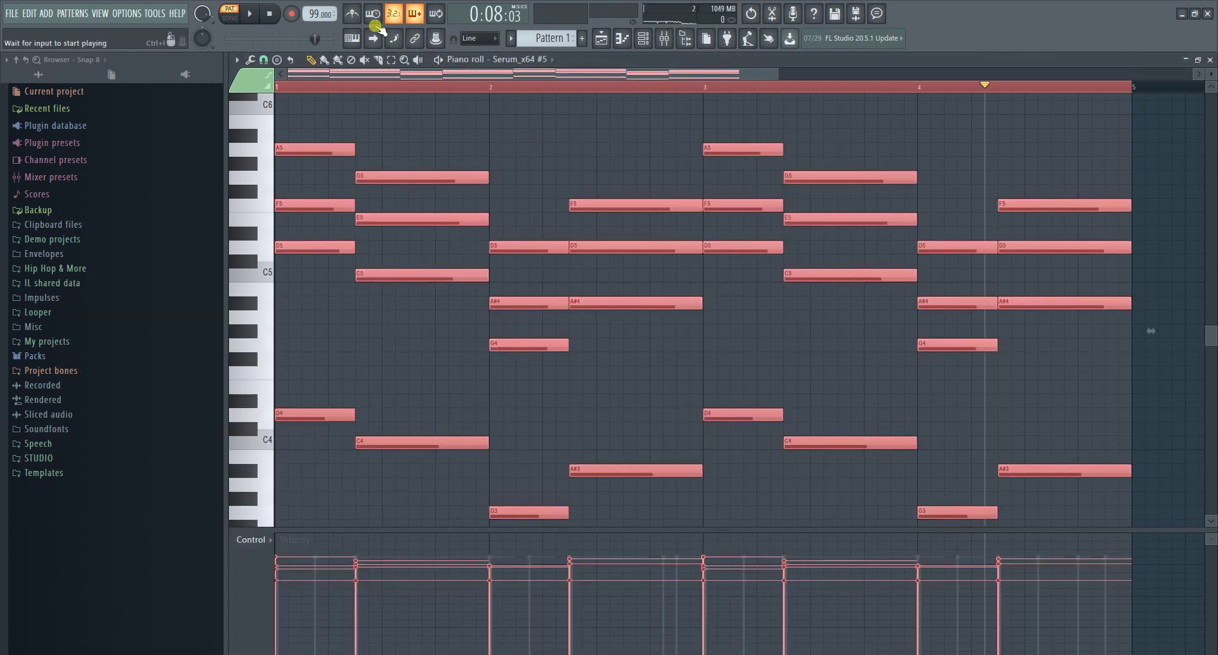
{"action": "key", "text": "space"}
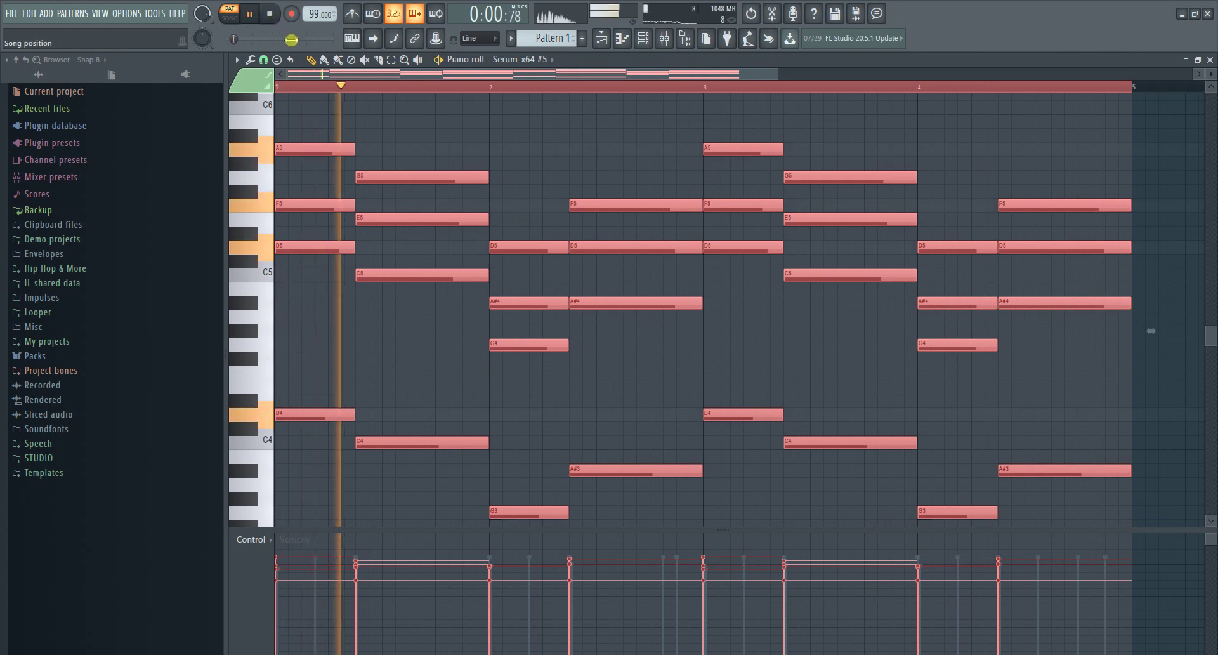
{"action": "left_click", "coordinate": [632, 130]}
{"action": "key", "text": "ctrl+Up"}
{"action": "key", "text": "space"}
{"action": "key", "text": "space"}
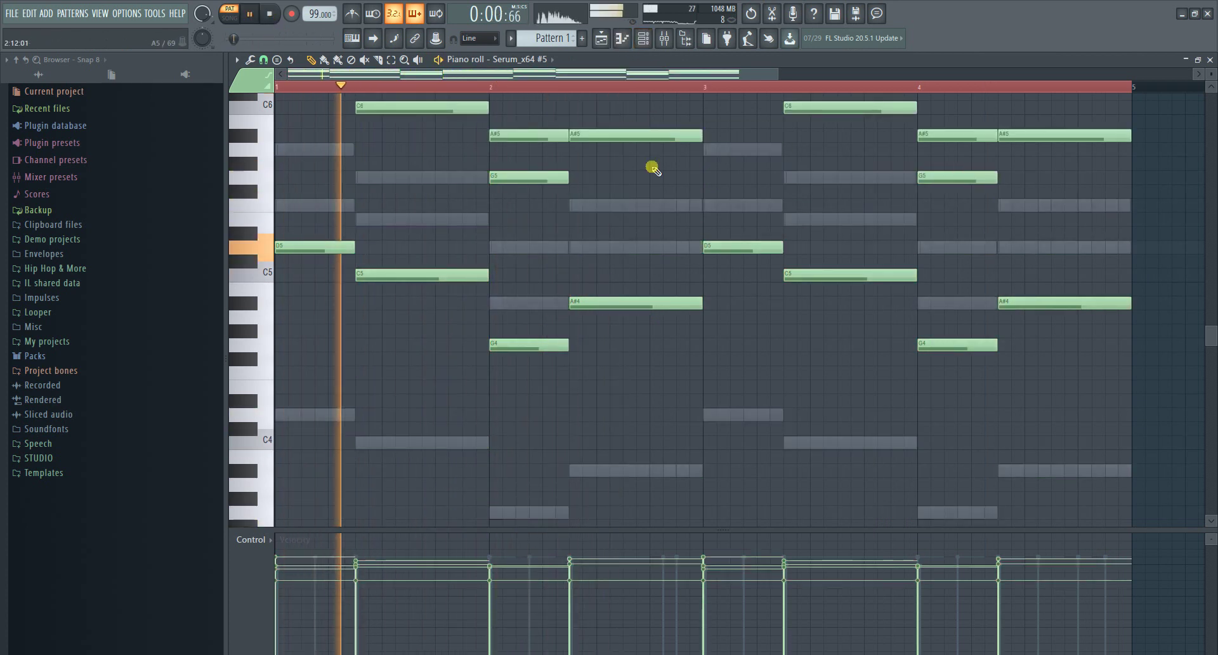
- Route Serum_x64 #5 to a free mixer track and load Gross Beat in its first effect slot
{"action": "scroll", "coordinate": [676, 197], "scroll_direction": "up", "scroll_amount": 1}
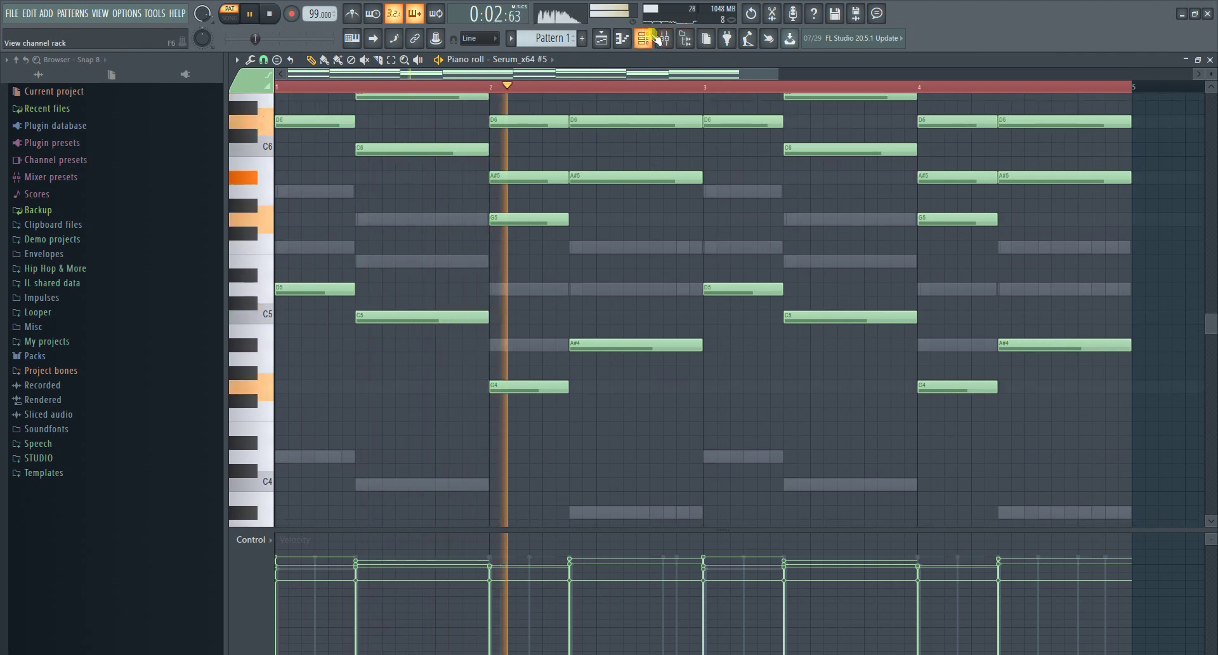
{"action": "key", "text": "F6"}
{"action": "left_click", "coordinate": [600, 185]}
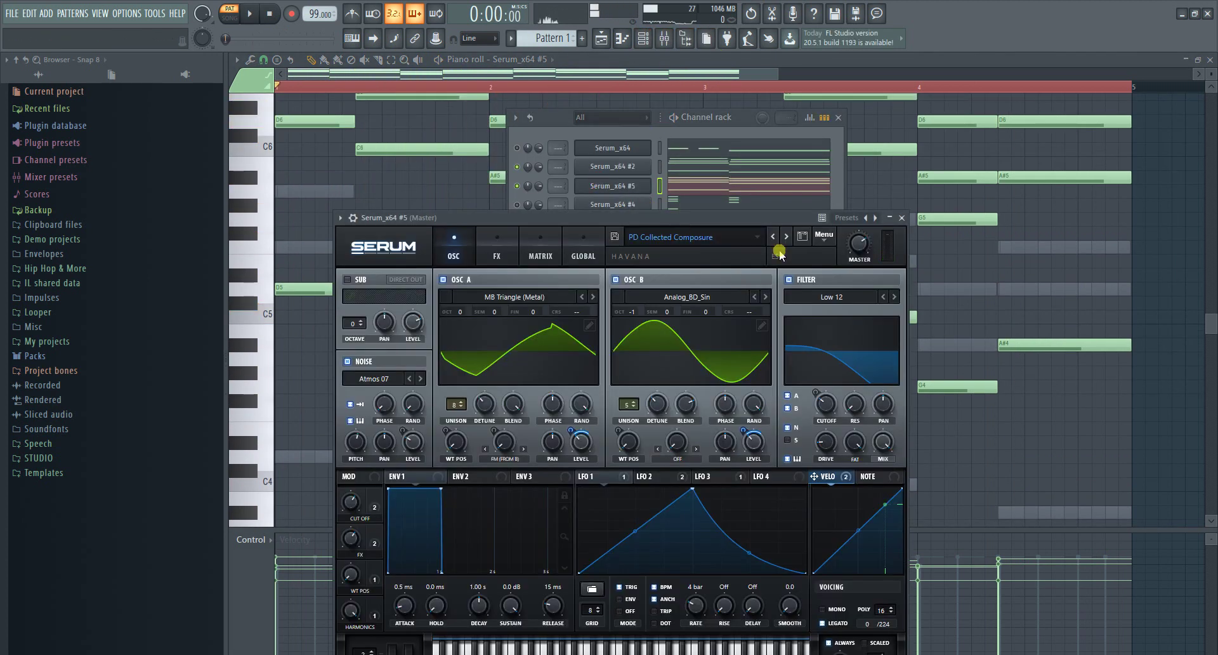
{"action": "left_click", "coordinate": [351, 221]}
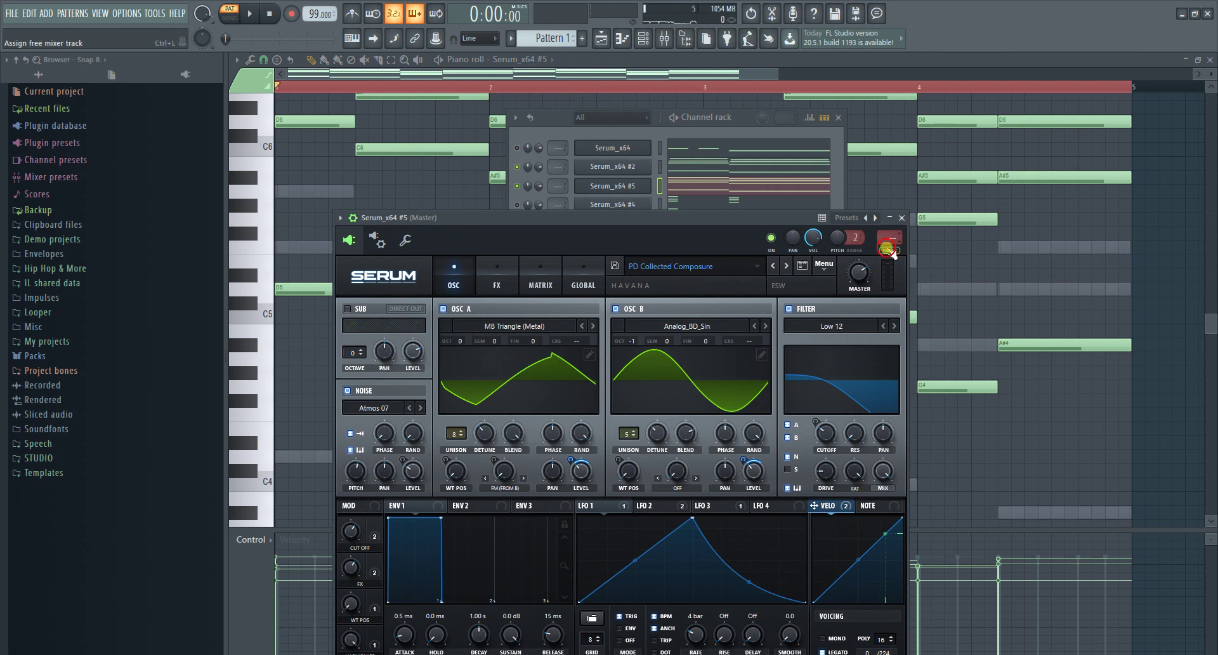
{"action": "left_click", "coordinate": [888, 249]}
{"action": "left_click", "coordinate": [1058, 207]}
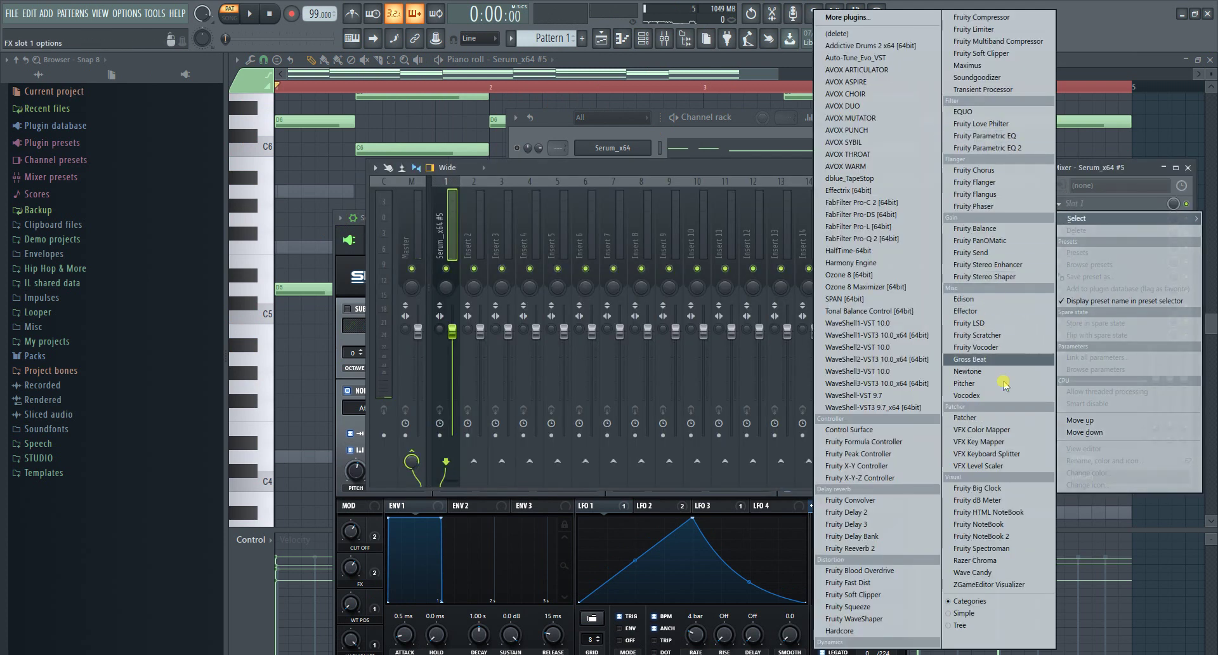
{"action": "left_click", "coordinate": [971, 359]}
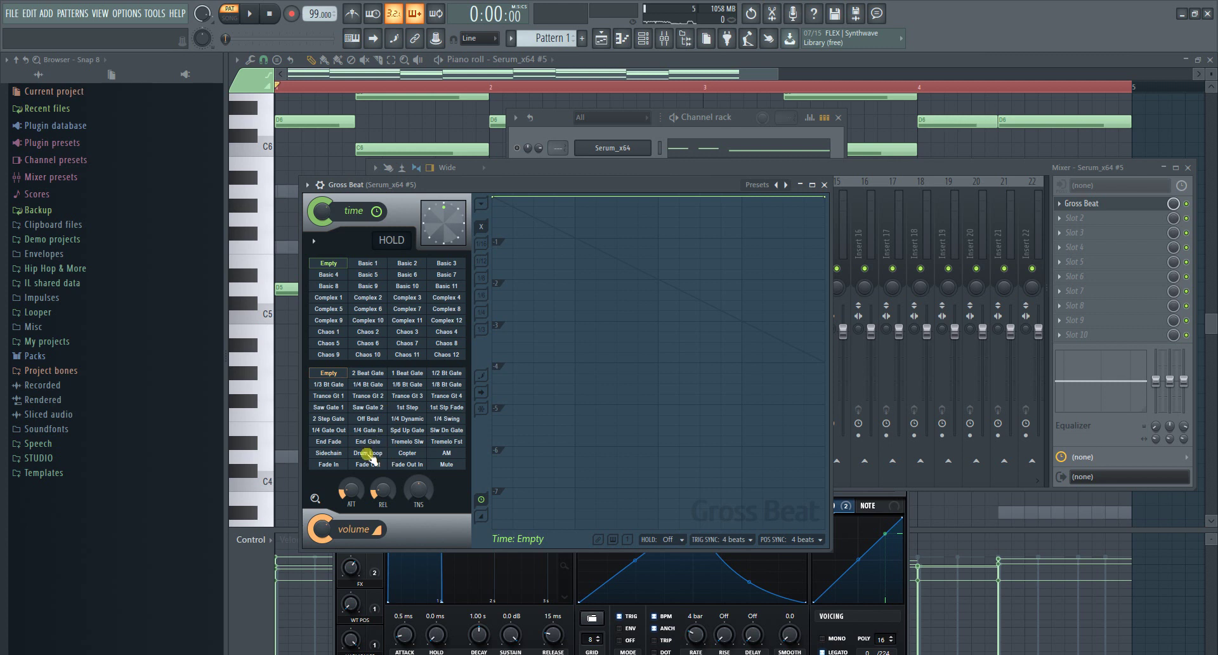
- Choose the Sidechain volume preset in Gross Beat, bend its four curves for a faster rise, and fine-tune the first during playback
{"action": "left_click", "coordinate": [328, 454]}
{"action": "left_click_drag", "start_coordinate": [533, 490], "coordinate": [533, 330]}
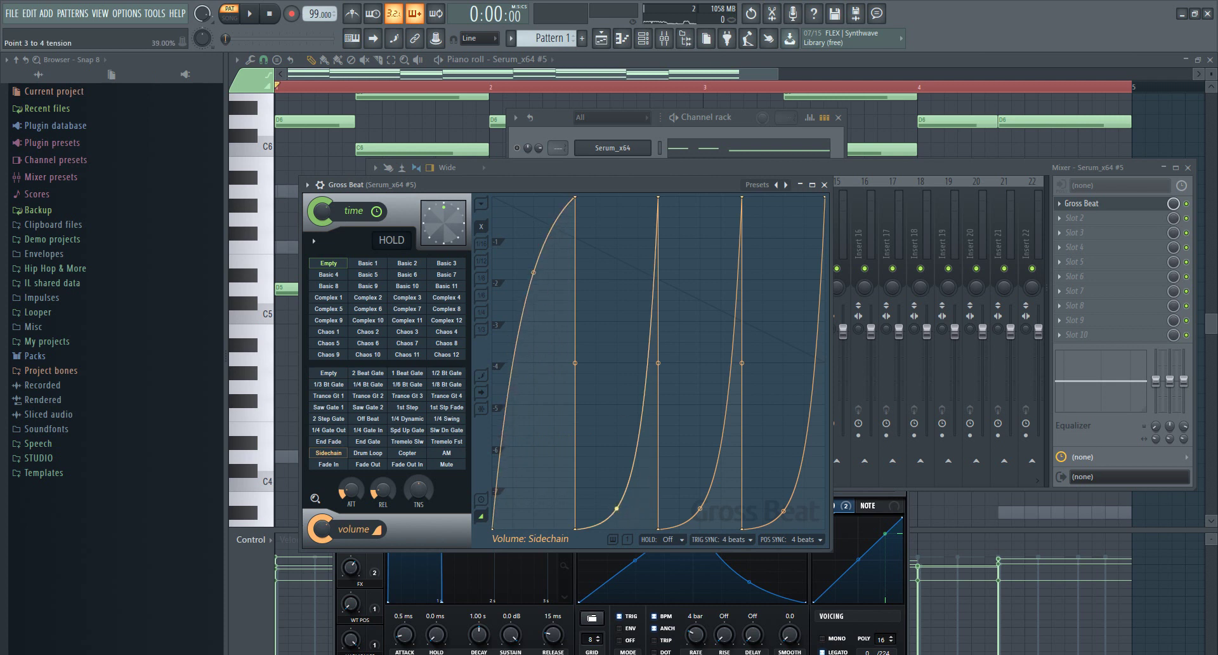
{"action": "left_click_drag", "start_coordinate": [702, 506], "coordinate": [699, 363]}
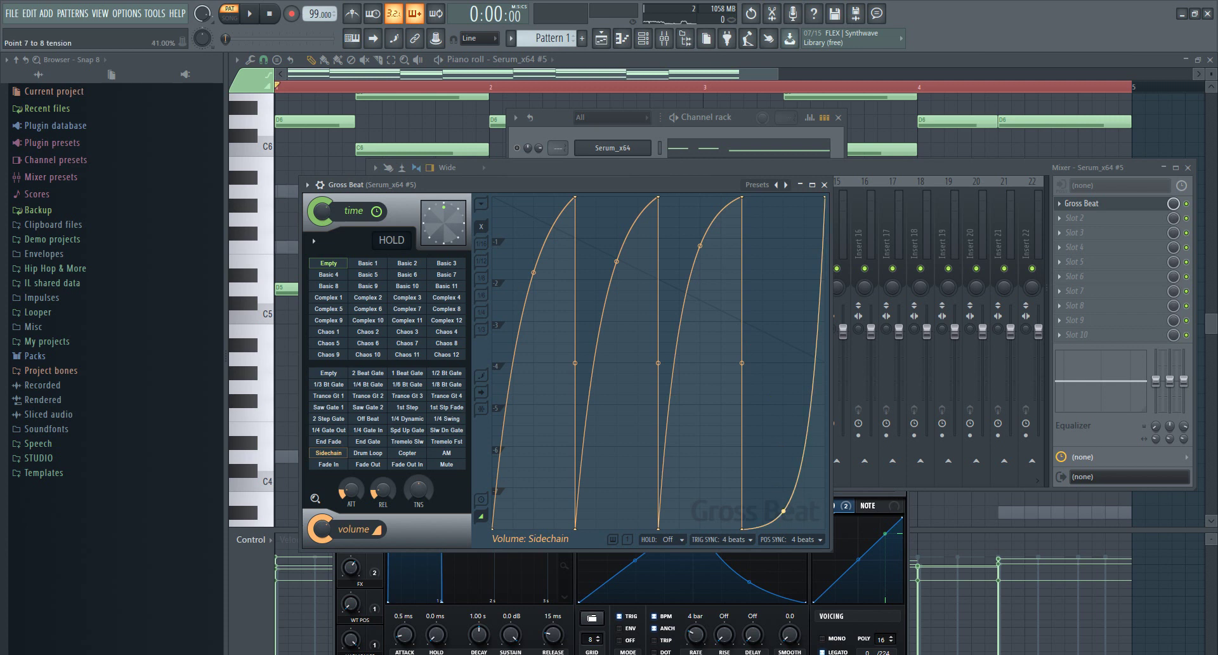
{"action": "key", "text": "space"}
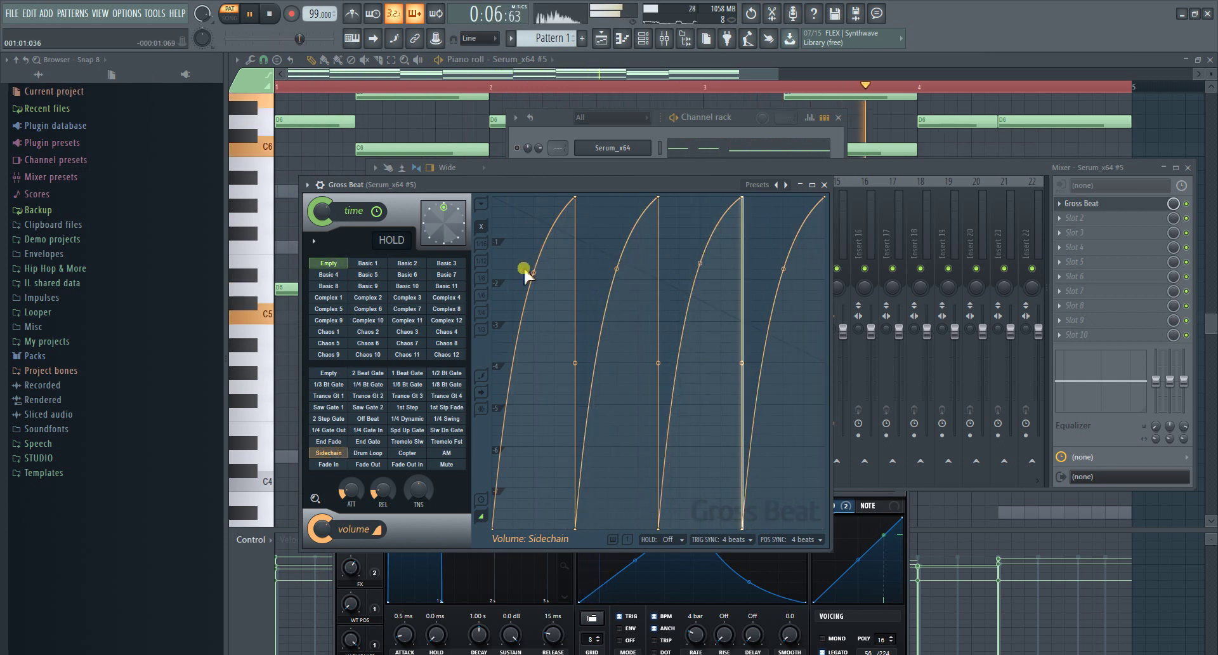
{"action": "left_click_drag", "start_coordinate": [530, 276], "coordinate": [534, 293]}
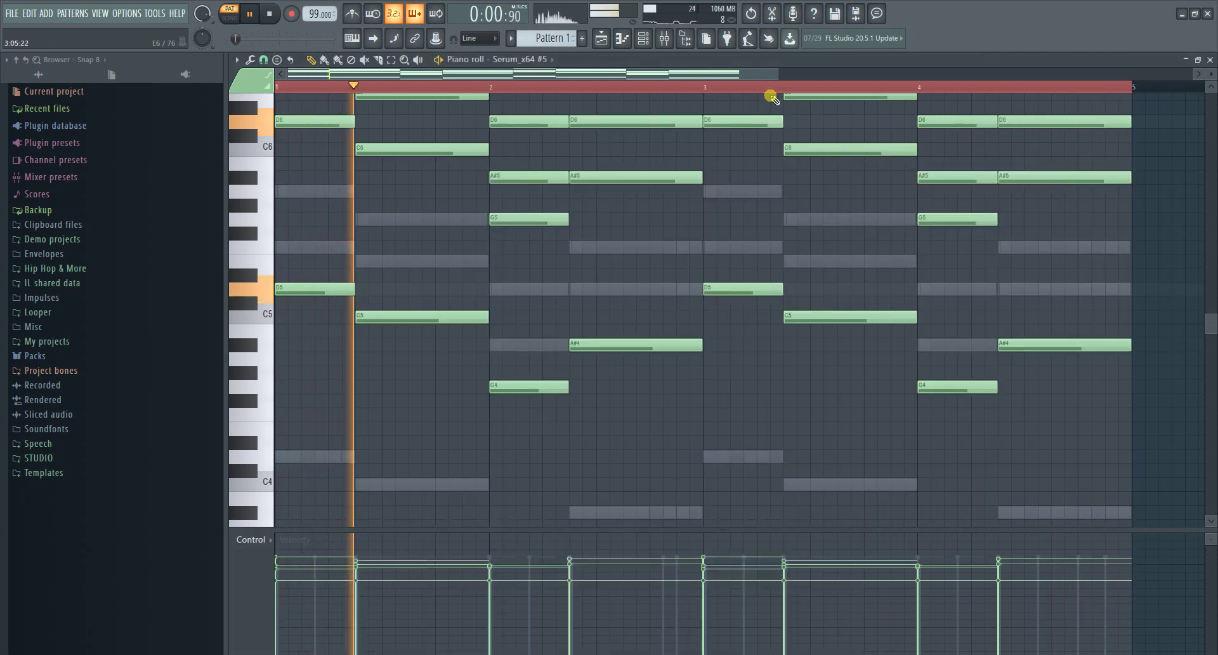
- Double the G5 notes one octave up as G6 in the first chords of bars 4 and 2
{"action": "scroll", "coordinate": [862, 270], "scroll_direction": "up", "scroll_amount": 4}
{"action": "scroll", "coordinate": [844, 279], "scroll_direction": "down", "scroll_amount": 1}
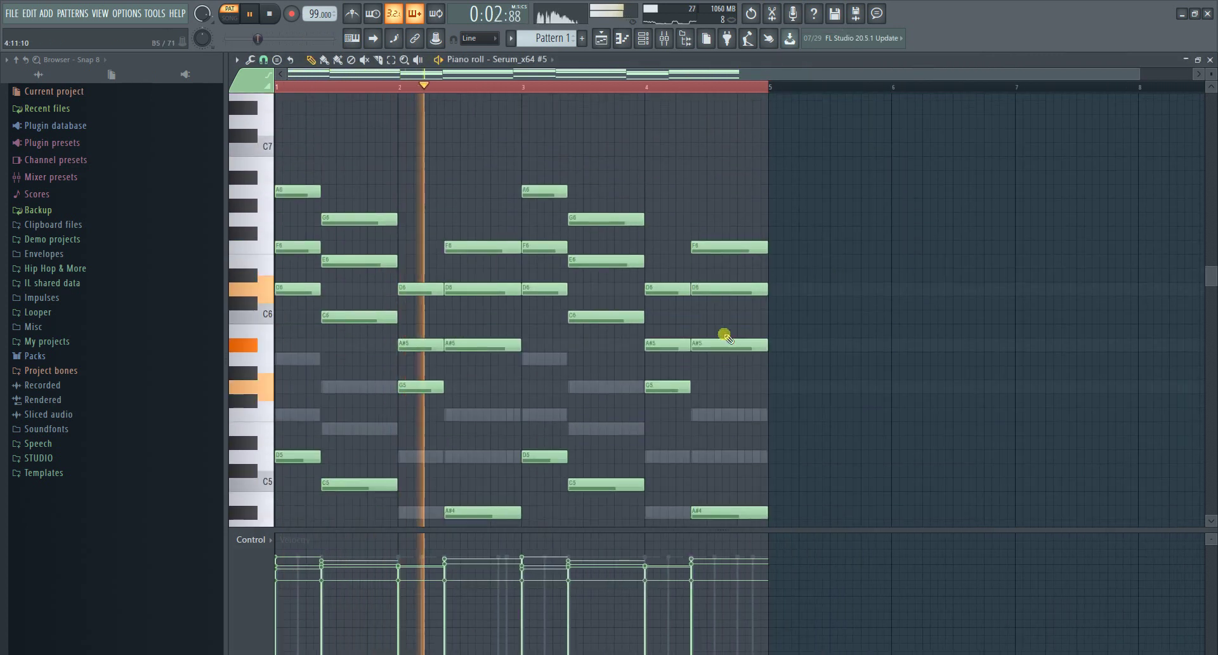
{"action": "mouse_move", "coordinate": [661, 390]}
{"action": "left_mouse_down"}
{"action": "mouse_move", "coordinate": [693, 397]}
{"action": "mouse_move", "coordinate": [695, 384]}
{"action": "mouse_move", "coordinate": [673, 383]}
{"action": "left_mouse_up"}
{"action": "key", "text": "ctrl+Up"}
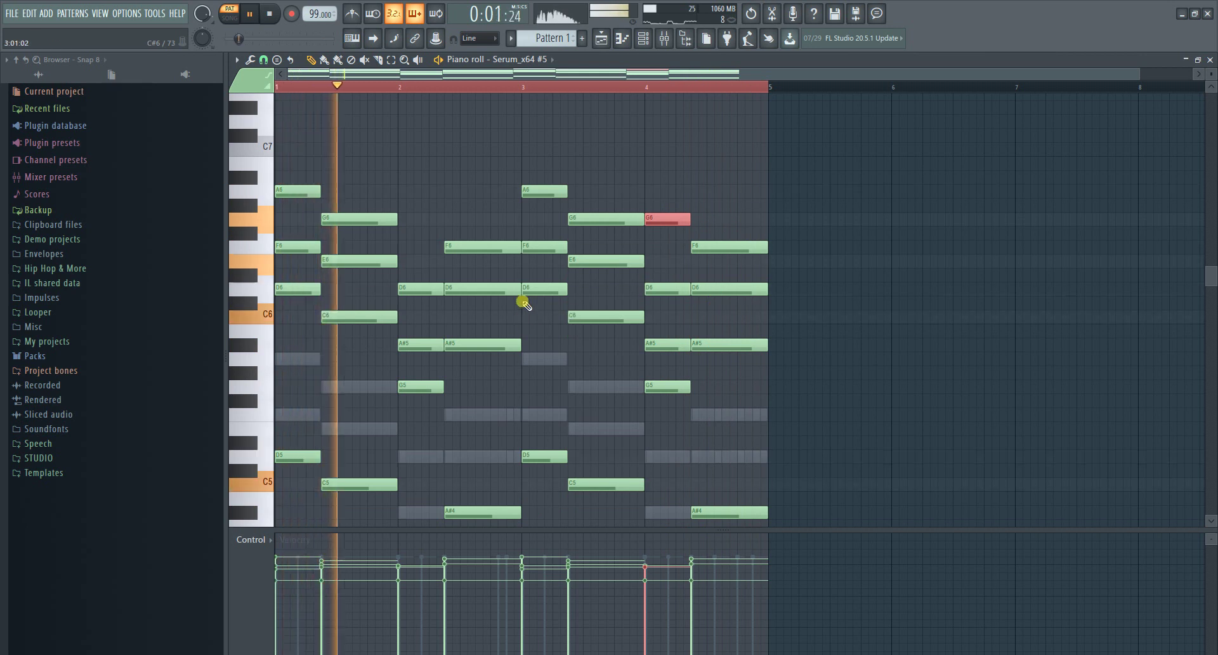
{"action": "left_click", "coordinate": [410, 220]}
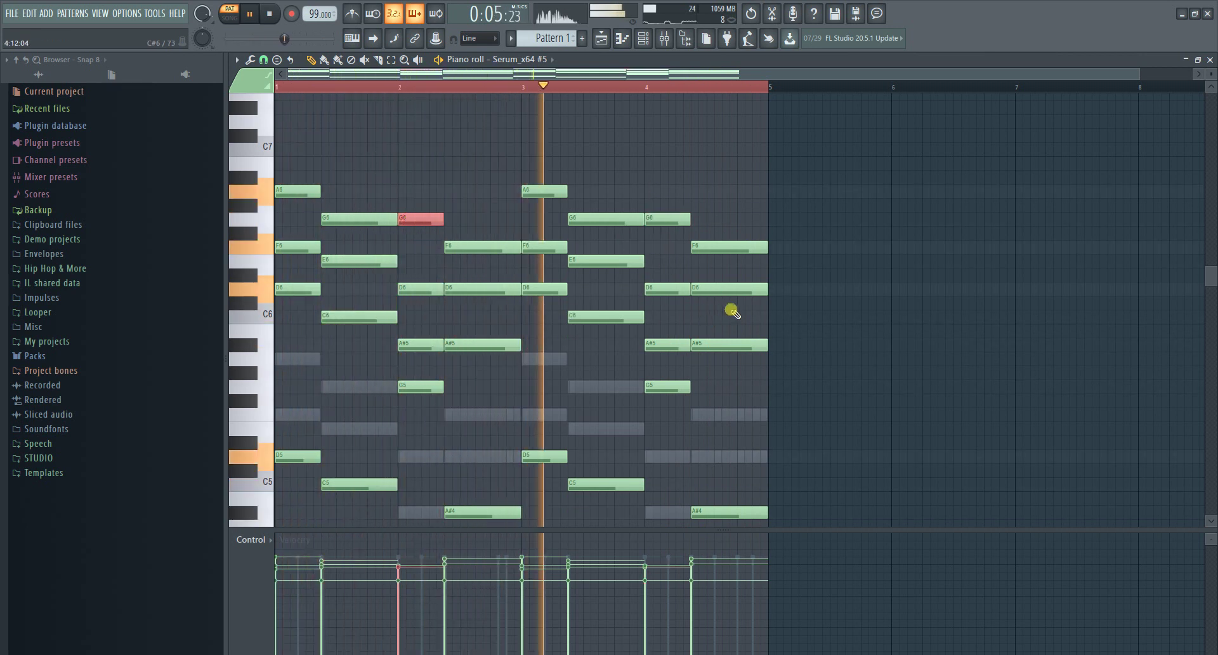
- Select the lowest row of chord notes across all four bars, lower their velocity, and play the pattern
{"action": "scroll", "coordinate": [739, 315], "scroll_direction": "down", "scroll_amount": 3}
{"action": "left_click_drag", "start_coordinate": [786, 435], "coordinate": [166, 318]}
{"action": "key", "text": "space"}
{"action": "scroll", "coordinate": [367, 332], "scroll_direction": "down", "scroll_amount": 1}
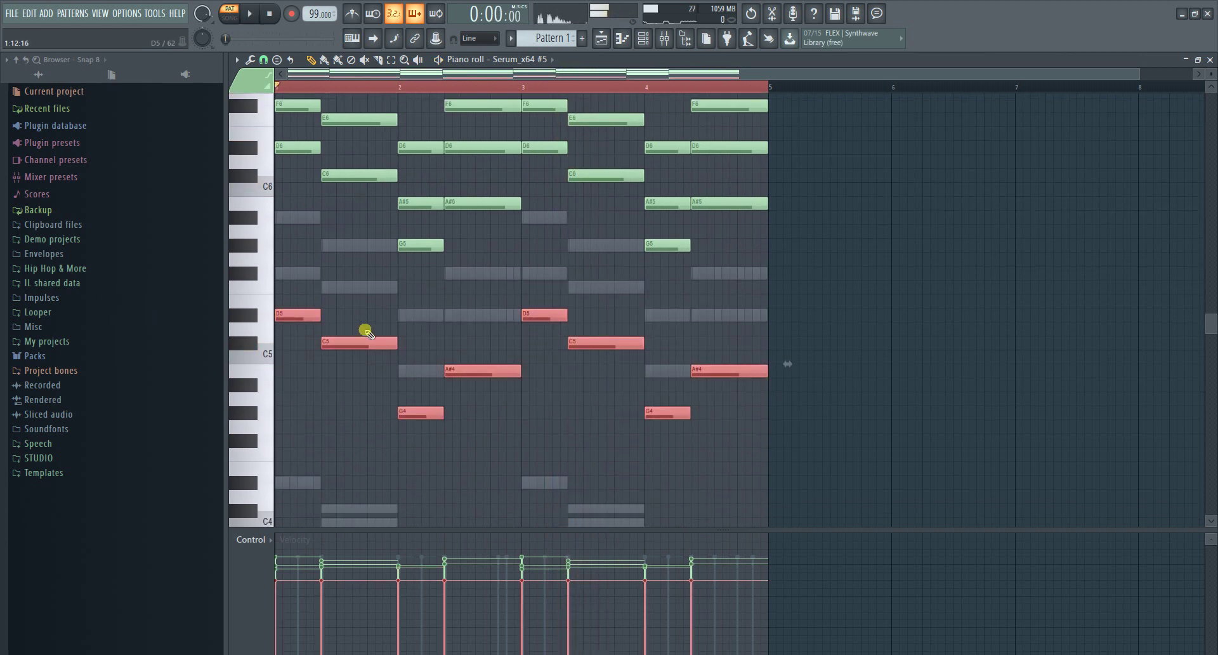
{"action": "scroll", "coordinate": [367, 332], "scroll_direction": "up", "scroll_amount": 3}
{"action": "scroll", "coordinate": [367, 331], "scroll_direction": "up", "scroll_amount": 1}
{"action": "key", "text": "space"}
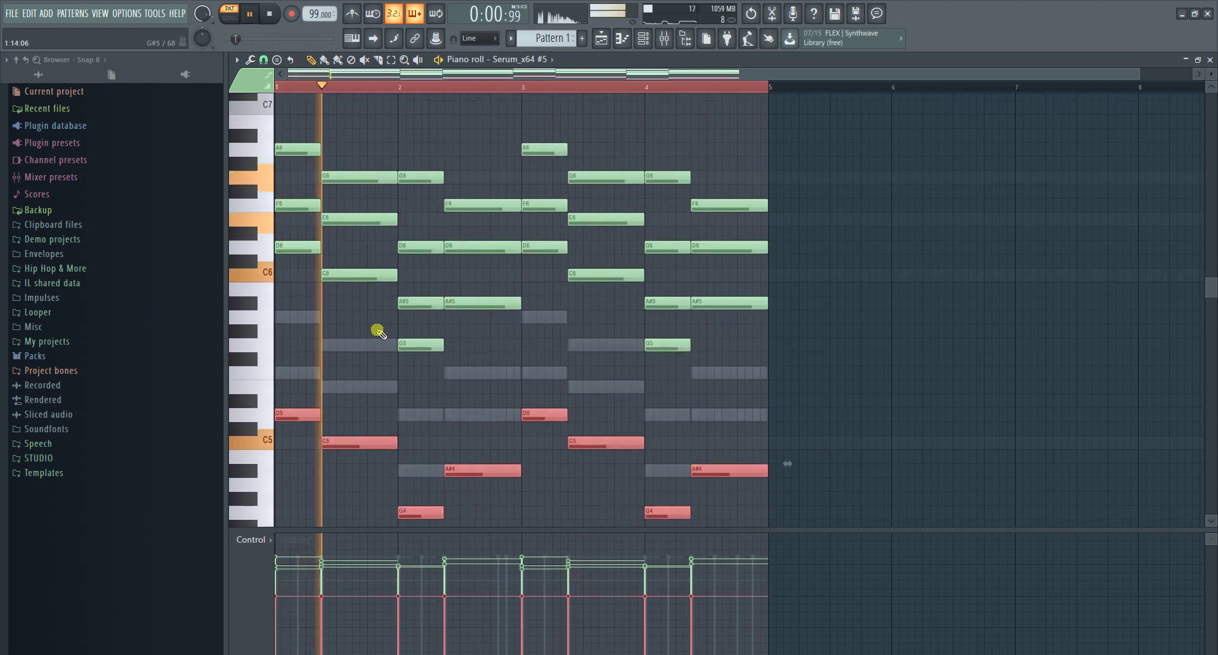
{"action": "scroll", "coordinate": [779, 381], "scroll_direction": "up", "scroll_amount": 4}
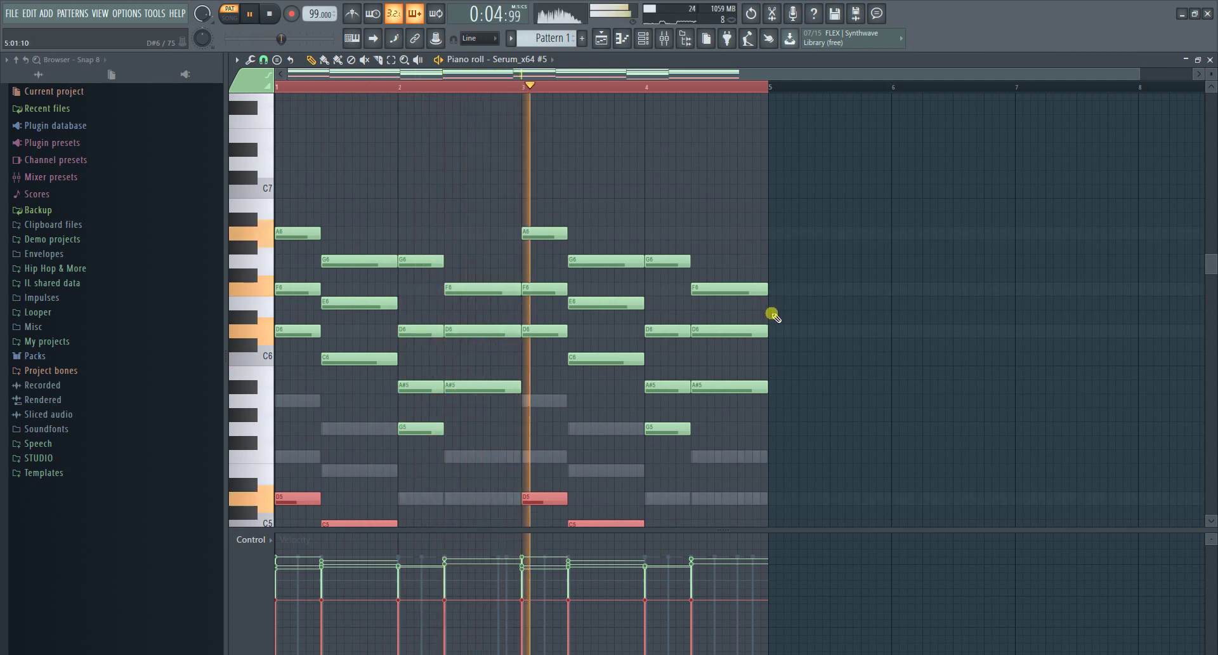
- Duplicate the long A#5 note in bar 4 one octave up to A#6, select all notes, and check the level in the mixer
{"action": "left_click_drag", "start_coordinate": [715, 385], "coordinate": [764, 389], "text": "shift"}
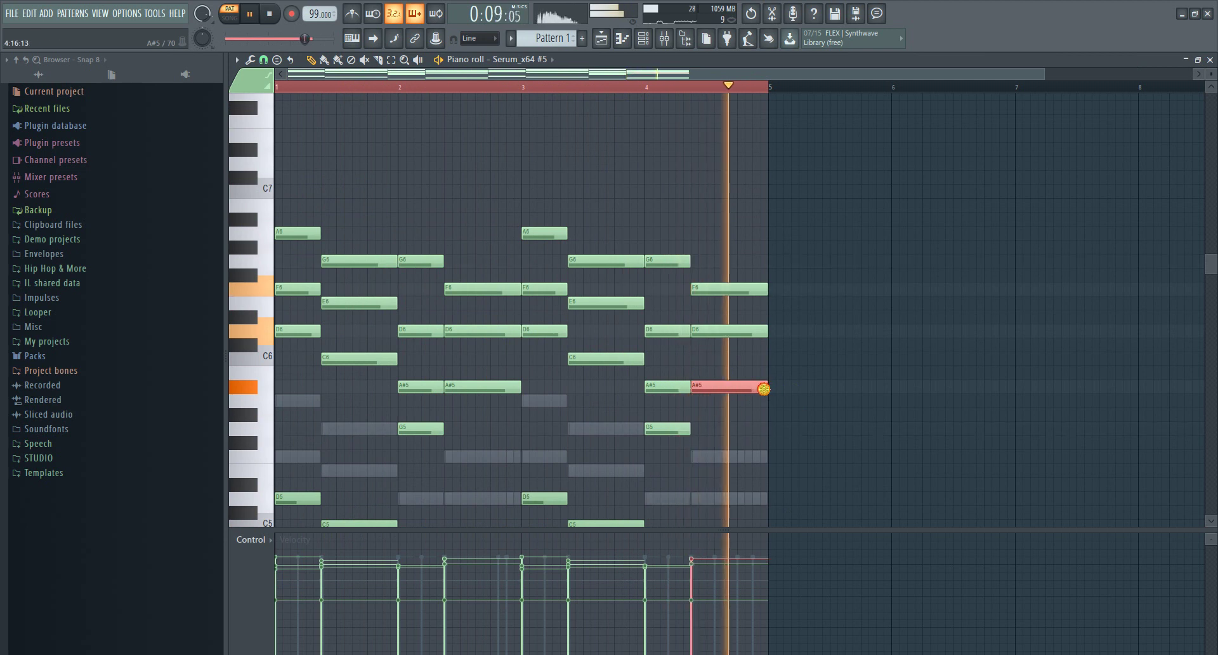
{"action": "key", "text": "ctrl+Up"}
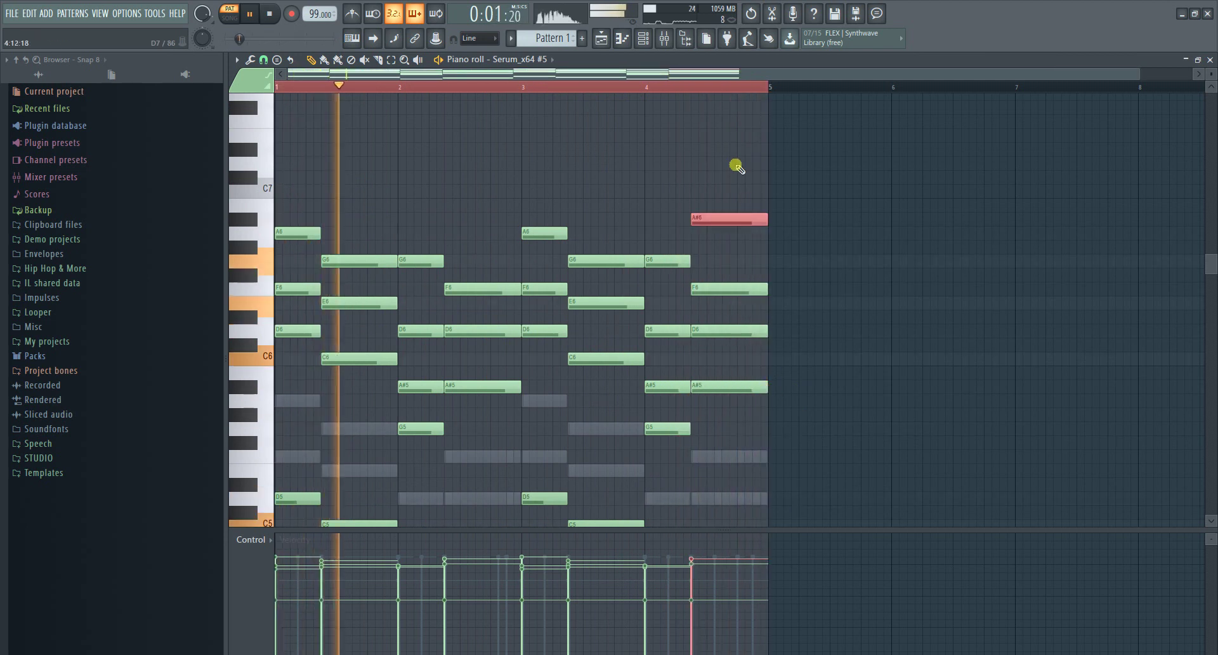
{"action": "key", "text": "ctrl+a"}
{"action": "scroll", "coordinate": [788, 204], "scroll_direction": "down", "scroll_amount": 4}
{"action": "scroll", "coordinate": [803, 236], "scroll_direction": "up", "scroll_amount": 2}
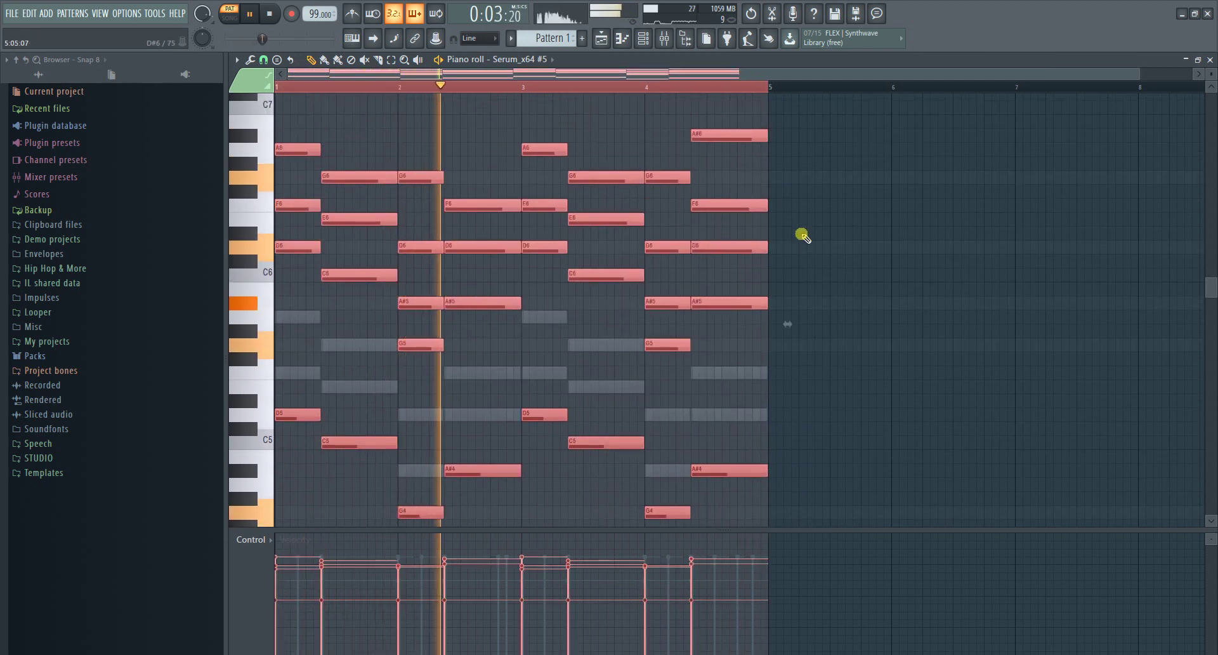
{"action": "left_click", "coordinate": [663, 39]}
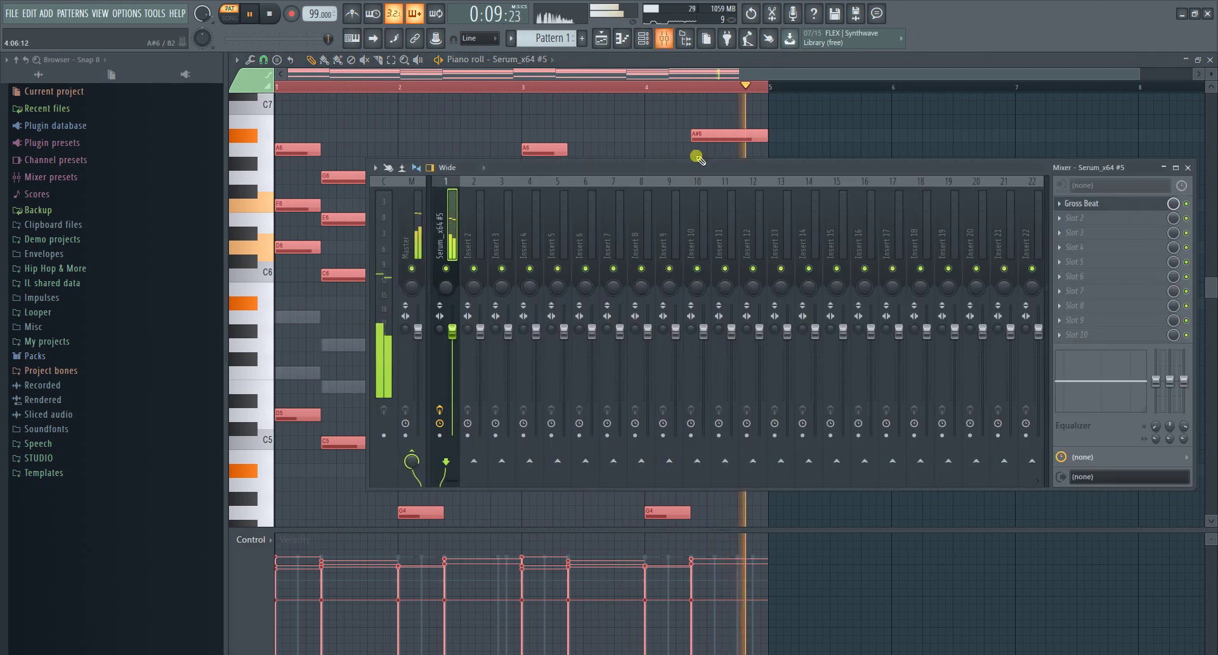
- Duplicate the C6 note of bar 1's second chord one octave up to C7
{"action": "left_click", "coordinate": [497, 117], "text": "ctrl"}
{"action": "left_click_drag", "start_coordinate": [354, 276], "coordinate": [385, 276]}
{"action": "mouse_move", "coordinate": [407, 290]}
{"action": "left_mouse_down"}
{"action": "mouse_move", "coordinate": [416, 273]}
{"action": "mouse_move", "coordinate": [387, 277]}
{"action": "left_mouse_up"}
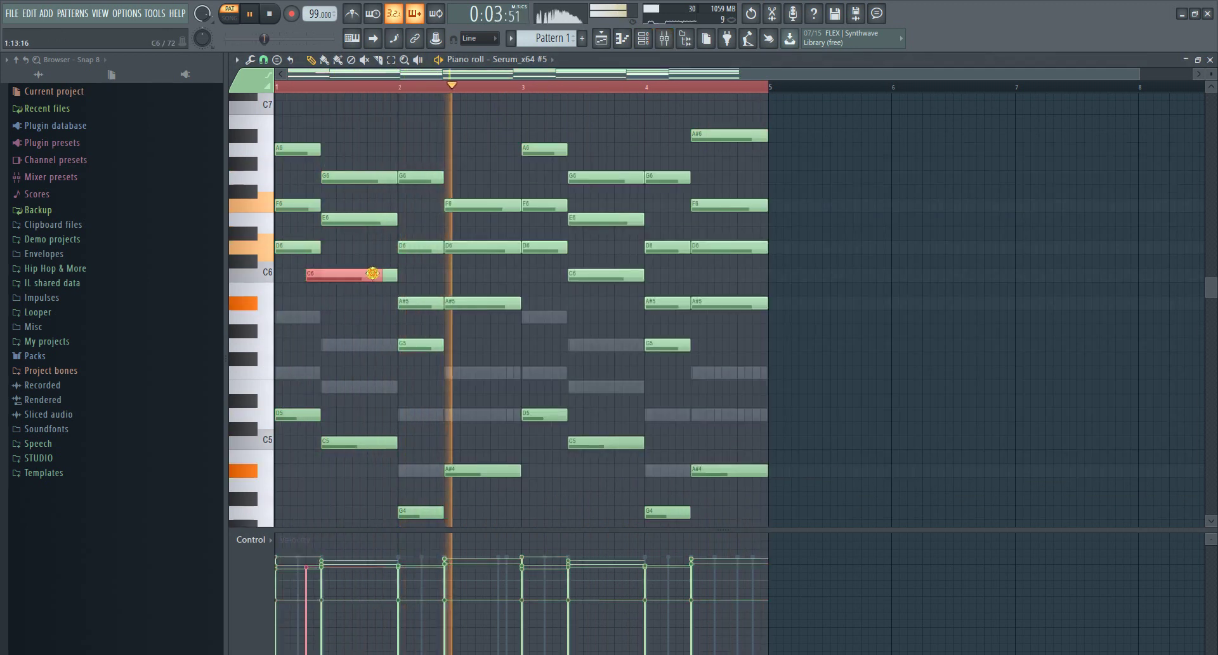
{"action": "key", "text": "ctrl+Up"}
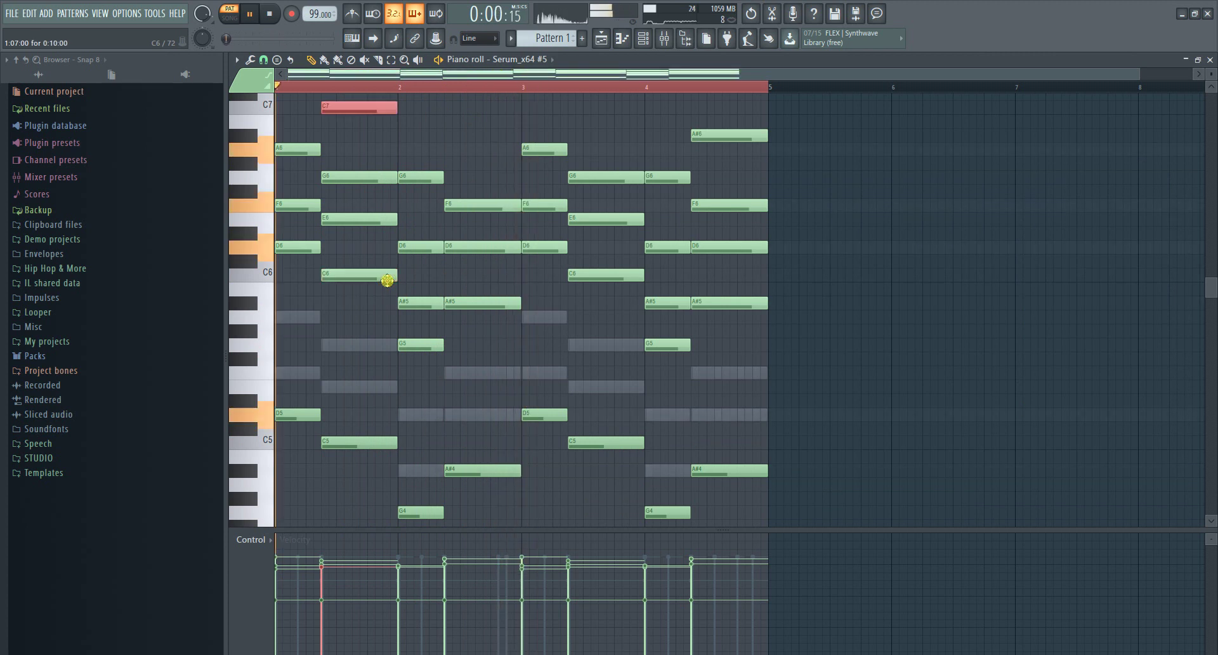
- Add A#6 notes on top of both chords in bar 2
{"action": "scroll", "coordinate": [676, 345], "scroll_direction": "down", "scroll_amount": 1}
{"action": "scroll", "coordinate": [621, 347], "scroll_direction": "up", "scroll_amount": 3}
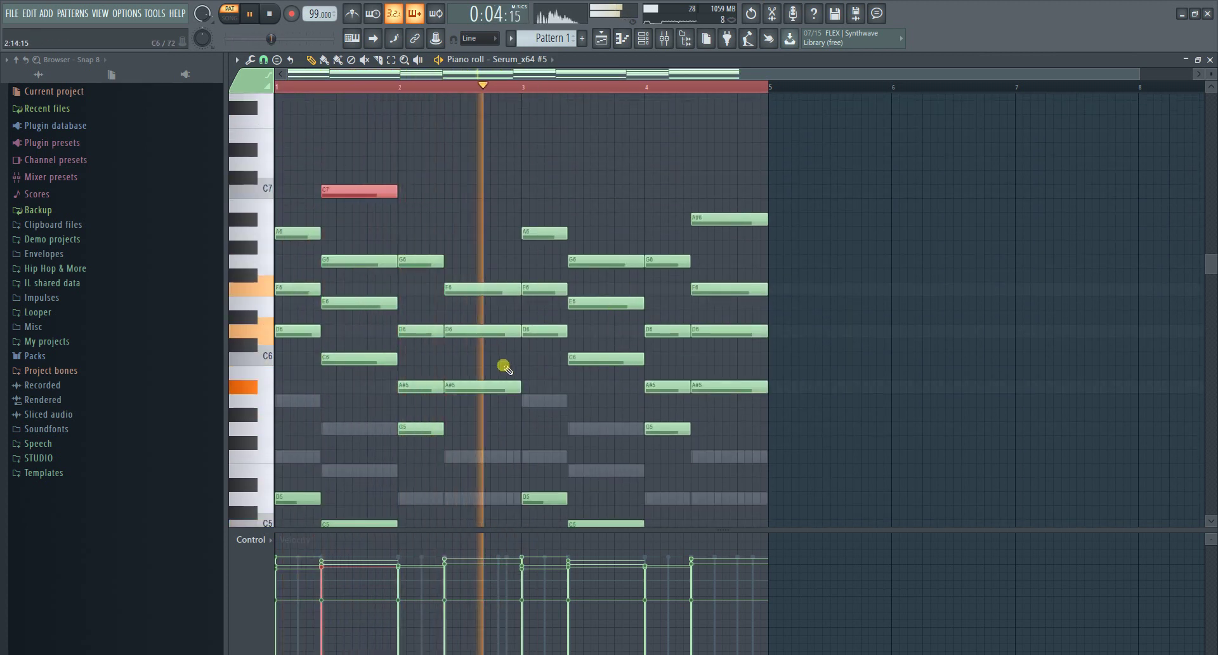
{"action": "mouse_move", "coordinate": [511, 388]}
{"action": "left_mouse_down"}
{"action": "mouse_move", "coordinate": [536, 384]}
{"action": "mouse_move", "coordinate": [509, 383]}
{"action": "left_mouse_up"}
{"action": "key", "text": "space"}
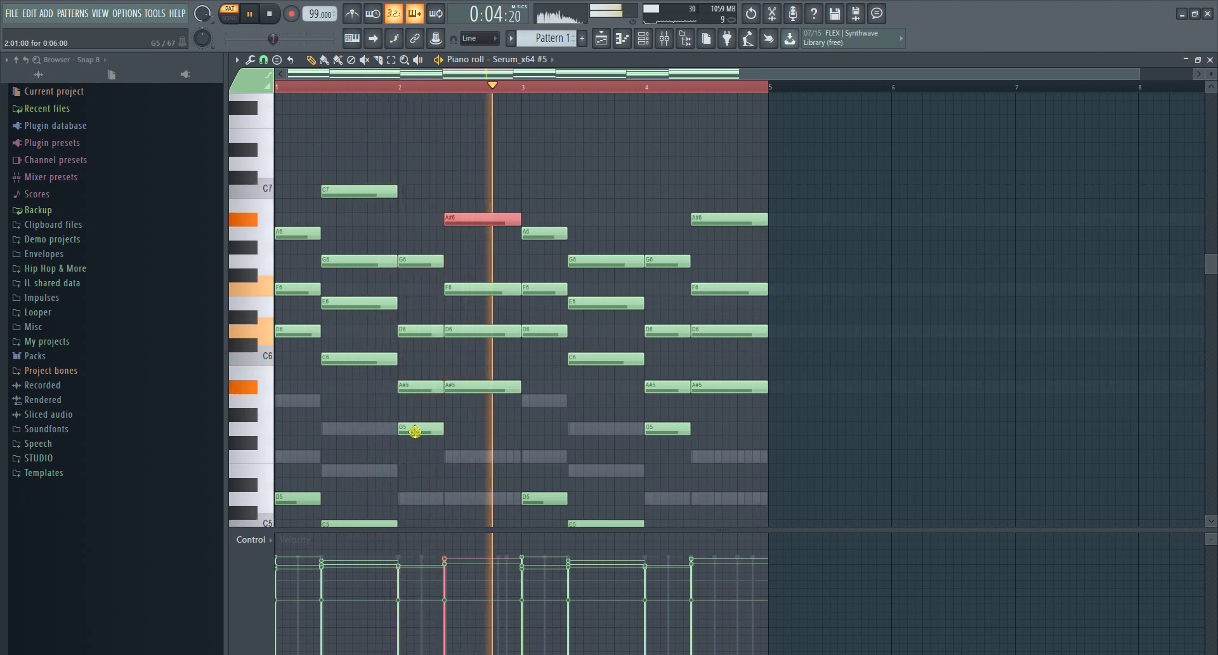
{"action": "left_click_drag", "start_coordinate": [414, 429], "coordinate": [454, 429]}
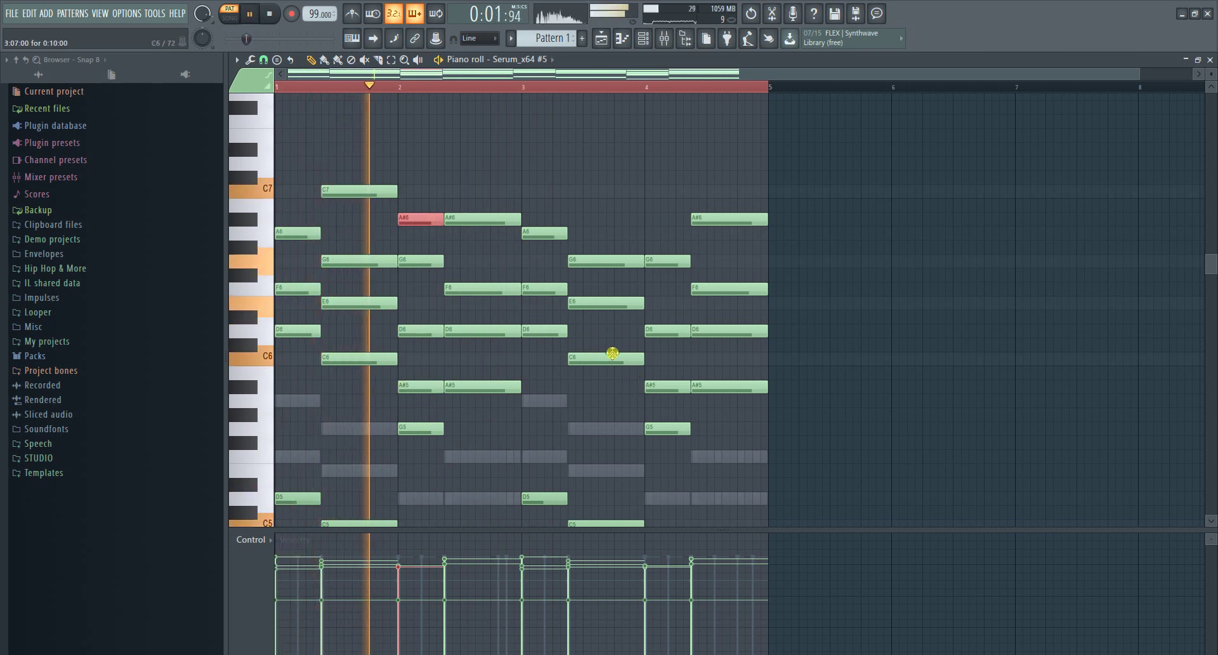
- Delete the chord notes in bars 3 and 4
{"action": "scroll", "coordinate": [612, 354], "scroll_direction": "down", "scroll_amount": 2}
{"action": "scroll", "coordinate": [610, 353], "scroll_direction": "up", "scroll_amount": 2}
{"action": "scroll", "coordinate": [647, 346], "scroll_direction": "down", "scroll_amount": 6}
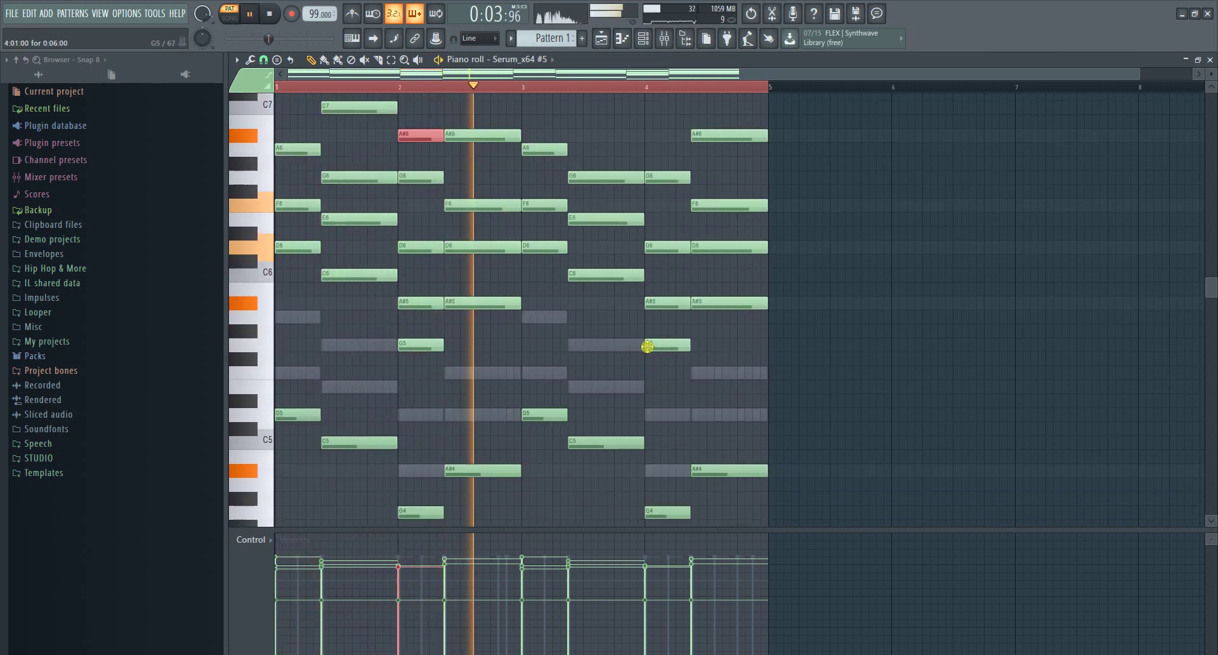
{"action": "scroll", "coordinate": [681, 371], "scroll_direction": "up", "scroll_amount": 6}
{"action": "scroll", "coordinate": [688, 381], "scroll_direction": "down", "scroll_amount": 6}
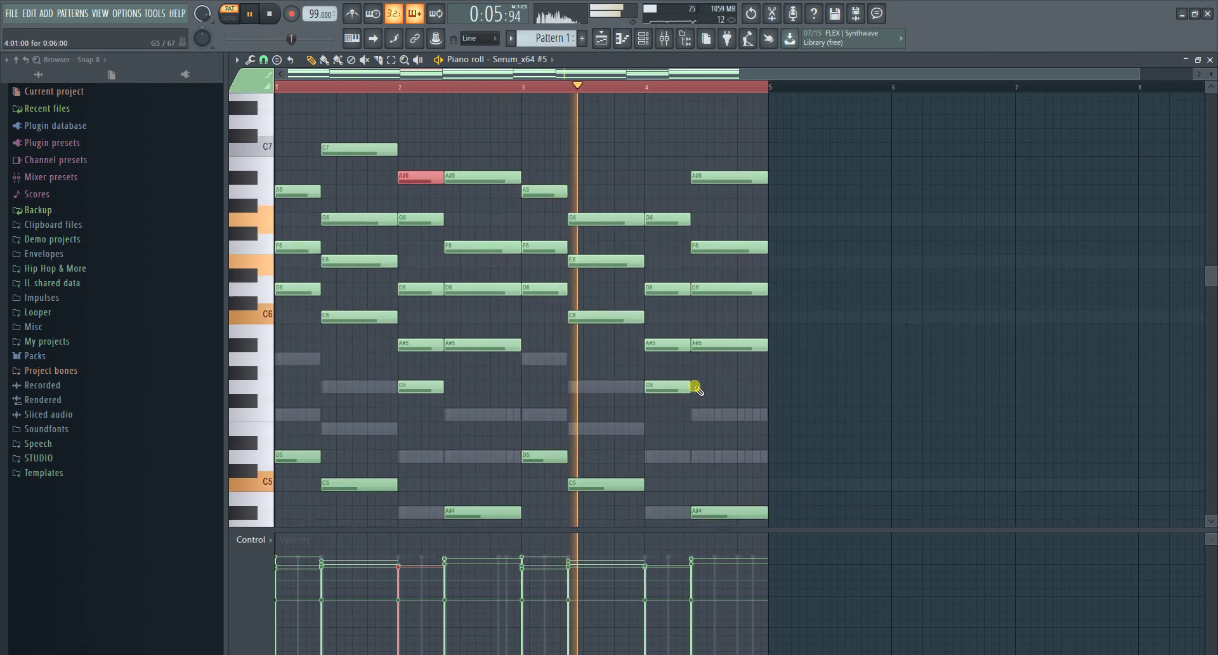
{"action": "left_click_drag", "start_coordinate": [804, 498], "coordinate": [551, 116]}
{"action": "key", "text": "Delete"}
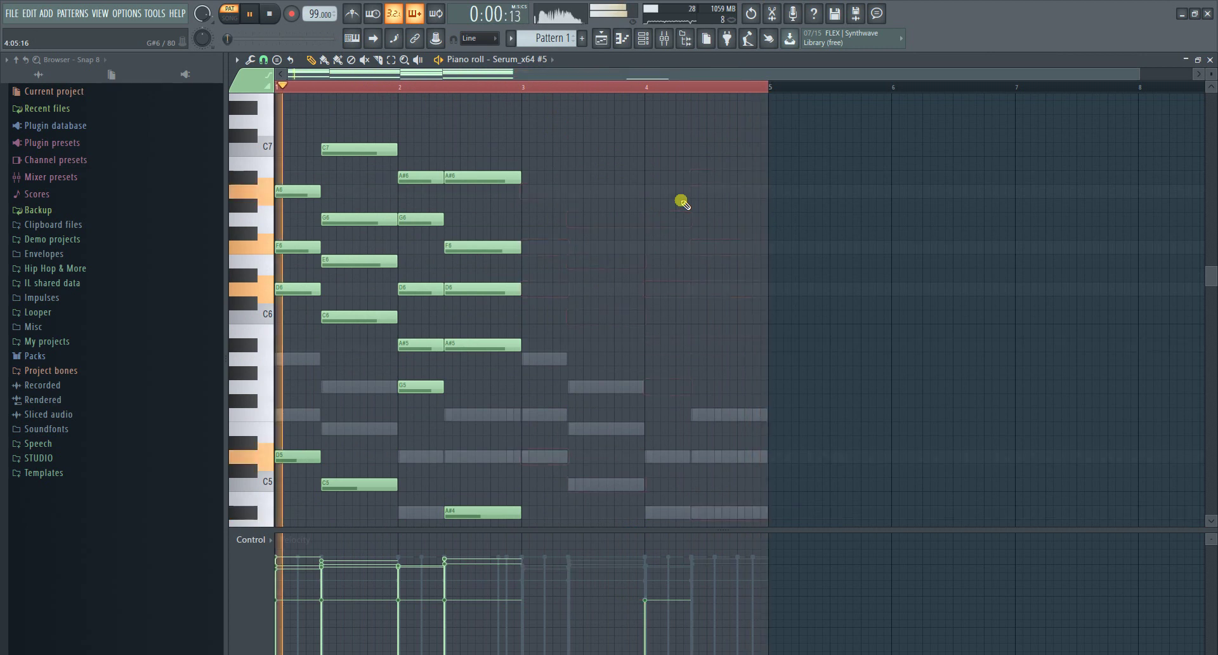
- Duplicate all the notes of bars 1 and 2 into bars 3 and 4
{"action": "scroll", "coordinate": [685, 266], "scroll_direction": "down", "scroll_amount": 7}
{"action": "scroll", "coordinate": [614, 342], "scroll_direction": "up", "scroll_amount": 13}
{"action": "key", "text": "ctrl+a"}
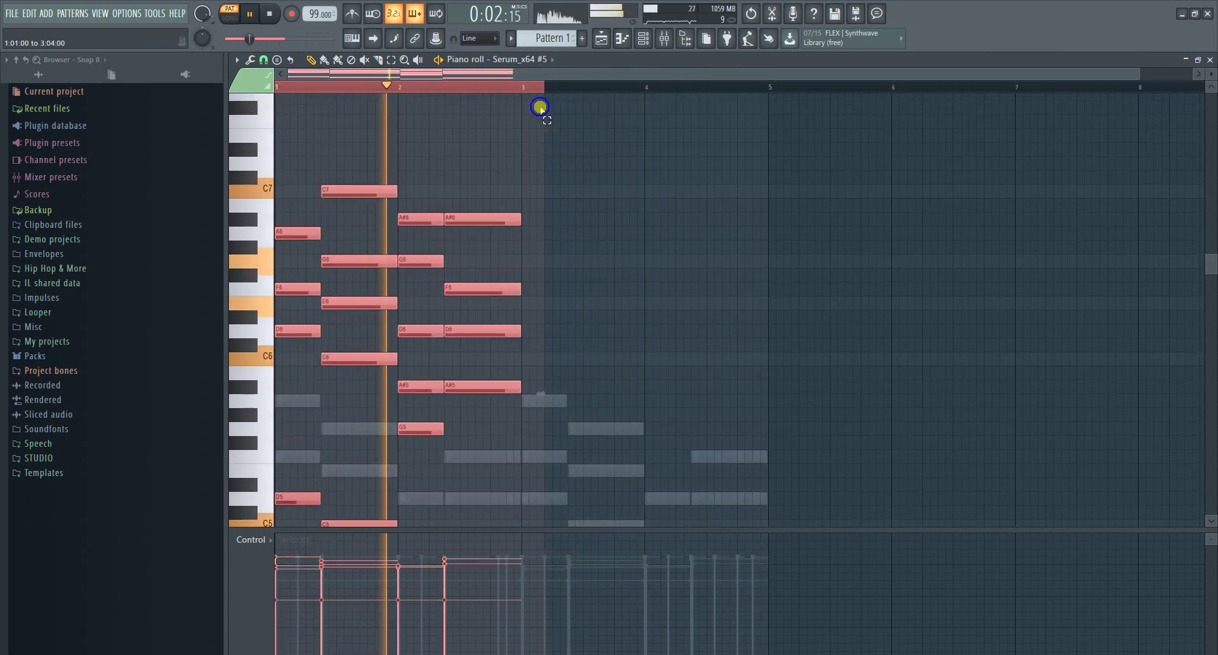
{"action": "key", "text": "ctrl+b"}
{"action": "key", "text": "ctrl+a"}
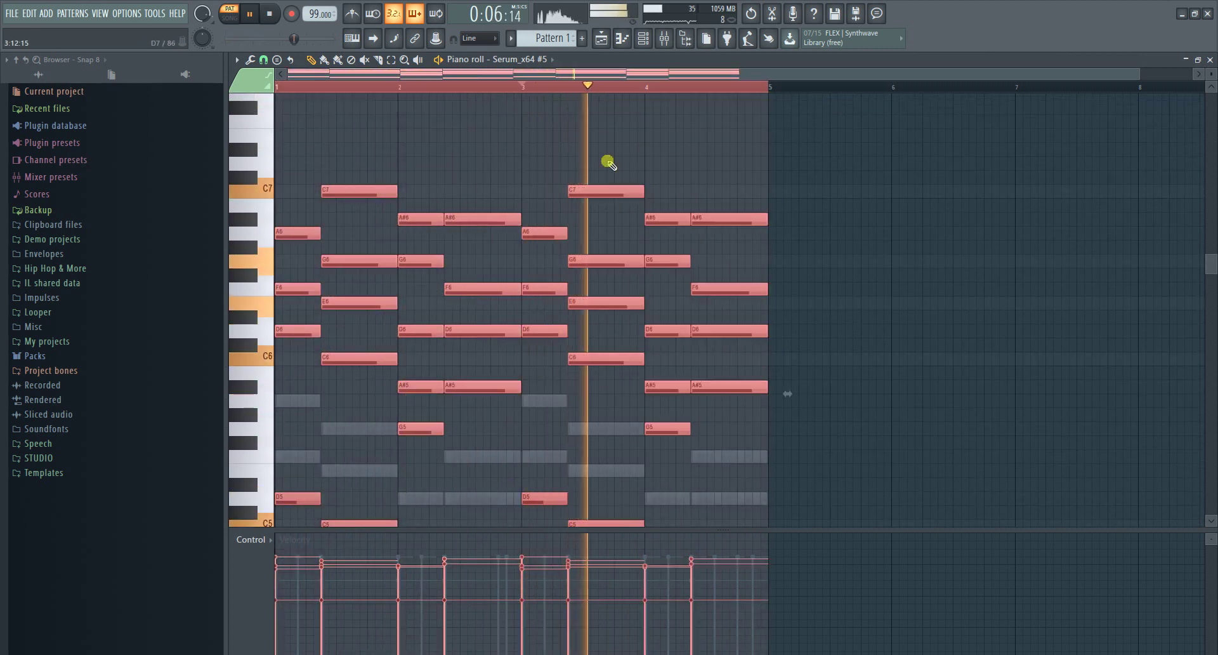
- Lower the mixer fader of the Serum_x64 #5 track slightly while the pattern plays
{"action": "left_click", "coordinate": [663, 39]}
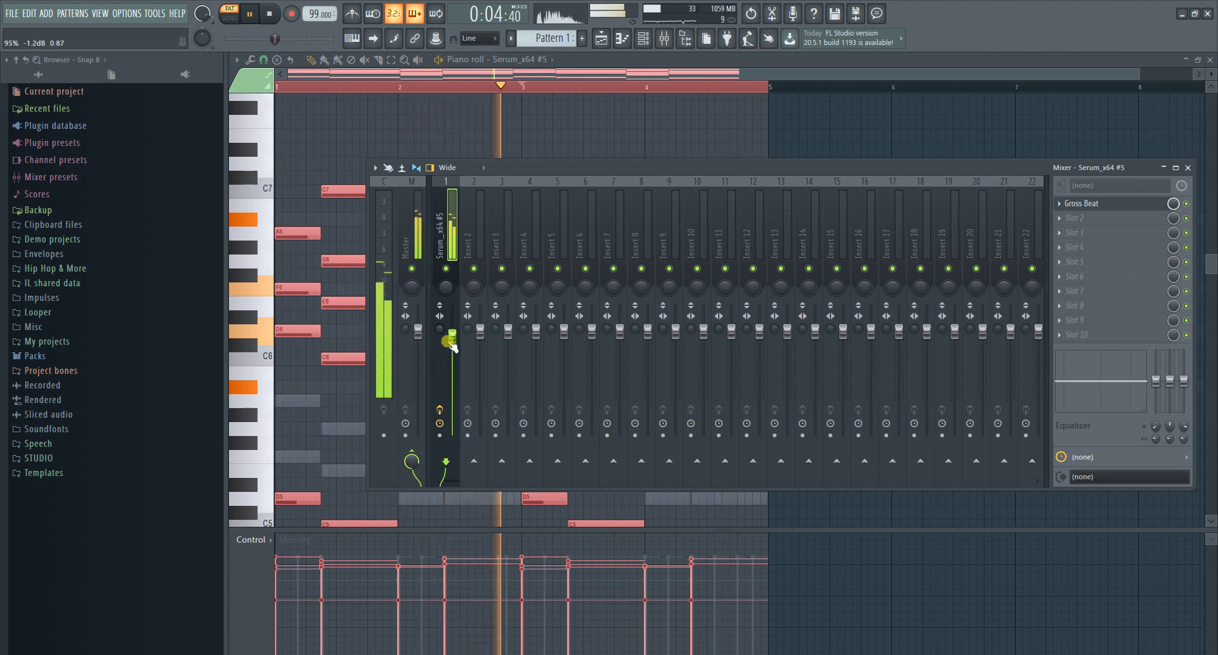
{"action": "left_click", "coordinate": [254, 17]}
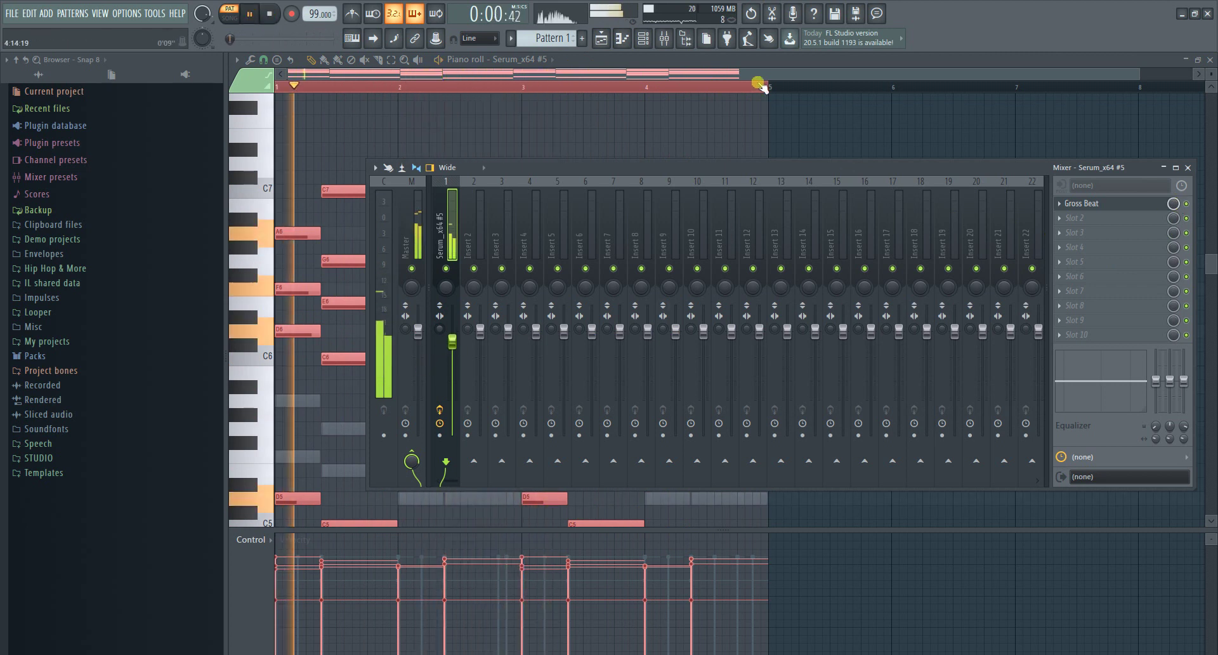
- Show the playlist and channel rack, unsolo Serum_x64 #5 so all channels play, and expand the STUDIO sample folder
{"action": "left_click", "coordinate": [627, 43]}
{"action": "left_click", "coordinate": [603, 41]}
{"action": "left_click", "coordinate": [649, 42]}
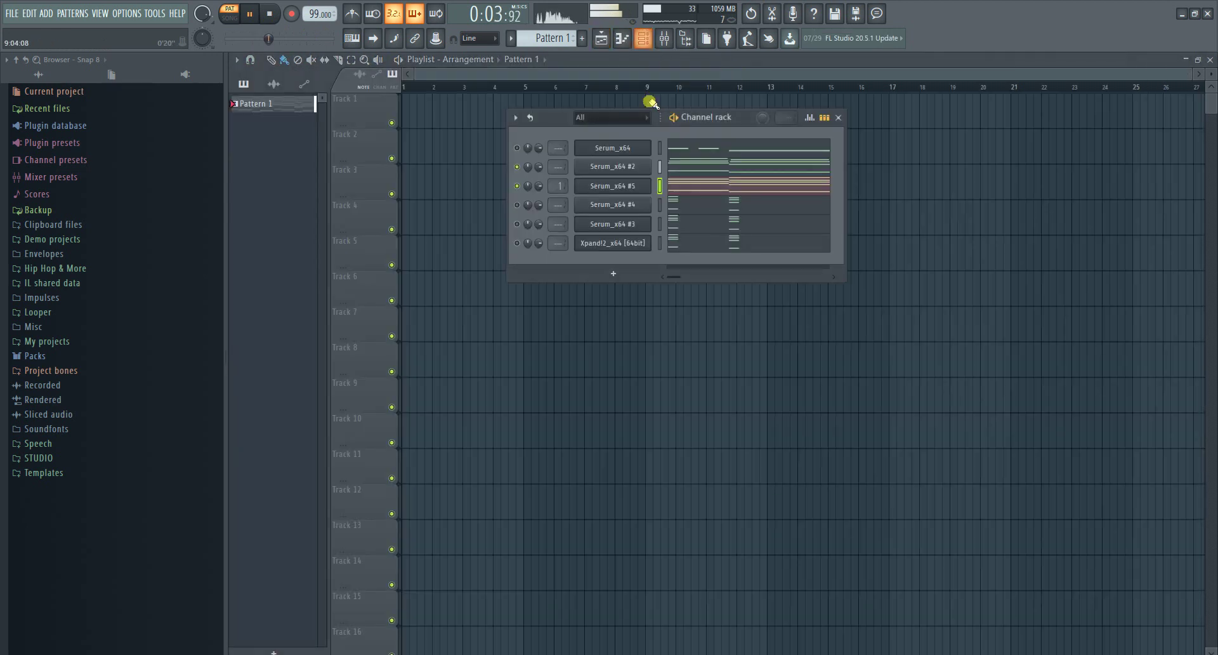
{"action": "right_click", "coordinate": [515, 185]}
{"action": "left_click", "coordinate": [520, 190]}
{"action": "right_click", "coordinate": [517, 187]}
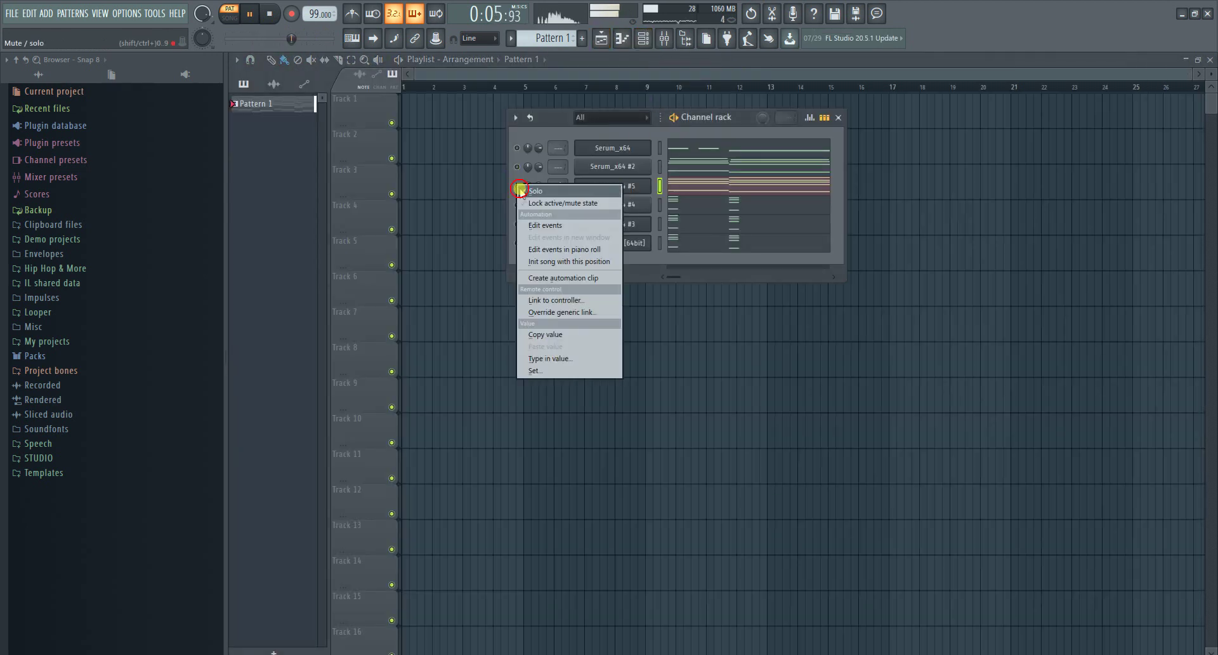
{"action": "left_click", "coordinate": [521, 189]}
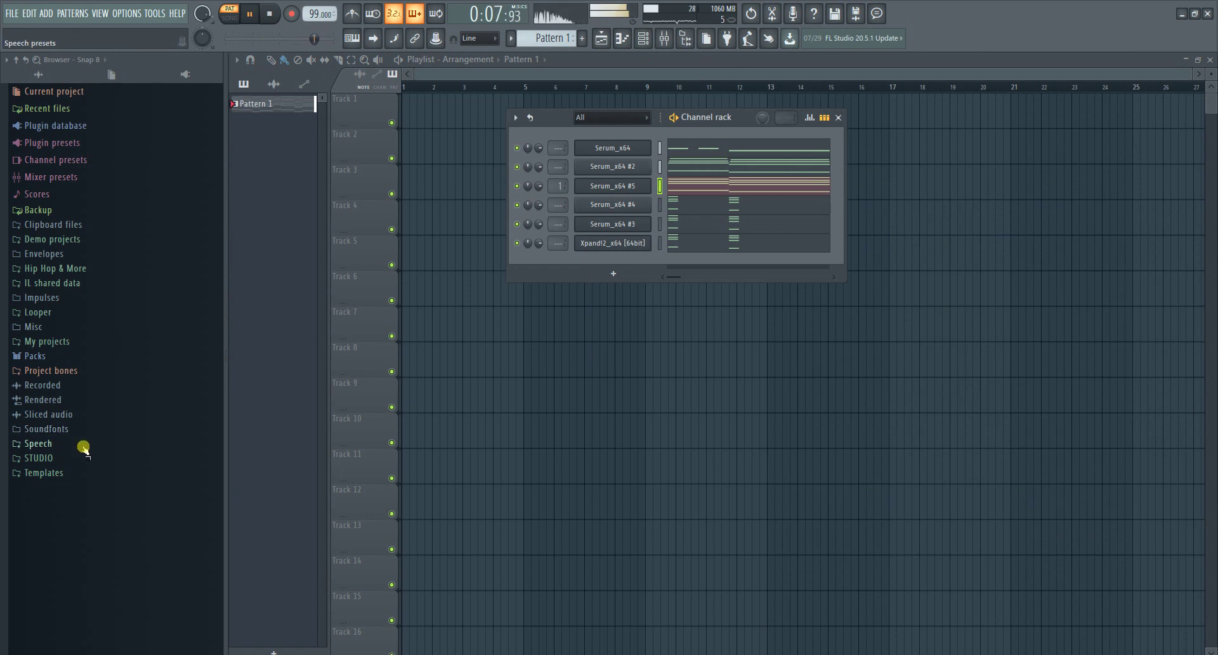
{"action": "left_click", "coordinate": [39, 458]}
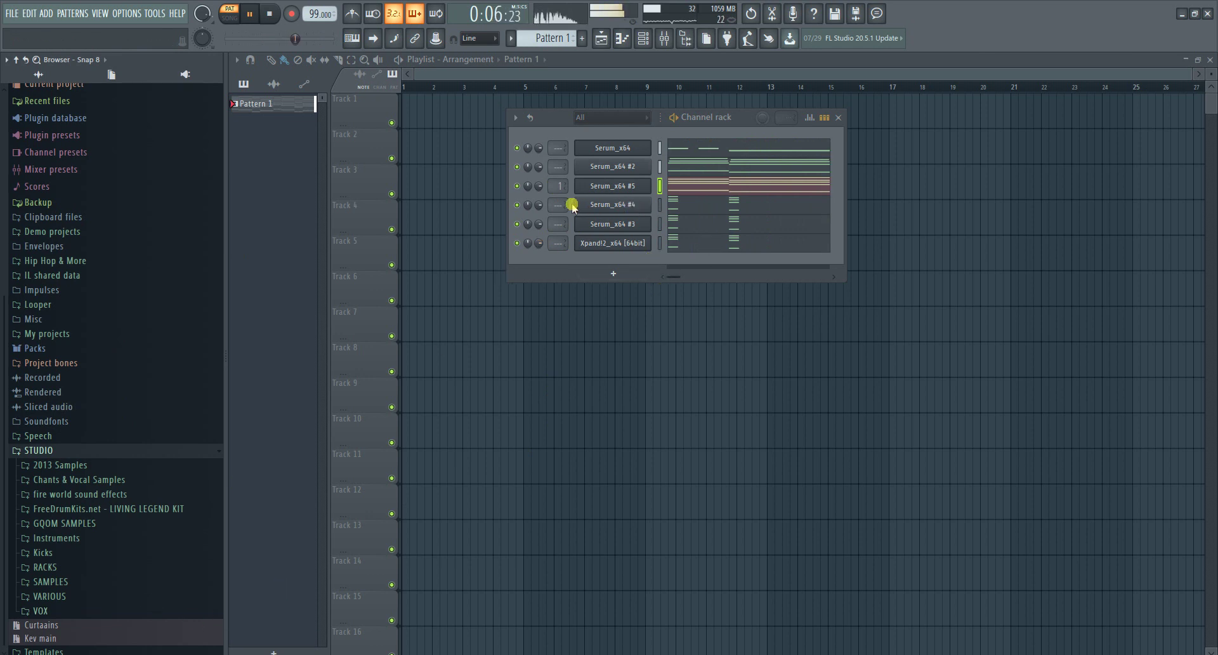
- Add the Best Kick sample from VARIOUS > mai Drum Kit 2 > Kicks as the first channel in the channel rack
{"action": "left_click", "coordinate": [76, 595]}
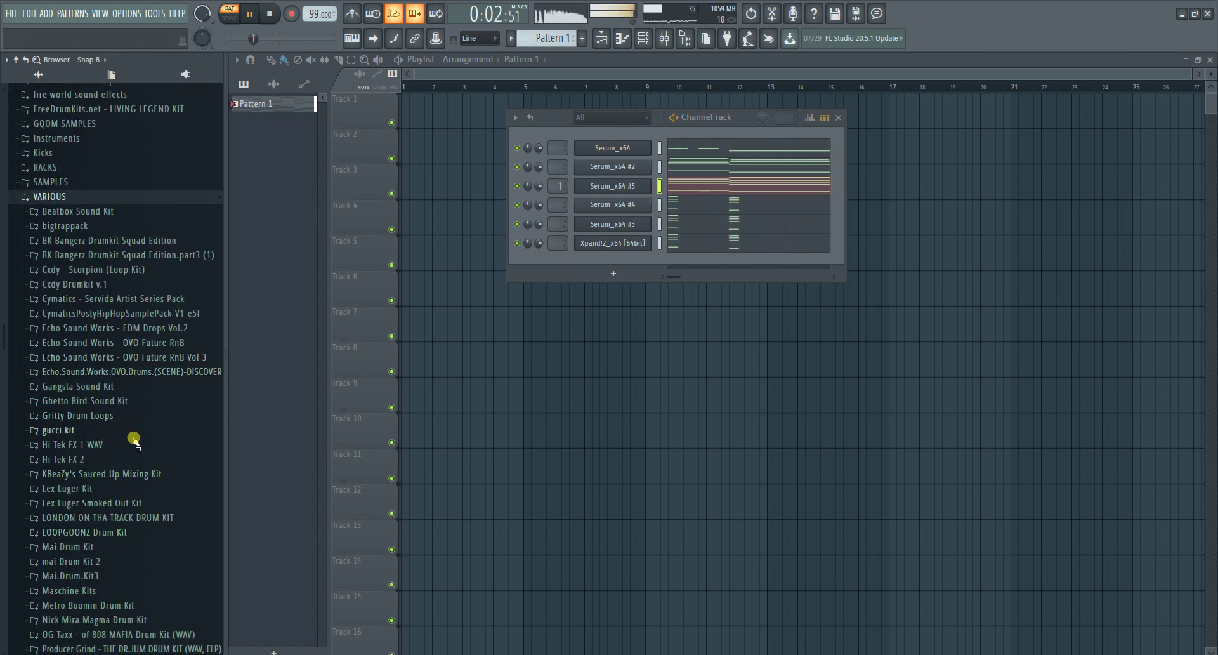
{"action": "scroll", "coordinate": [131, 442], "scroll_direction": "down", "scroll_amount": 5}
{"action": "left_click", "coordinate": [96, 321]}
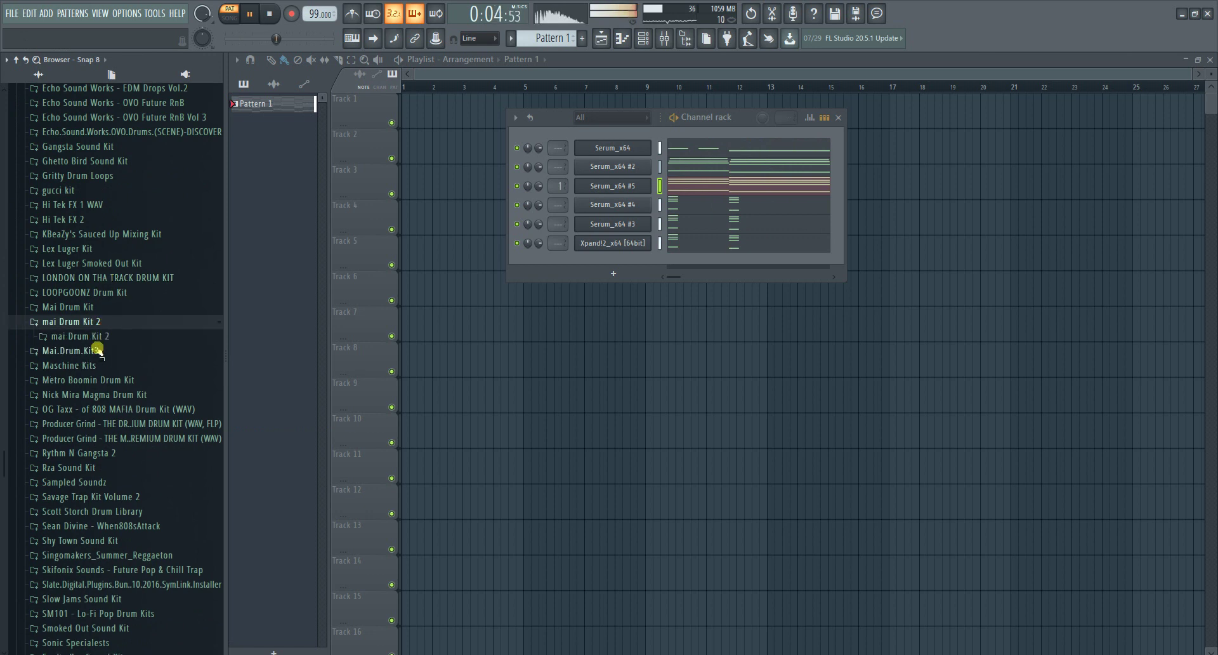
{"action": "left_click", "coordinate": [96, 336]}
{"action": "left_click", "coordinate": [70, 409]}
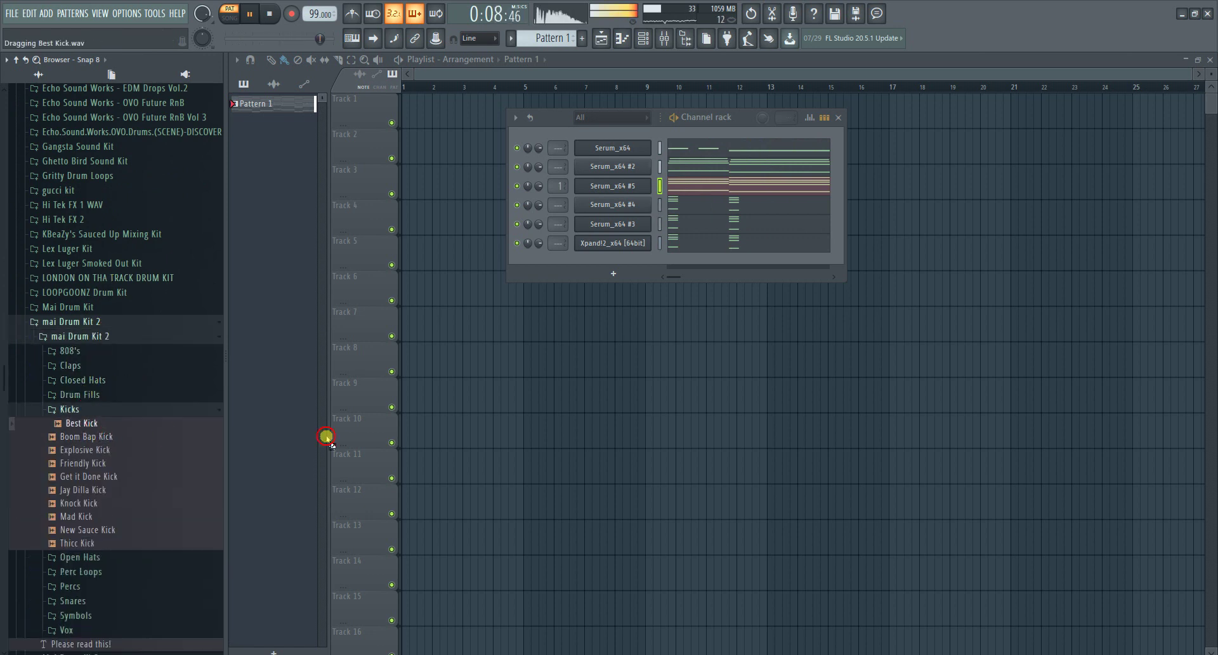
{"action": "left_click_drag", "start_coordinate": [581, 143], "coordinate": [579, 145]}
- Open the piano roll of Best Kick and place a C5 kick note at the start of bar 1
{"action": "right_click", "coordinate": [640, 141]}
{"action": "left_click", "coordinate": [658, 148]}
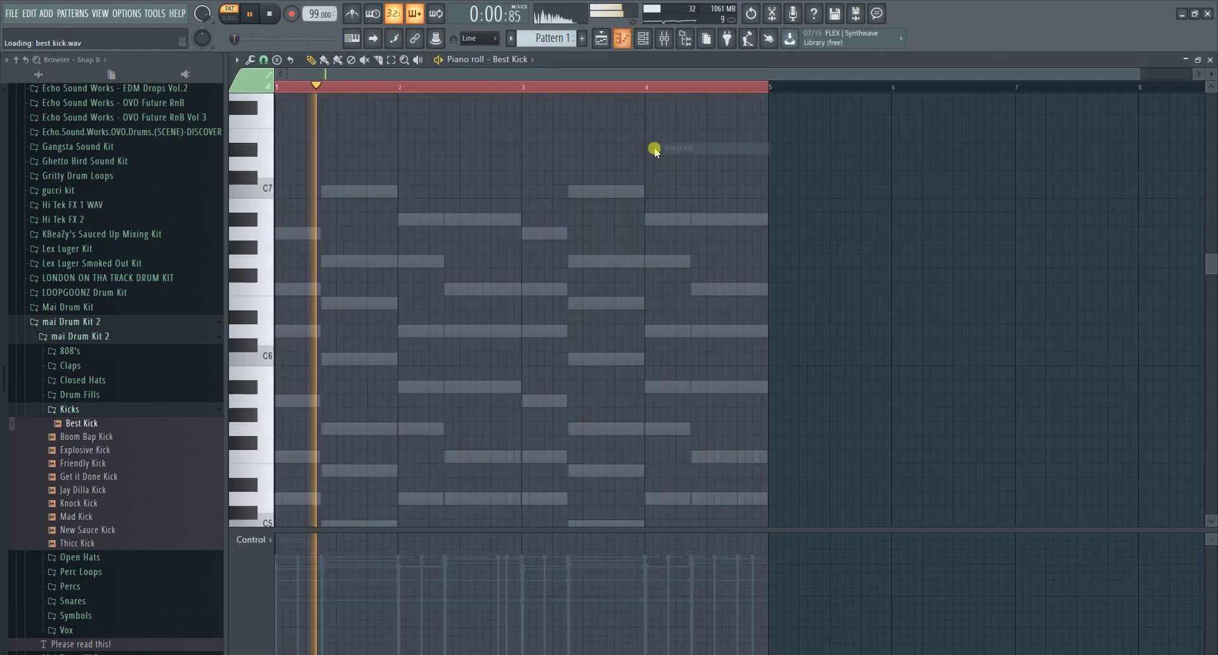
{"action": "scroll", "coordinate": [438, 327], "scroll_direction": "down", "scroll_amount": 6}
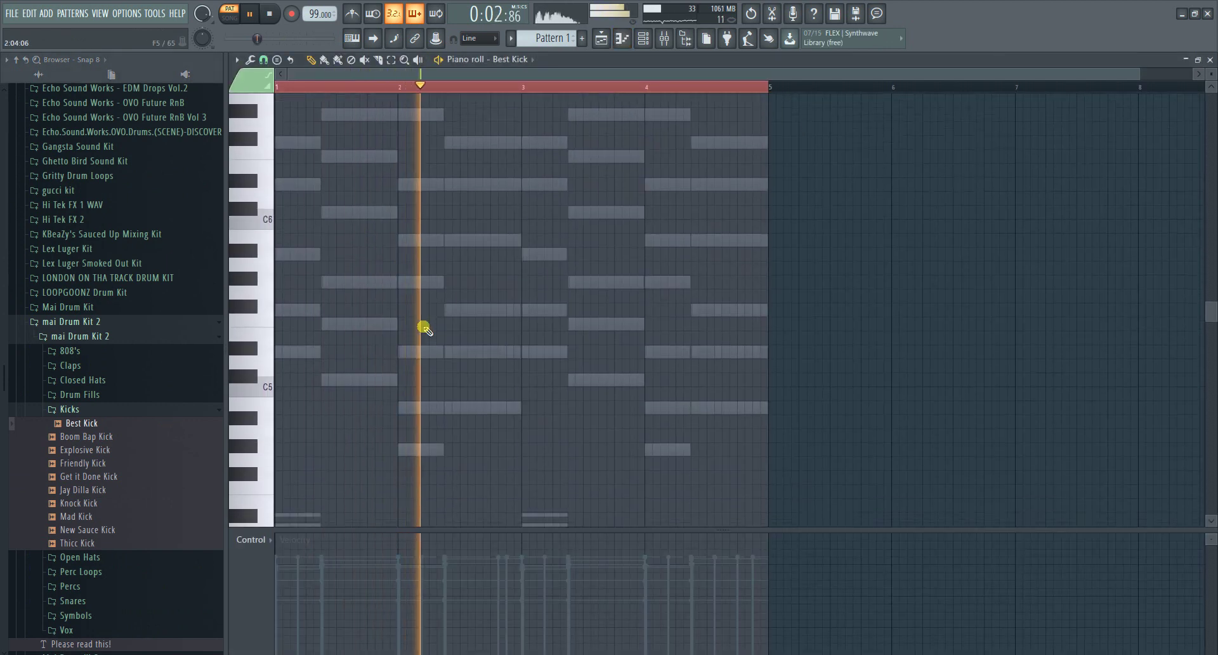
{"action": "left_click_drag", "start_coordinate": [292, 278], "coordinate": [287, 280]}
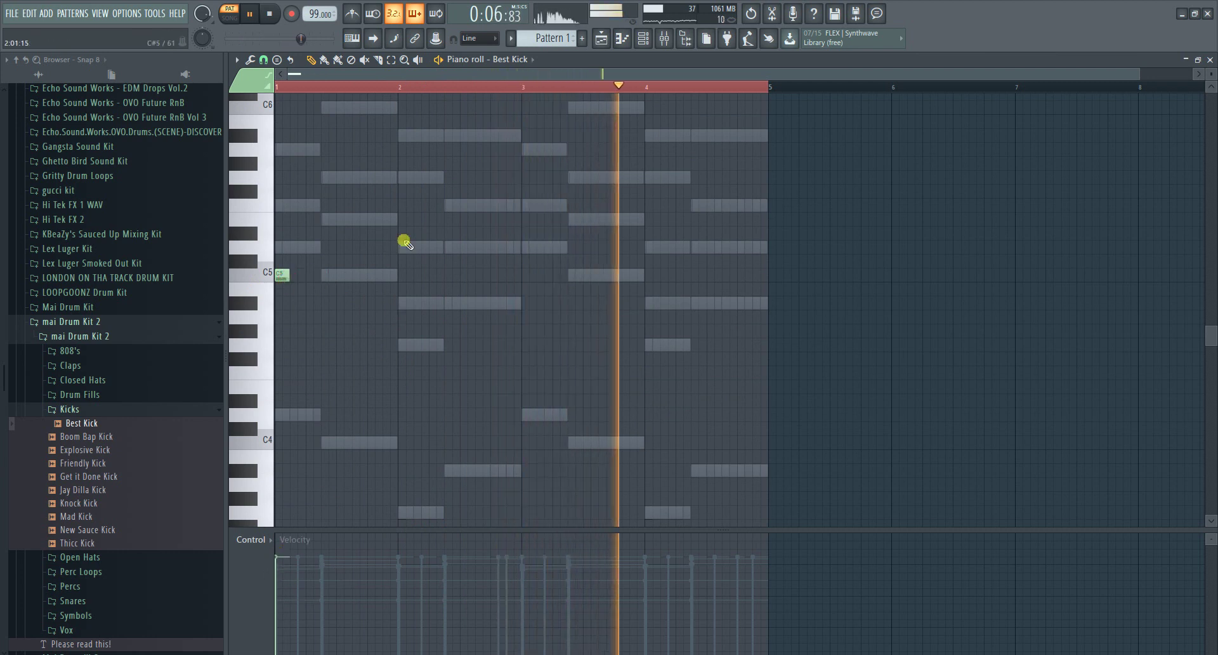
- Complete a two-bar C5 kick pattern following the chord rhythm in bars 1 and 2, using one-step notes
{"action": "key", "text": "space"}
{"action": "key", "text": "space"}
{"action": "left_click", "coordinate": [326, 274]}
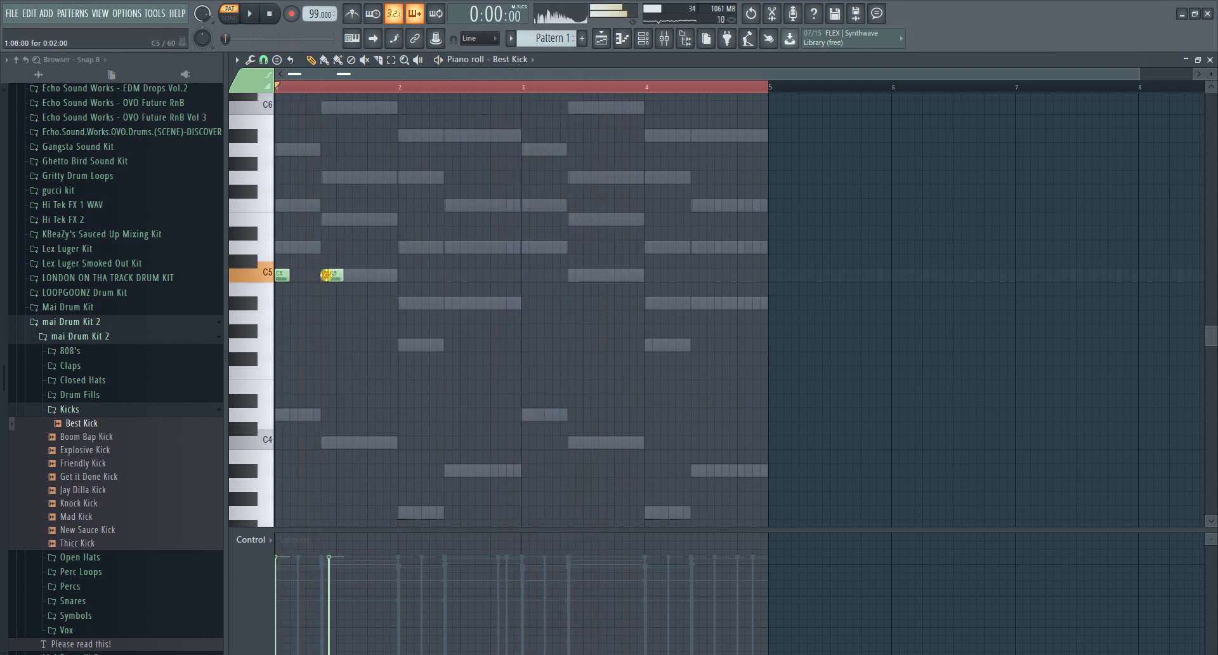
{"action": "key", "text": "space"}
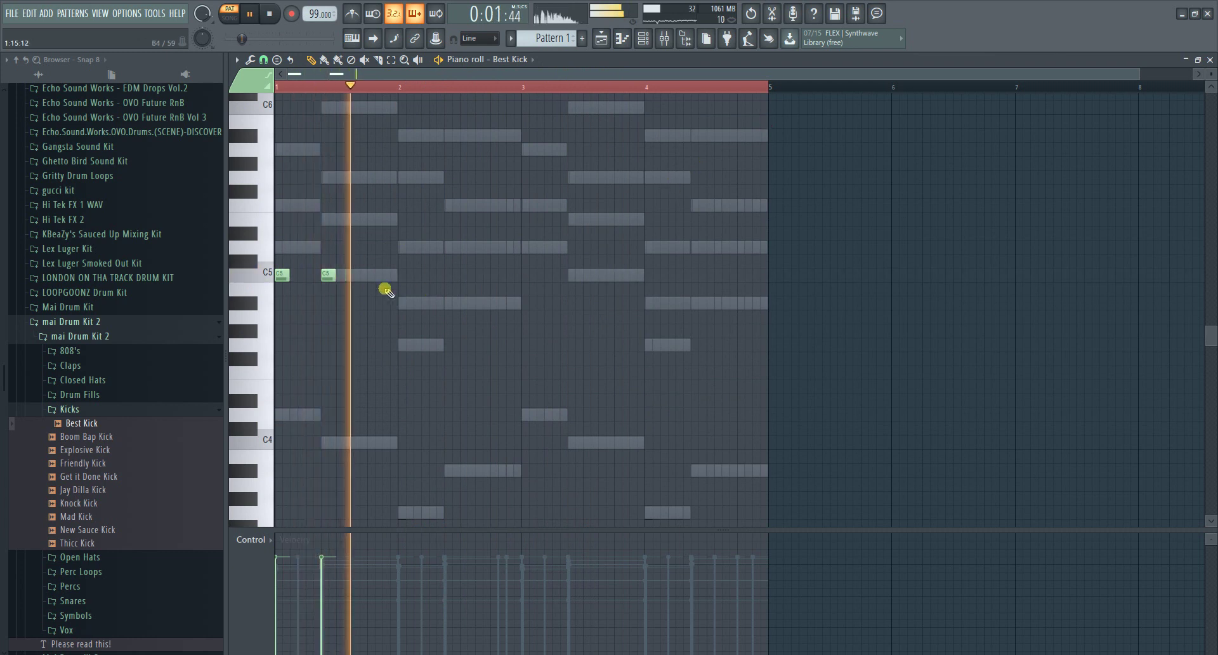
{"action": "key", "text": "space"}
{"action": "key", "text": "space"}
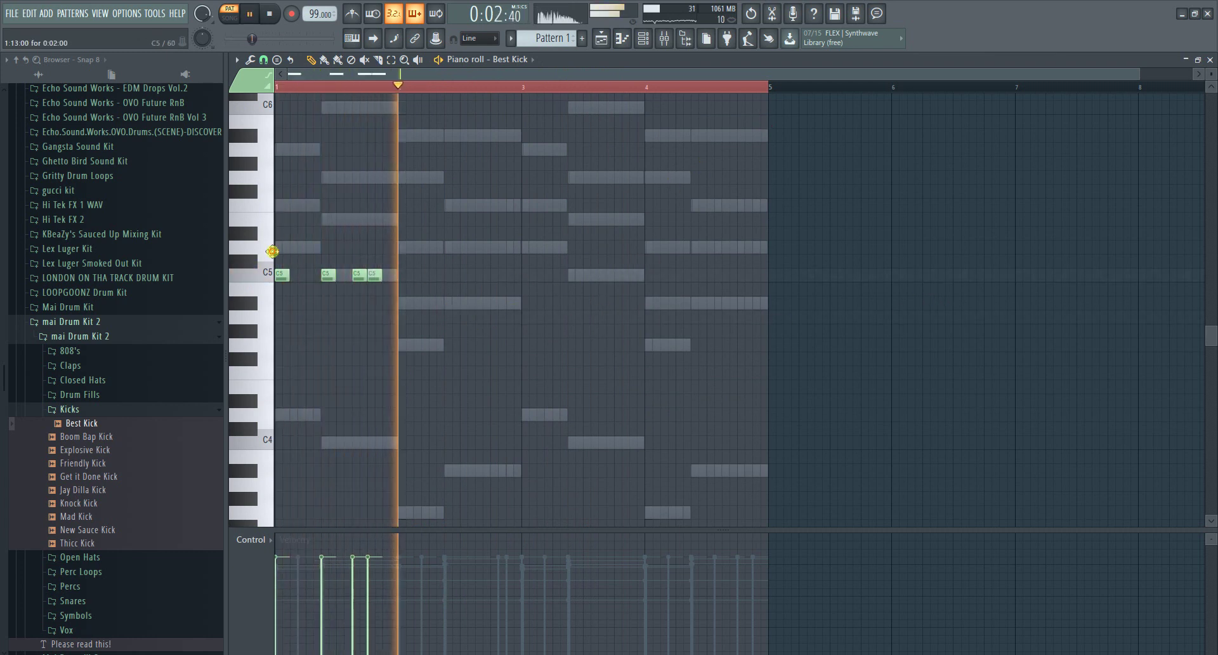
{"action": "key", "text": "ctrl+a"}
{"action": "key", "text": "space"}
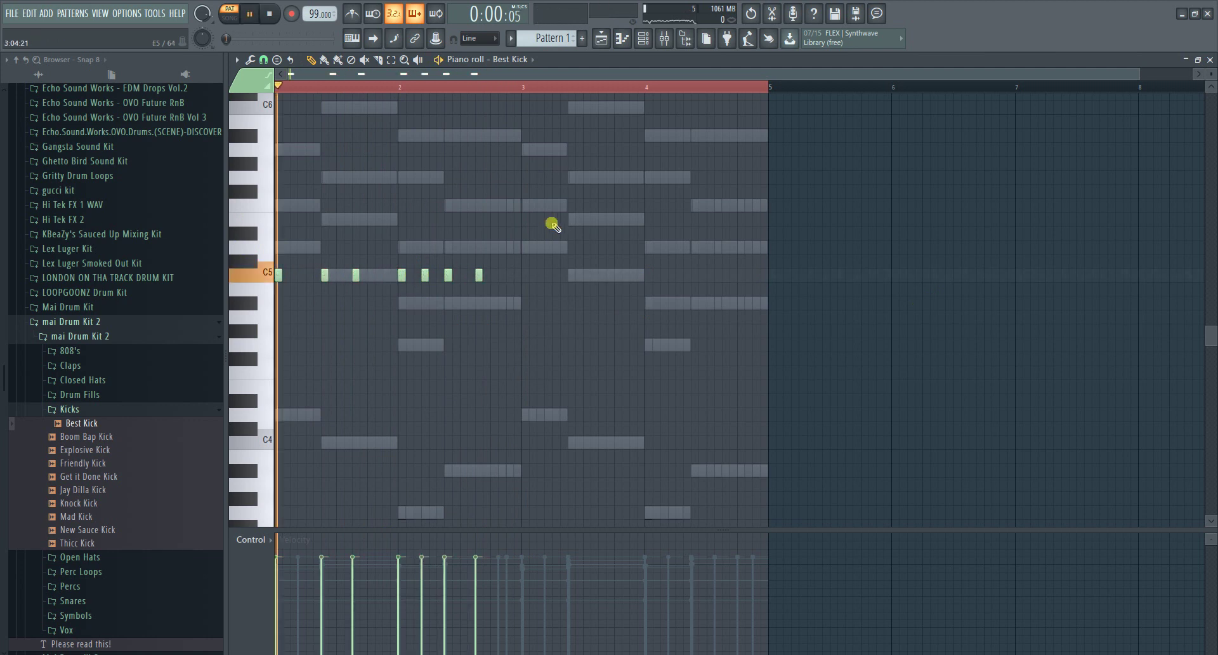
- Duplicate the two-bar kick pattern into bars 3 and 4, and add an extra kick on step 15 of bars 2 and 4
{"action": "key", "text": "ctrl+a"}
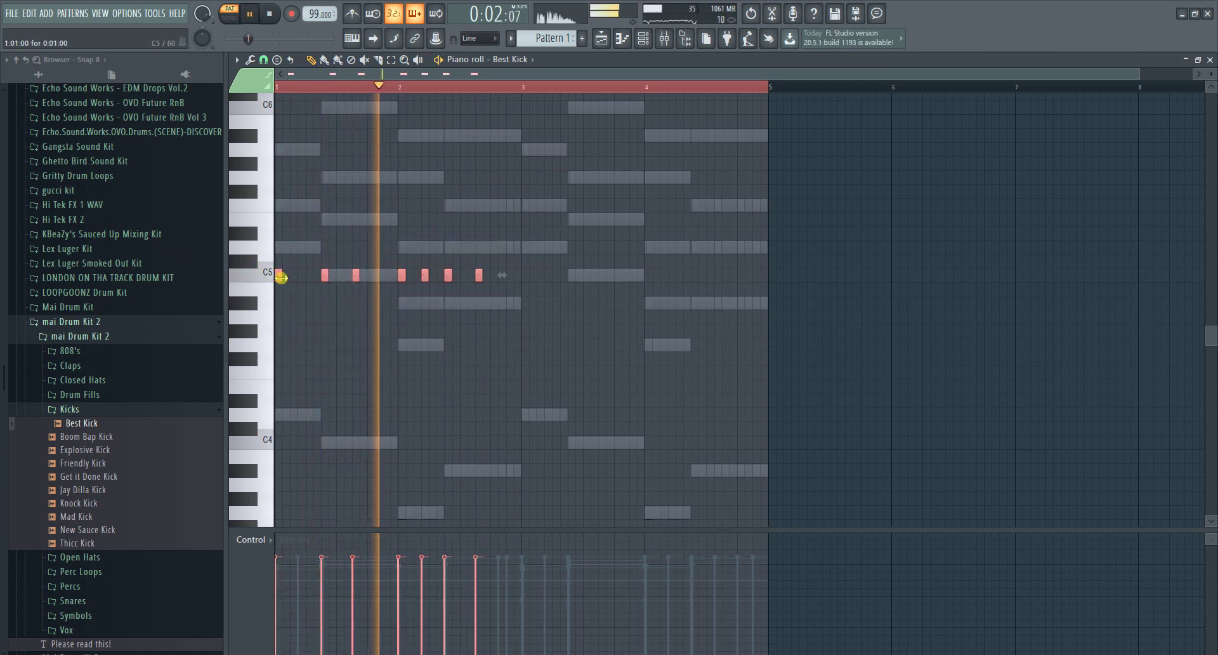
{"action": "left_click_drag", "start_coordinate": [279, 278], "coordinate": [526, 284], "text": "shift"}
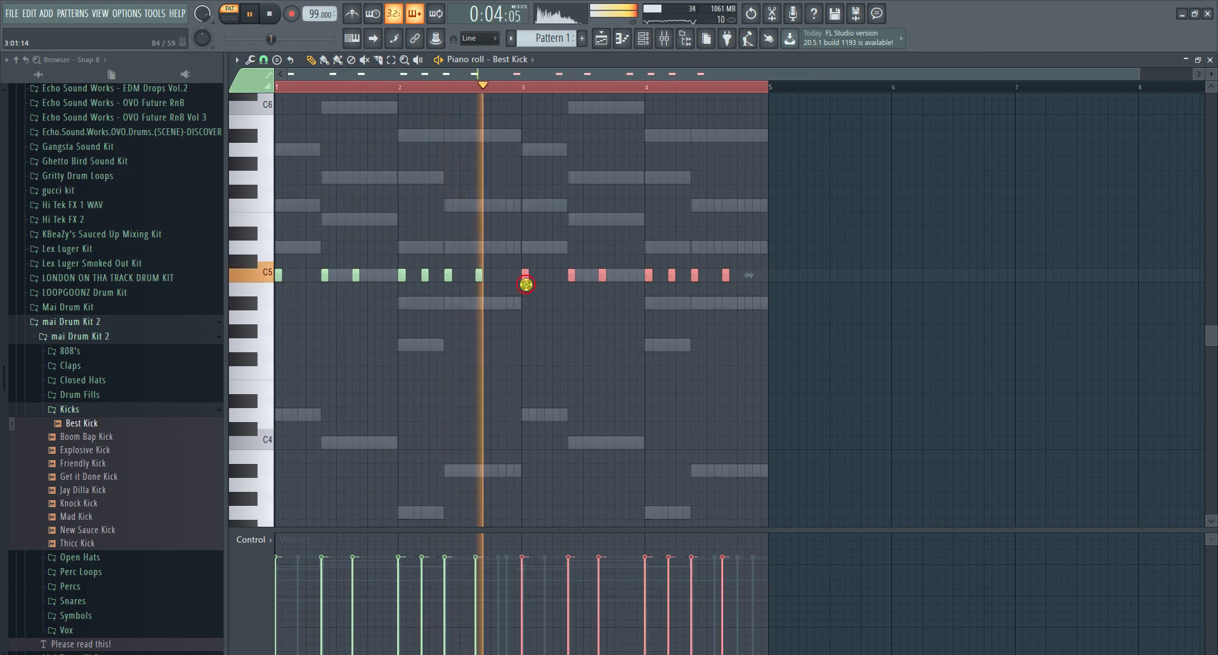
{"action": "key", "text": "ctrl+d"}
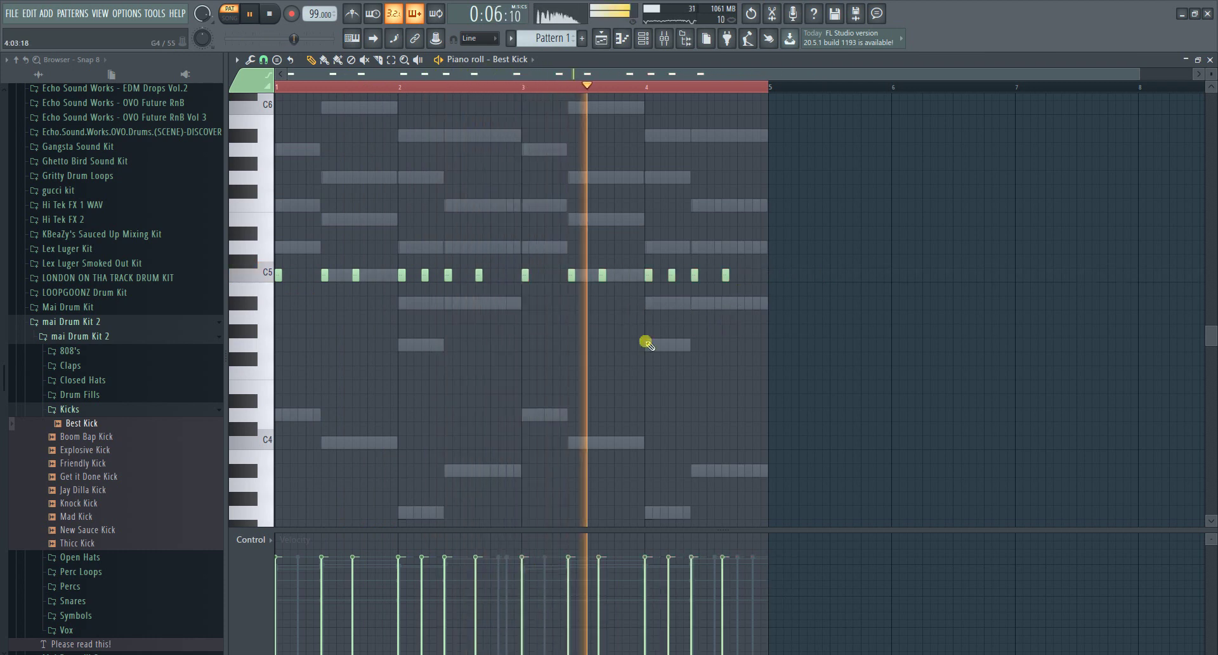
{"action": "left_click", "coordinate": [509, 275]}
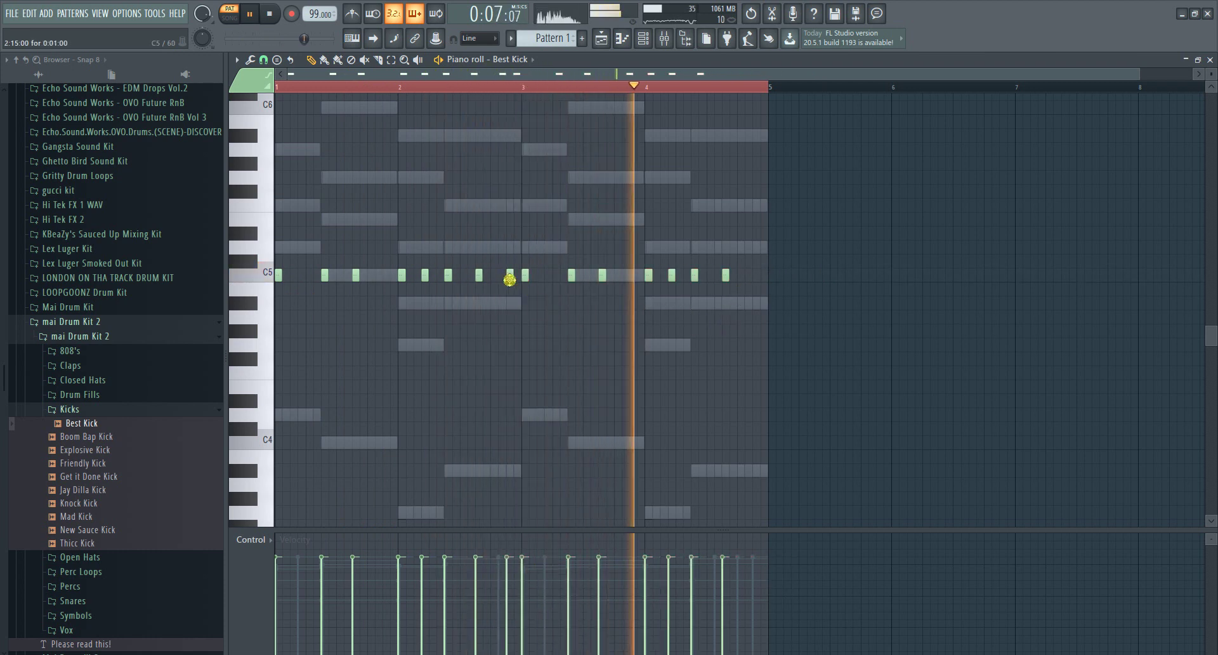
{"action": "left_click", "coordinate": [755, 275]}
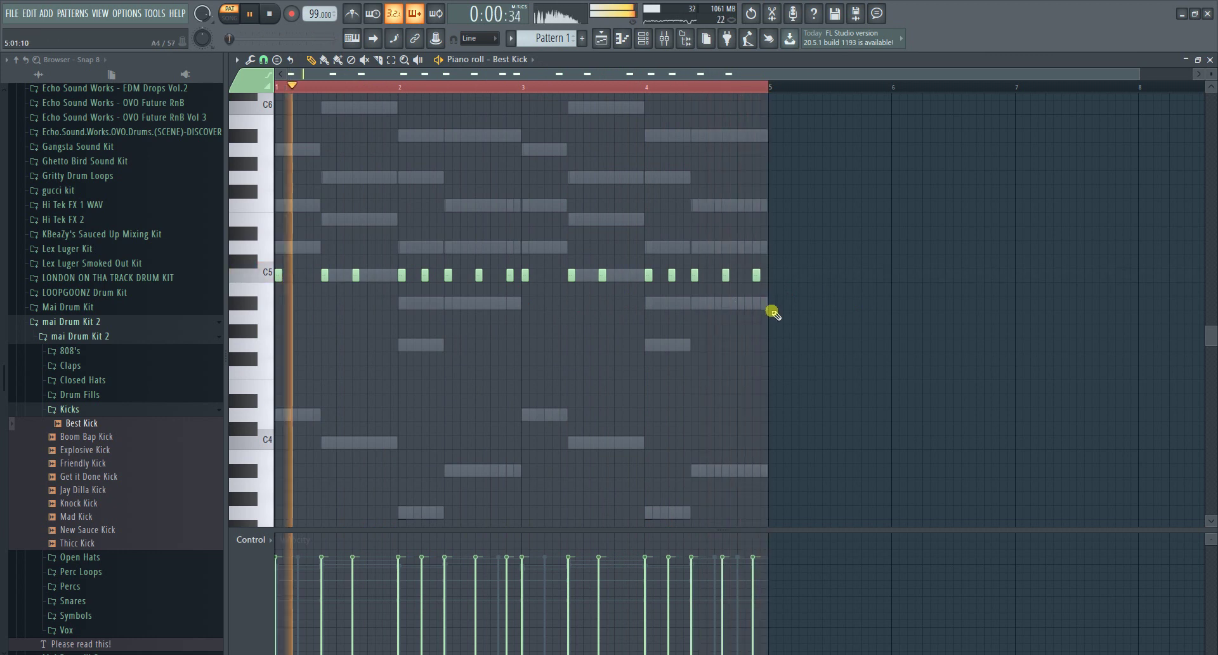
- Show the channel rack, stop playback, and audition the clap samples in the kit's Claps folder
{"action": "left_click", "coordinate": [643, 39]}
{"action": "key", "text": "space"}
{"action": "left_click", "coordinate": [96, 366]}
{"action": "left_click", "coordinate": [100, 397]}
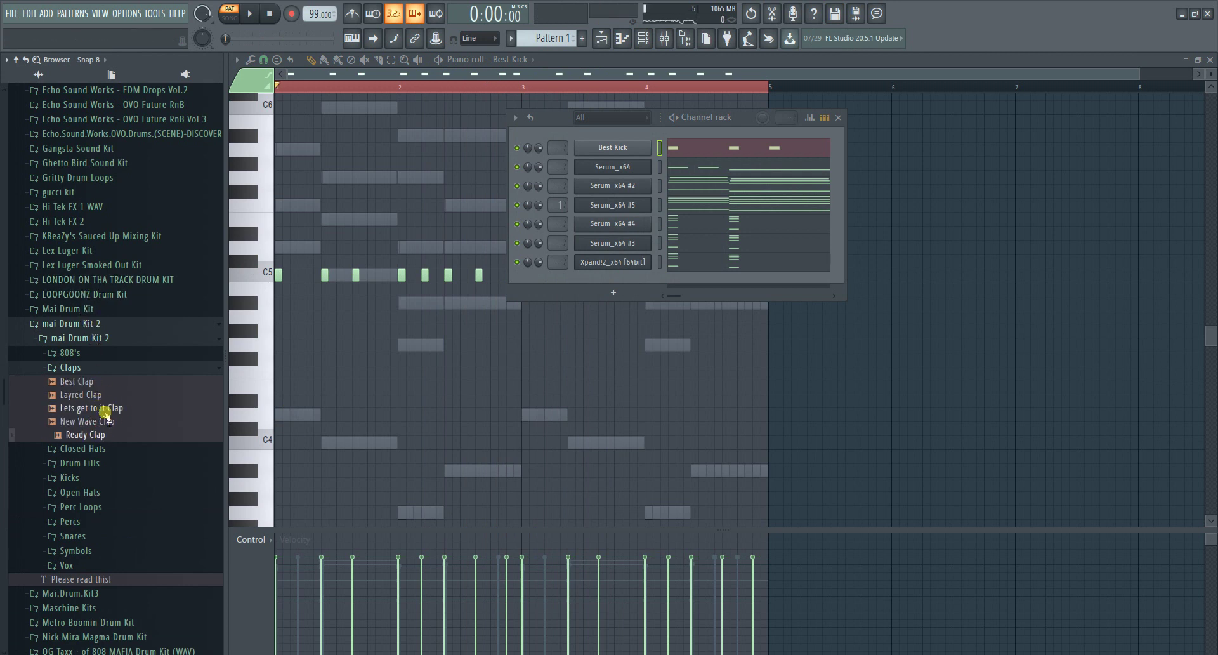
{"action": "left_click", "coordinate": [94, 367]}
- Add the Lo-fi Snare and Legendary Snare samples from the Snares folder to the channel rack below Best Kick
{"action": "left_click", "coordinate": [99, 469]}
{"action": "scroll", "coordinate": [99, 498], "scroll_direction": "down", "scroll_amount": 7}
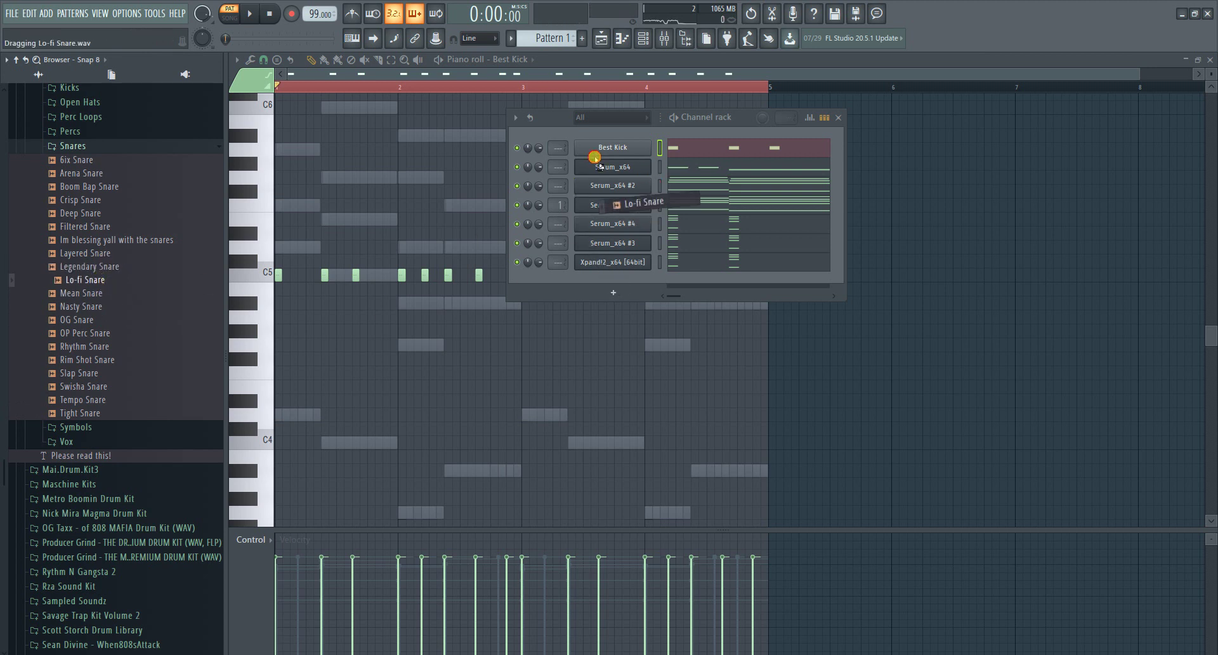
{"action": "left_click_drag", "start_coordinate": [595, 158], "coordinate": [576, 177]}
- Open the piano roll of Legendary Snare and place C5 hits in bar 1, with the first on step 4
{"action": "right_click", "coordinate": [632, 189]}
{"action": "left_click", "coordinate": [674, 187]}
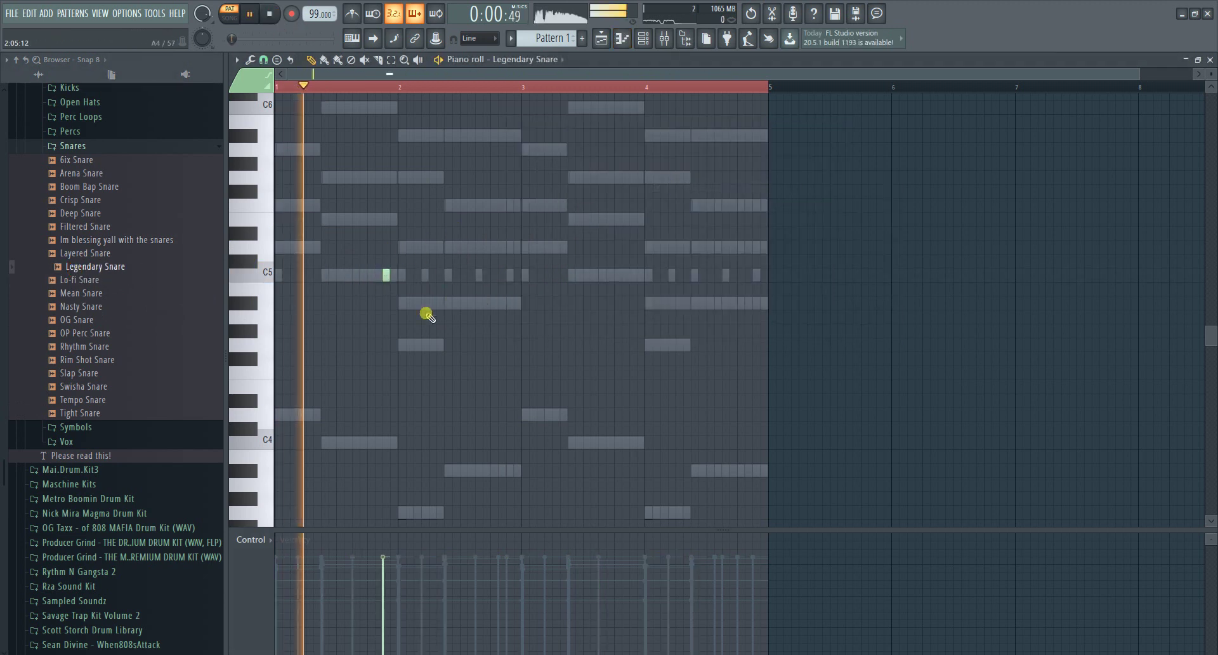
{"action": "key", "text": "space"}
{"action": "left_click", "coordinate": [310, 275]}
{"action": "key", "text": "space"}
{"action": "left_click_drag", "start_coordinate": [303, 272], "coordinate": [295, 273]}
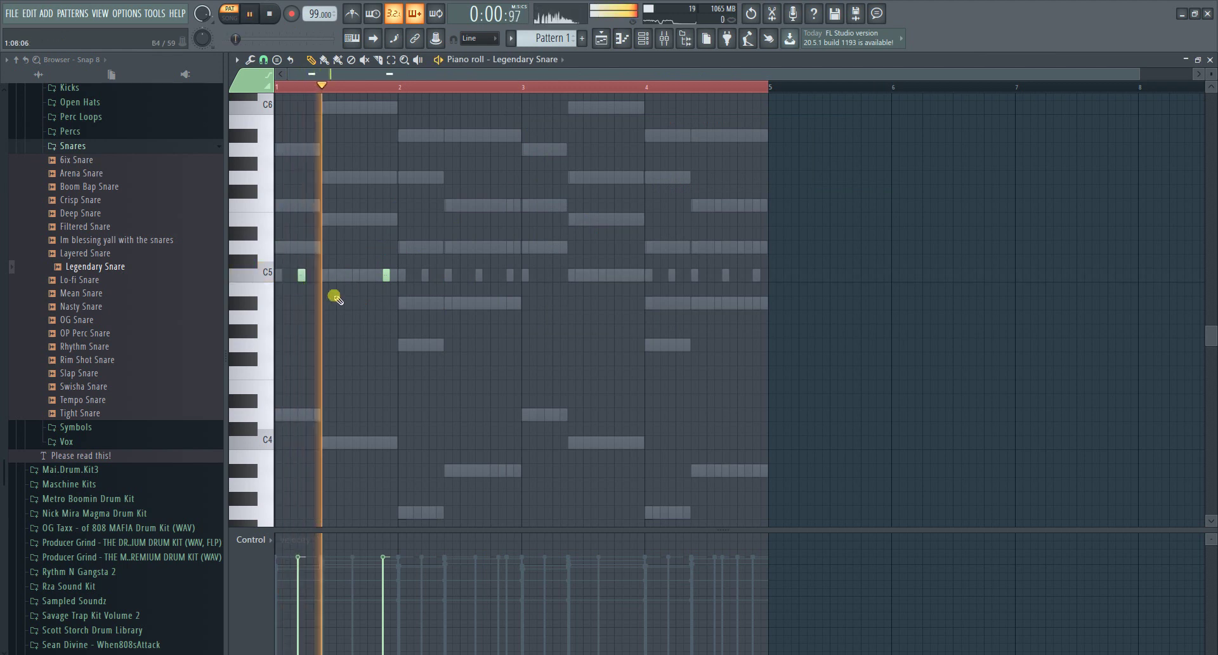
- Place the second Legendary Snare hit on step 13 of bar 1 and delete the hit on step 15
{"action": "left_click", "coordinate": [363, 275]}
{"action": "key", "text": "space"}
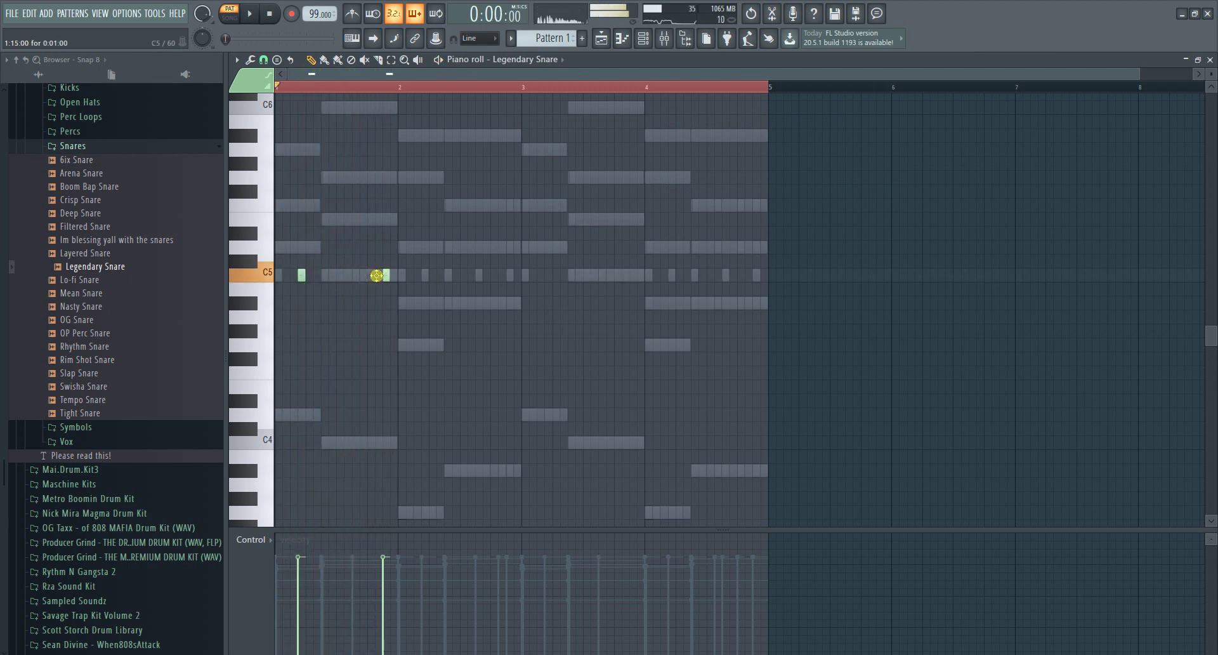
{"action": "left_click_drag", "start_coordinate": [377, 275], "coordinate": [367, 275]}
{"action": "key", "text": "space"}
{"action": "key", "text": "space"}
{"action": "right_click", "coordinate": [387, 275]}
{"action": "key", "text": "space"}
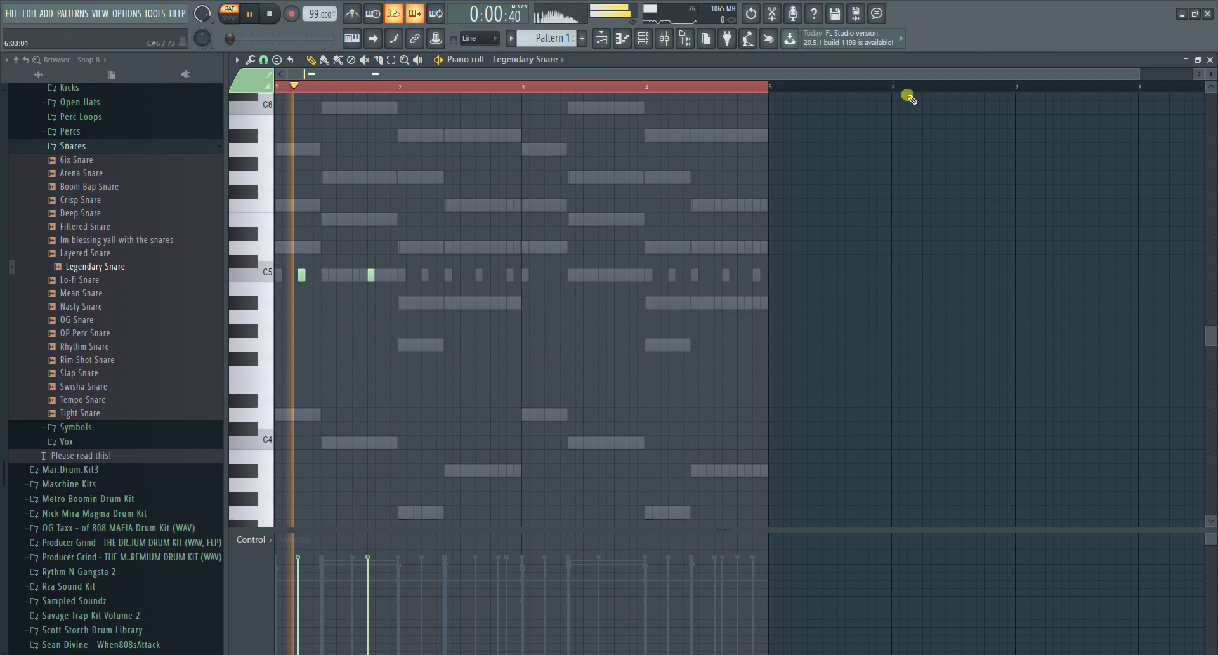
- Duplicate the two Legendary Snare hits of bar 1 into bars 2, 3 and 4
{"action": "right_click", "coordinate": [755, 86]}
{"action": "scroll", "coordinate": [507, 279], "scroll_direction": "up", "scroll_amount": 2}
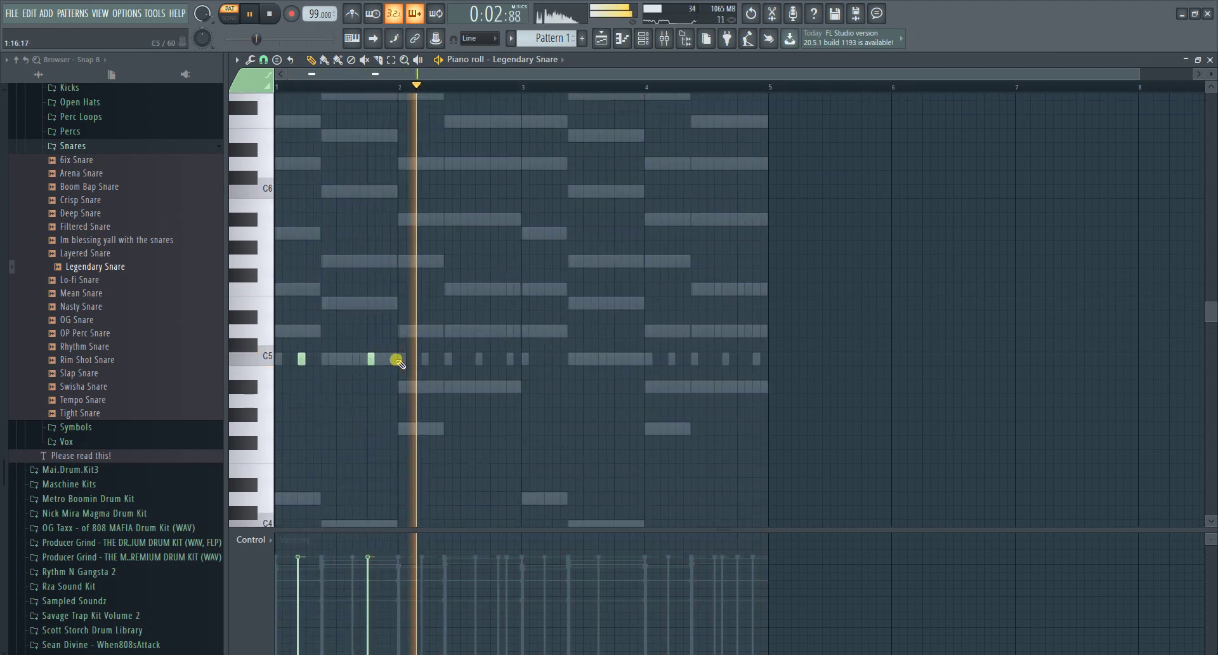
{"action": "left_click_drag", "start_coordinate": [397, 360], "coordinate": [280, 354]}
{"action": "key", "text": "space"}
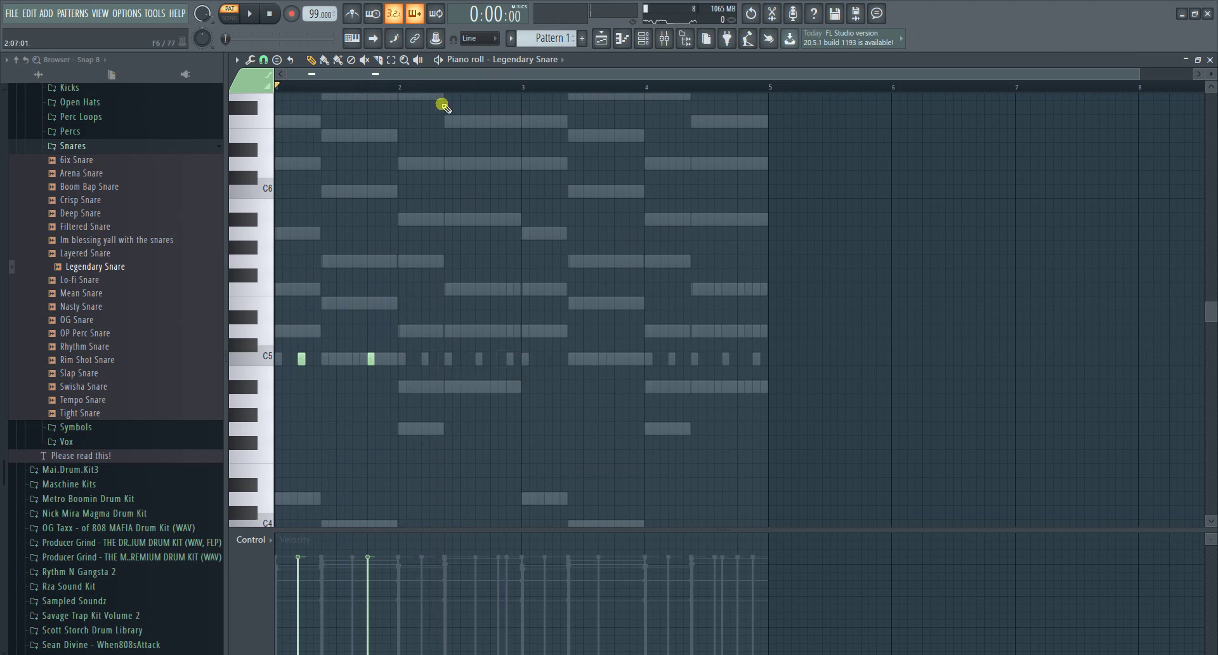
{"action": "left_click_drag", "start_coordinate": [407, 87], "coordinate": [102, 145]}
{"action": "key", "text": "ctrl+b"}
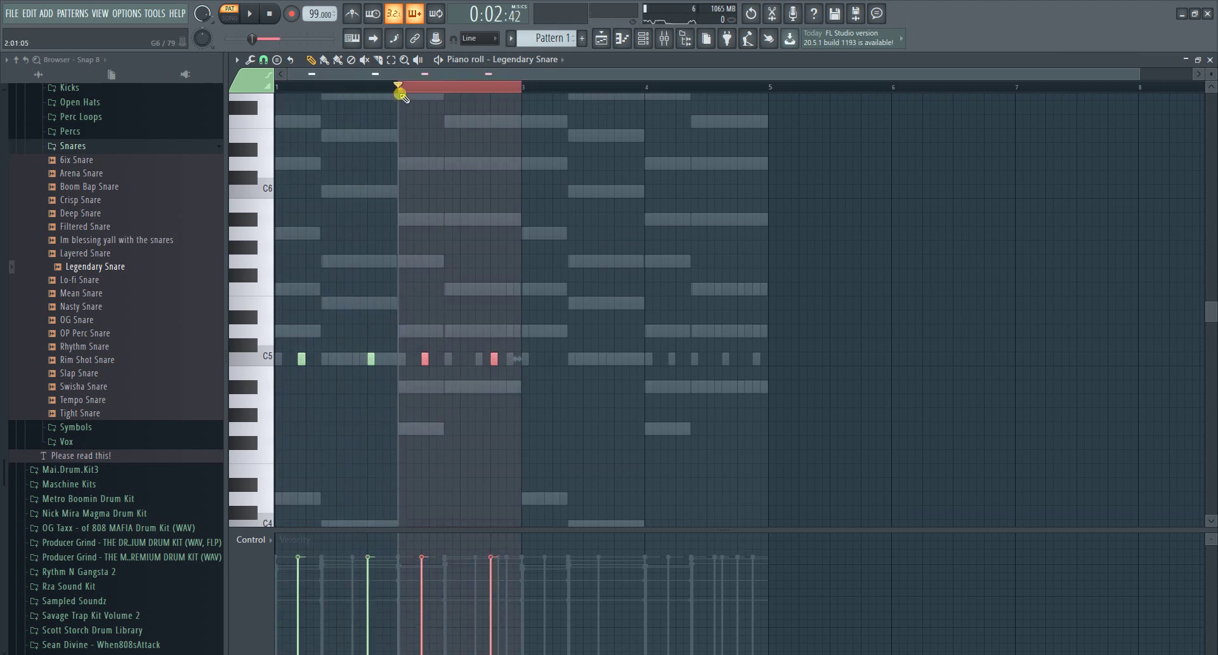
{"action": "key", "text": "ctrl+b"}
{"action": "key", "text": "ctrl+b"}
{"action": "key", "text": "ctrl+a"}
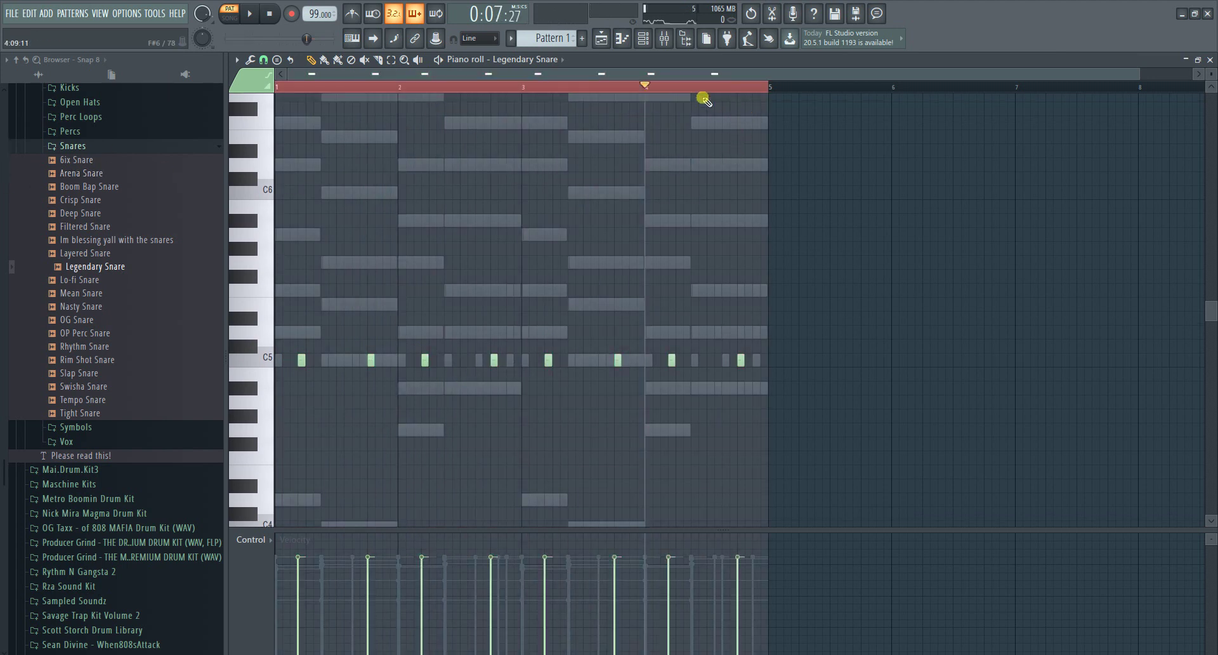
{"action": "key", "text": "ctrl+d"}
- Open the piano roll of Lo-fi Snare and place C5 hits on steps 1, 4, 7, 11 and 13 of bar 1
{"action": "left_click", "coordinate": [643, 38]}
{"action": "right_click", "coordinate": [641, 157]}
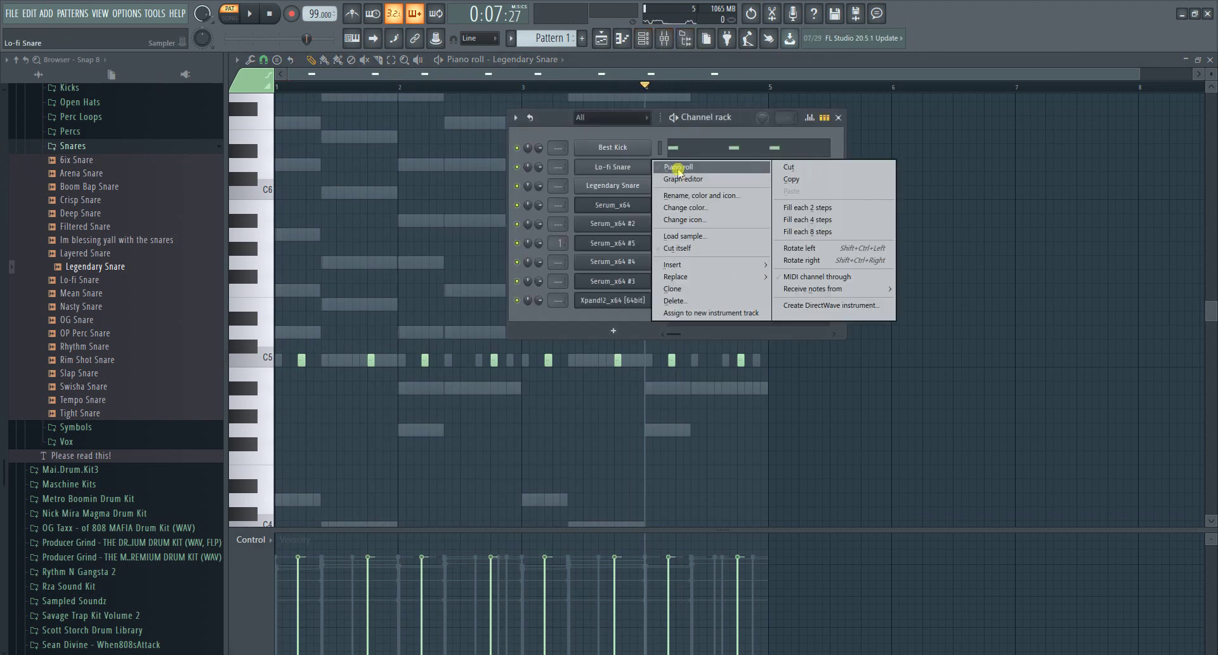
{"action": "left_click", "coordinate": [678, 166]}
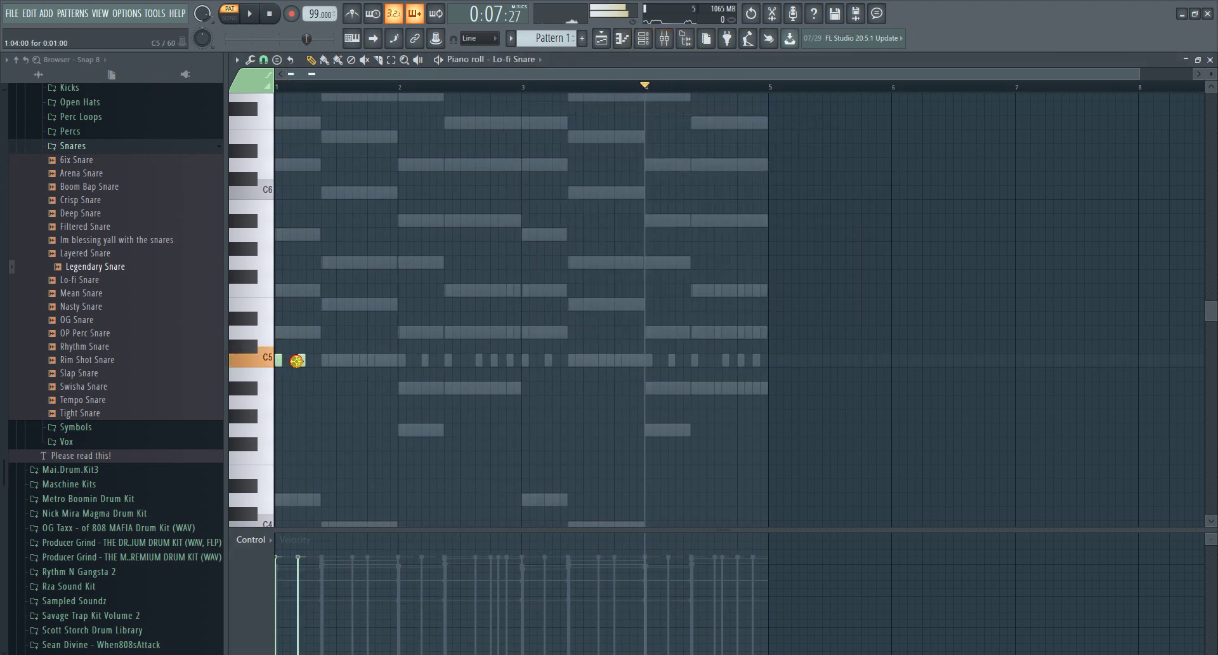
{"action": "left_click", "coordinate": [253, 10]}
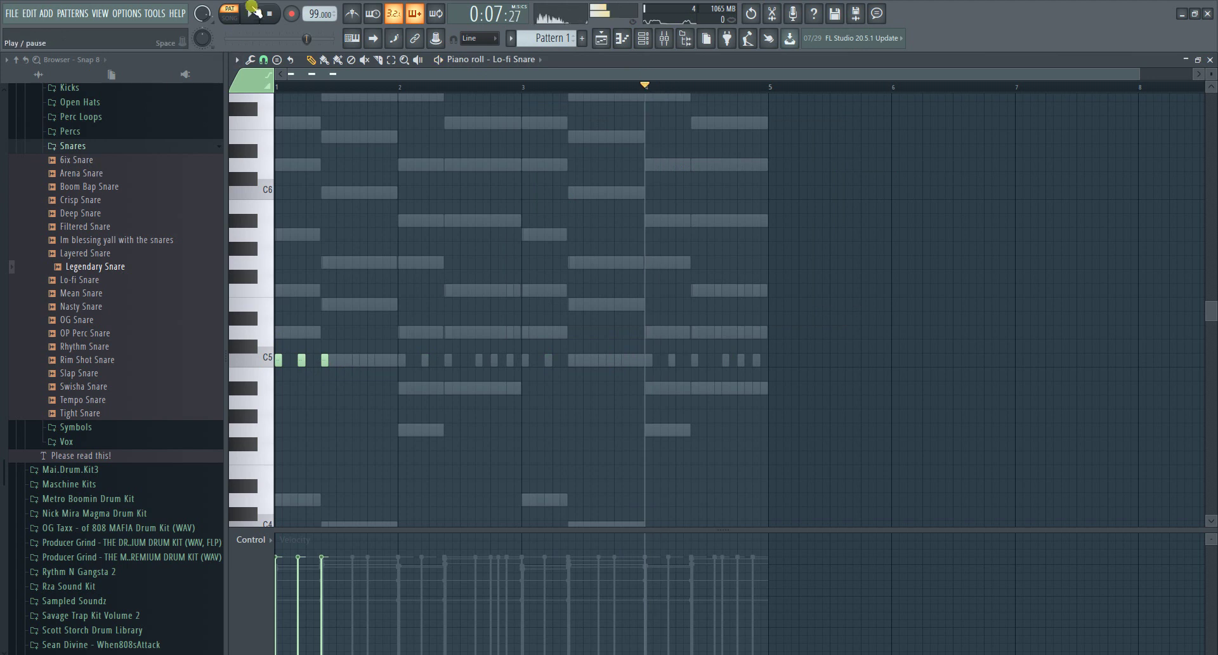
{"action": "key", "text": "space"}
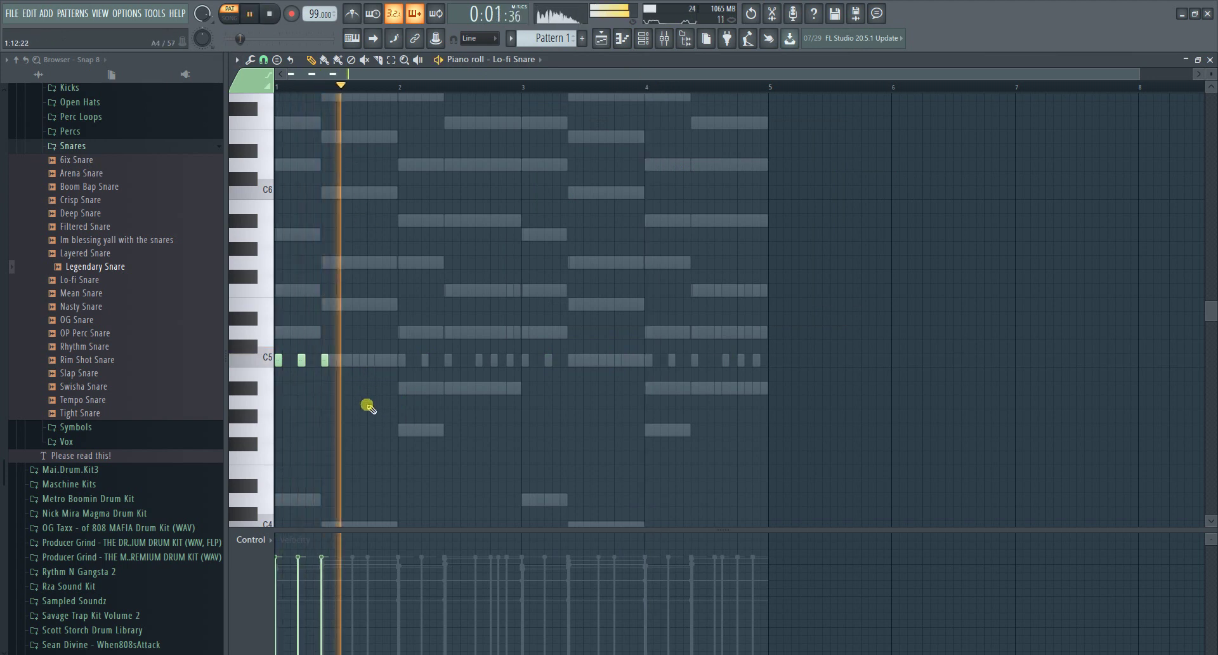
{"action": "left_click", "coordinate": [357, 361]}
{"action": "left_click", "coordinate": [371, 361]}
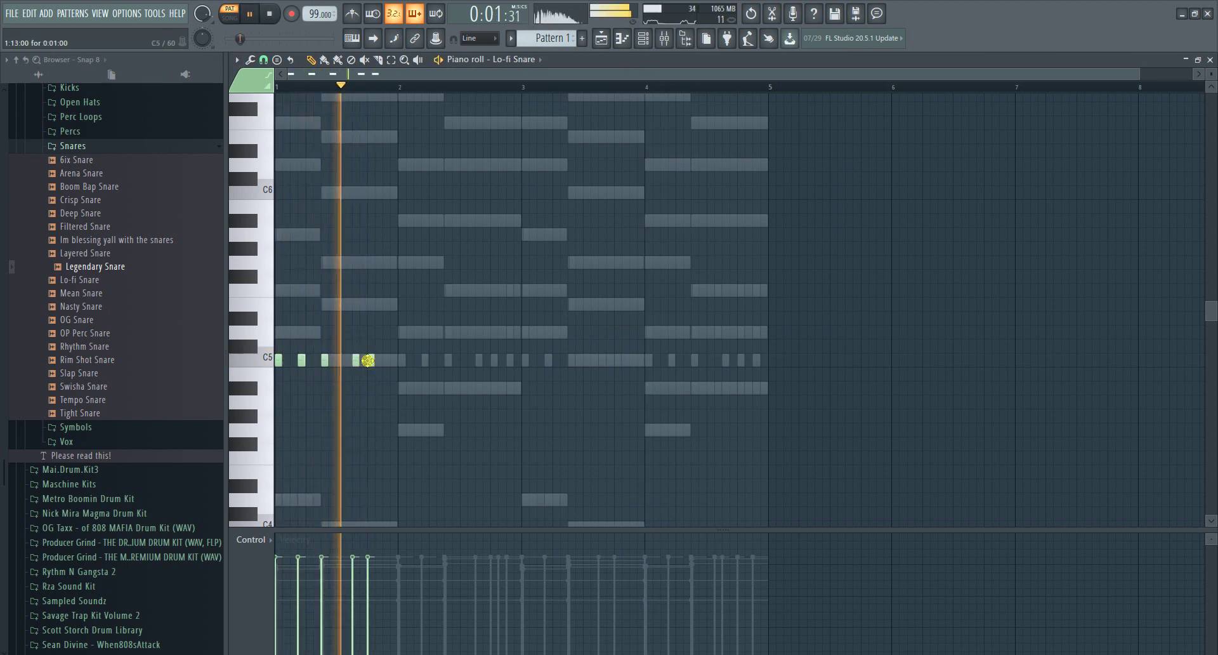
- Repeat the Lo-fi Snare pattern in bar 2, and duplicate both bars into bars 3 and 4
{"action": "left_click_drag", "start_coordinate": [421, 383], "coordinate": [403, 362]}
{"action": "left_click_drag", "start_coordinate": [506, 388], "coordinate": [262, 353]}
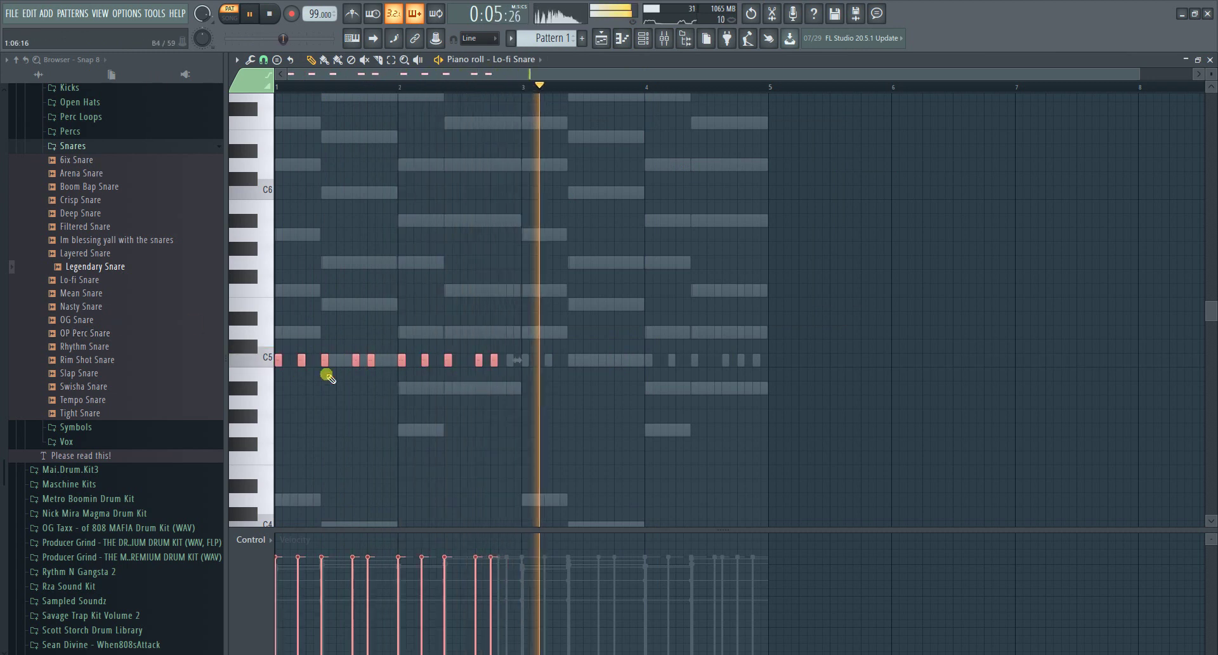
{"action": "key", "text": "ctrl+b"}
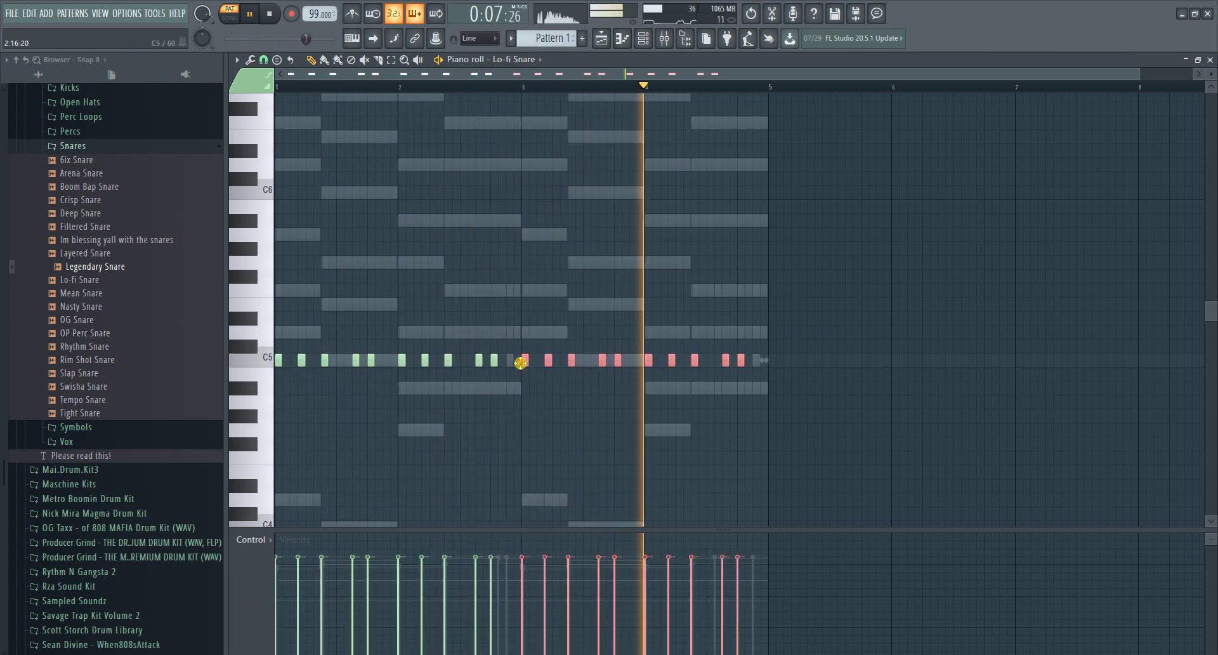
{"action": "left_click", "coordinate": [748, 385], "text": "ctrl"}
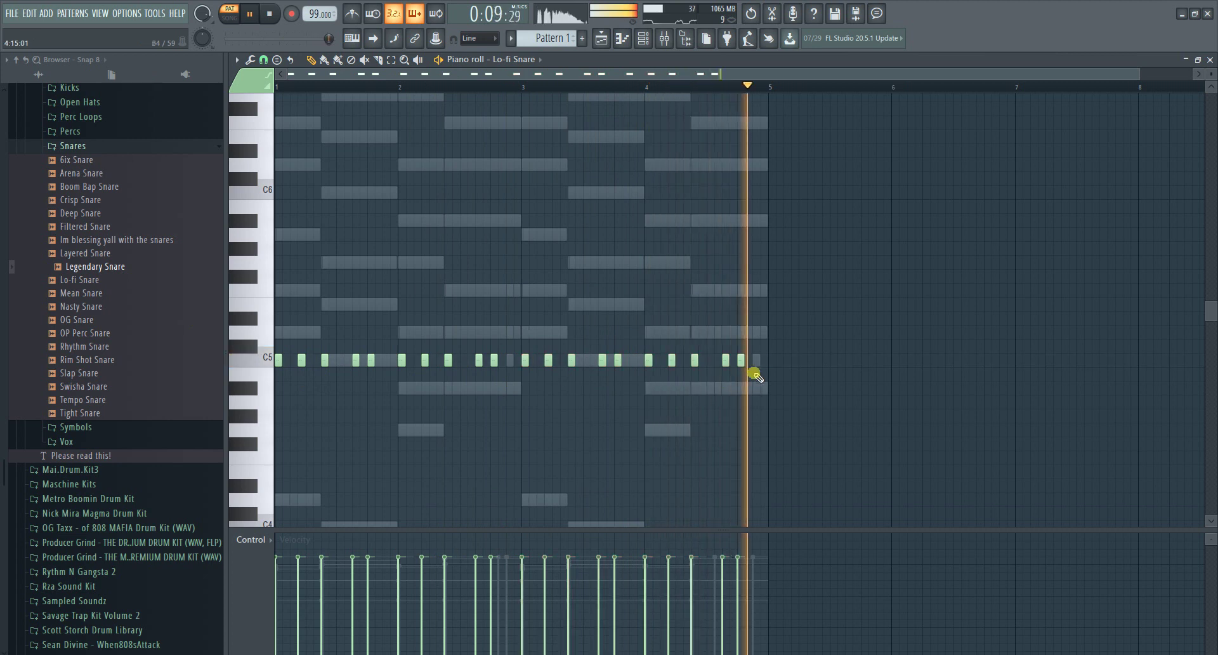
- Add the Lets get to it Clap sample from mai Drum Kit 2 as a new channel in the channel rack
{"action": "key", "text": "F6"}
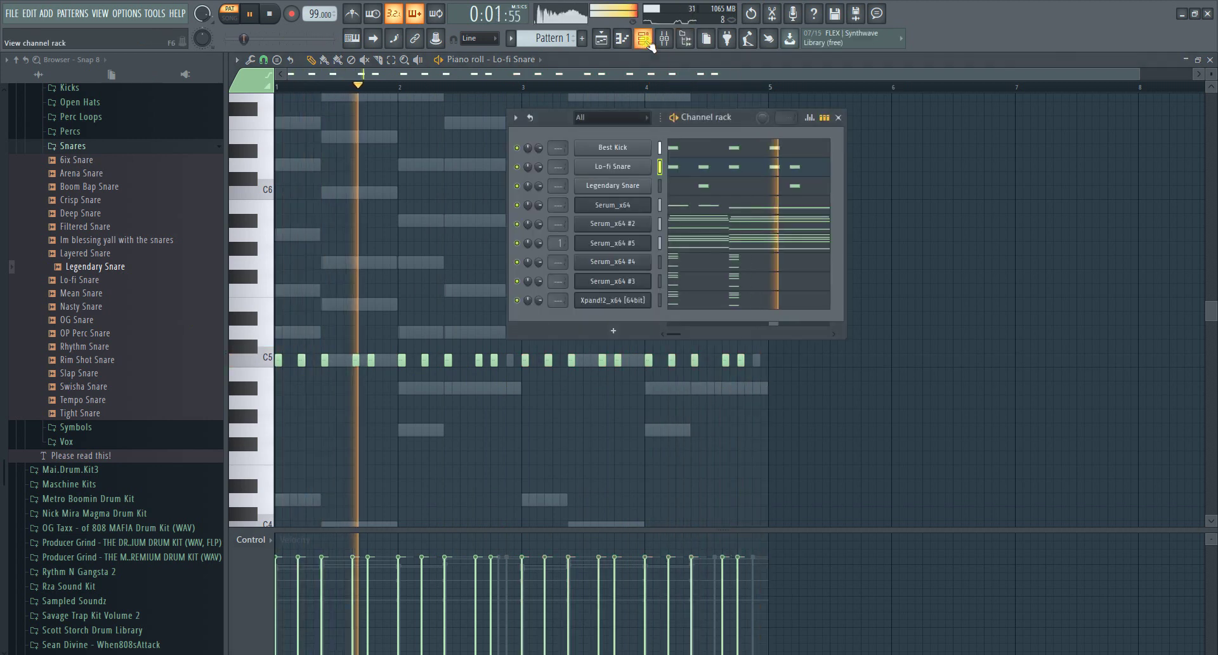
{"action": "scroll", "coordinate": [89, 298], "scroll_direction": "up", "scroll_amount": 6}
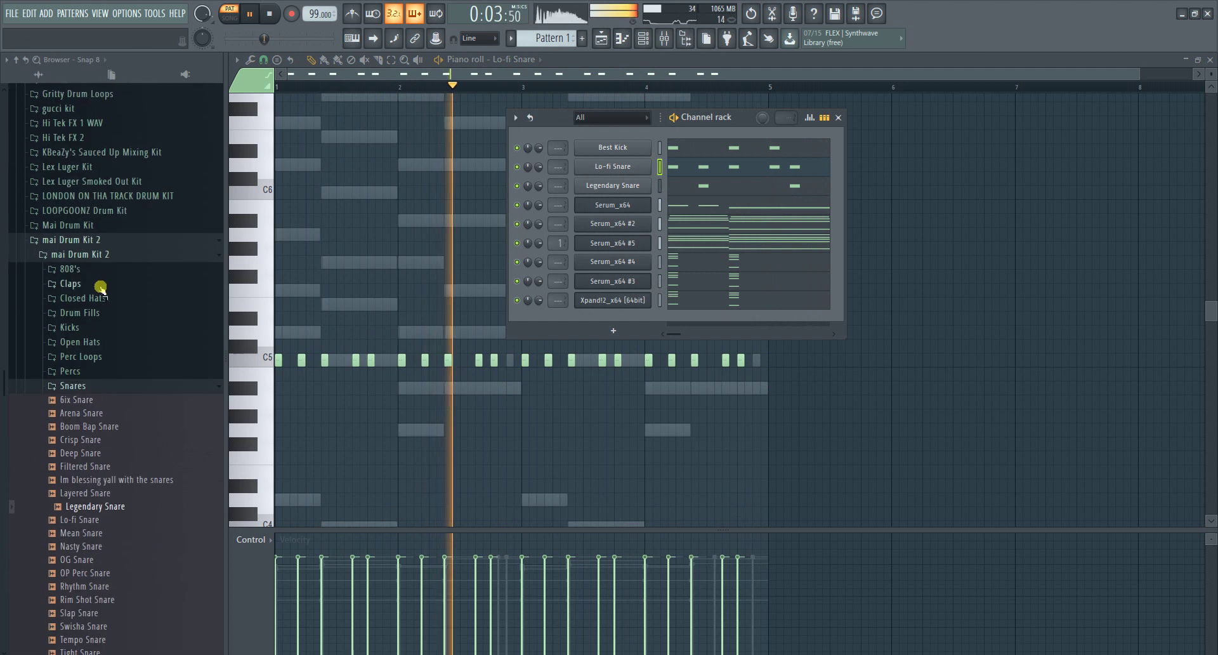
{"action": "left_click", "coordinate": [95, 385]}
{"action": "left_click", "coordinate": [73, 283]}
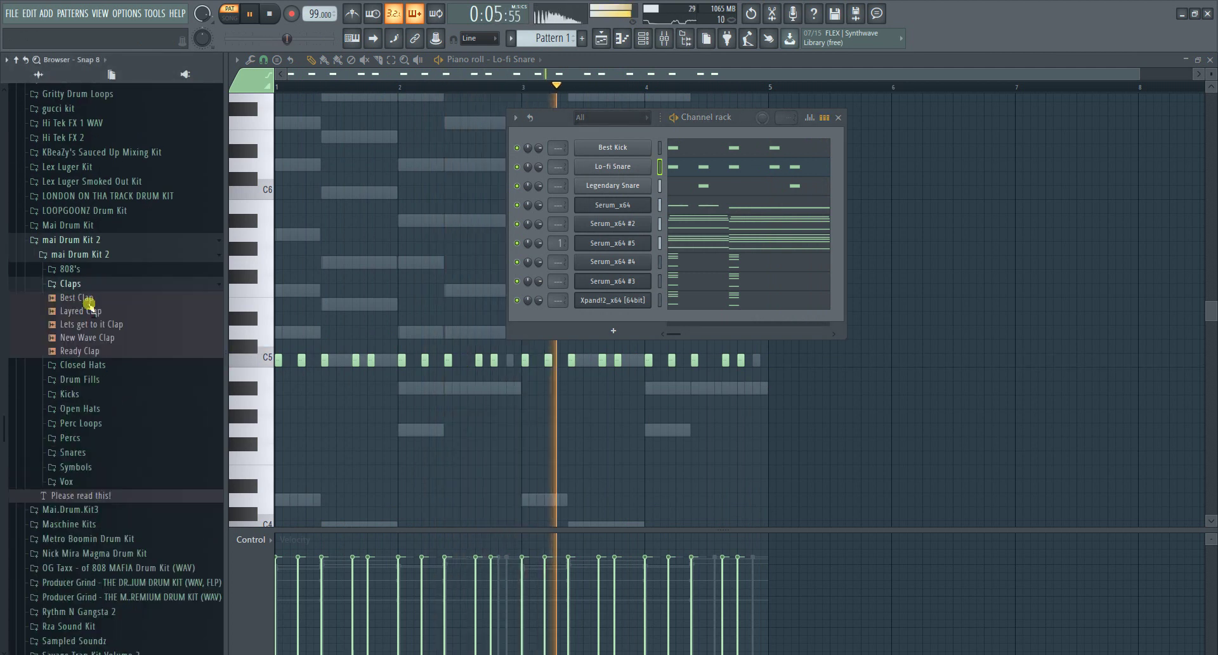
{"action": "key", "text": "space"}
{"action": "left_click", "coordinate": [89, 311]}
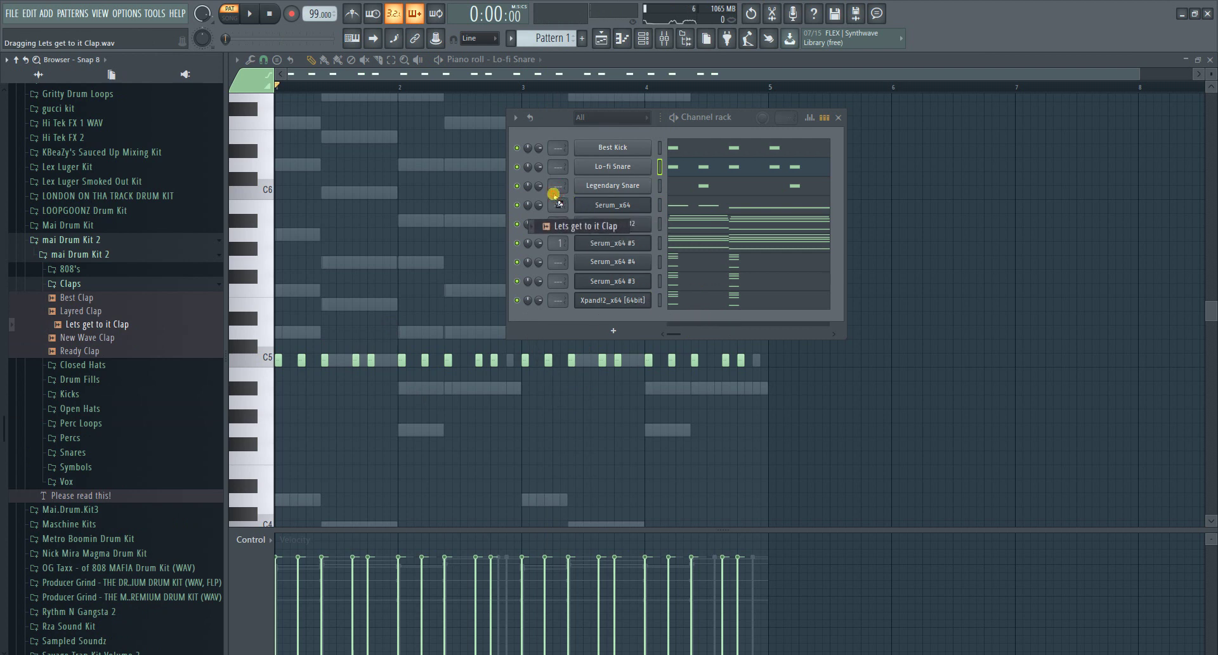
{"action": "left_click_drag", "start_coordinate": [559, 203], "coordinate": [711, 219]}
- Route the clap to mixer track 2 and insert Fruity Reeverb 2 in slot 1 with a 69% wet level
{"action": "left_click", "coordinate": [657, 237]}
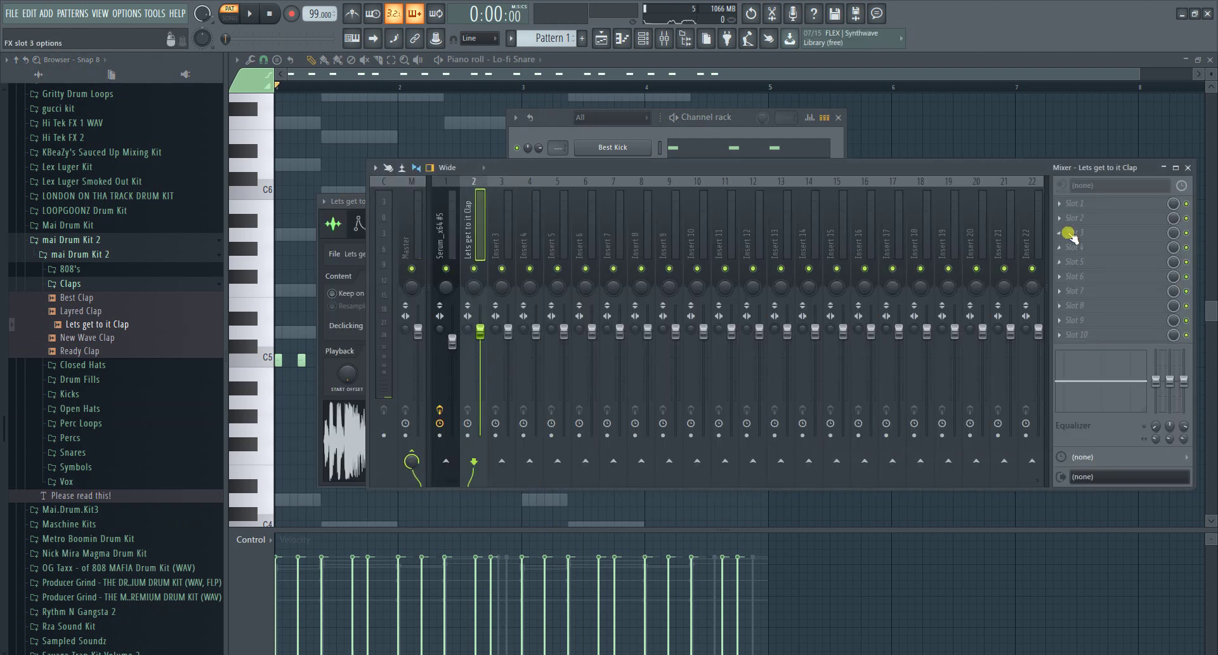
{"action": "left_click", "coordinate": [1079, 203]}
{"action": "mouse_move", "coordinate": [1078, 219]}
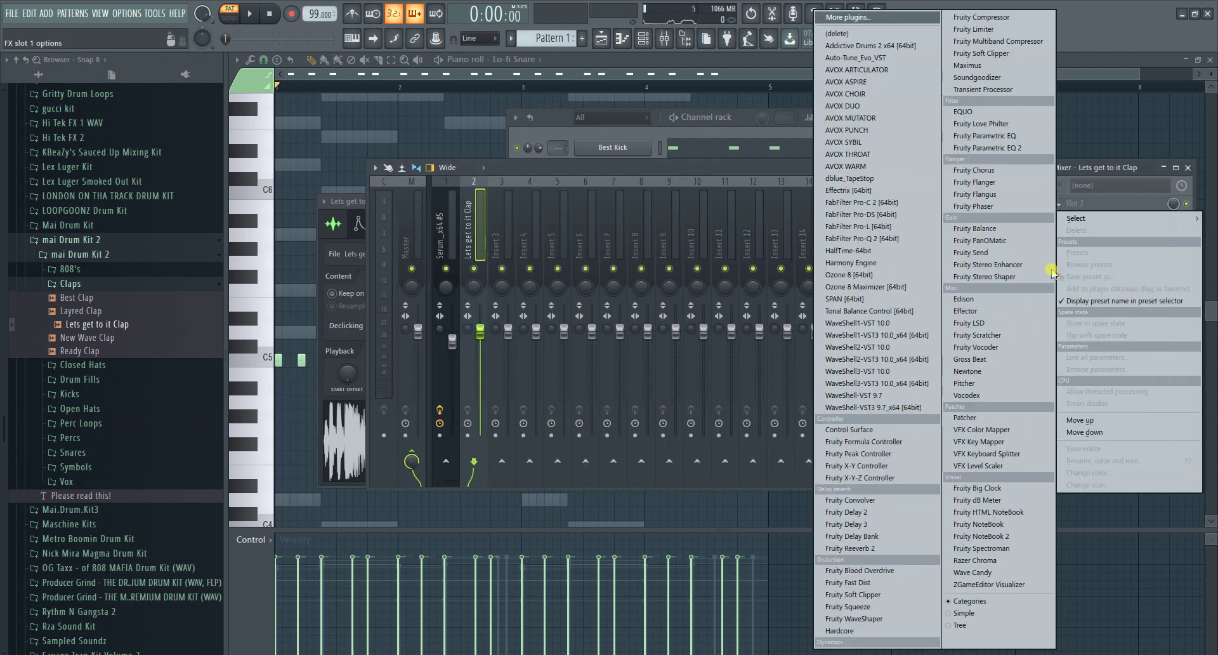
{"action": "left_click", "coordinate": [866, 548]}
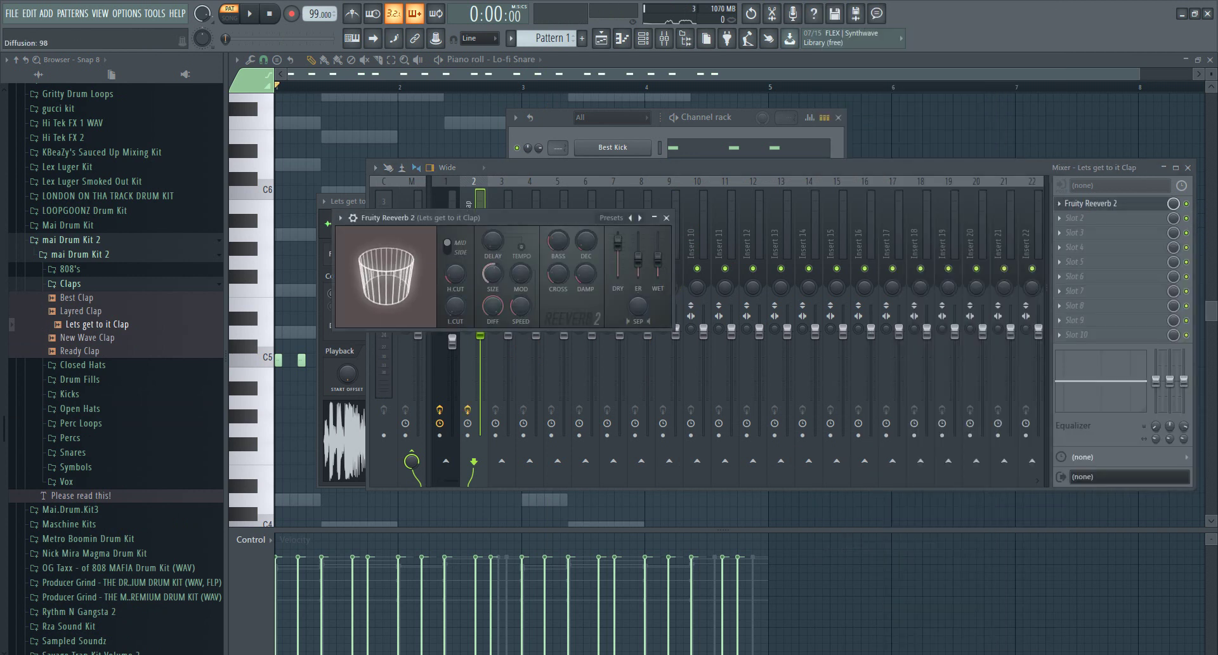
{"action": "left_click_drag", "start_coordinate": [413, 277], "coordinate": [428, 277]}
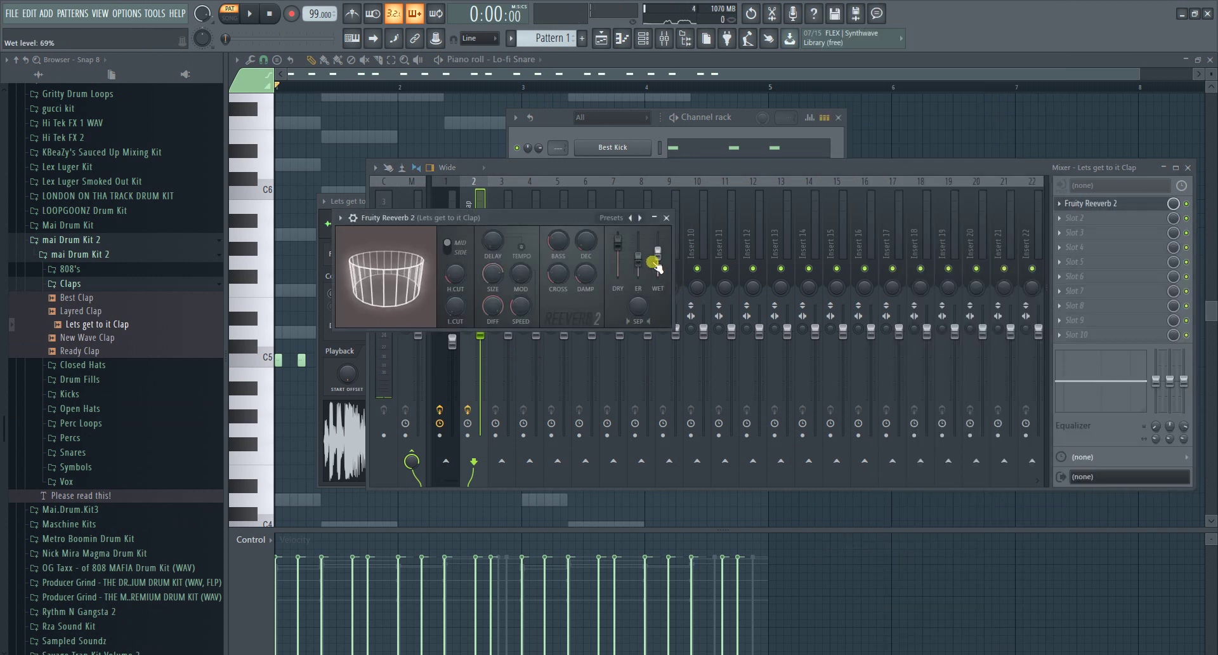
{"action": "left_click", "coordinate": [469, 283]}
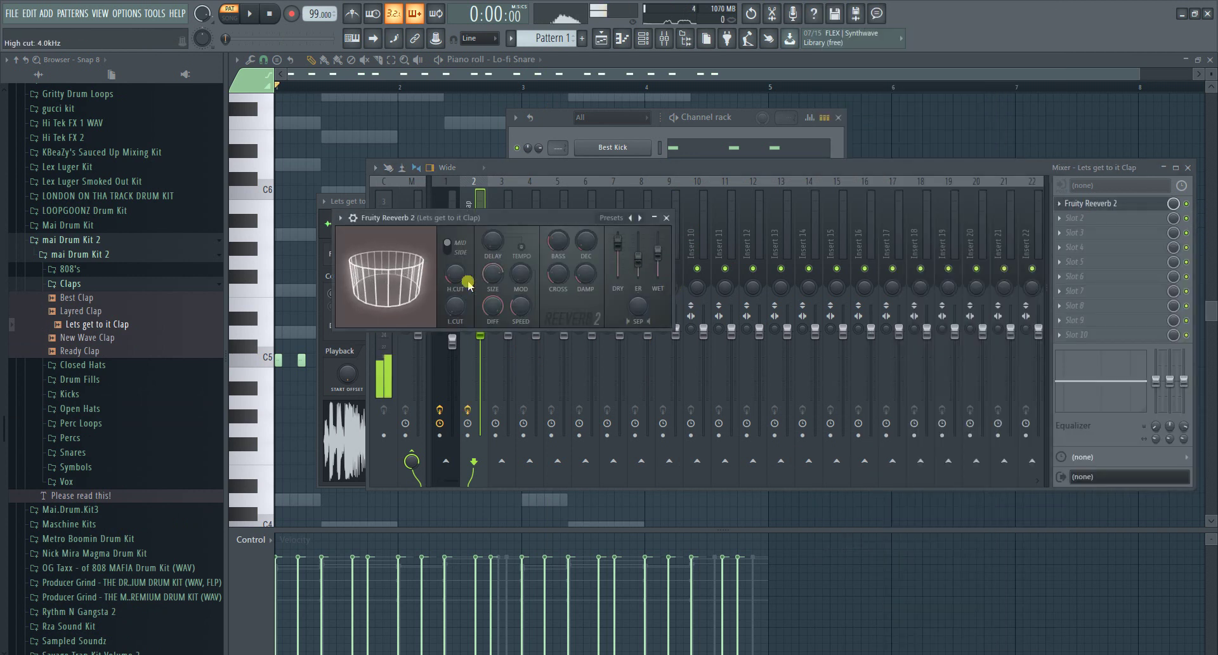
- Open the clap's piano roll and place a C5 hit on step 13 of bar 2, removing the trial hit in bar 1
{"action": "left_click", "coordinate": [638, 137]}
{"action": "right_click", "coordinate": [643, 207]}
{"action": "left_click", "coordinate": [693, 206]}
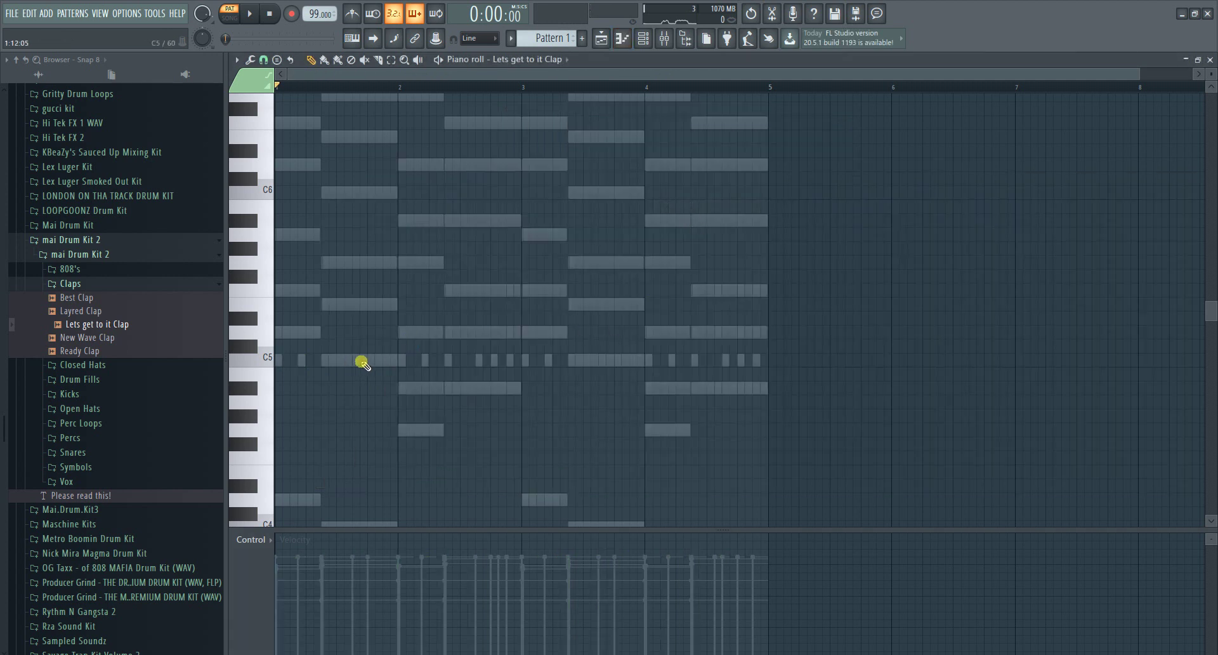
{"action": "key", "text": "space"}
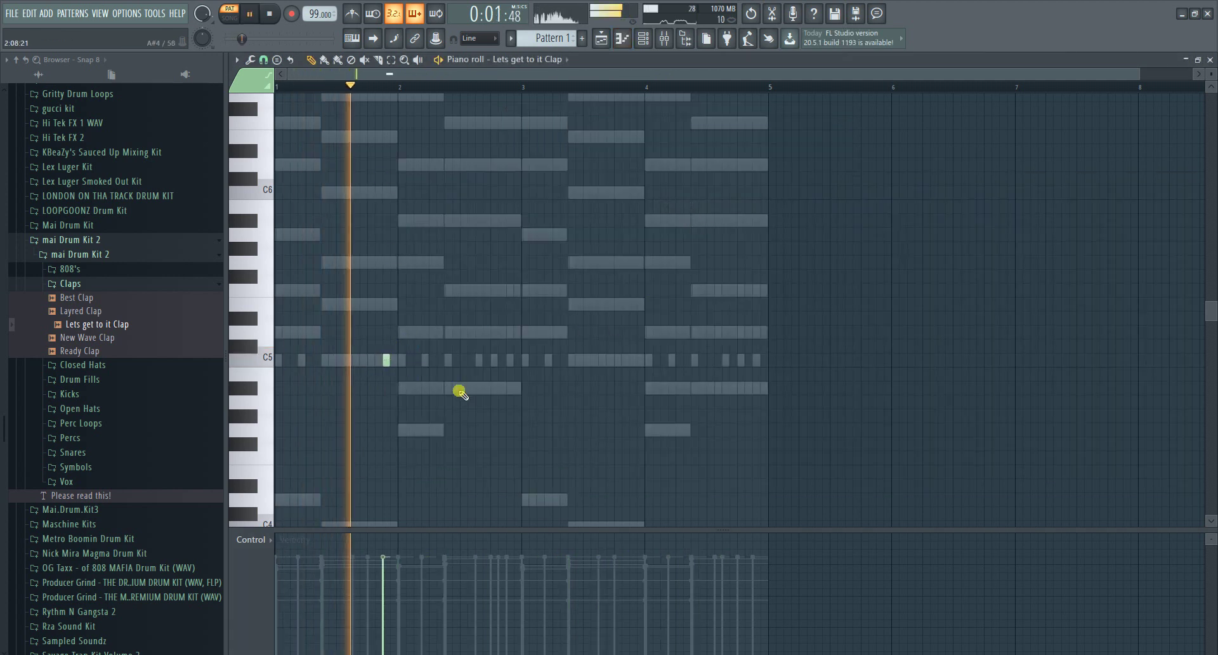
{"action": "left_click_drag", "start_coordinate": [385, 360], "coordinate": [372, 361]}
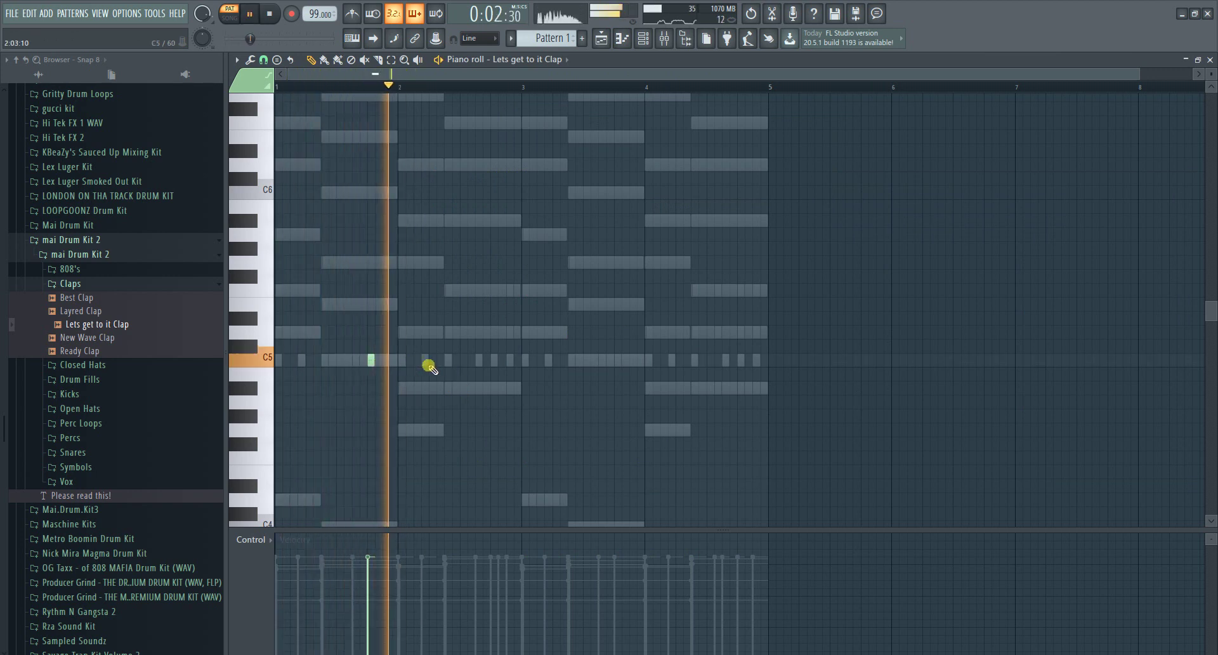
{"action": "left_click", "coordinate": [494, 359]}
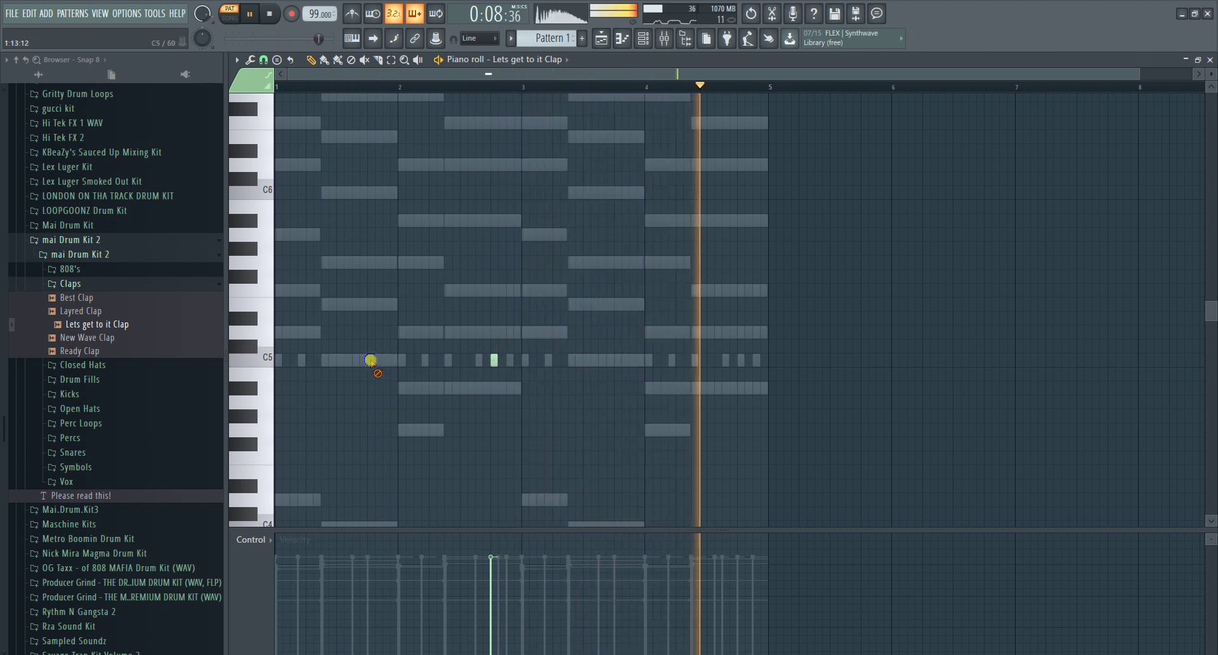
{"action": "right_click", "coordinate": [371, 360]}
- Duplicate the clap's first two bars into bars 3 and 4
{"action": "left_click_drag", "start_coordinate": [515, 87], "coordinate": [155, 93]}
{"action": "key", "text": "space"}
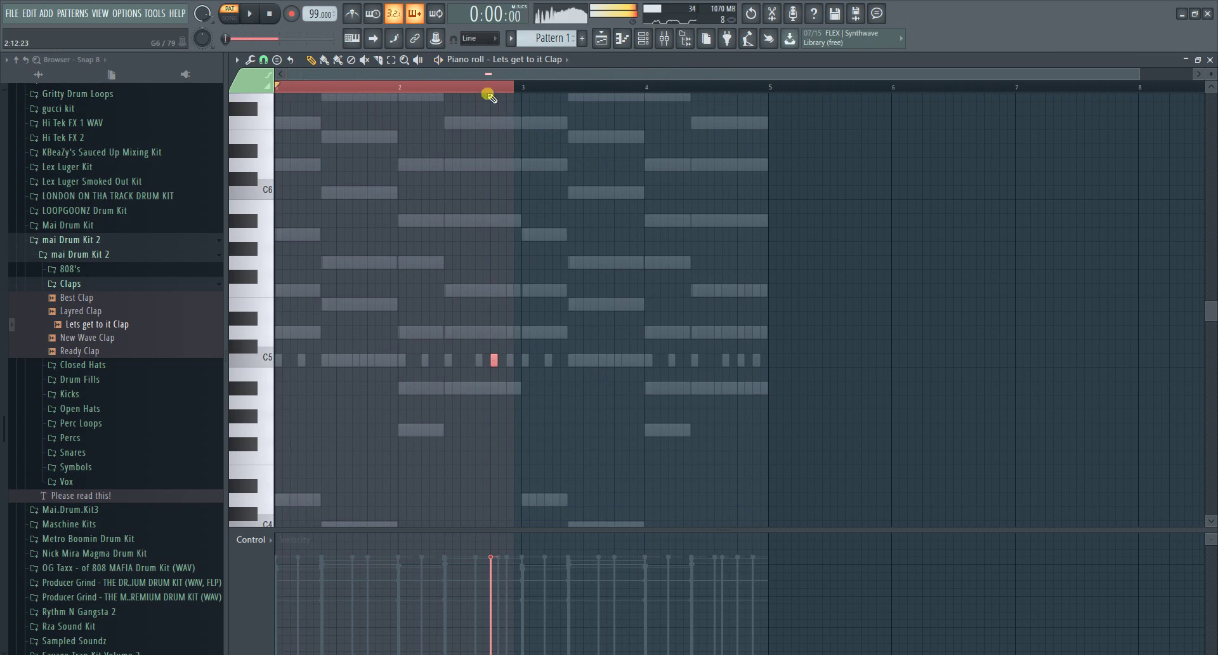
{"action": "key", "text": "ctrl+b"}
{"action": "key", "text": "space"}
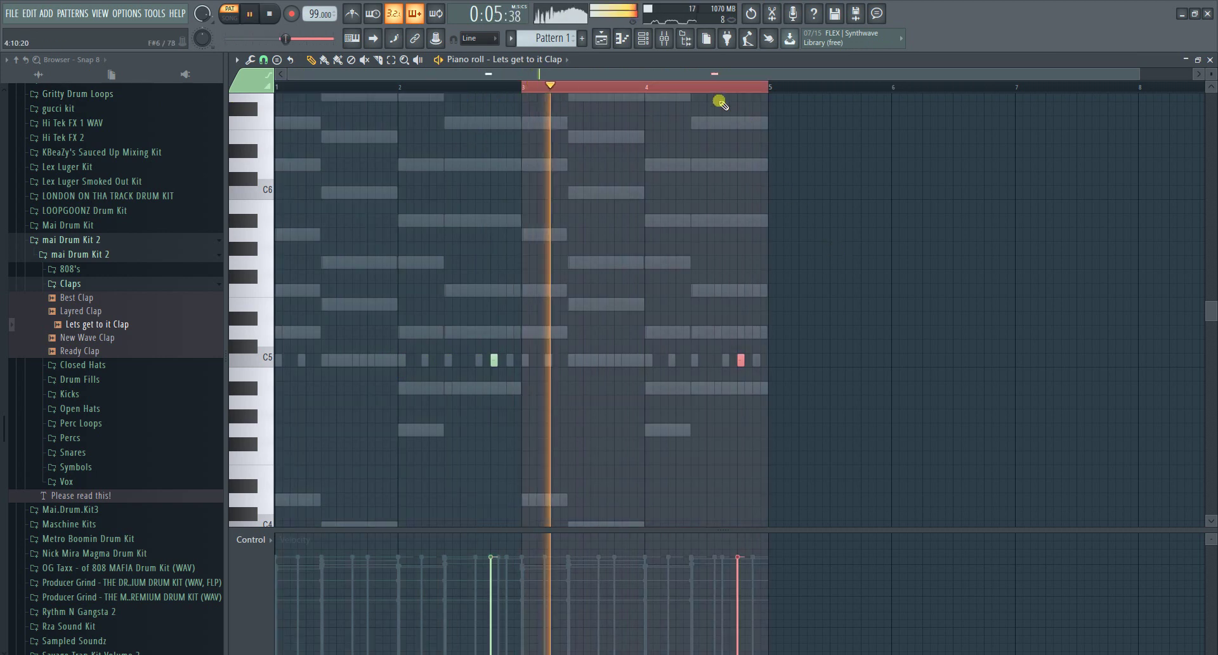
- Place a G6 clap hit on step 10 of bar 4 and select all the clap notes
{"action": "left_click", "coordinate": [718, 98]}
{"action": "scroll", "coordinate": [717, 100], "scroll_direction": "up", "scroll_amount": 1}
{"action": "right_click", "coordinate": [712, 92]}
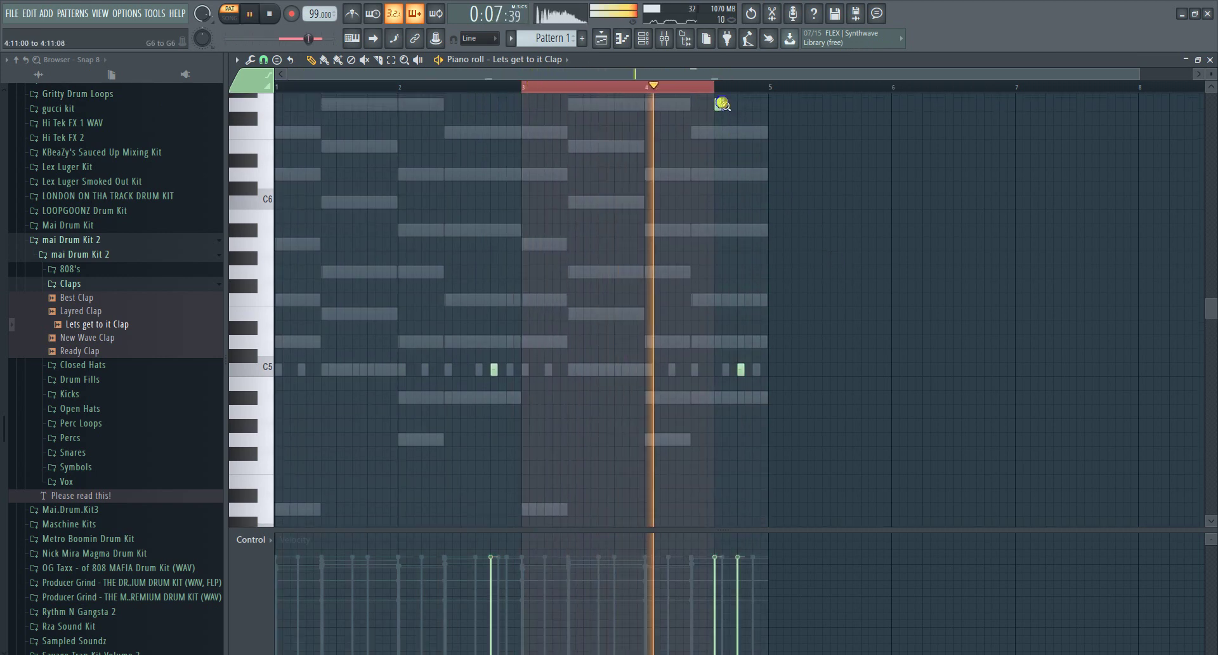
{"action": "right_click", "coordinate": [720, 105], "text": "ctrl"}
{"action": "right_click", "coordinate": [724, 109], "text": "ctrl"}
{"action": "key", "text": "ctrl+a"}
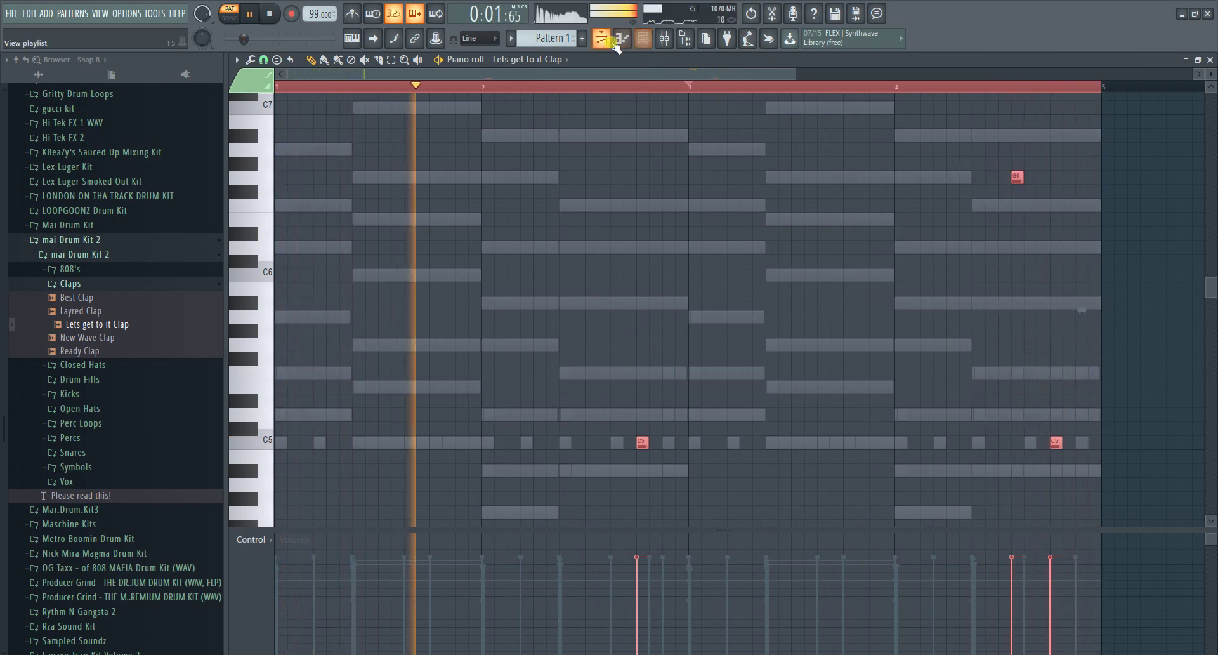
- Audition the Vox samples of mai Drum Kit 2, such as Chill out satan, Why are you yelling and Sus moan
{"action": "key", "text": "F5"}
{"action": "key", "text": "F6"}
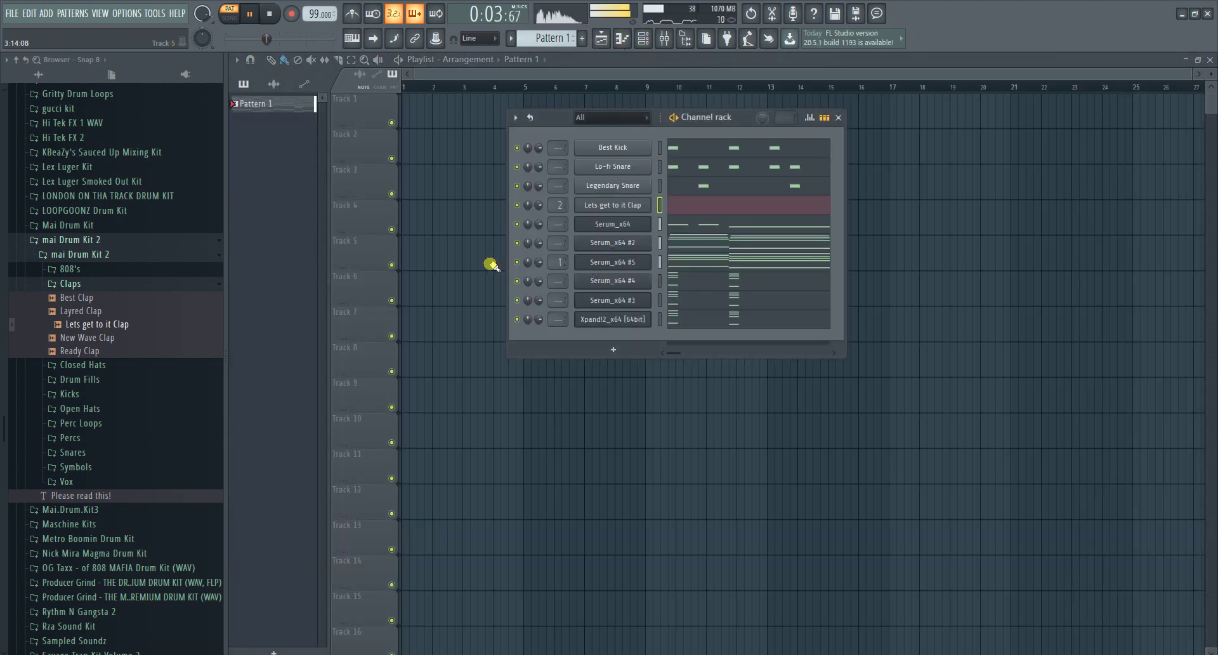
{"action": "left_click", "coordinate": [72, 478]}
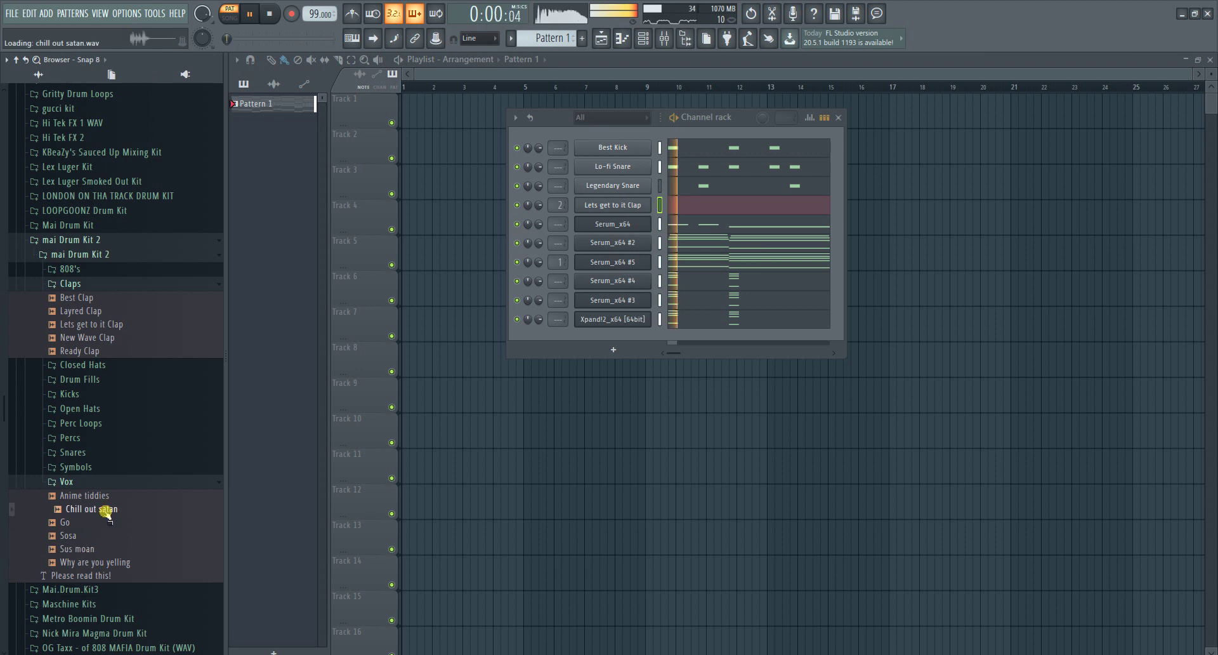
{"action": "left_click", "coordinate": [105, 562]}
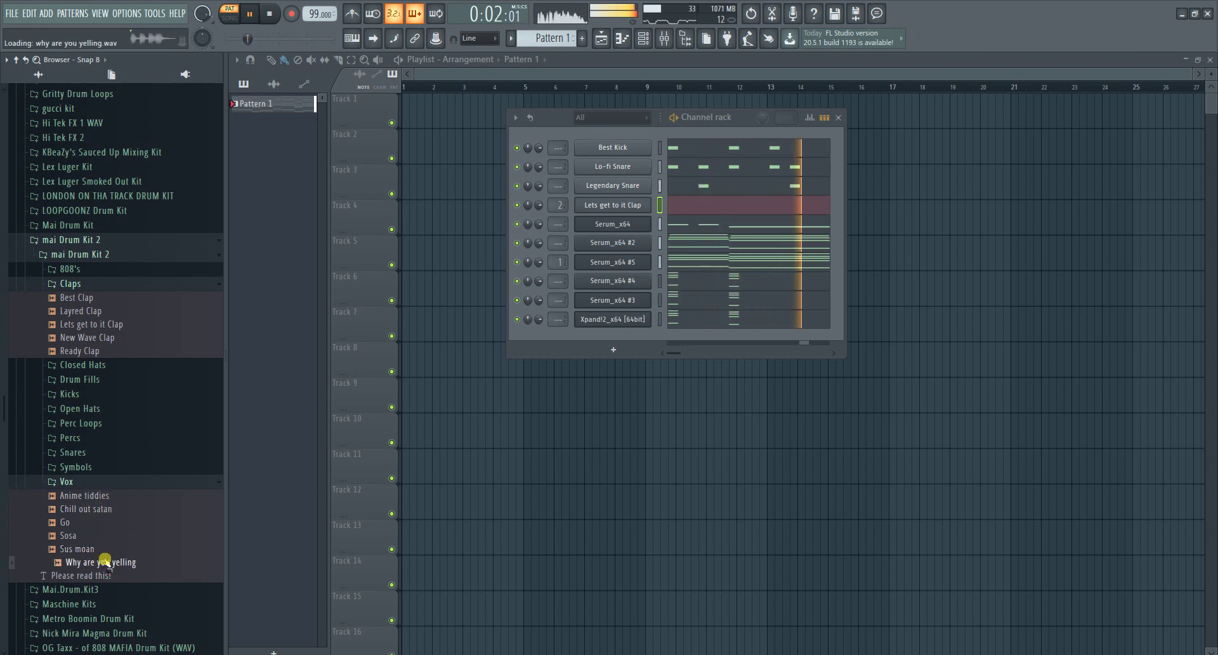
{"action": "left_click", "coordinate": [103, 551]}
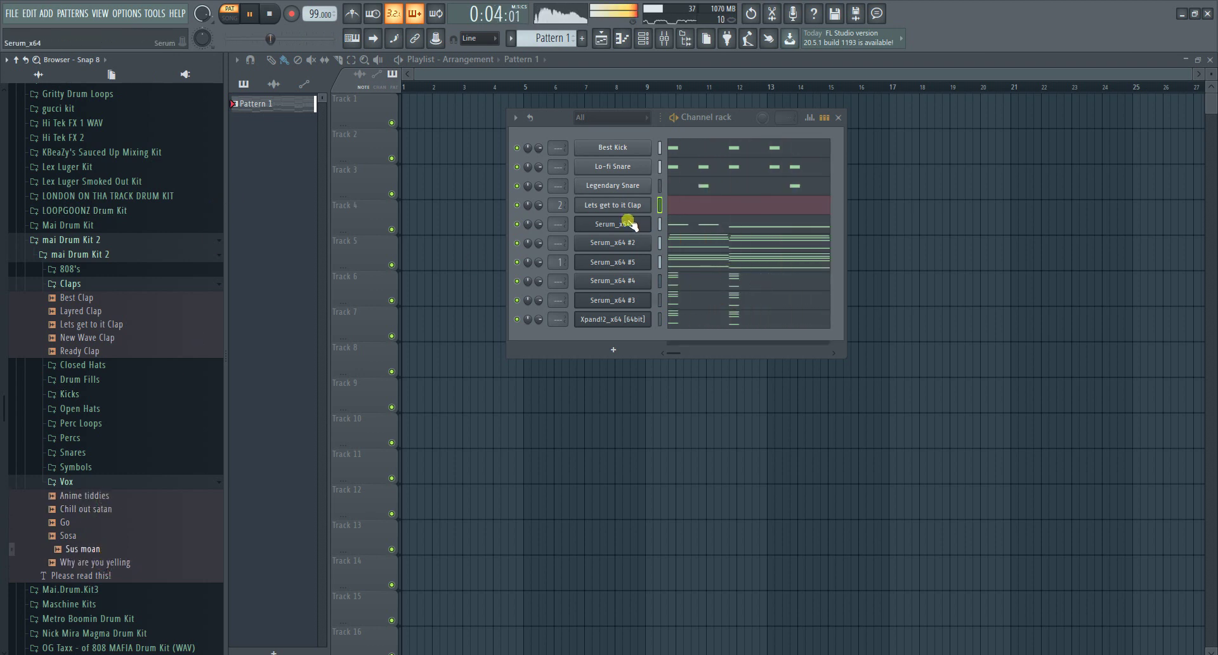
{"action": "left_click", "coordinate": [607, 33]}
{"action": "left_click", "coordinate": [608, 33]}
- Audition the Percs and Snares samples of LONDON ON THA TRACK DRUM KIT
{"action": "scroll", "coordinate": [105, 362], "scroll_direction": "up", "scroll_amount": 4}
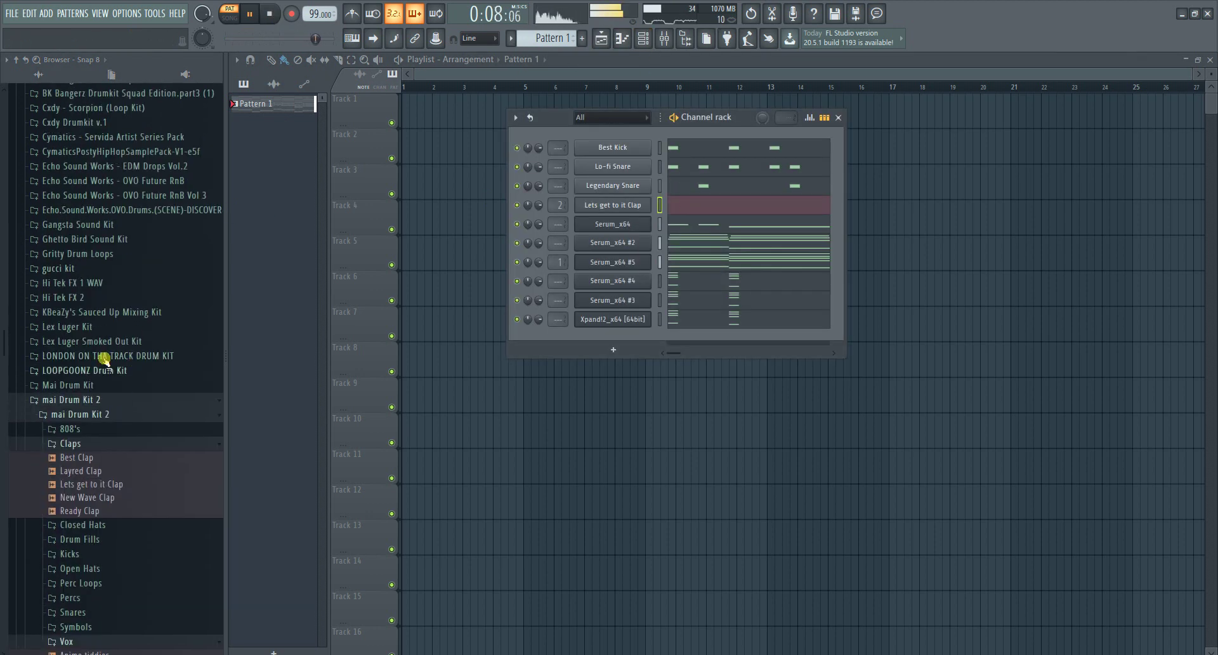
{"action": "left_click", "coordinate": [95, 355]}
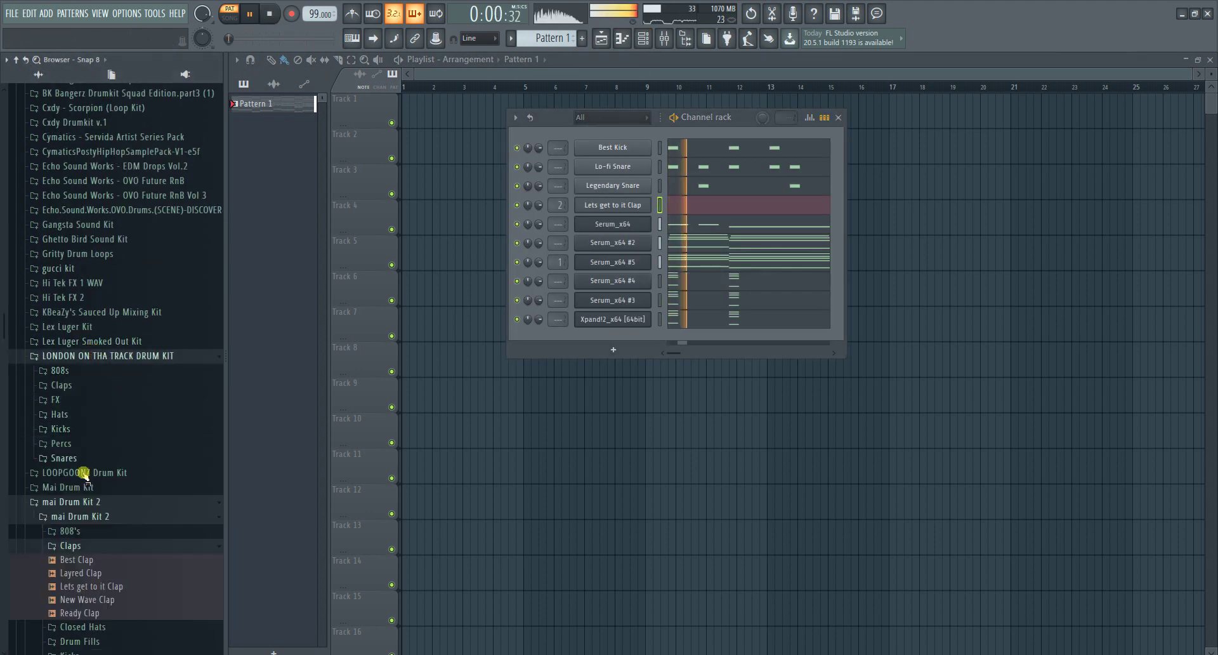
{"action": "left_click", "coordinate": [94, 441]}
{"action": "left_click", "coordinate": [92, 485]}
{"action": "left_click", "coordinate": [92, 498]}
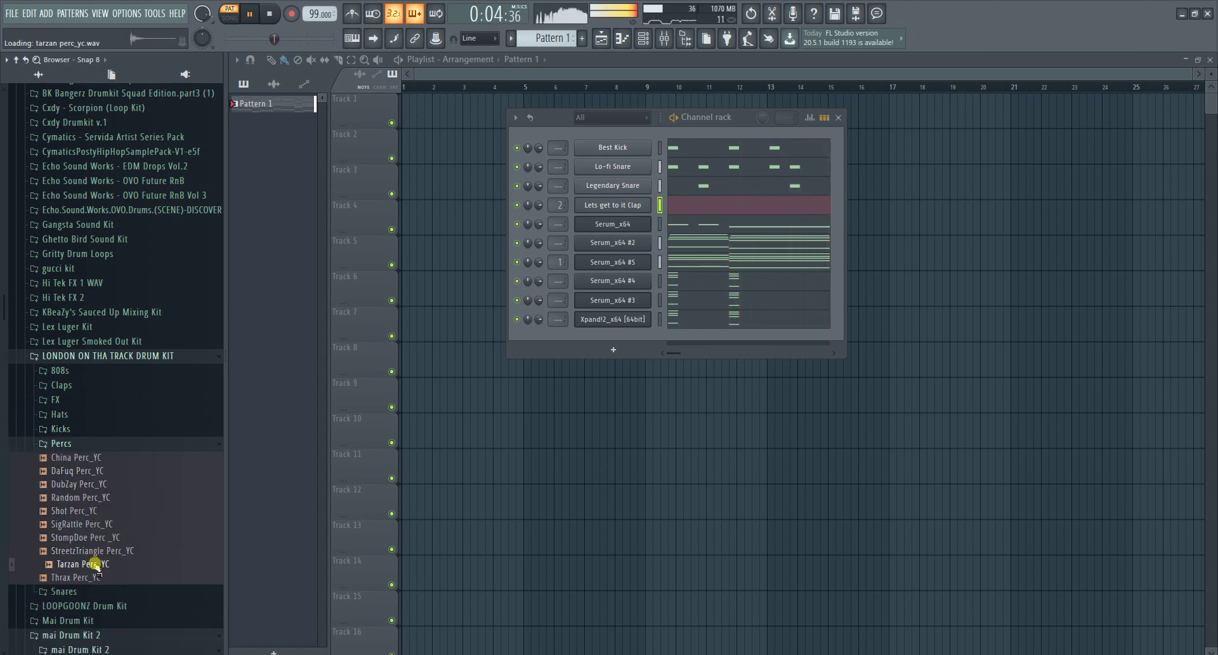
{"action": "left_click", "coordinate": [86, 441]}
{"action": "left_click", "coordinate": [84, 457]}
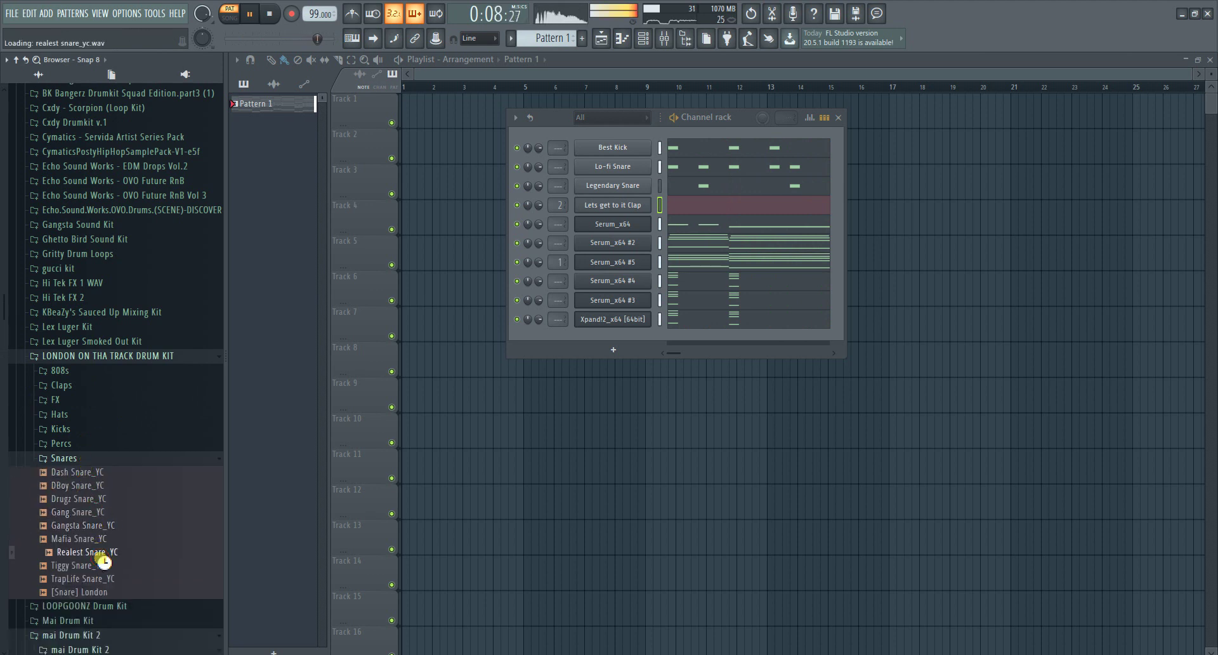
- Add Evil Hat_YC from the Hats of LONDON ON THA TRACK DRUM KIT to the channel rack and open its piano roll
{"action": "left_click", "coordinate": [73, 416]}
{"action": "left_click", "coordinate": [81, 455]}
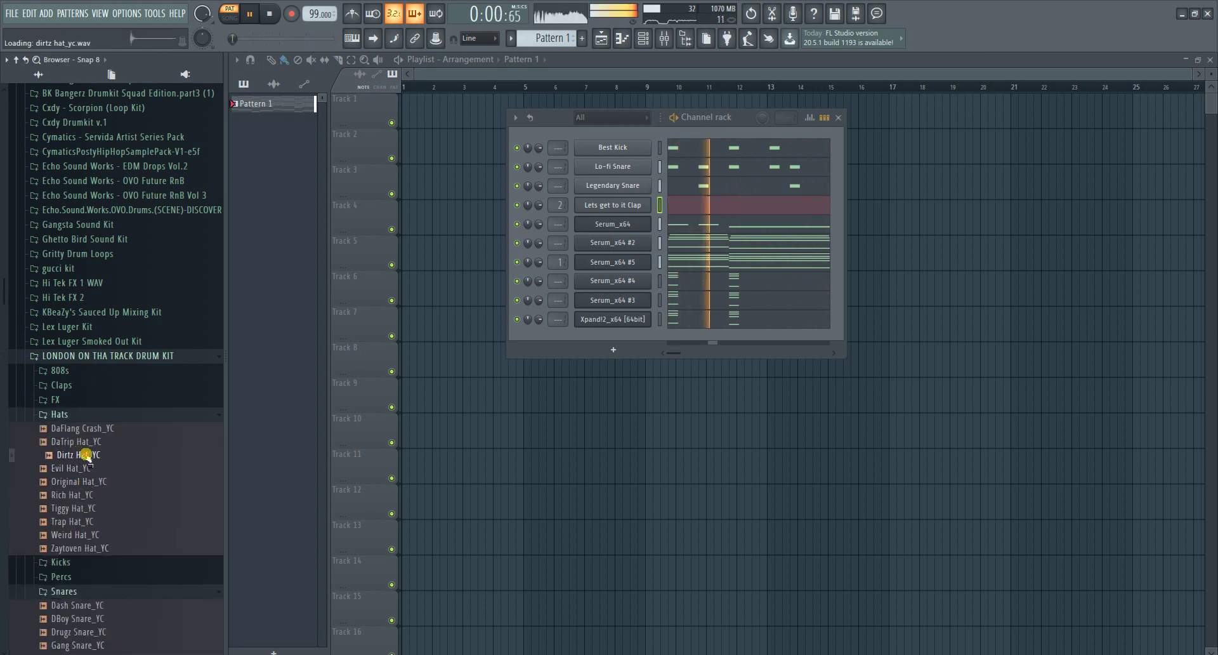
{"action": "left_click", "coordinate": [89, 468]}
{"action": "left_click_drag", "start_coordinate": [89, 468], "coordinate": [601, 199]}
{"action": "right_click", "coordinate": [606, 204]}
{"action": "left_click", "coordinate": [668, 205]}
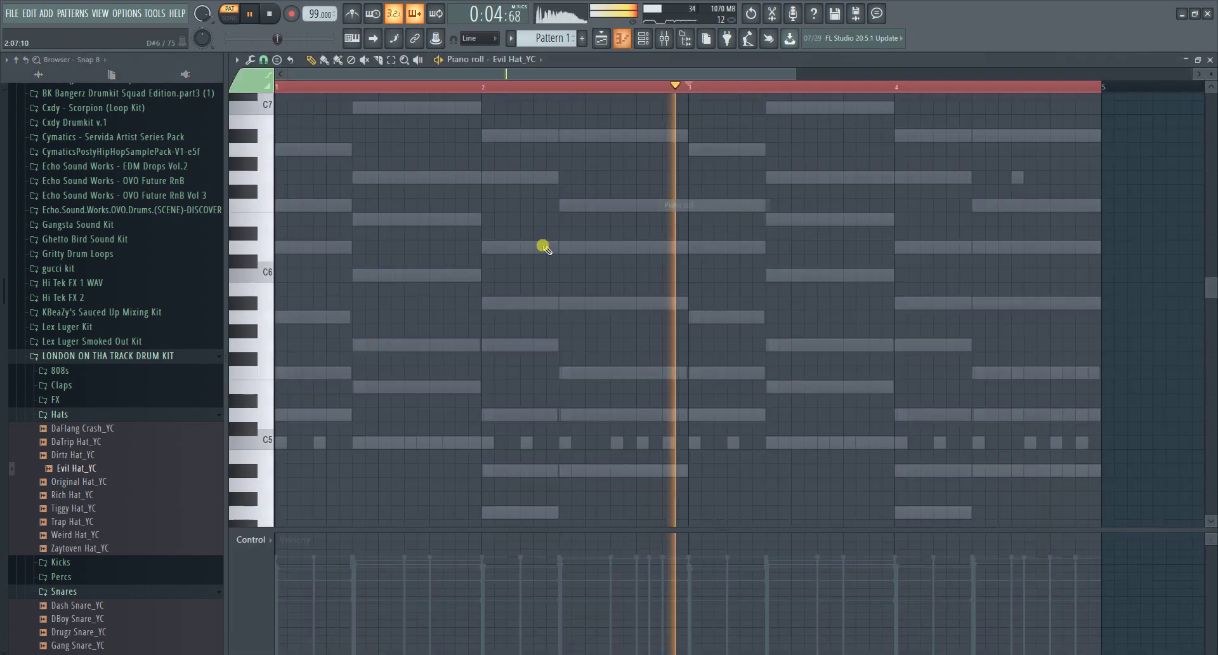
- Place C5 Evil Hat hits on steps 1, 3 and 4 of bar 1, lowering the velocity of step 3 most and step 4 slightly
{"action": "scroll", "coordinate": [298, 375], "scroll_direction": "down", "scroll_amount": 1}
{"action": "scroll", "coordinate": [297, 389], "scroll_direction": "down", "scroll_amount": 1}
{"action": "left_click", "coordinate": [280, 359]}
{"action": "left_click", "coordinate": [304, 359]}
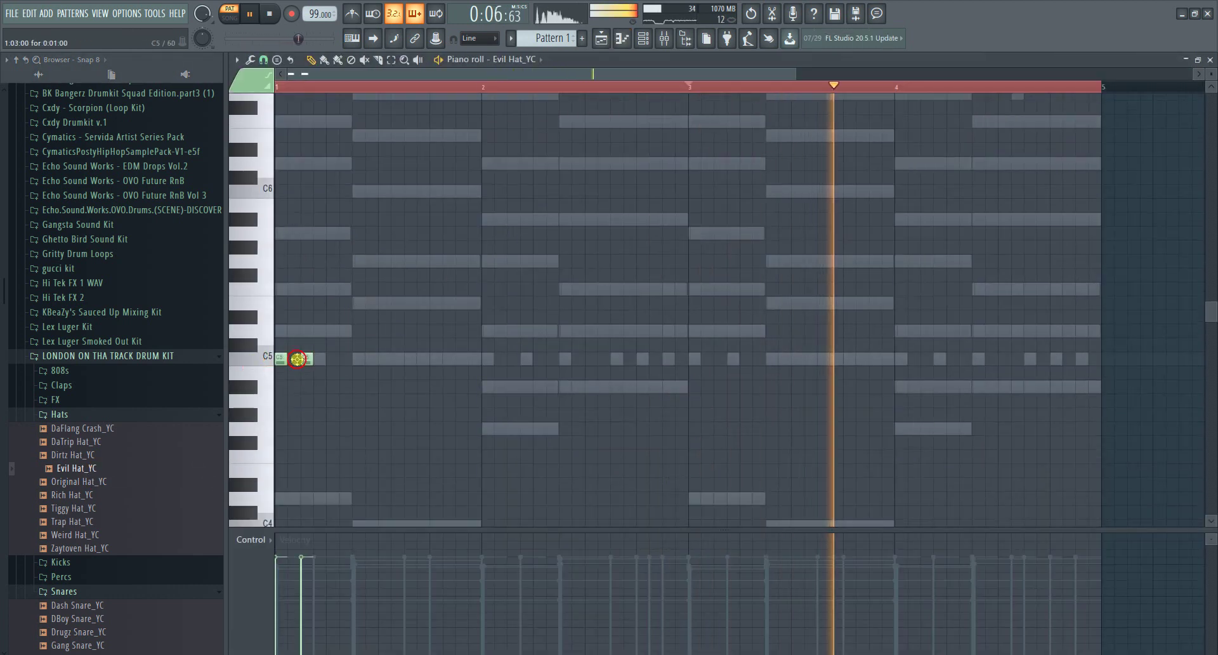
{"action": "left_click", "coordinate": [306, 612]}
{"action": "left_click", "coordinate": [317, 358]}
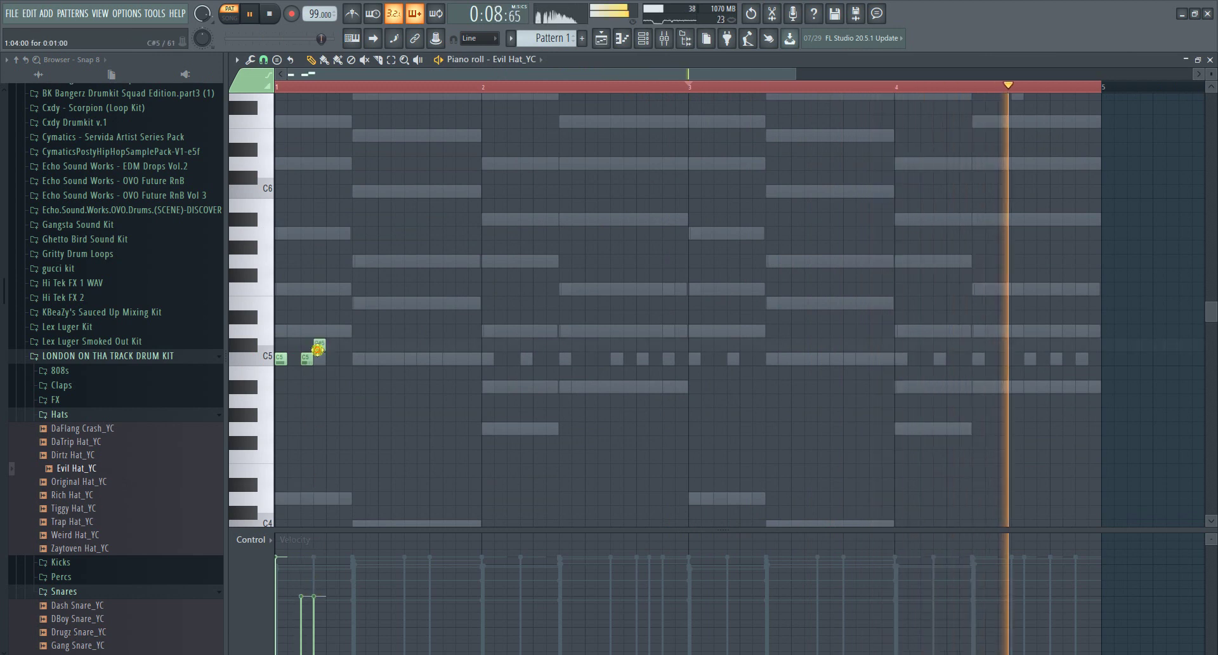
{"action": "left_click", "coordinate": [315, 571]}
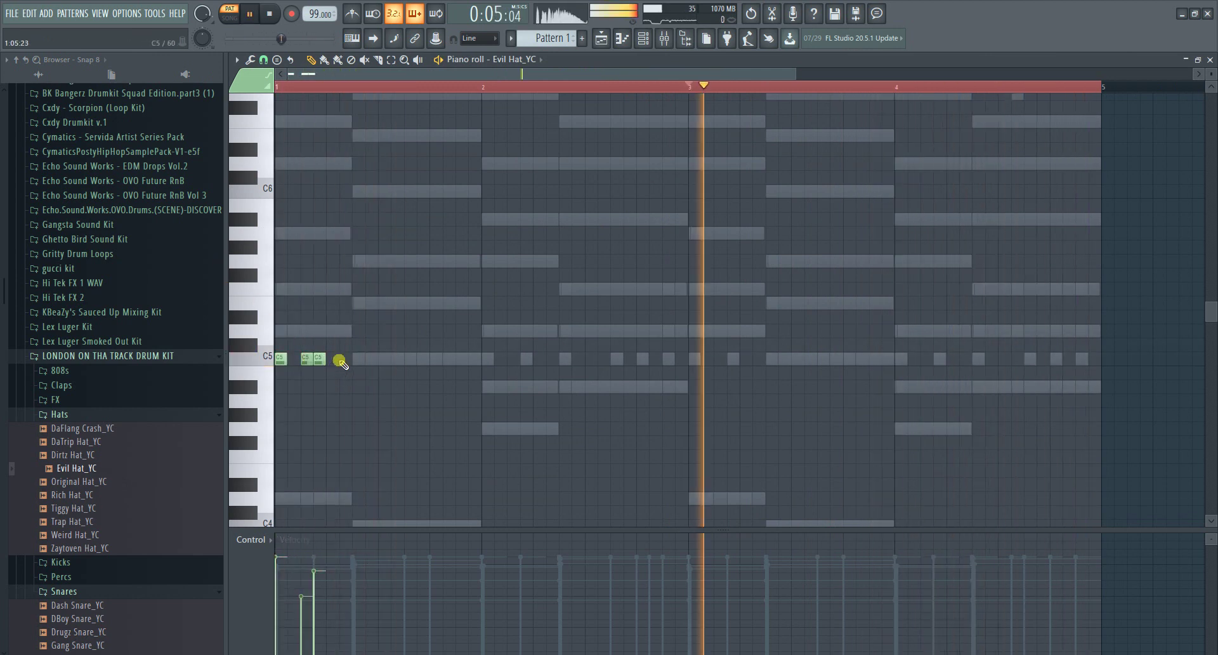
- Draw a two-step C5 hat note on step 6 of bar 1 and chop it into four equal hits
{"action": "left_click", "coordinate": [341, 359]}
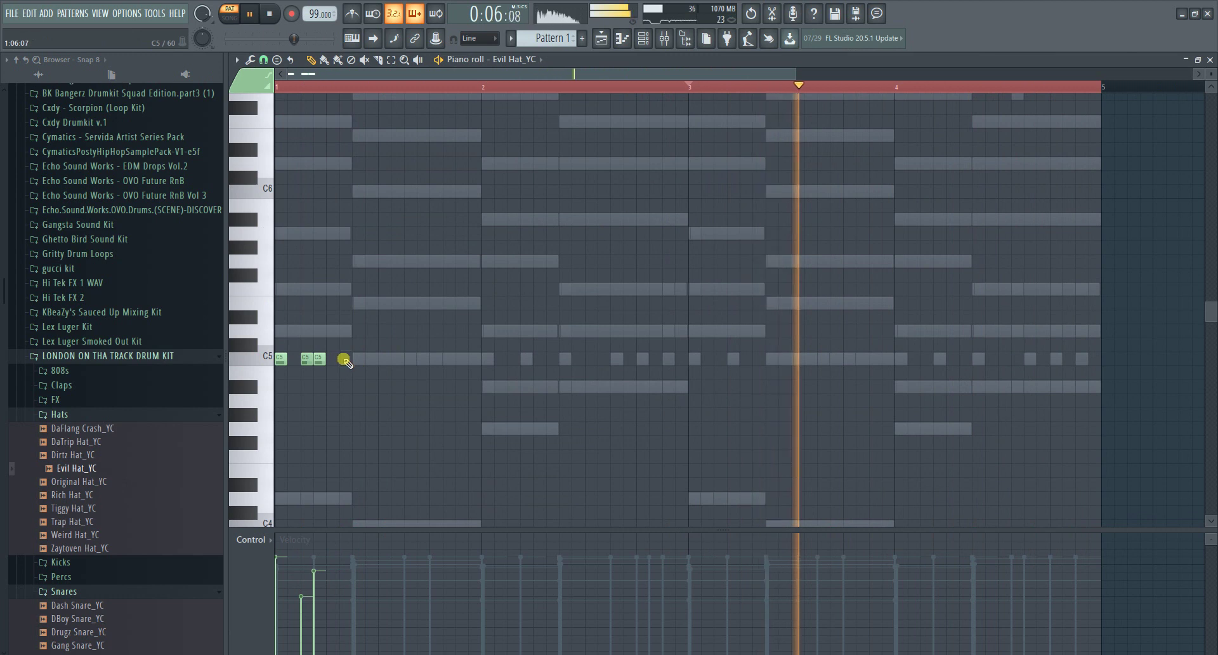
{"action": "mouse_move", "coordinate": [342, 358]}
{"action": "left_mouse_down"}
{"action": "mouse_move", "coordinate": [334, 366]}
{"action": "mouse_move", "coordinate": [360, 366]}
{"action": "left_mouse_up"}
{"action": "key", "text": "space"}
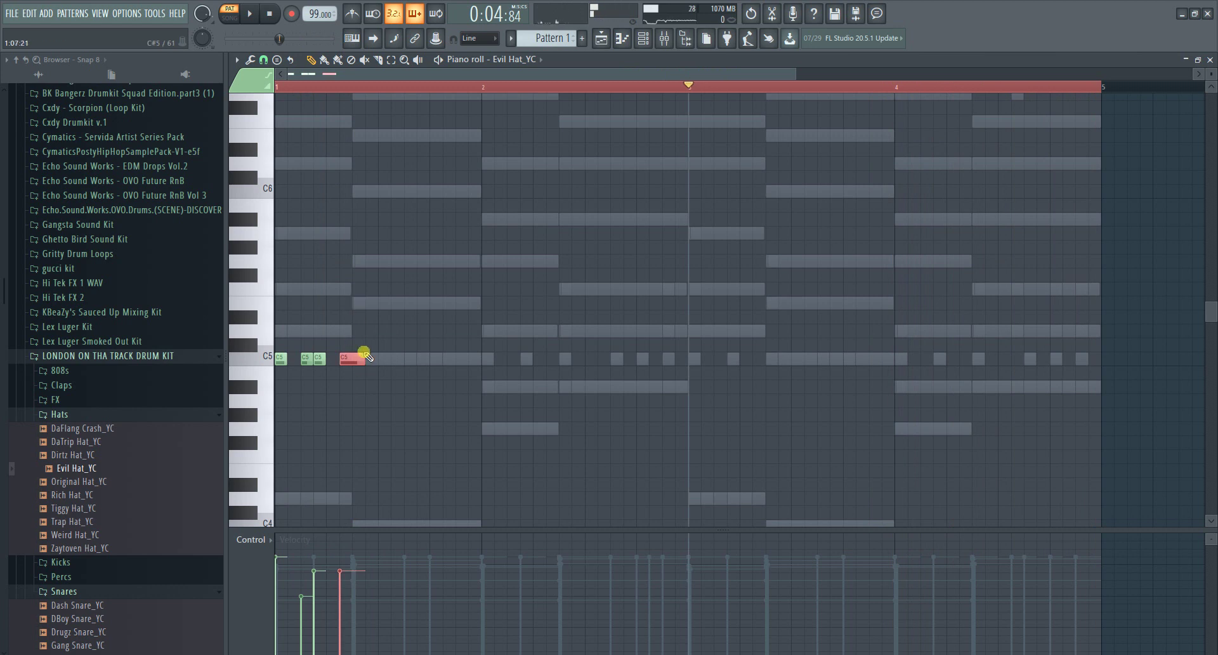
{"action": "key", "text": "alt+u"}
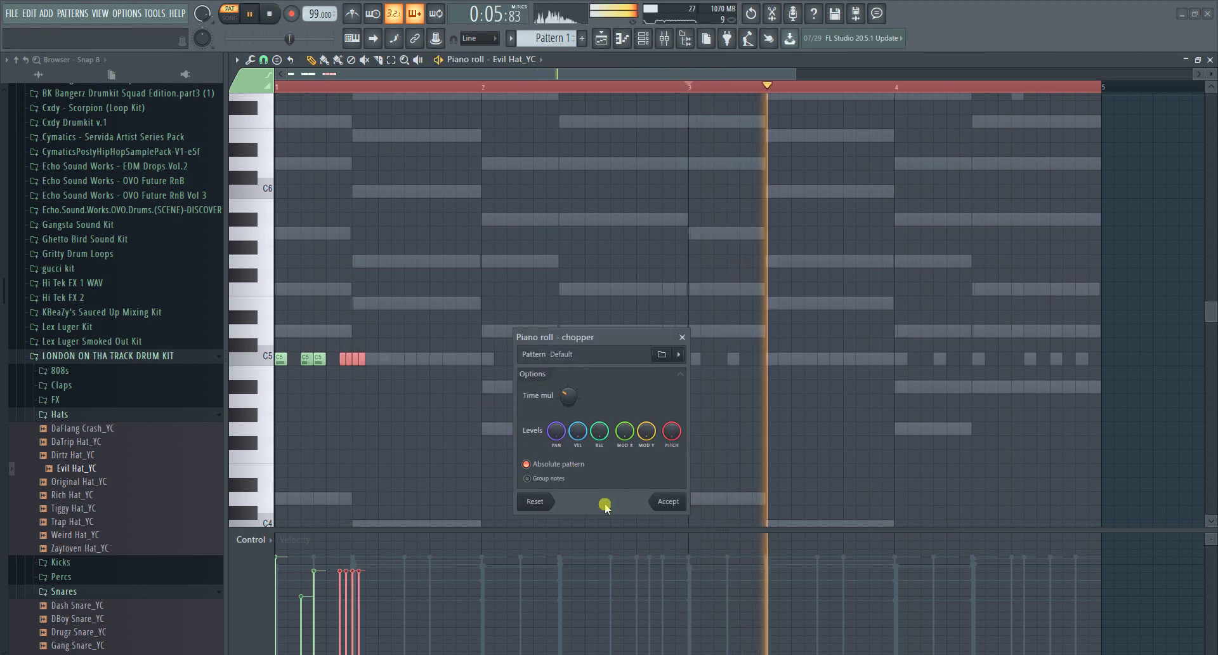
{"action": "left_click", "coordinate": [668, 501]}
{"action": "key", "text": "space"}
{"action": "key", "text": "space"}
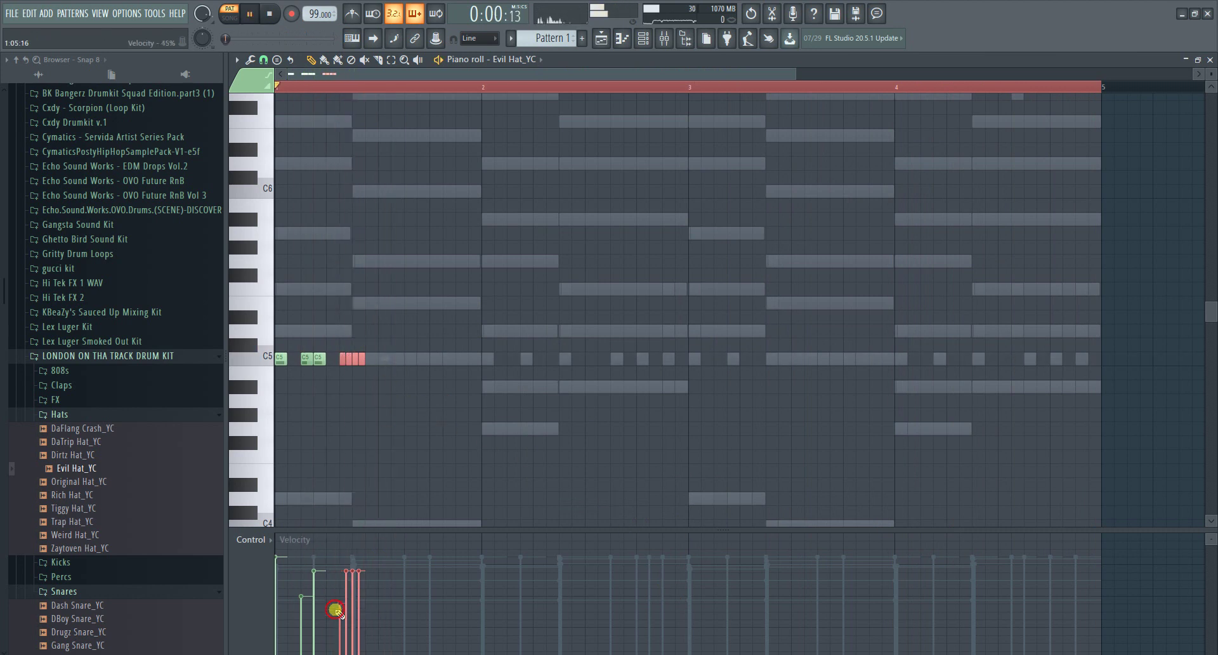
- Shape the four-hit hat roll with rising velocities and add a C5 hit on step 5 just before it
{"action": "left_click_drag", "start_coordinate": [335, 610], "coordinate": [353, 579]}
{"action": "key", "text": "space"}
{"action": "key", "text": "space"}
{"action": "right_click", "coordinate": [348, 440]}
{"action": "key", "text": "space"}
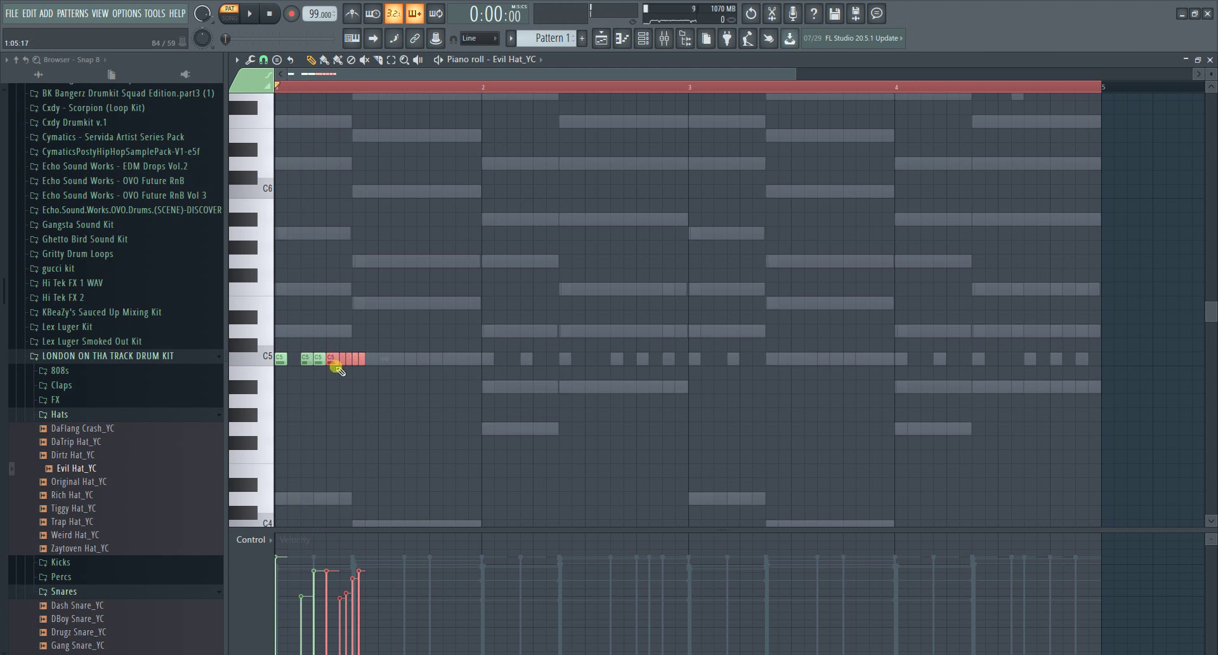
- Move the bar 1 hit on step 5 and its four-hit roll one step later and add C5 hits on steps 9 to 12
{"action": "left_click_drag", "start_coordinate": [334, 360], "coordinate": [346, 359]}
{"action": "key", "text": "space"}
{"action": "scroll", "coordinate": [444, 419], "scroll_direction": "down", "scroll_amount": 2}
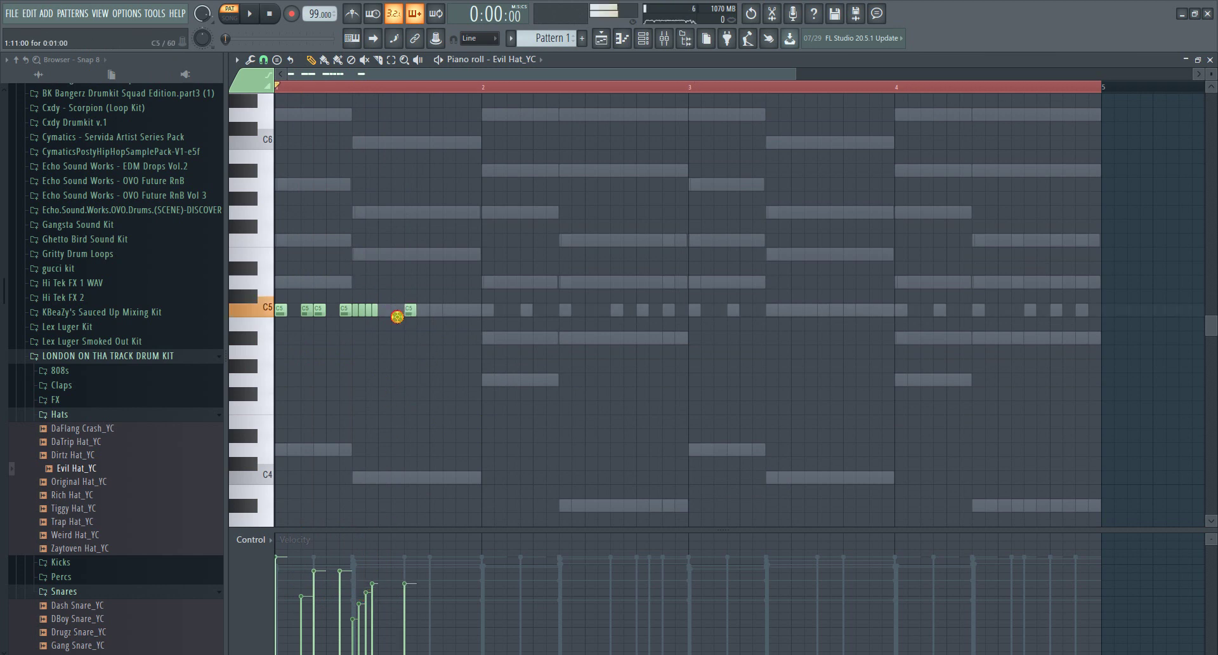
{"action": "key", "text": "space"}
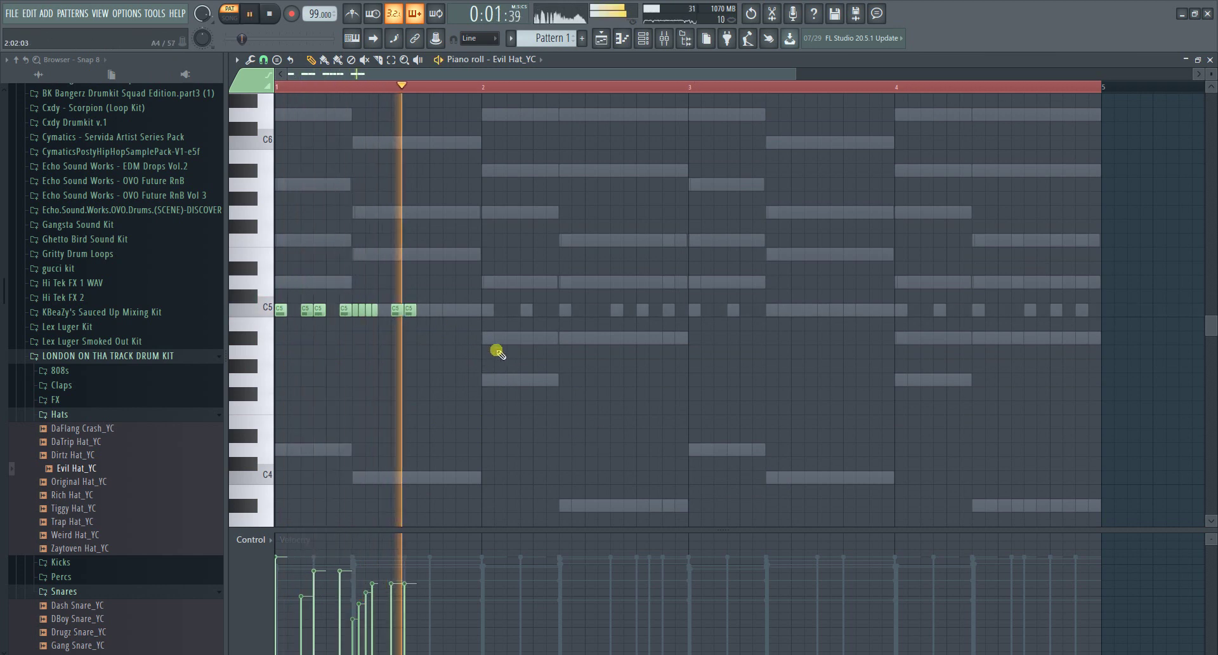
{"action": "key", "text": "space"}
{"action": "left_click_drag", "start_coordinate": [382, 300], "coordinate": [381, 310]}
{"action": "key", "text": "space"}
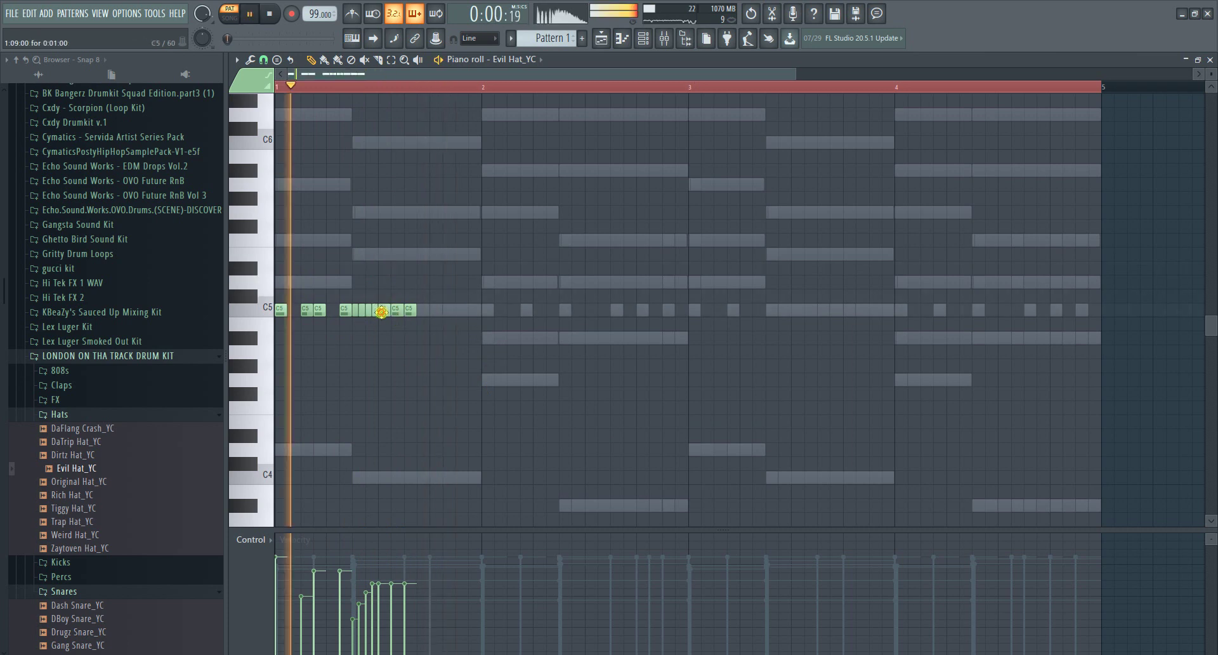
{"action": "left_click", "coordinate": [423, 310]}
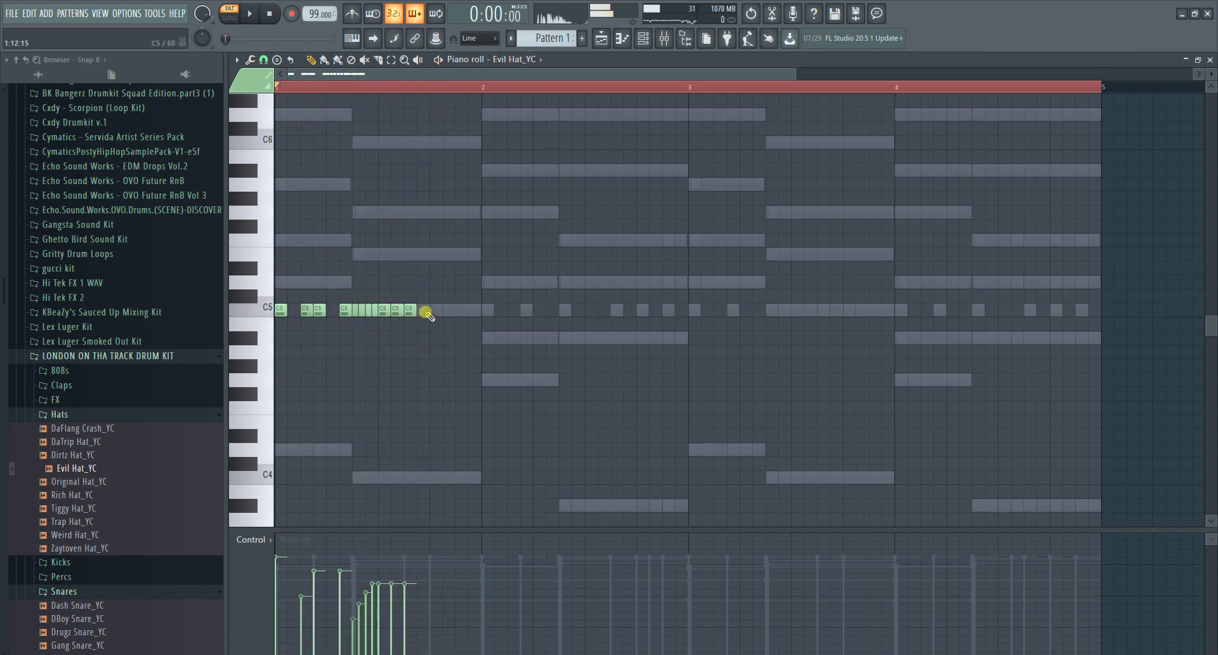
- Add an A#4 hat on step 13 of bar 1 and a two-step G4 note on step 15 chopped into four equal hits
{"action": "left_click", "coordinate": [436, 340]}
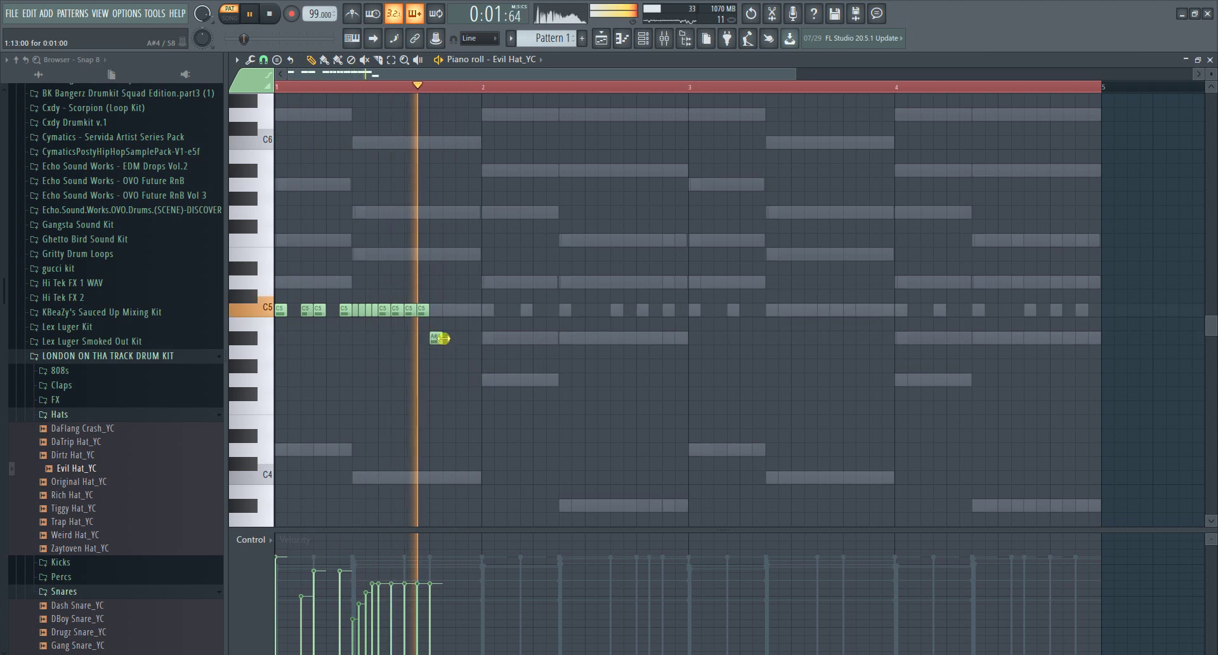
{"action": "right_click", "coordinate": [437, 339]}
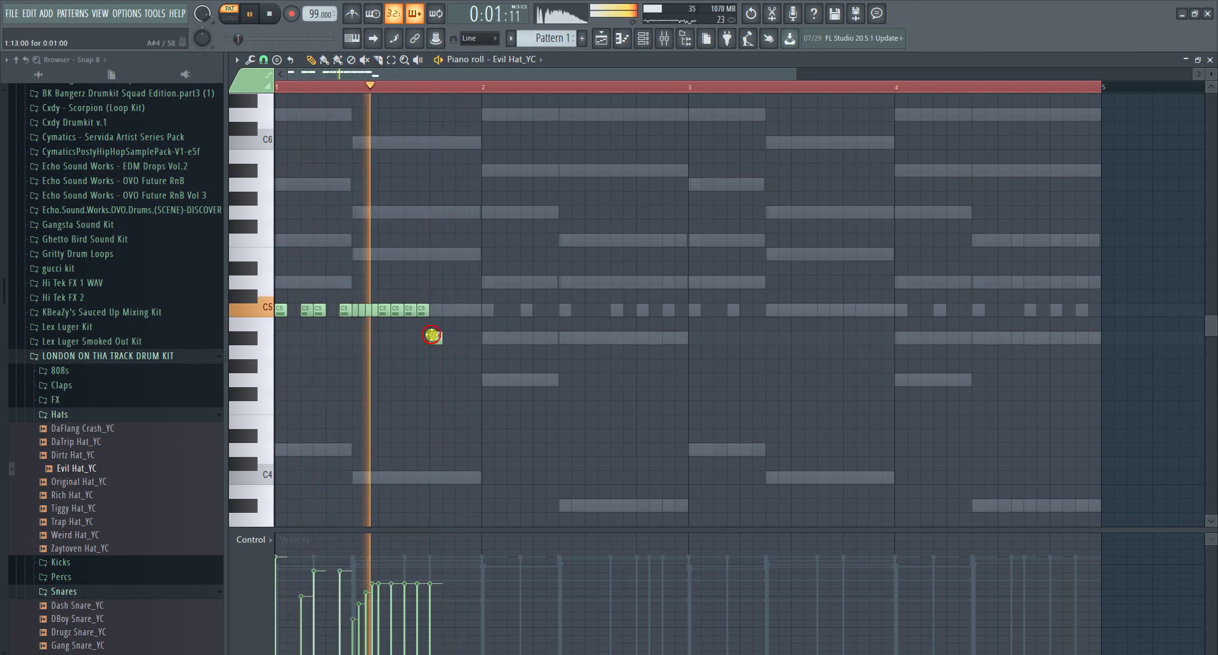
{"action": "left_click", "coordinate": [435, 338]}
{"action": "left_click", "coordinate": [463, 379]}
{"action": "key", "text": "space"}
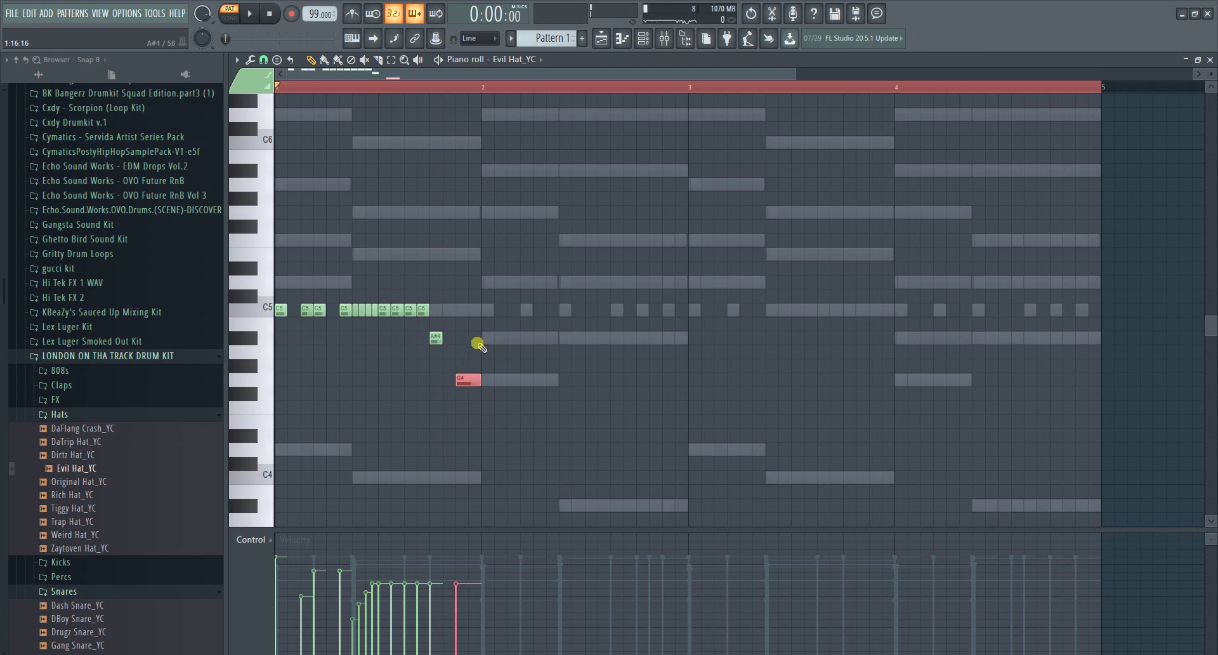
{"action": "key", "text": "alt+u"}
{"action": "key", "text": "space"}
{"action": "left_click", "coordinate": [670, 503]}
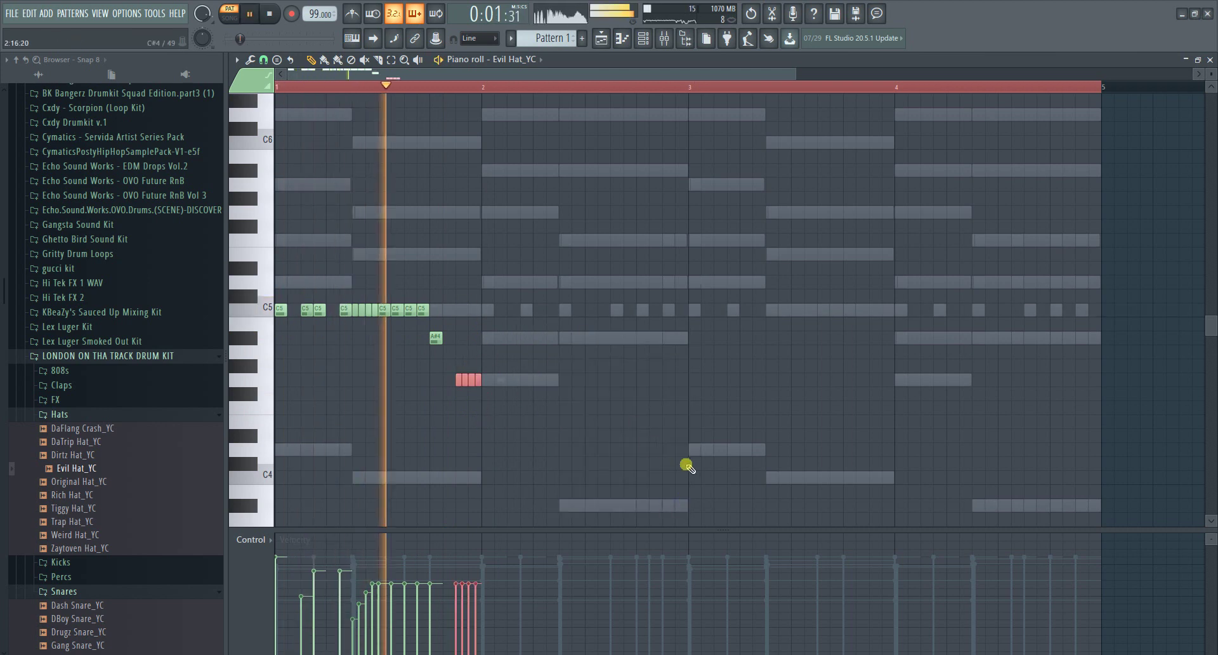
{"action": "key", "text": "ctrl+a"}
{"action": "key", "text": "ctrl+d"}
{"action": "key", "text": "space"}
{"action": "key", "text": "space"}
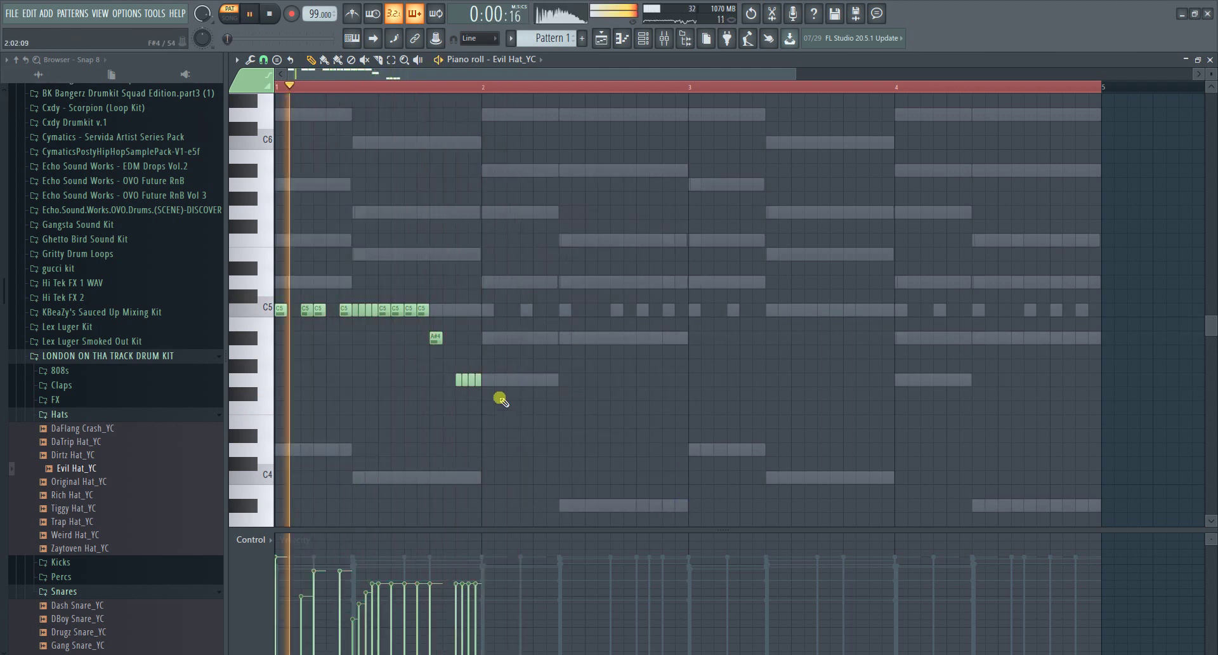
- Thin the G4 roll at the end of bar 1 to two short hits starting on steps 15 and 16
{"action": "right_click", "coordinate": [472, 381]}
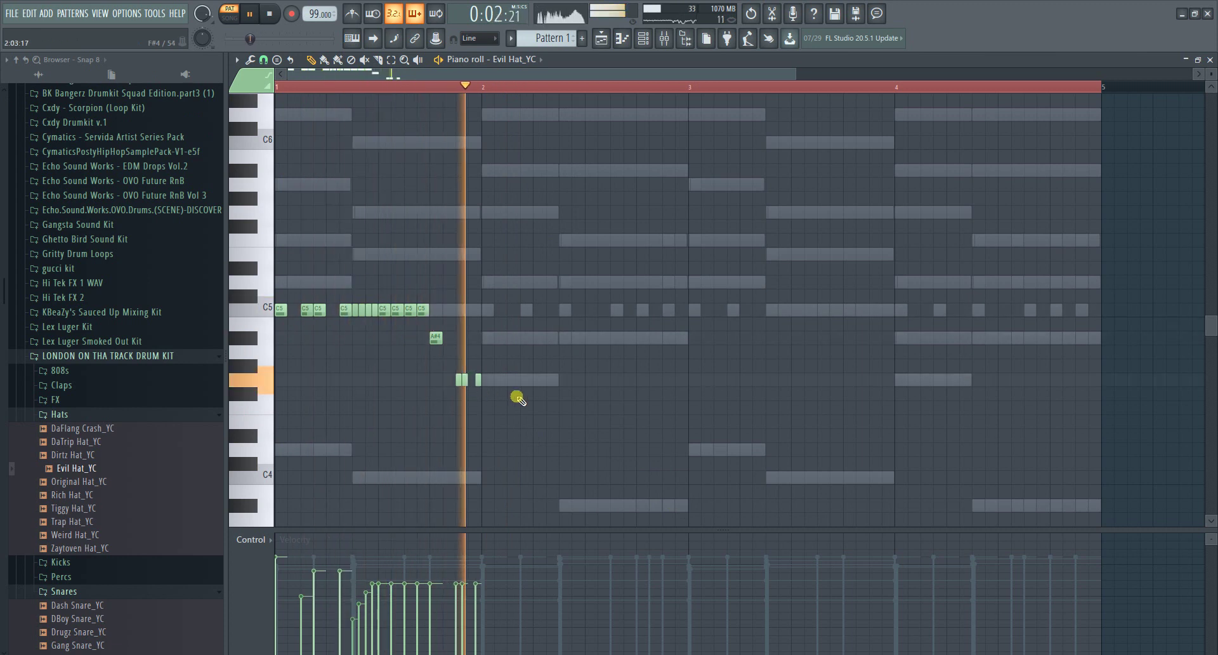
{"action": "left_click", "coordinate": [442, 381]}
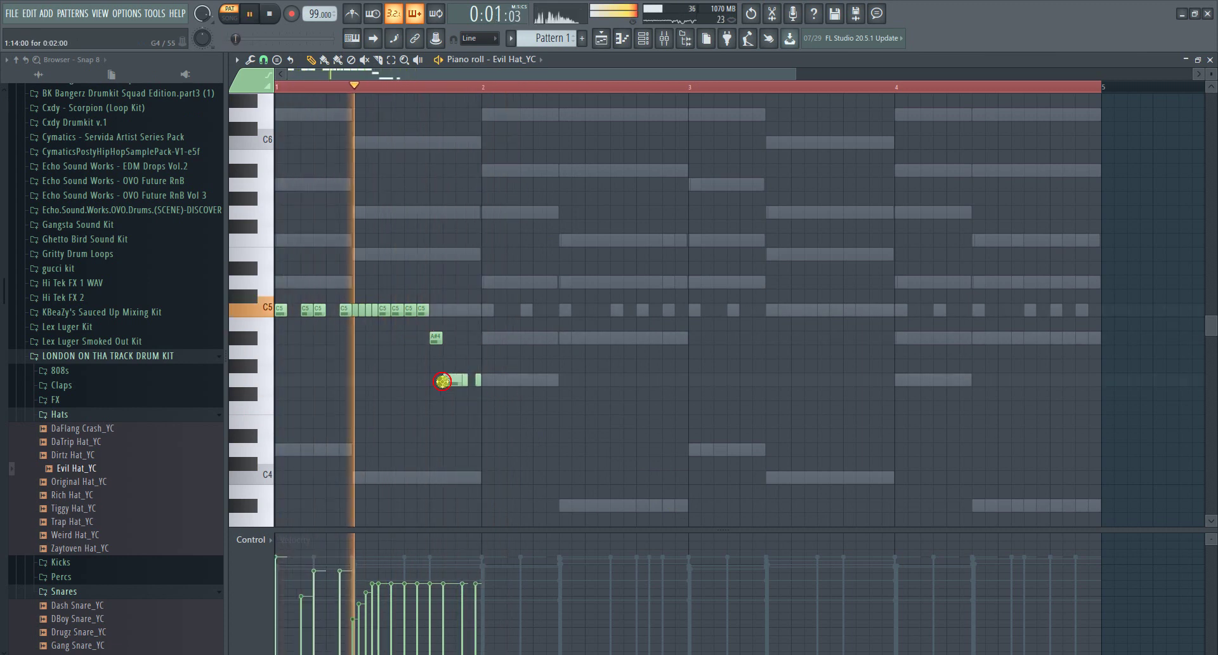
{"action": "left_click_drag", "start_coordinate": [442, 380], "coordinate": [448, 395]}
{"action": "right_click", "coordinate": [448, 395]}
{"action": "key", "text": "space"}
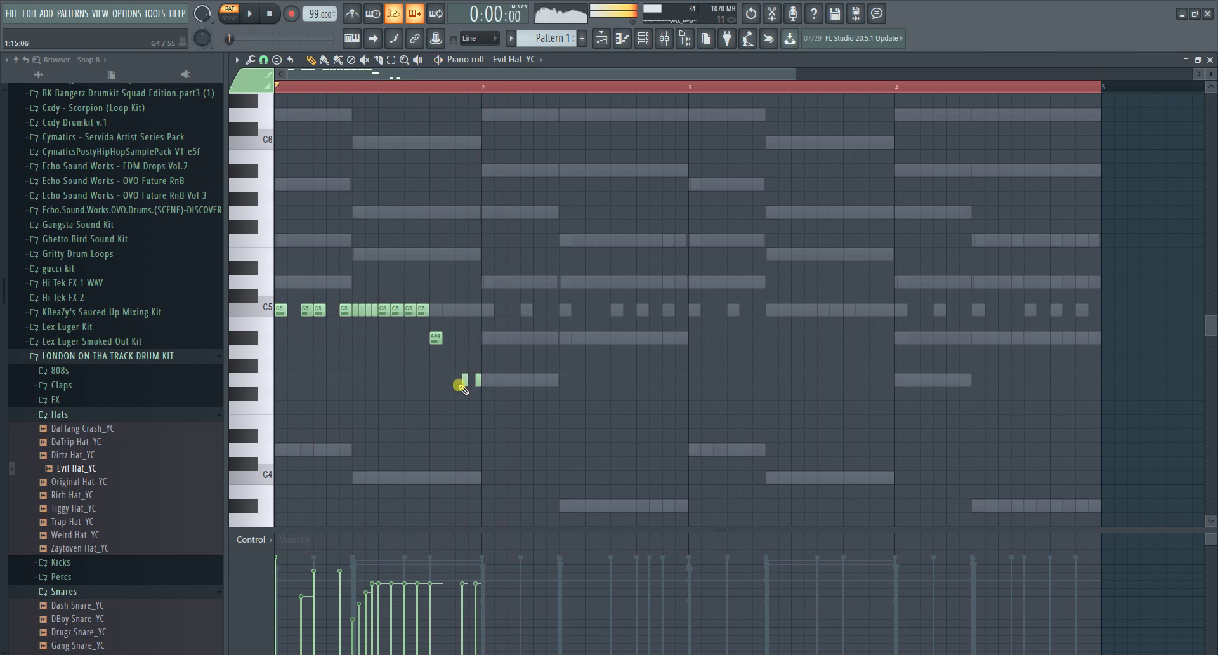
{"action": "key", "text": "space"}
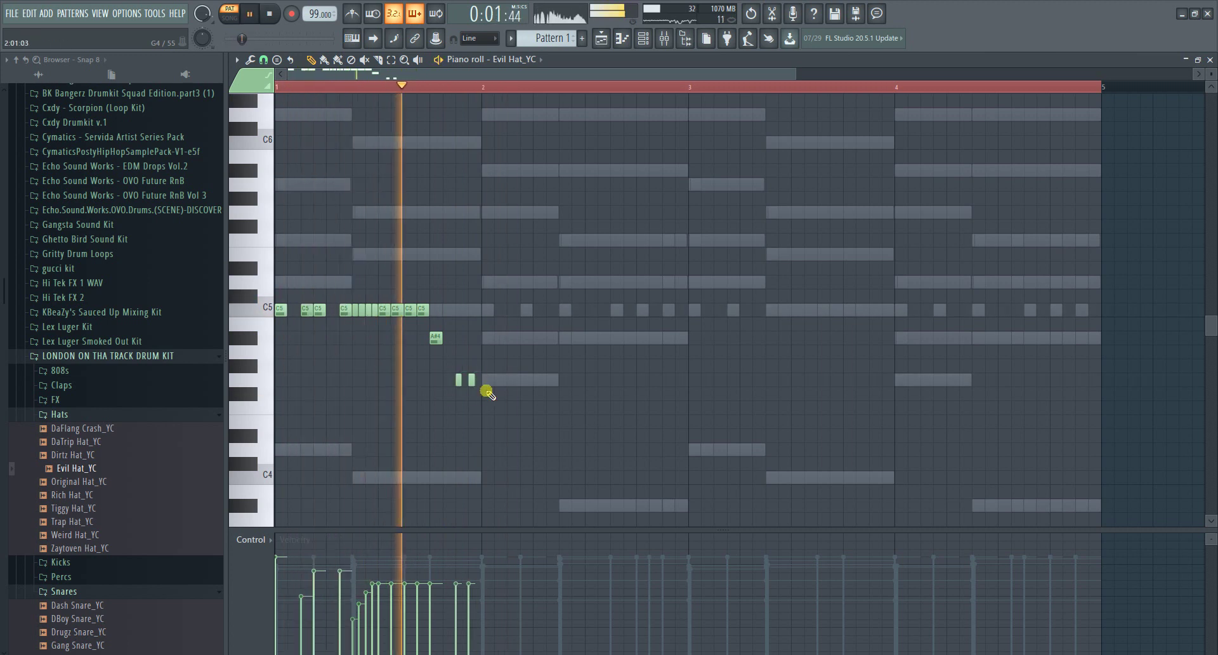
- Try stretching the two G4 hits at the end of bar 1 farther apart
{"action": "left_click_drag", "start_coordinate": [496, 396], "coordinate": [400, 372]}
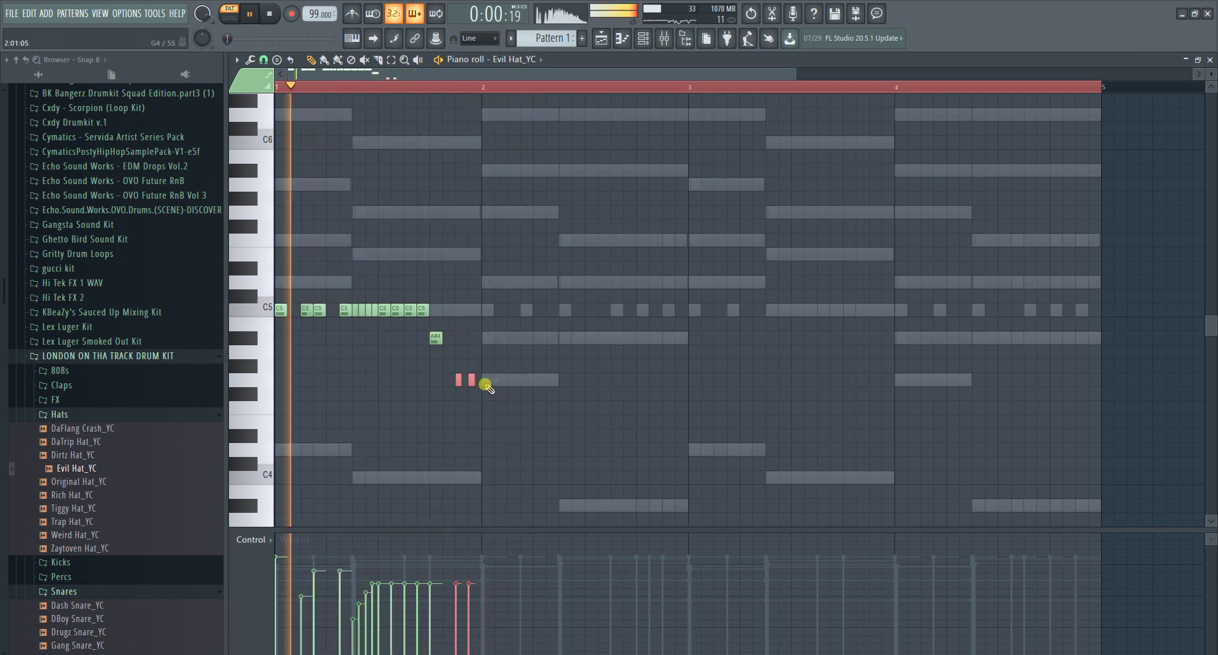
{"action": "left_click_drag", "start_coordinate": [490, 380], "coordinate": [498, 392]}
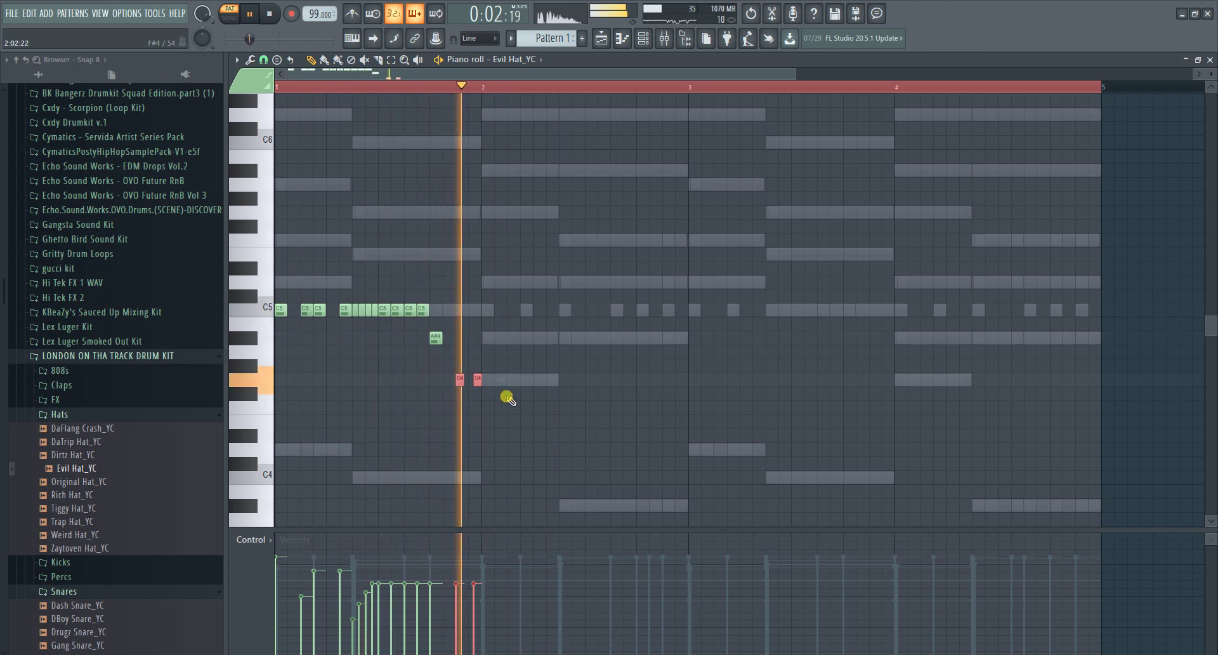
{"action": "key", "text": "space"}
{"action": "key", "text": "space"}
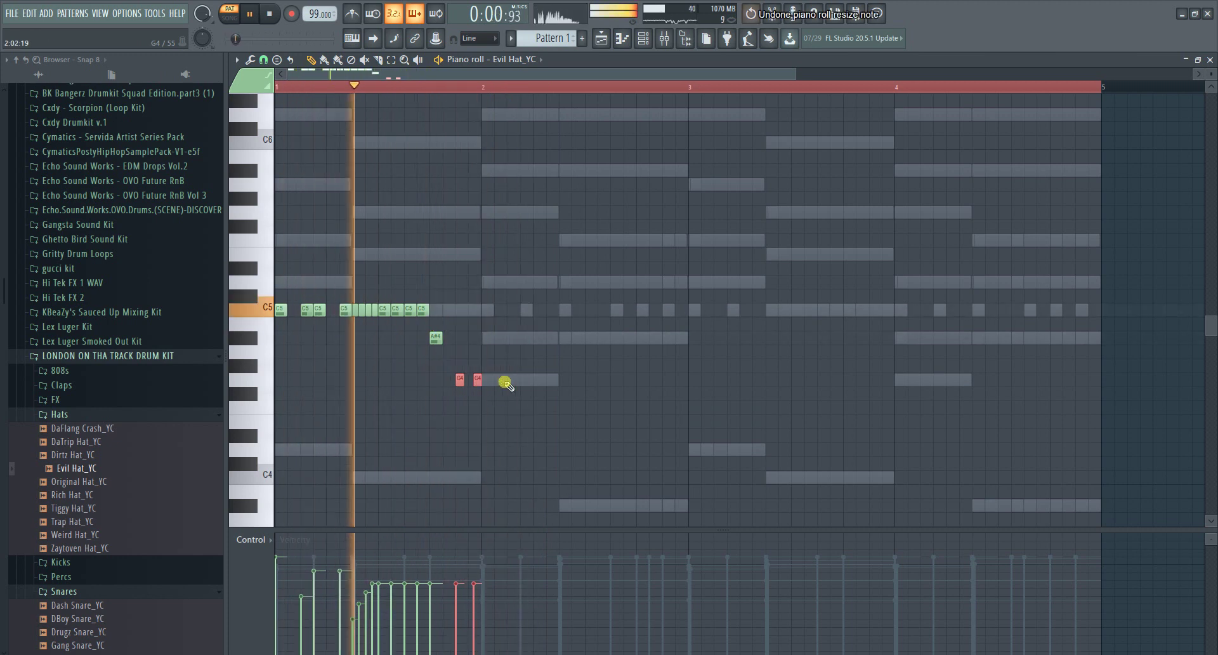
{"action": "key", "text": "ctrl+z"}
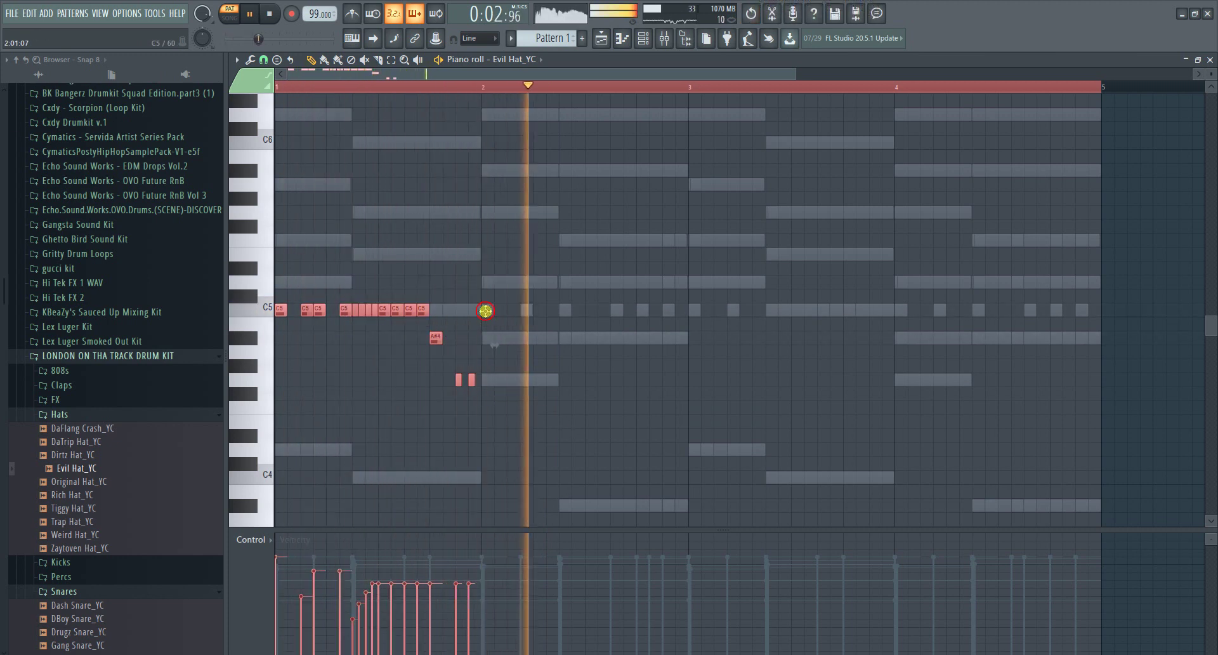
- Place one-step C5 hat hits on steps 1, 3, 4 and 5 of bar 2
{"action": "left_click", "coordinate": [486, 310]}
{"action": "key", "text": "space"}
{"action": "key", "text": "space"}
{"action": "left_click_drag", "start_coordinate": [489, 316], "coordinate": [493, 327]}
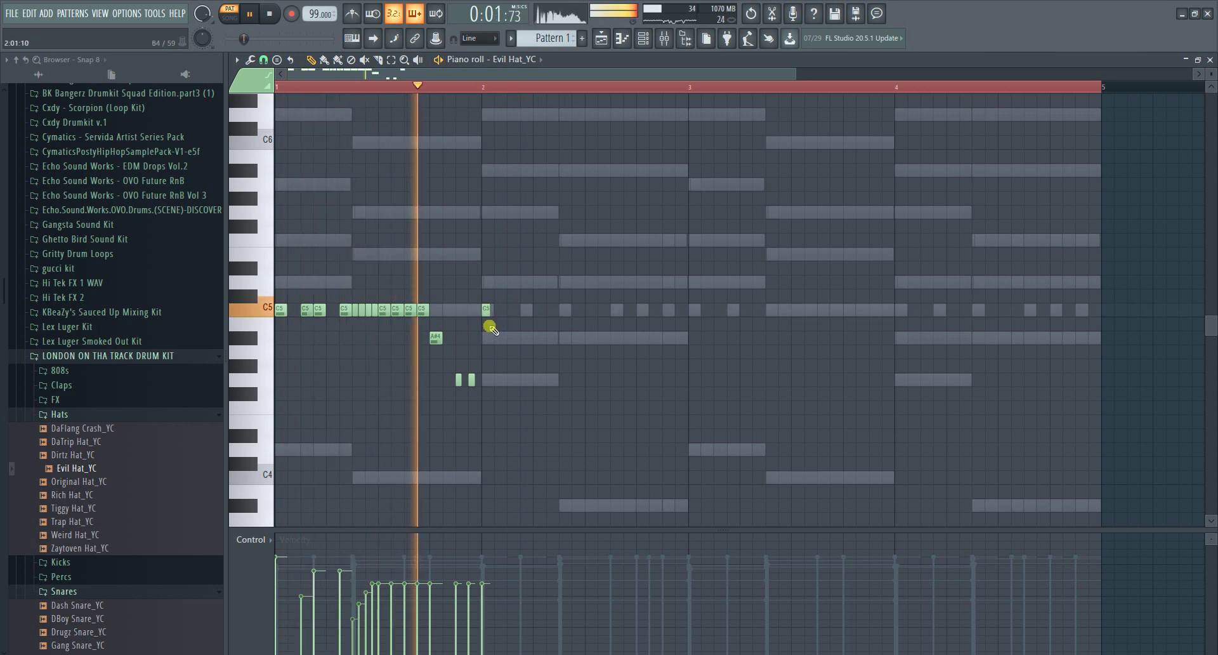
{"action": "left_click", "coordinate": [488, 311], "text": "ctrl"}
{"action": "left_click", "coordinate": [512, 311]}
{"action": "right_click", "coordinate": [511, 310]}
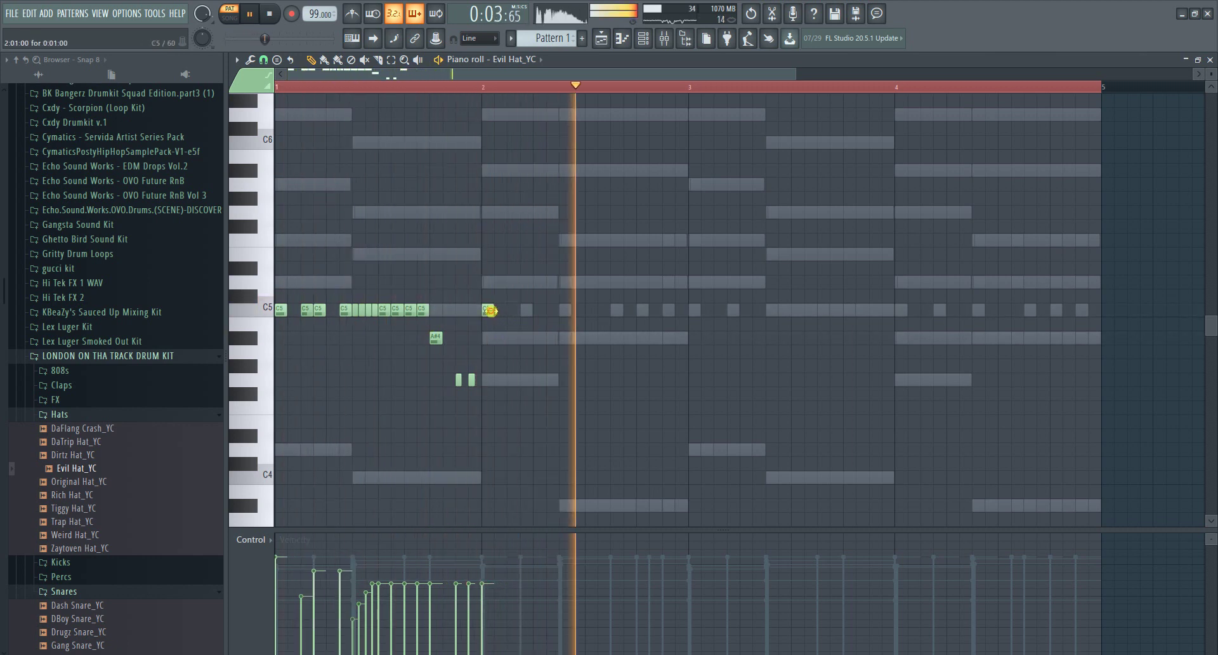
{"action": "key", "text": "space"}
{"action": "left_click", "coordinate": [526, 310]}
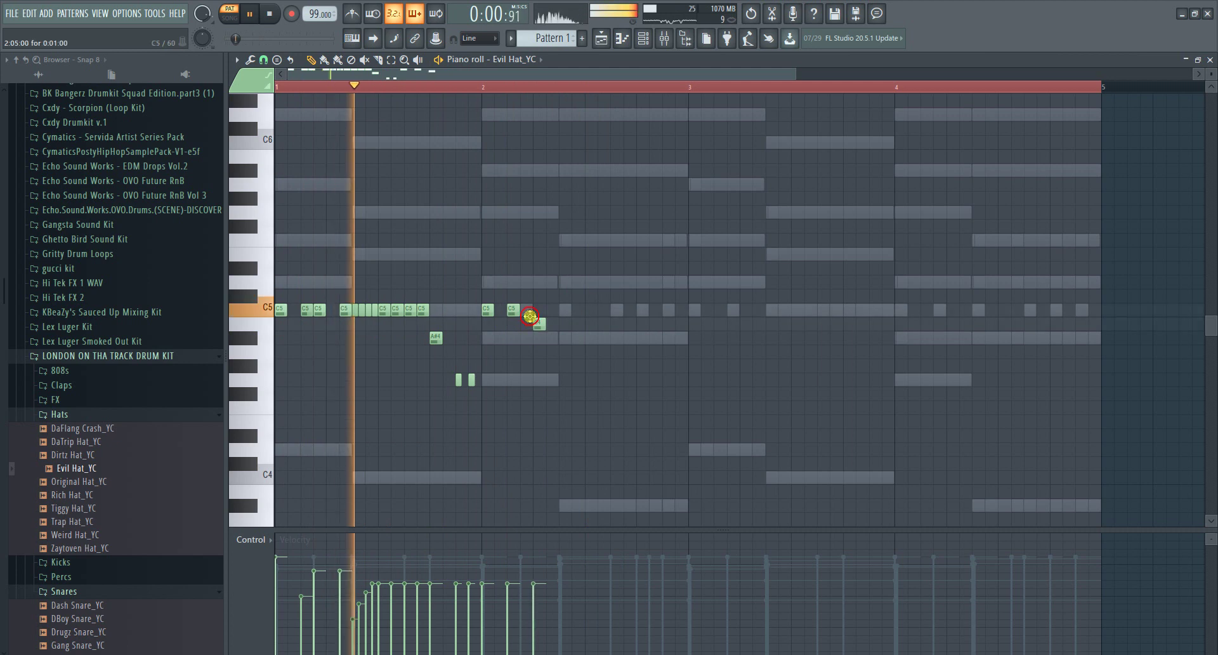
{"action": "left_click", "coordinate": [540, 313]}
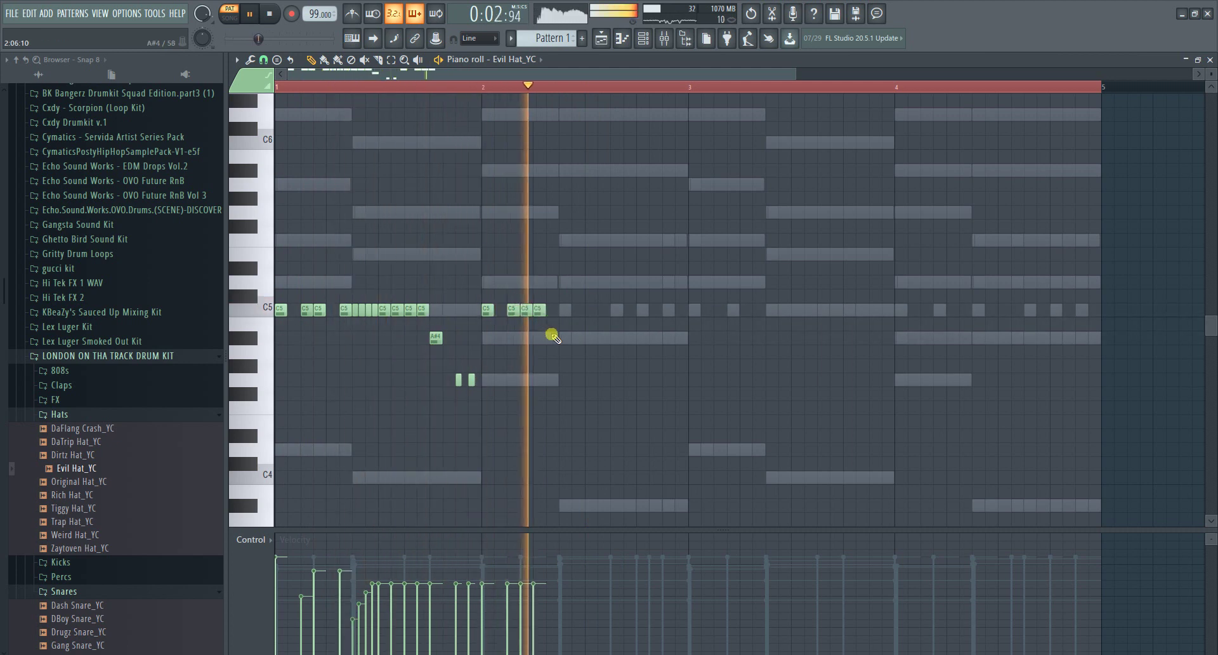
- Add a G4 hat hit on step 7 and a C5 hit on step 8 of bar 2
{"action": "key", "text": "space"}
{"action": "key", "text": "space"}
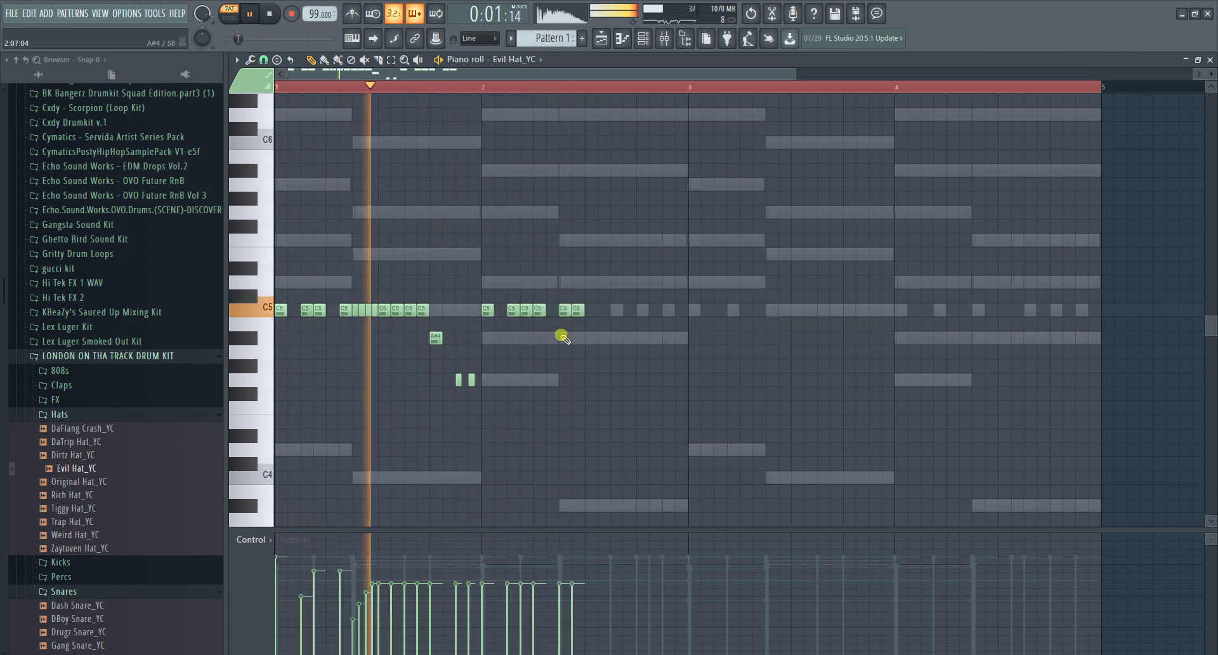
{"action": "left_click", "coordinate": [577, 309]}
{"action": "left_click", "coordinate": [563, 379]}
{"action": "left_click_drag", "start_coordinate": [556, 377], "coordinate": [576, 378]}
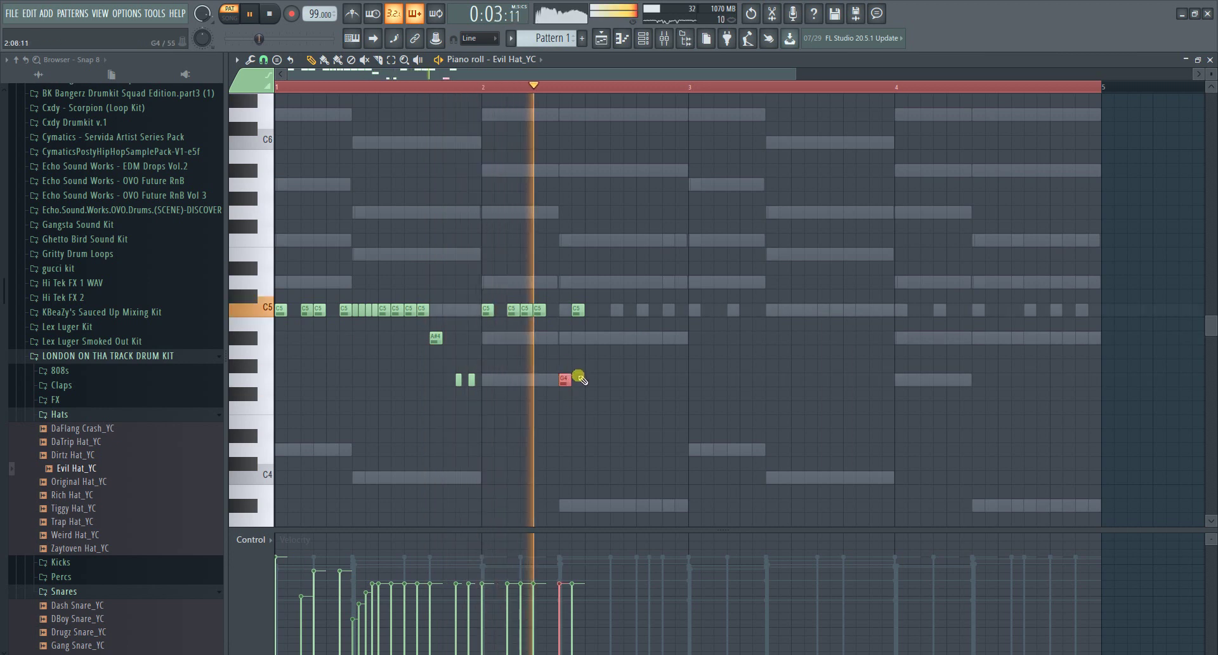
{"action": "key", "text": "space"}
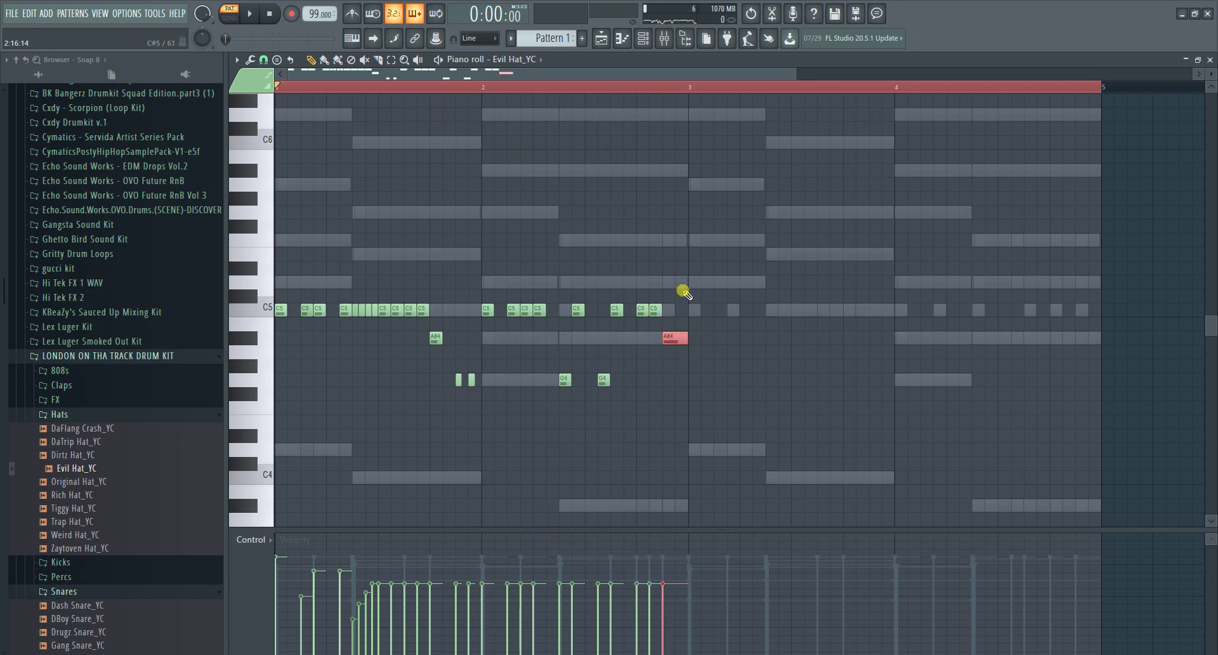
- Chop the two-step A#4 note at the end of bar 2 into four equal hits
{"action": "key", "text": "alt+u"}
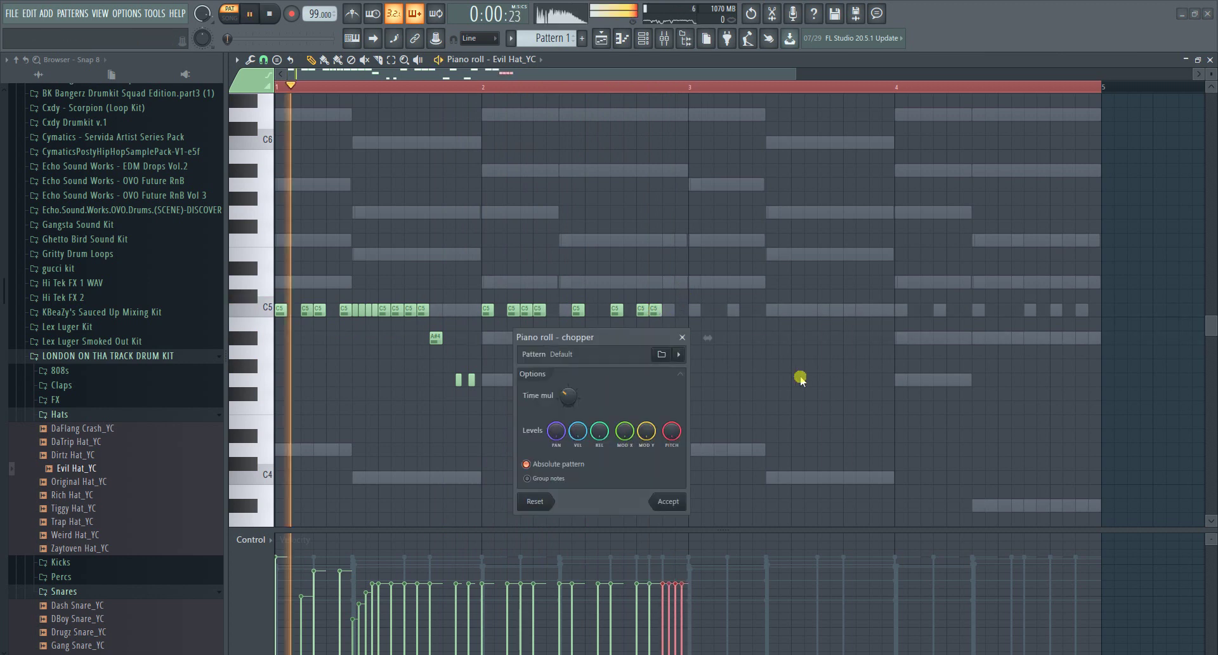
{"action": "left_click", "coordinate": [676, 503]}
{"action": "key", "text": "ctrl+a"}
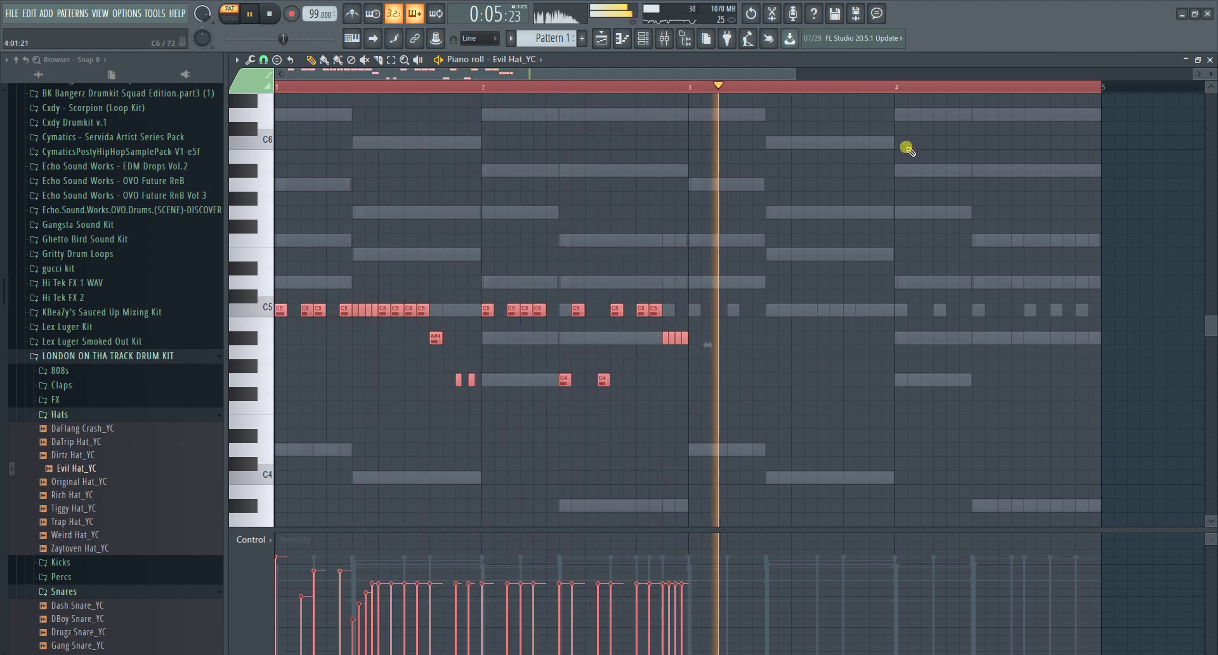
{"action": "key", "text": "space"}
{"action": "key", "text": "space"}
- Delete the C5 hit on step 5 of bar 2 and duplicate the two-bar hat pattern into bars 3 and 4
{"action": "left_click_drag", "start_coordinate": [656, 414], "coordinate": [606, 313]}
{"action": "left_click_drag", "start_coordinate": [627, 391], "coordinate": [549, 271]}
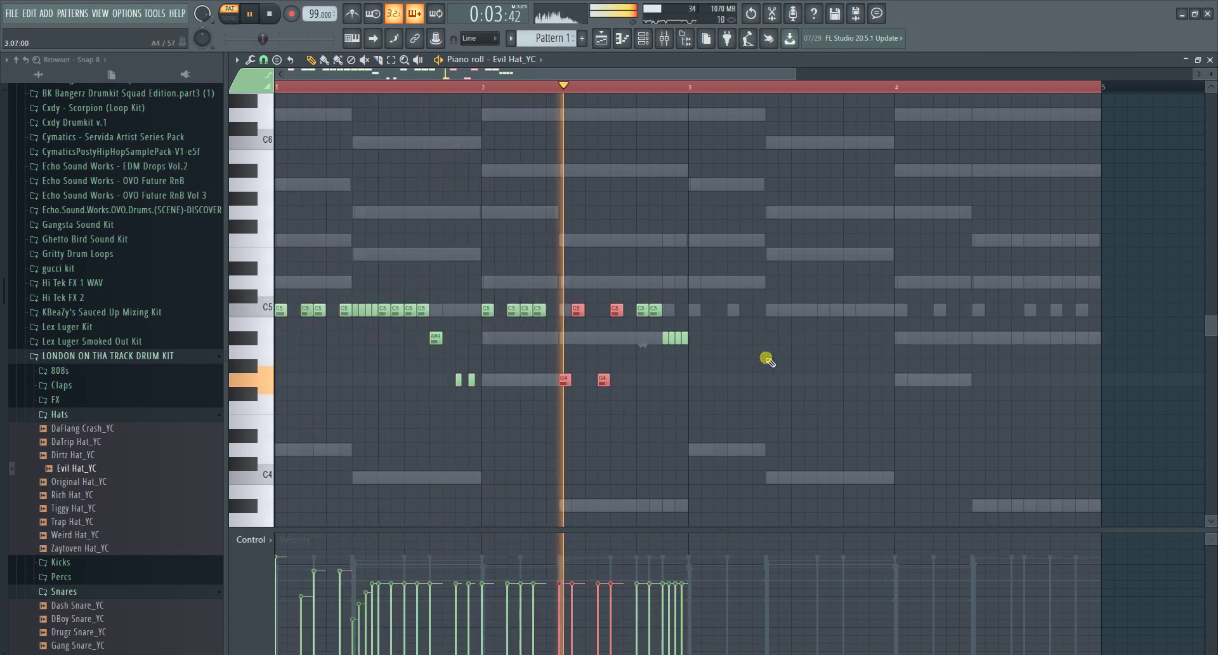
{"action": "key", "text": "space"}
{"action": "key", "text": "space"}
{"action": "right_click", "coordinate": [539, 310]}
{"action": "key", "text": "ctrl+a"}
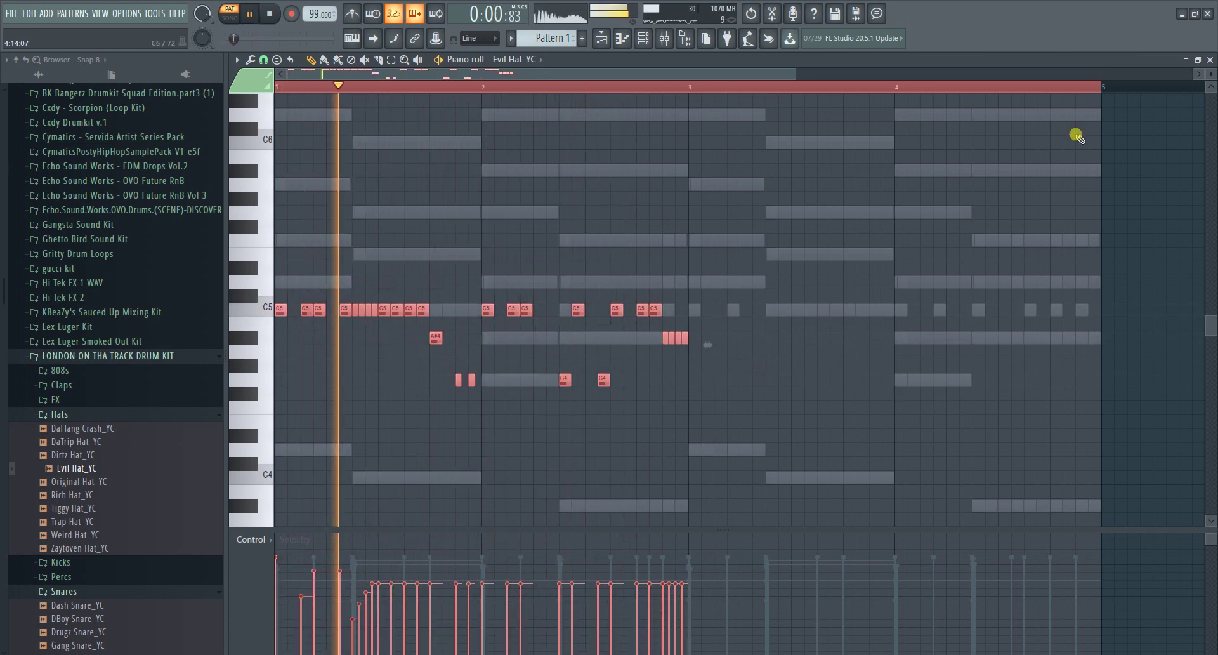
{"action": "left_click_drag", "start_coordinate": [1038, 86], "coordinate": [688, 122]}
{"action": "key", "text": "ctrl+b"}
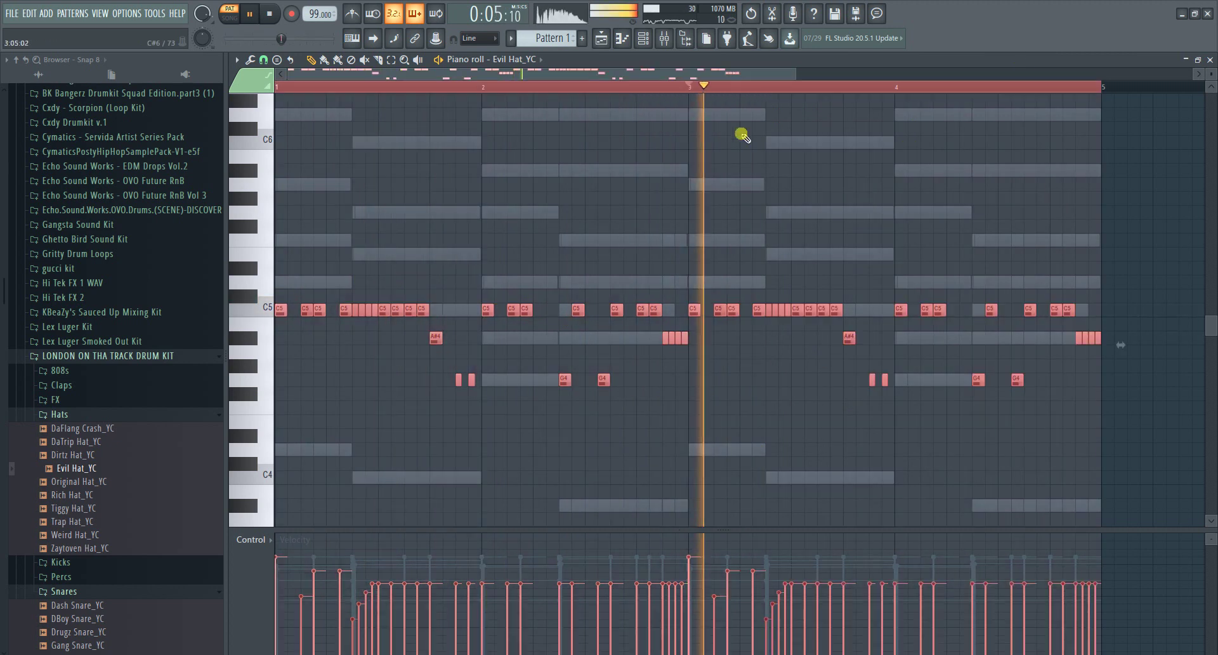
- Open the playlist and bring up the channel rack in front of it
{"action": "left_click", "coordinate": [663, 39]}
{"action": "left_click", "coordinate": [643, 38]}
{"action": "left_click", "coordinate": [643, 38]}
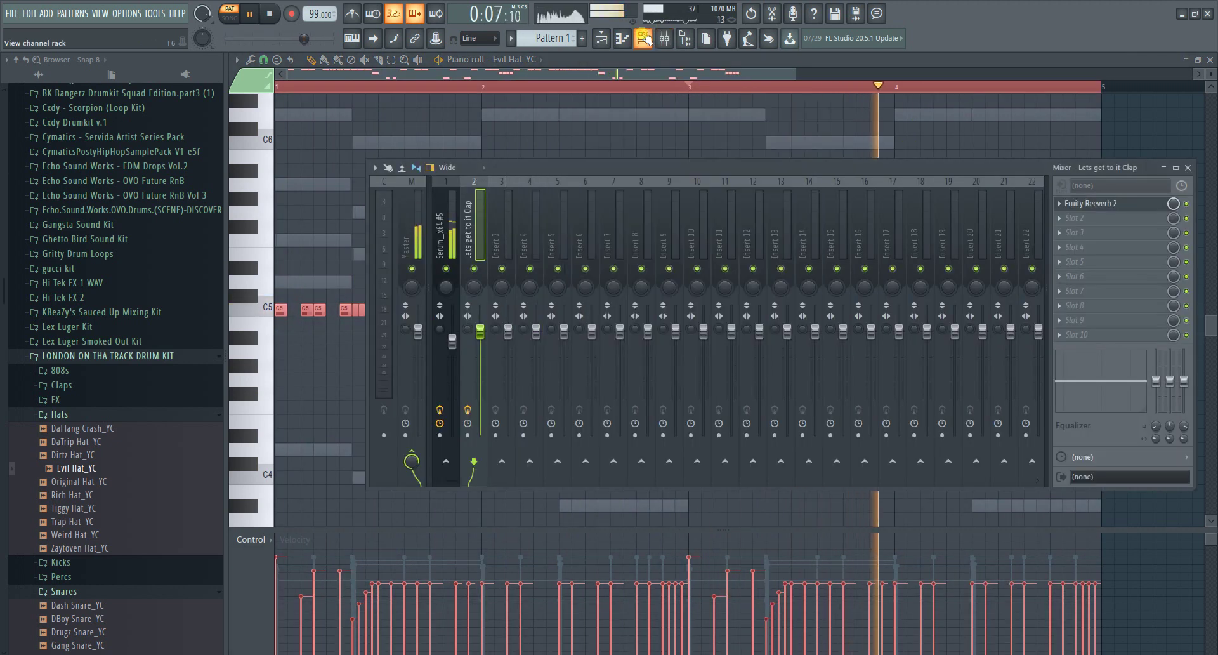
{"action": "left_click", "coordinate": [644, 39]}
{"action": "left_click", "coordinate": [603, 39]}
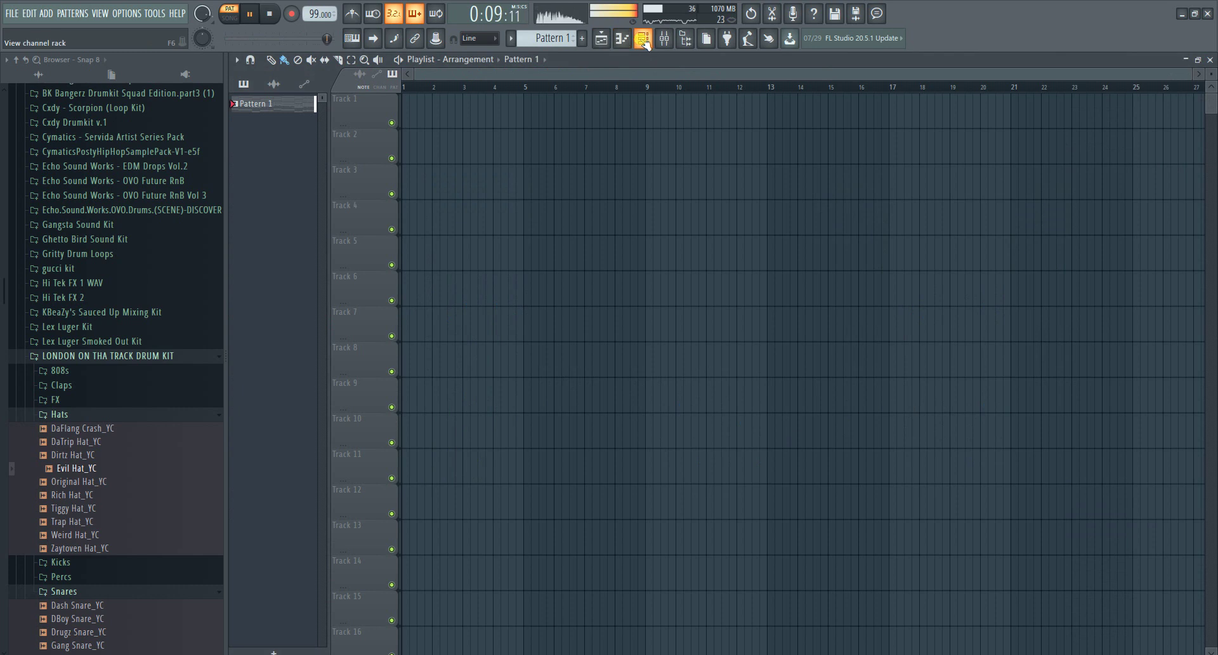
{"action": "left_click", "coordinate": [643, 38]}
{"action": "left_click", "coordinate": [622, 294]}
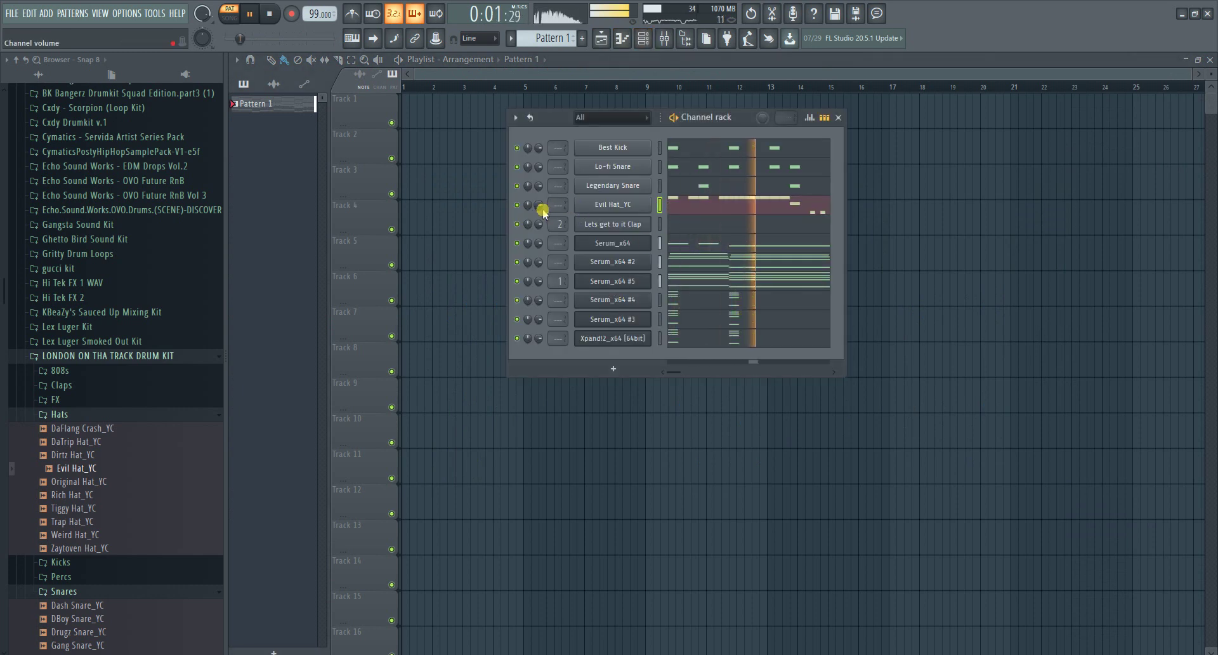
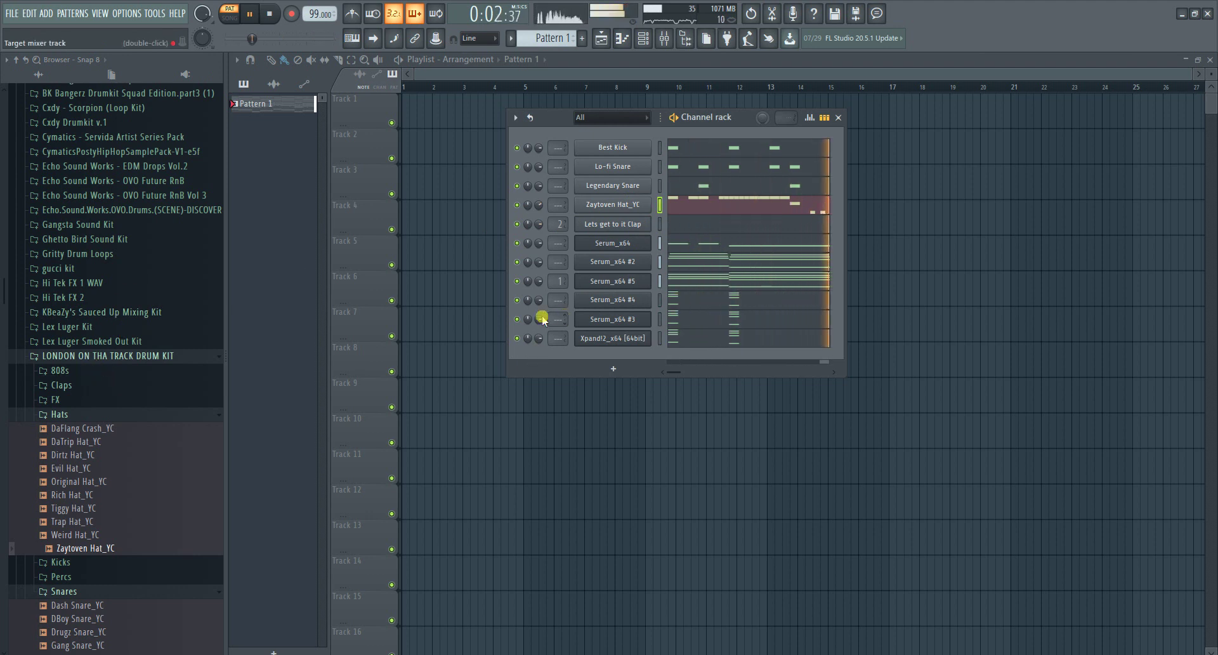
- Move the Serum and Xpand!2 notes from Pattern 1 into Pattern 2, and shift everything except Serum_x64 on into Pattern 3
{"action": "key", "text": "ctrl+x"}
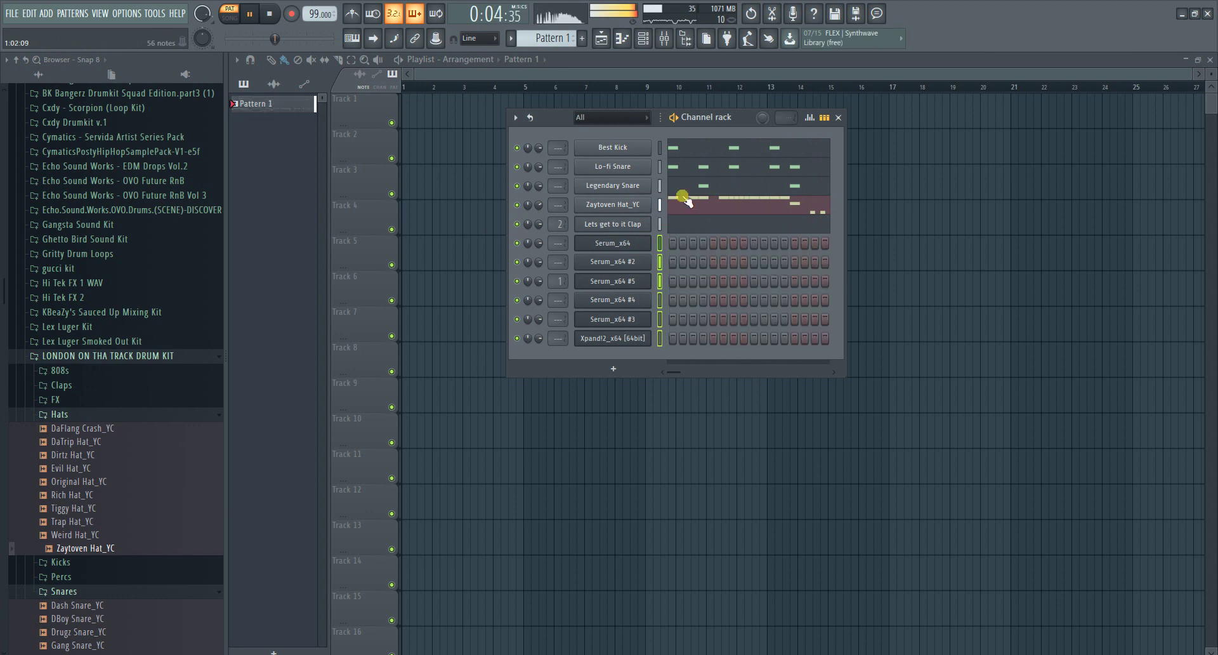
{"action": "key", "text": "KP_Add"}
{"action": "key", "text": "ctrl+v"}
{"action": "right_click", "coordinate": [661, 243]}
{"action": "key", "text": "ctrl+x"}
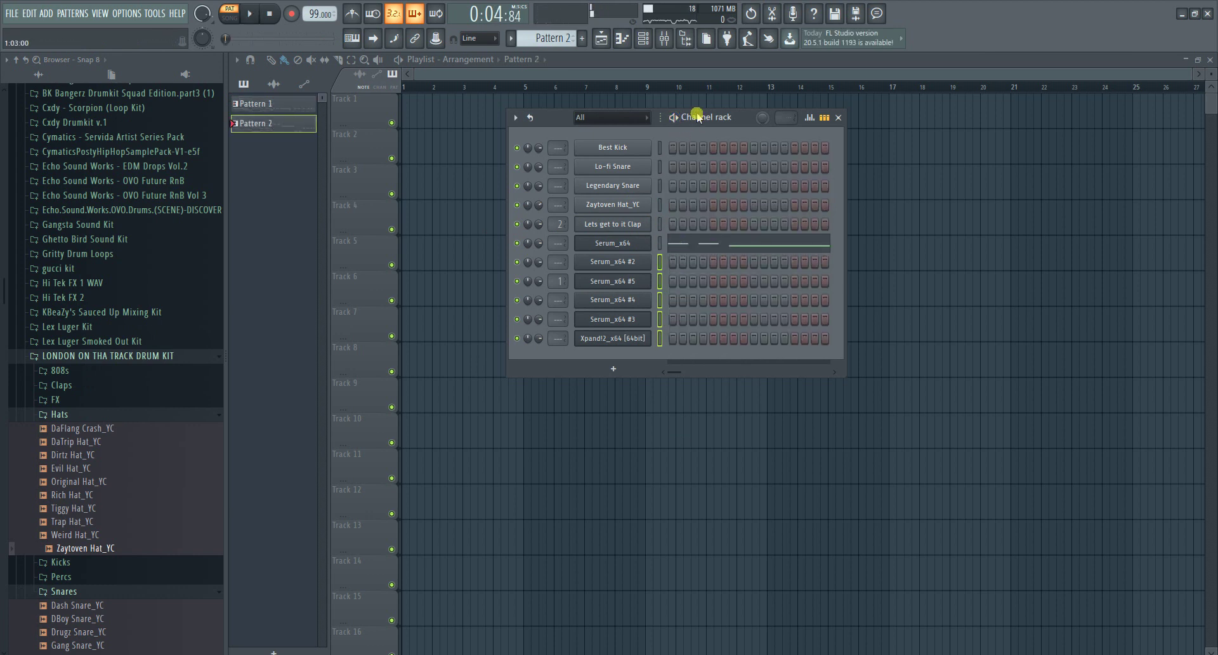
{"action": "key", "text": "ctrl+z"}
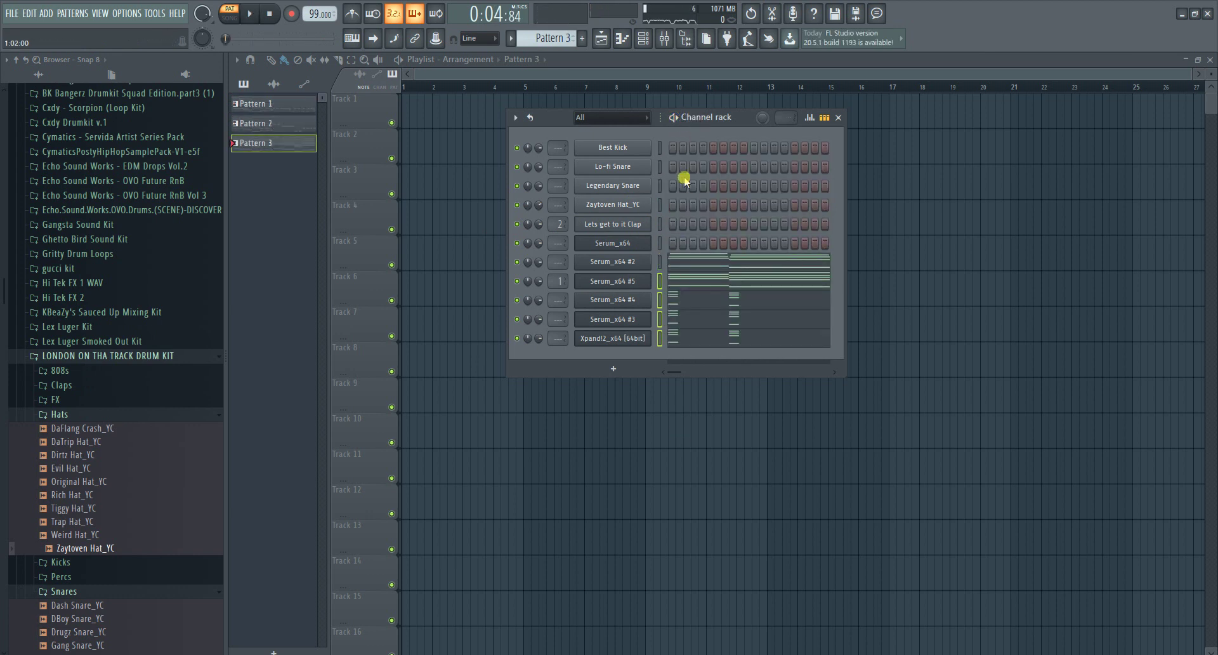
- Split the remaining notes so Serum_x64 #2 stays in Pattern 3, #5 in Pattern 4, #4 and #3 in Pattern 5, and Xpand!2 in Pattern 6
{"action": "key", "text": "ctrl+z"}
{"action": "key", "text": "ctrl+z"}
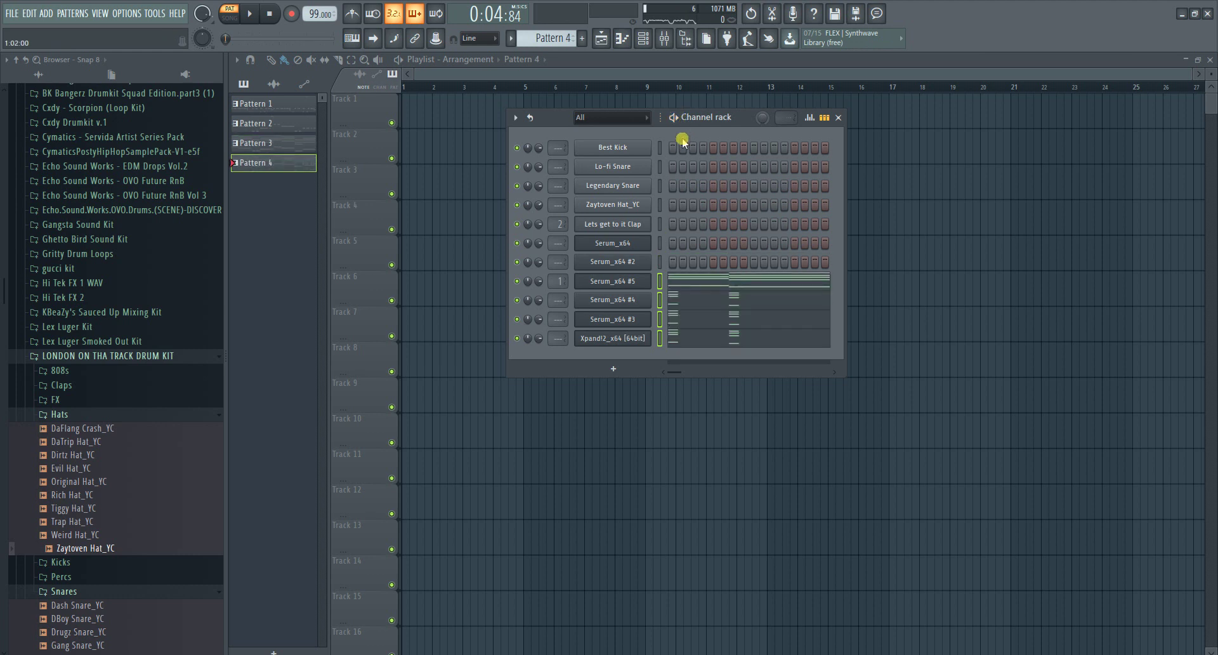
{"action": "key", "text": "ctrl+z"}
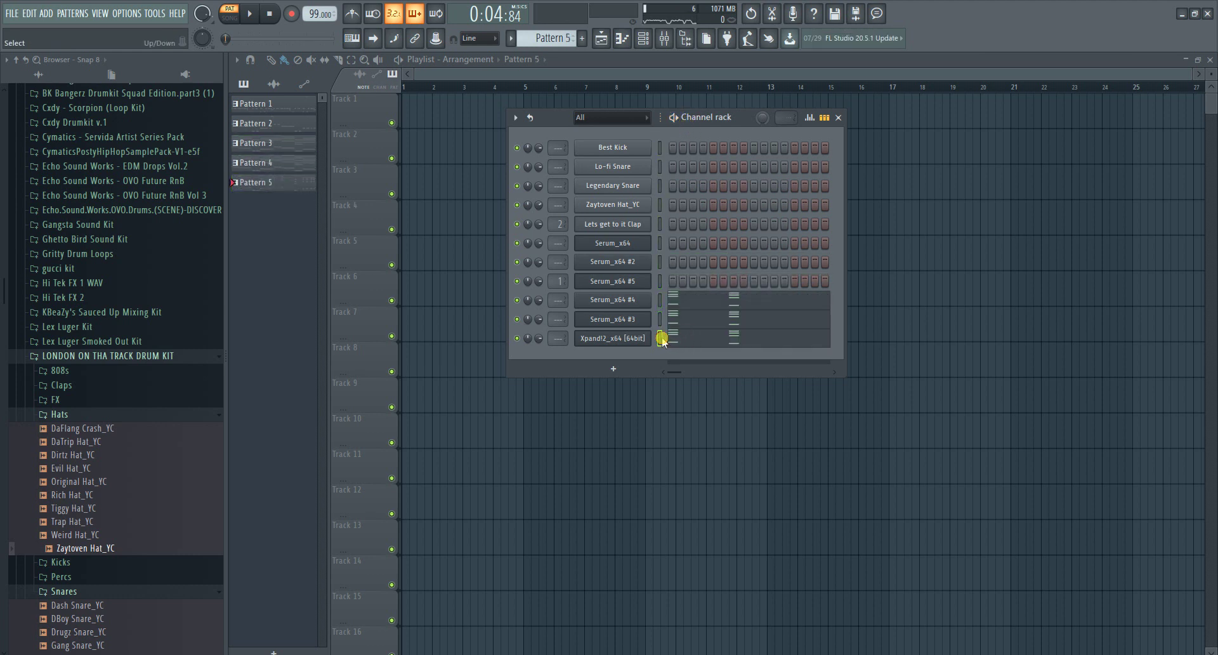
{"action": "key", "text": "ctrl+z"}
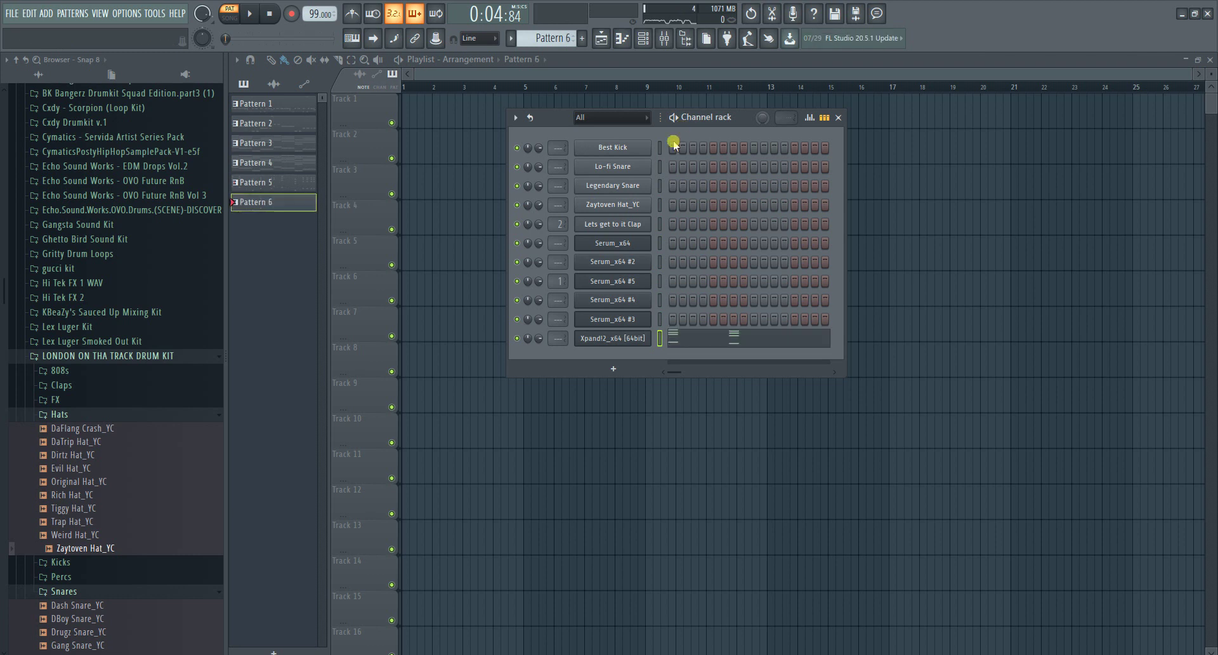
- Place Patterns 1 to 6 on playlist tracks 1 to 6 from bar 1 and duplicate the four-bar block twice
{"action": "left_click", "coordinate": [305, 182]}
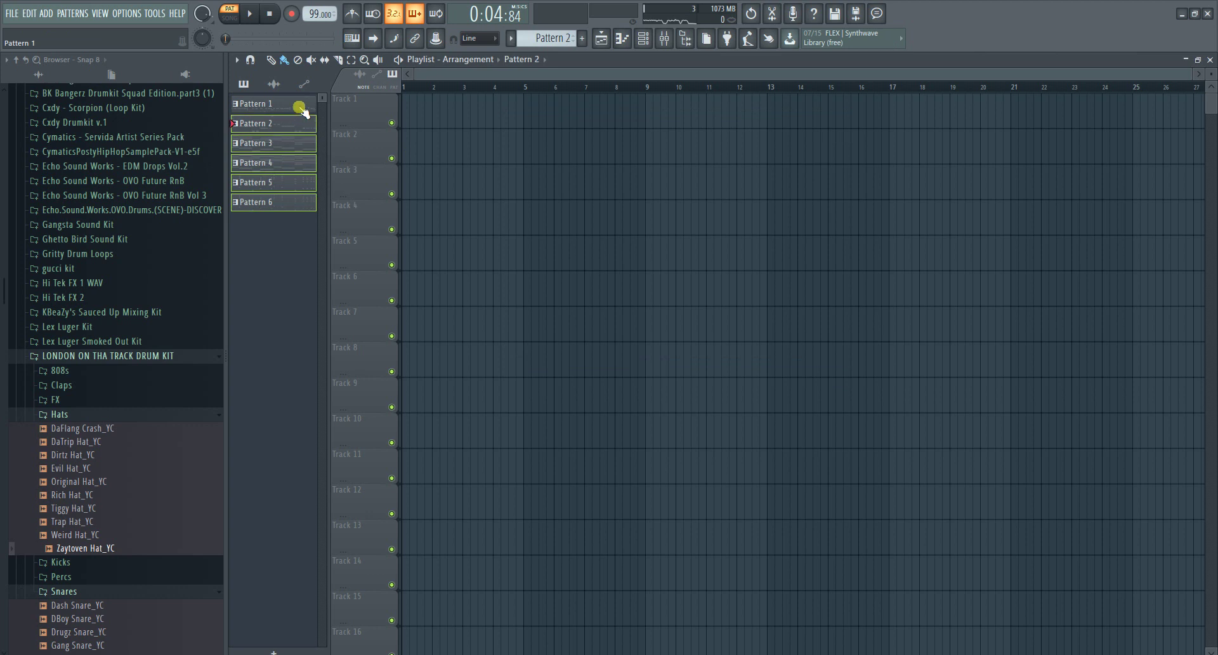
{"action": "left_click_drag", "start_coordinate": [301, 143], "coordinate": [395, 128]}
{"action": "key", "text": "ctrl+b"}
{"action": "key", "text": "ctrl+b"}
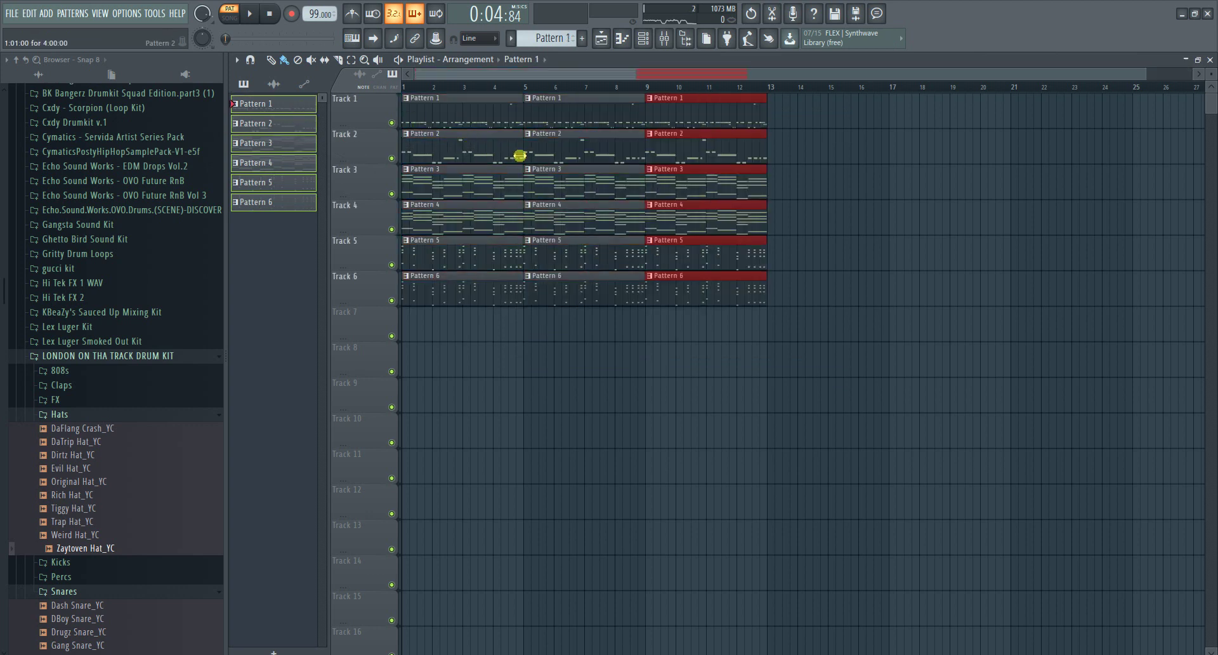
- Delete the Pattern 1, 5 and 6 clips from bars 1 to 4 and play the arrangement in song mode
{"action": "right_click", "coordinate": [460, 110]}
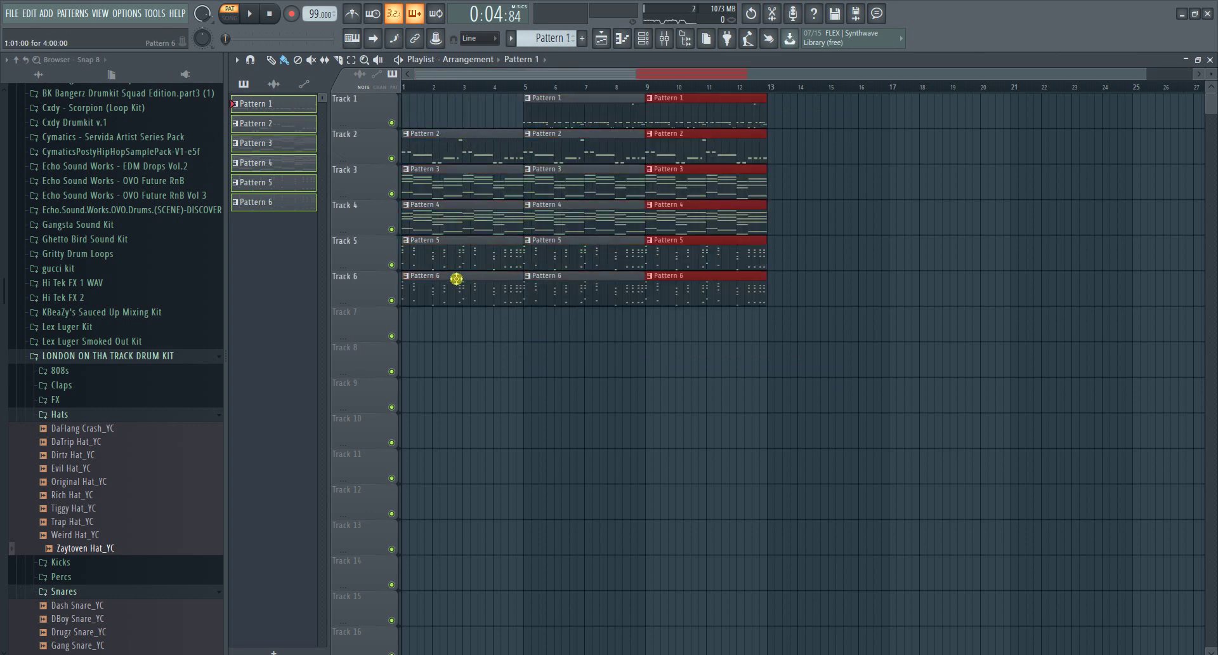
{"action": "right_click", "coordinate": [451, 257]}
{"action": "right_click", "coordinate": [453, 289]}
{"action": "key", "text": "space"}
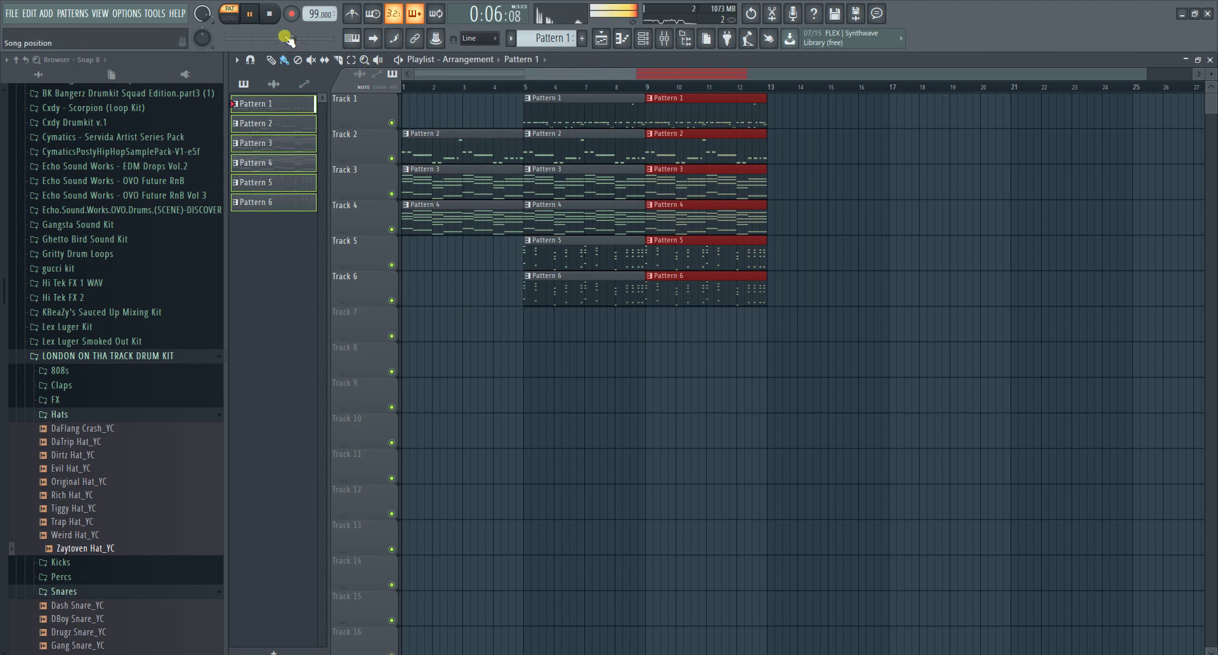
{"action": "left_click", "coordinate": [226, 21]}
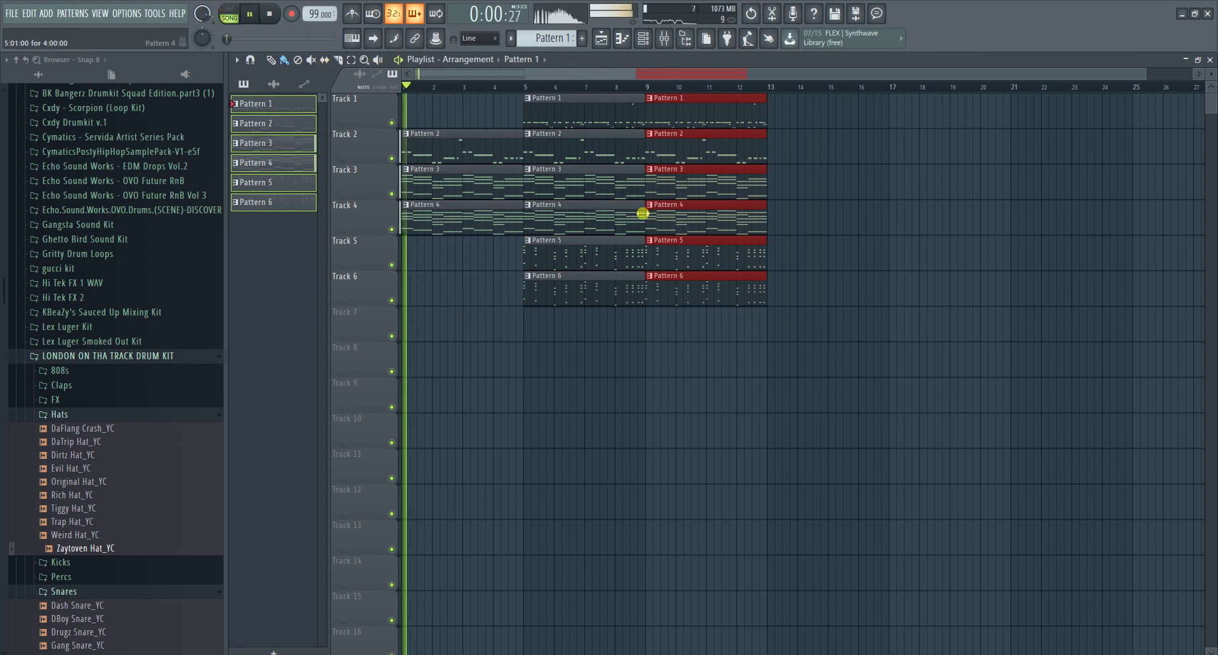
- Make the first Pattern 2 clip on Track 2 unique and clone the Serum_x64 channel
{"action": "left_click", "coordinate": [408, 135]}
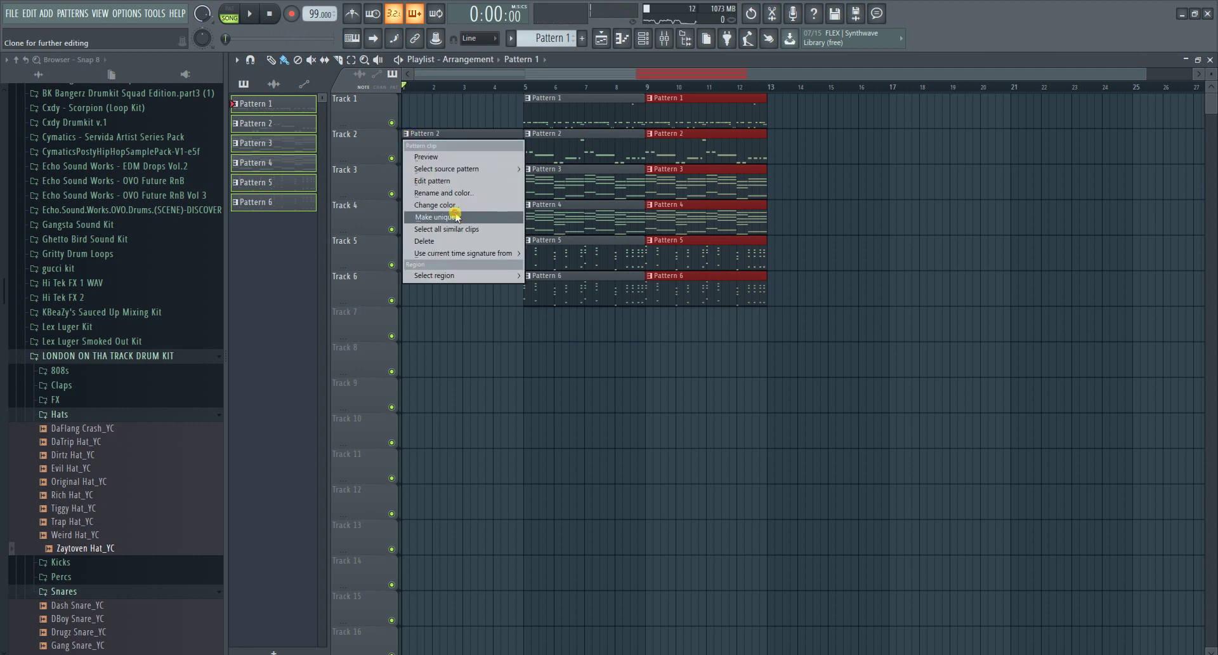
{"action": "left_click", "coordinate": [456, 217]}
{"action": "left_click", "coordinate": [643, 39]}
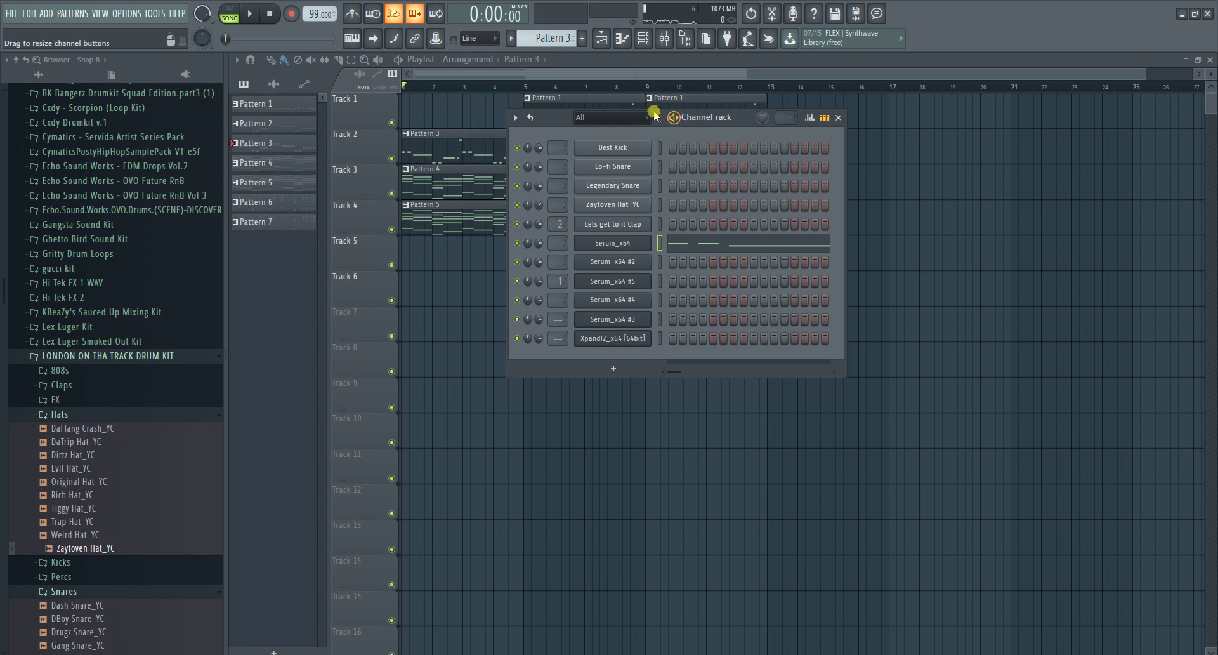
{"action": "right_click", "coordinate": [621, 244]}
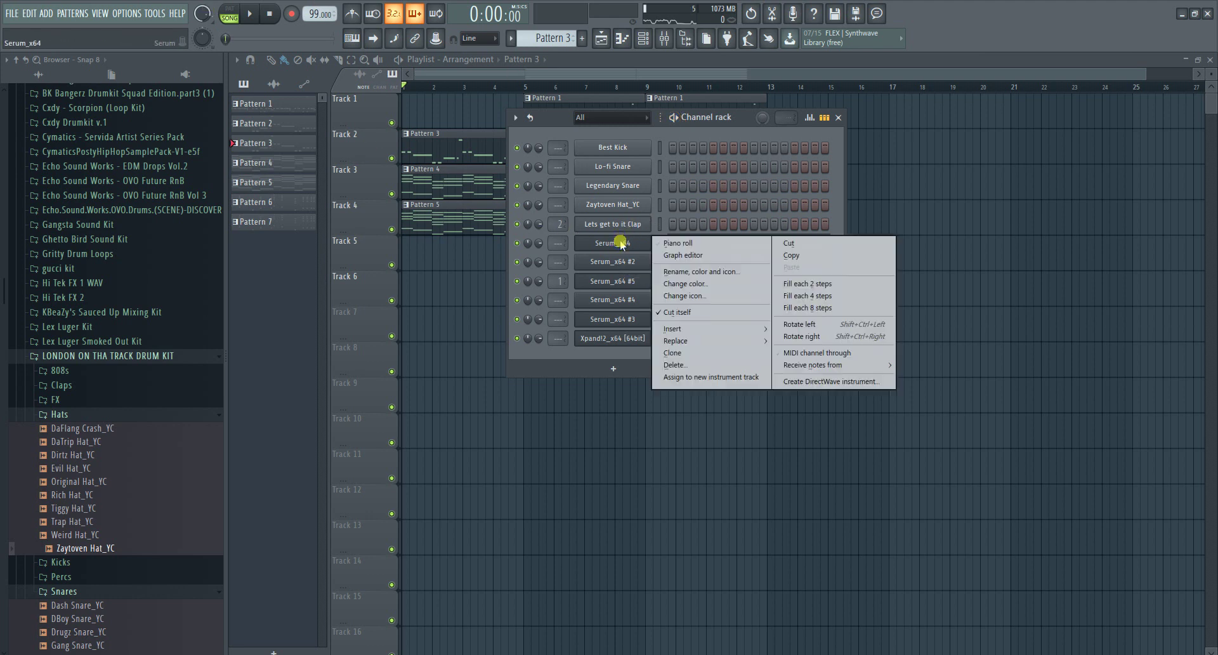
{"action": "left_click", "coordinate": [673, 353]}
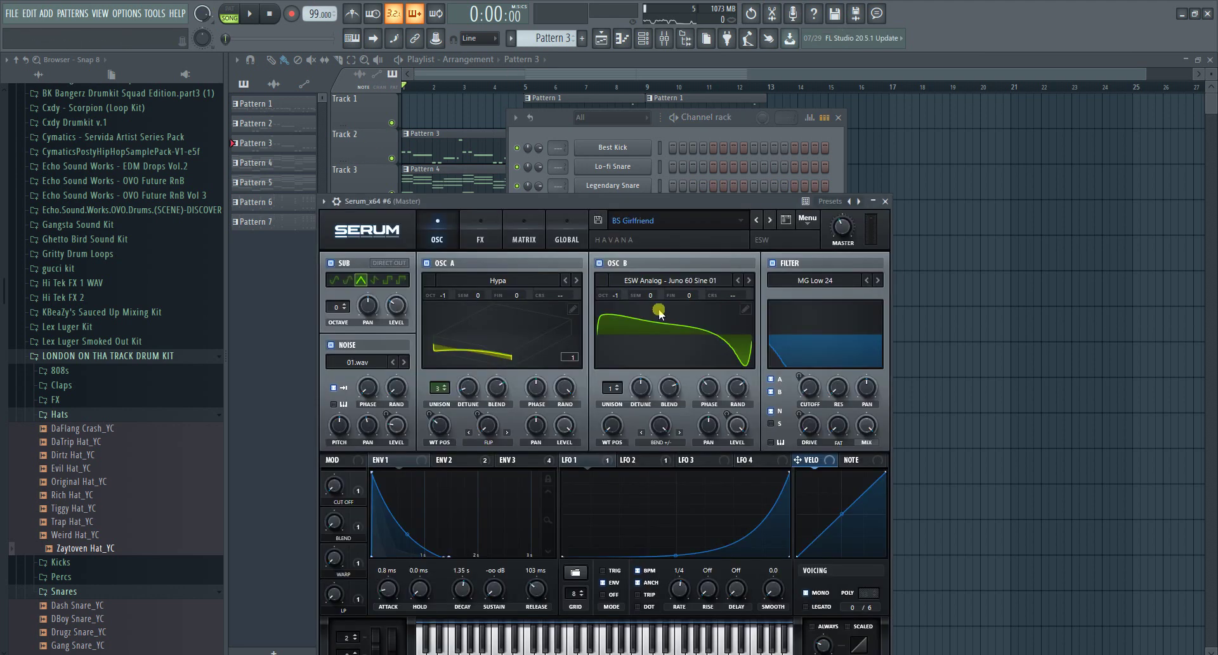
- Load the BS Reese Witherspoon preset from Echo Sound Works Grey V.1 into the cloned Serum
{"action": "left_click", "coordinate": [662, 226]}
{"action": "mouse_move", "coordinate": [674, 279]}
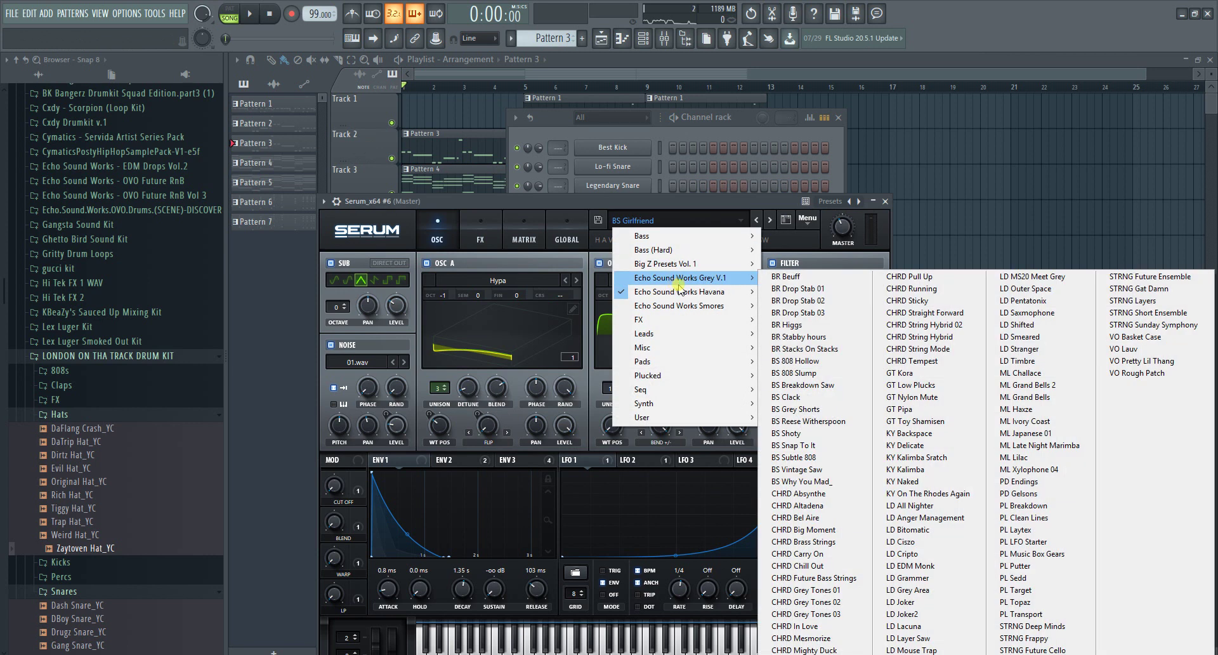
{"action": "left_click", "coordinate": [793, 421]}
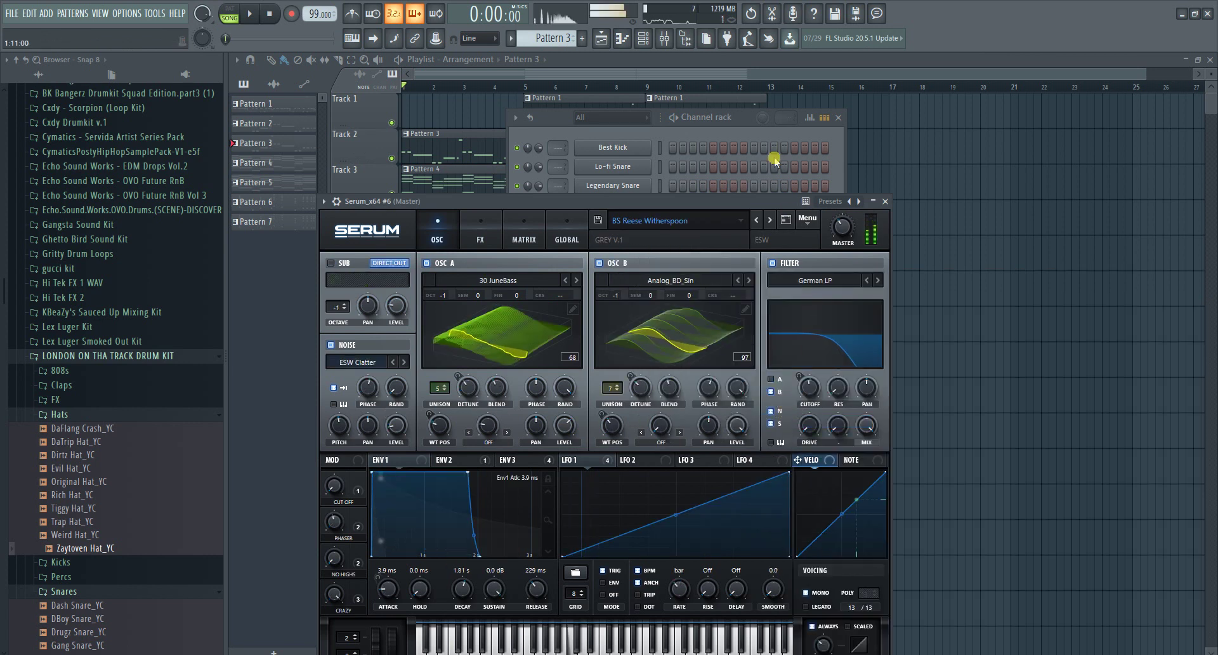
- Copy the Serum_x64 notes in Pattern 3 and paste them into the Serum_x64 #6 channel
{"action": "left_click", "coordinate": [691, 139]}
{"action": "right_click", "coordinate": [642, 249]}
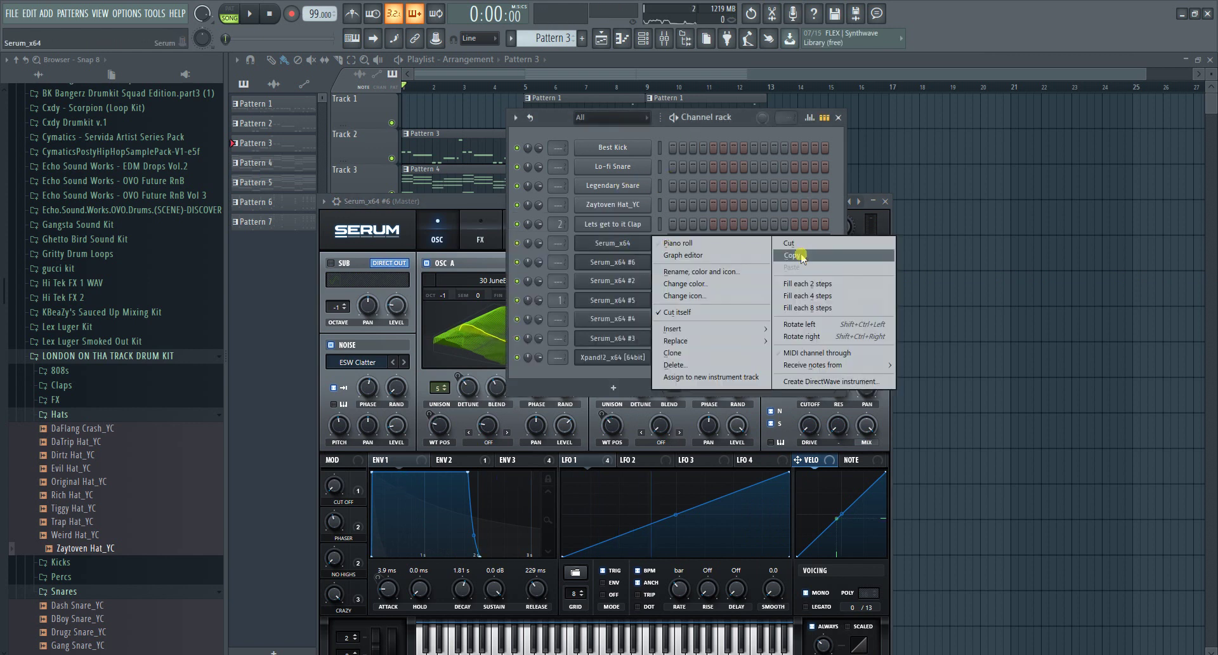
{"action": "right_click", "coordinate": [632, 255]}
{"action": "right_click", "coordinate": [659, 262]}
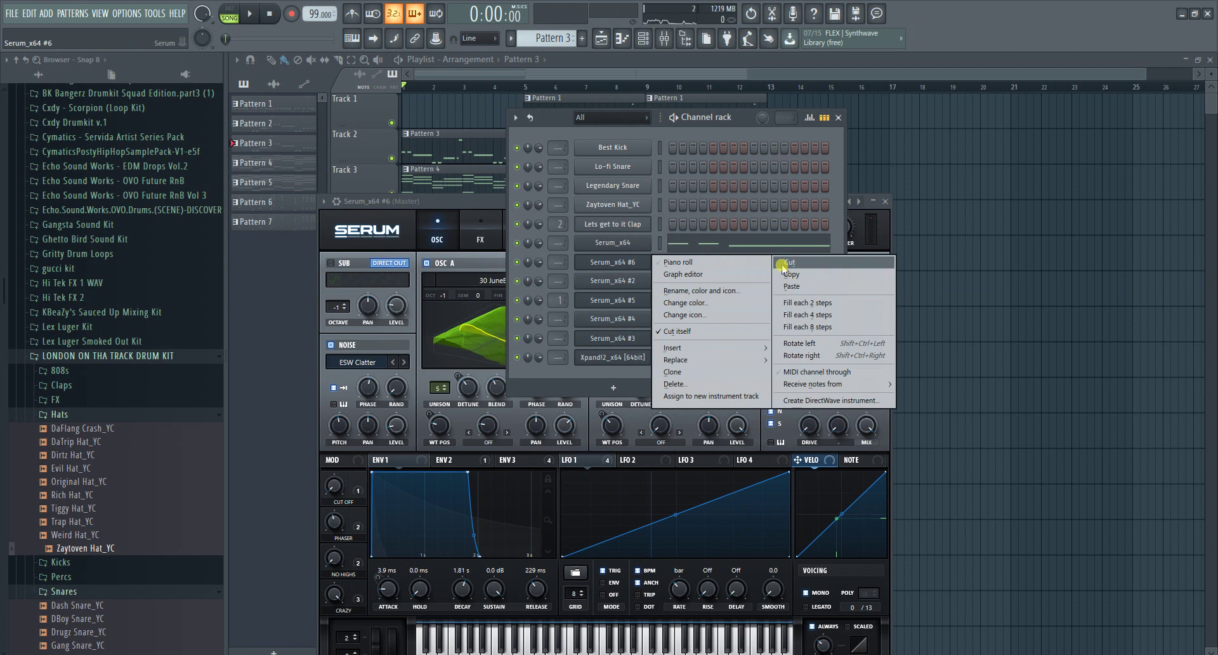
{"action": "left_click", "coordinate": [789, 286]}
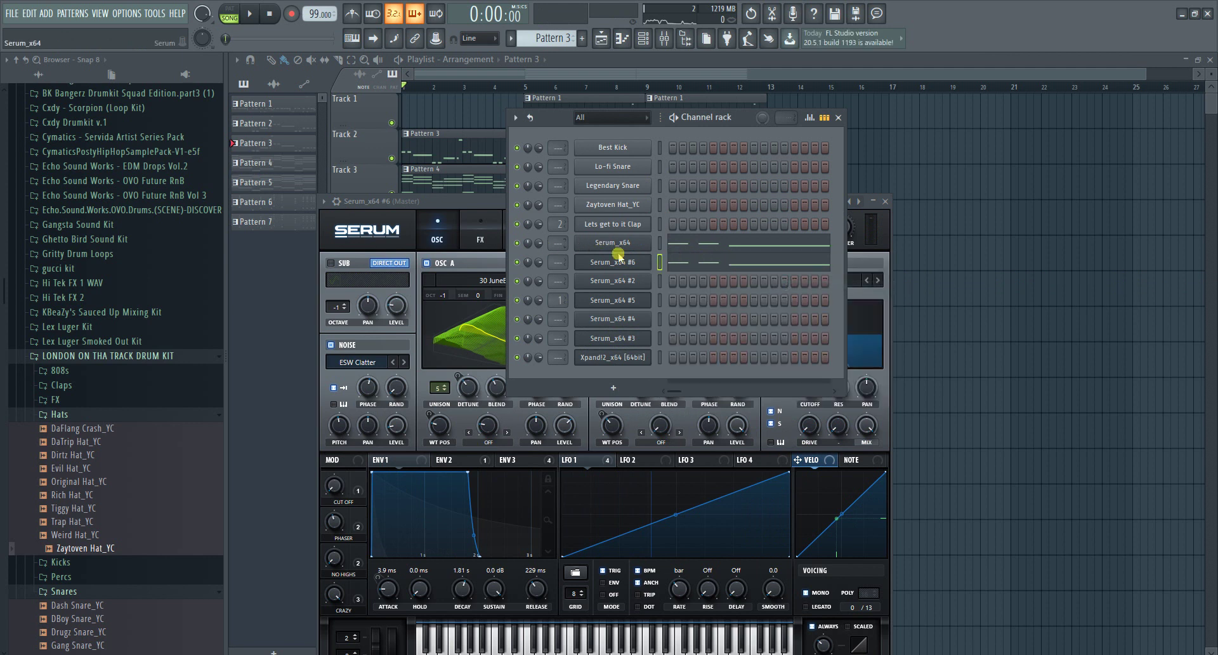
- In the Serum_x64 #6 piano roll, replace the repeated short notes with sustained ones, extending the final A#3 to the end of bar 4
{"action": "right_click", "coordinate": [636, 255]}
{"action": "left_click", "coordinate": [678, 244]}
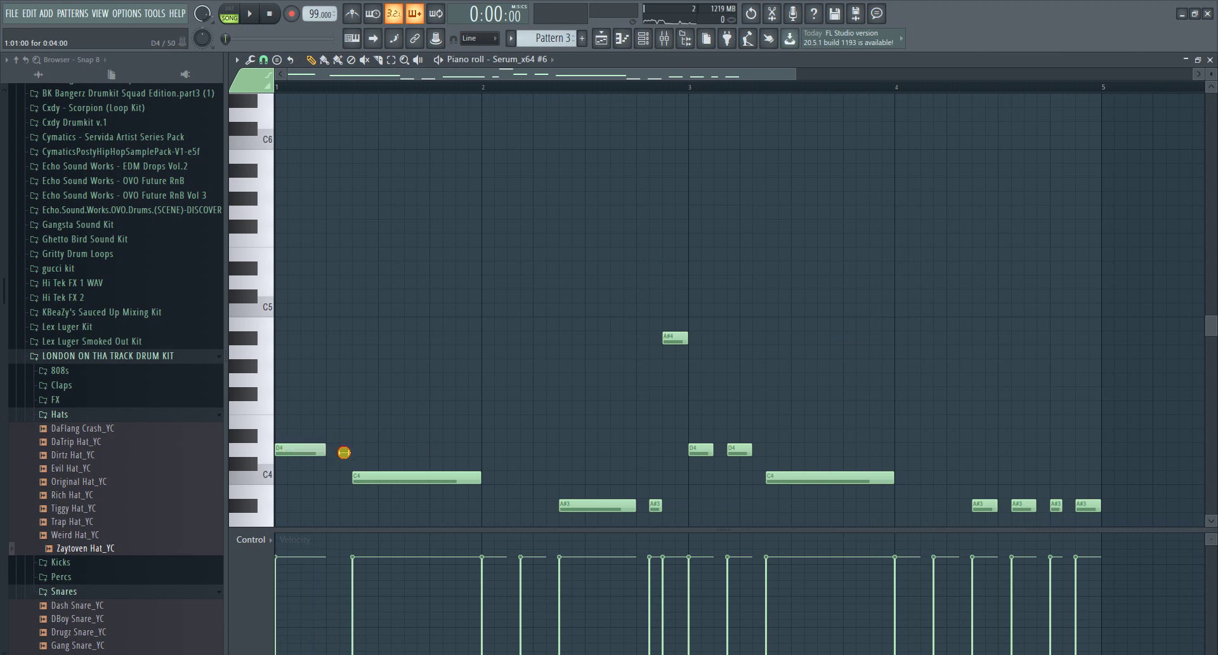
{"action": "scroll", "coordinate": [685, 310], "scroll_direction": "down", "scroll_amount": 4}
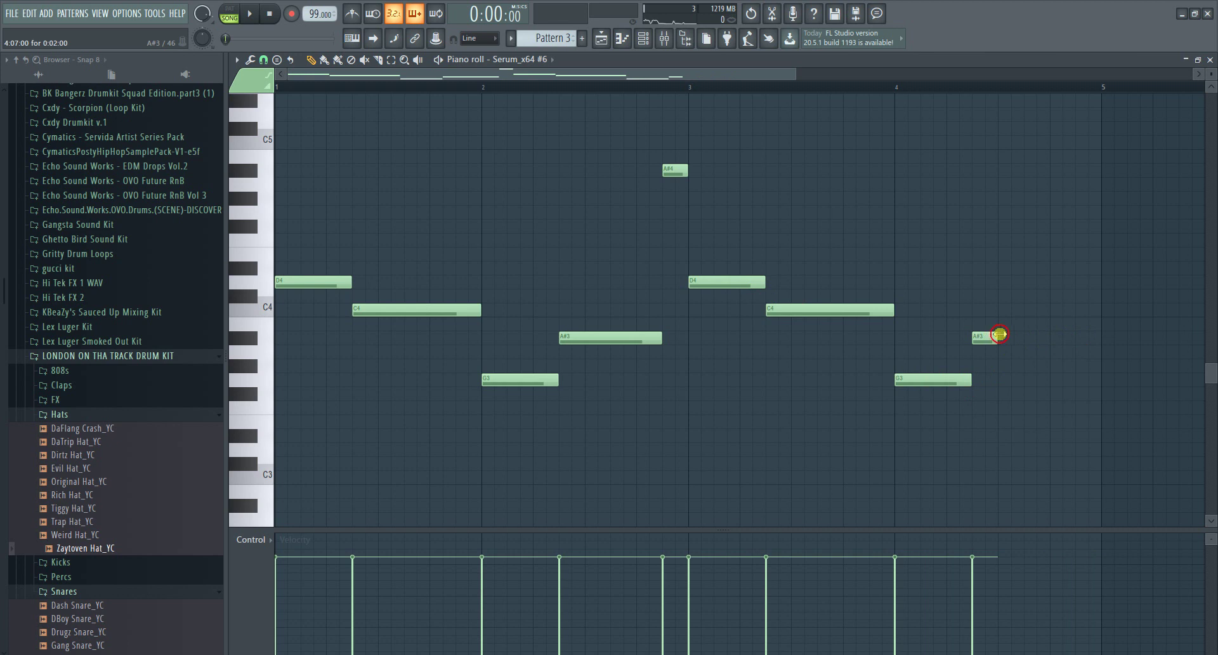
{"action": "left_click_drag", "start_coordinate": [1000, 335], "coordinate": [1103, 336]}
- Play Pattern 3 alone, try the Serum_x64 #6 notes one octave lower, and transpose them back up an octave
{"action": "key", "text": "space"}
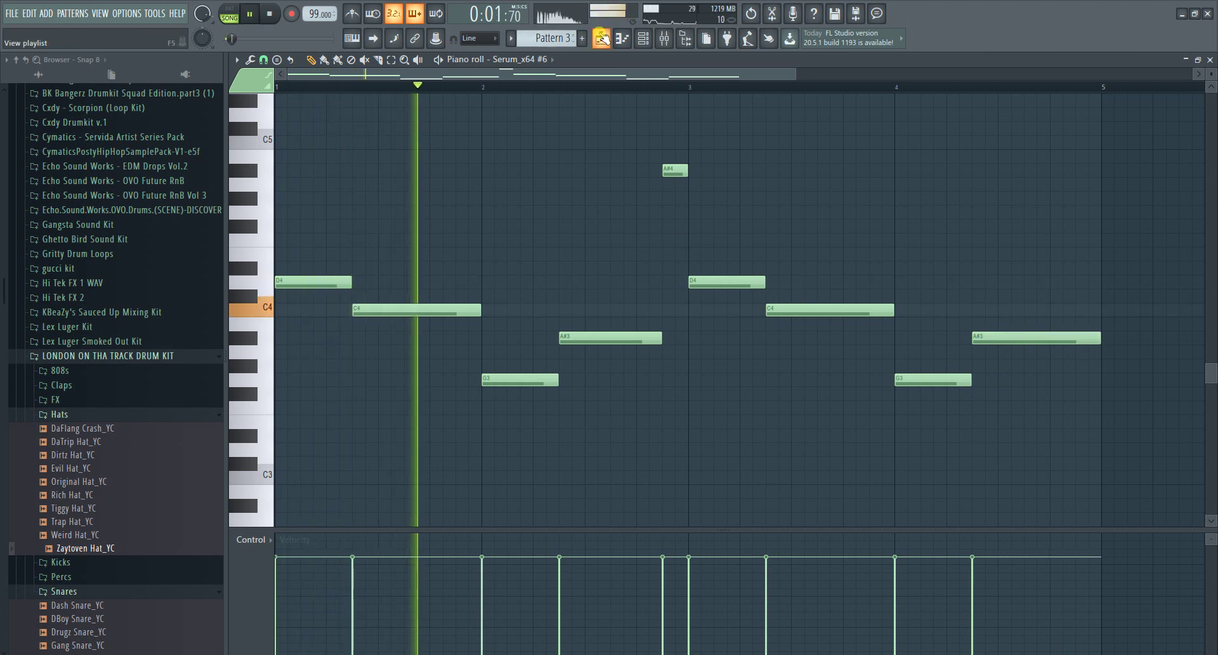
{"action": "key", "text": "l"}
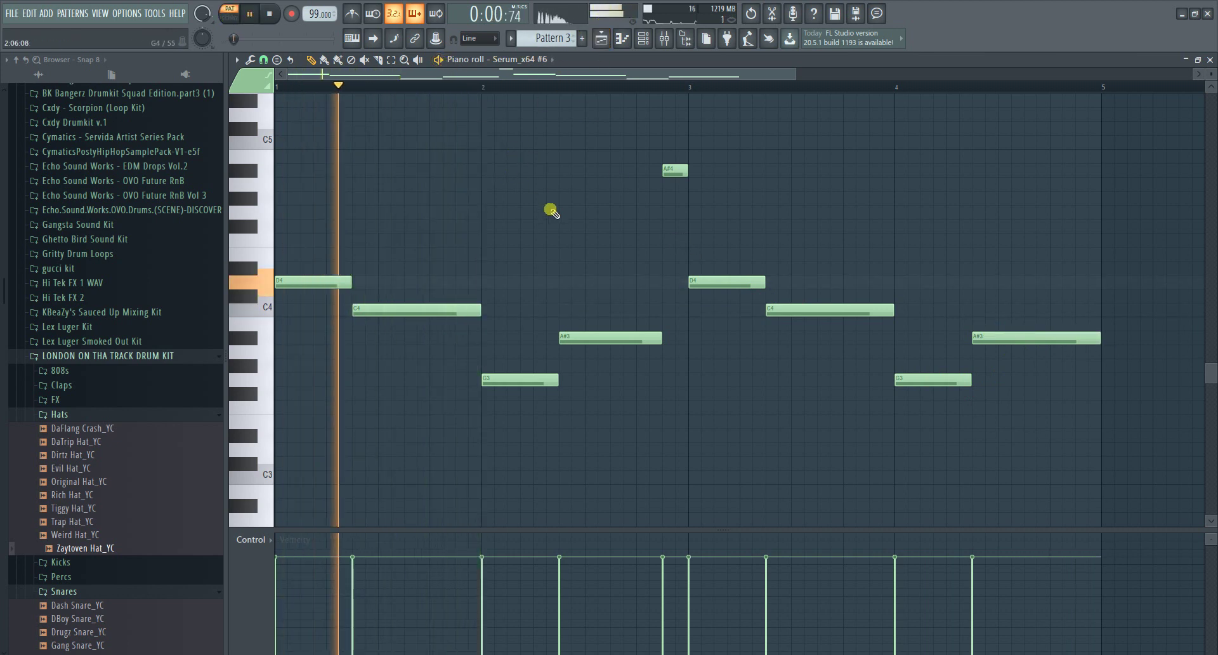
{"action": "scroll", "coordinate": [551, 210], "scroll_direction": "up", "scroll_amount": 2}
{"action": "key", "text": "ctrl+Down"}
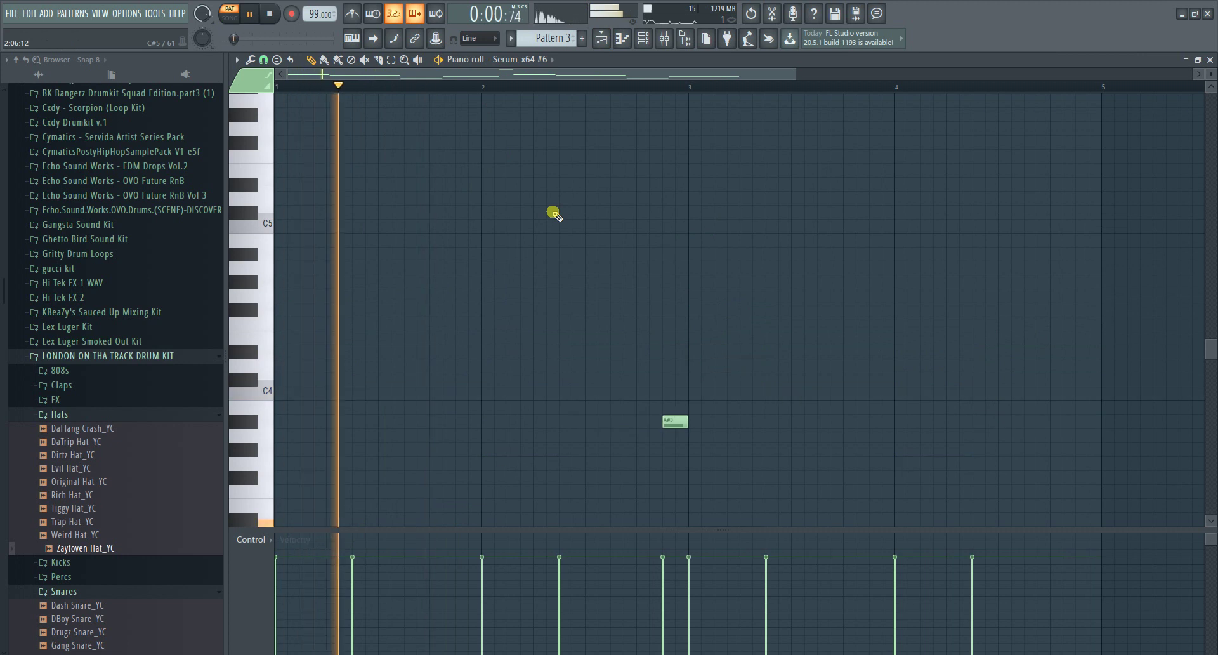
{"action": "scroll", "coordinate": [557, 217], "scroll_direction": "down", "scroll_amount": 5}
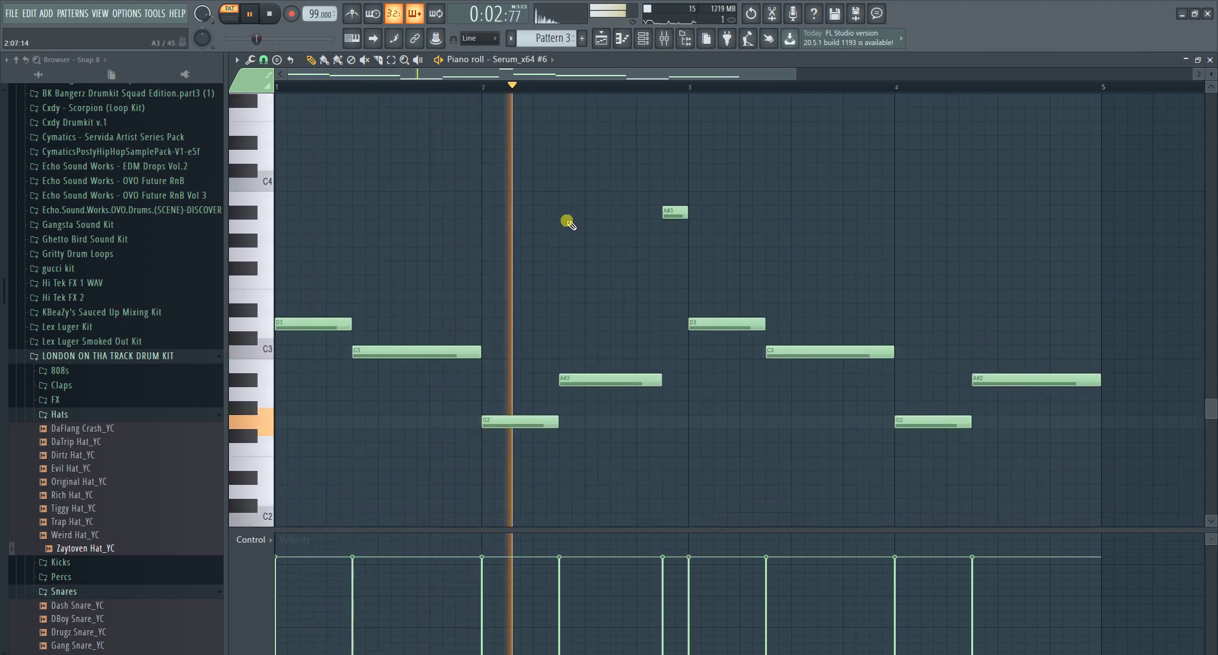
{"action": "key", "text": "space"}
{"action": "key", "text": "ctrl+Up"}
{"action": "key", "text": "space"}
{"action": "left_click", "coordinate": [623, 39]}
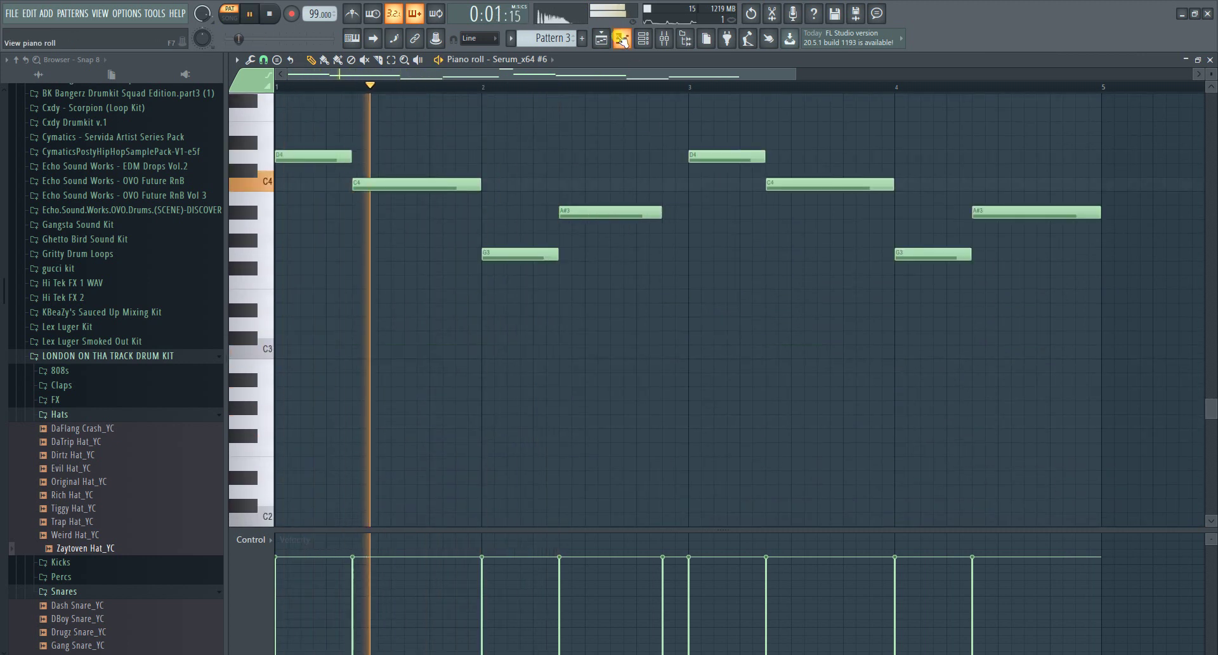
- Play the arrangement in song mode with the mixer open and reopen the Pattern 3 clip's piano roll
{"action": "left_click", "coordinate": [602, 42]}
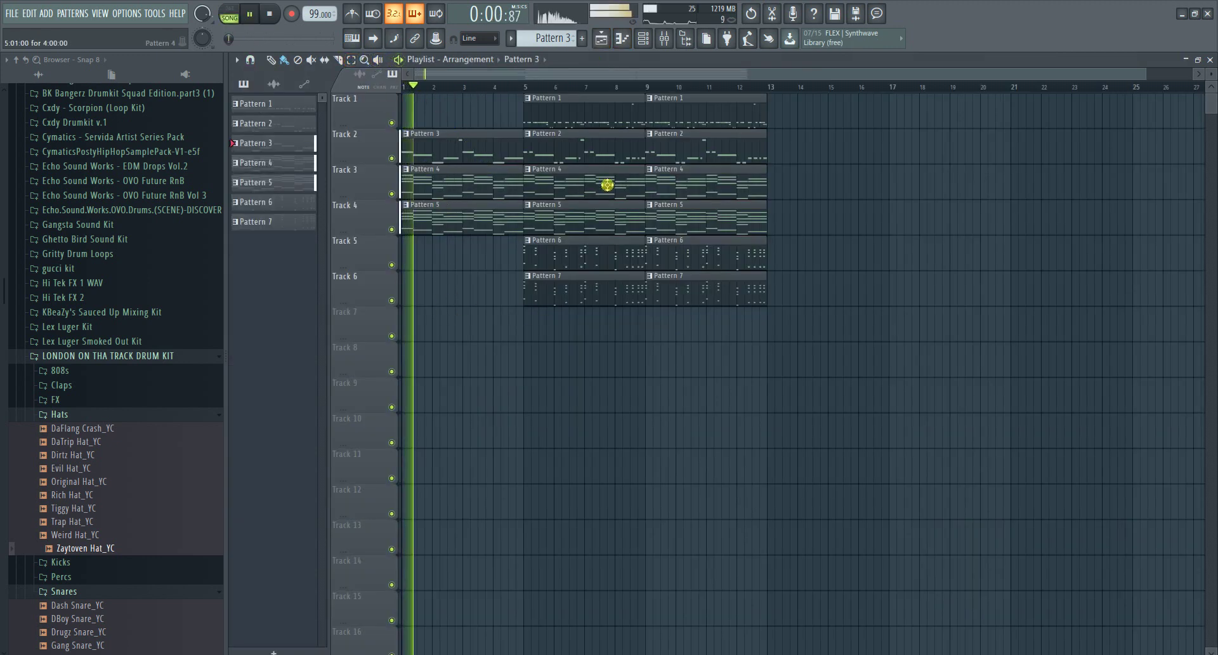
{"action": "left_click", "coordinate": [661, 41]}
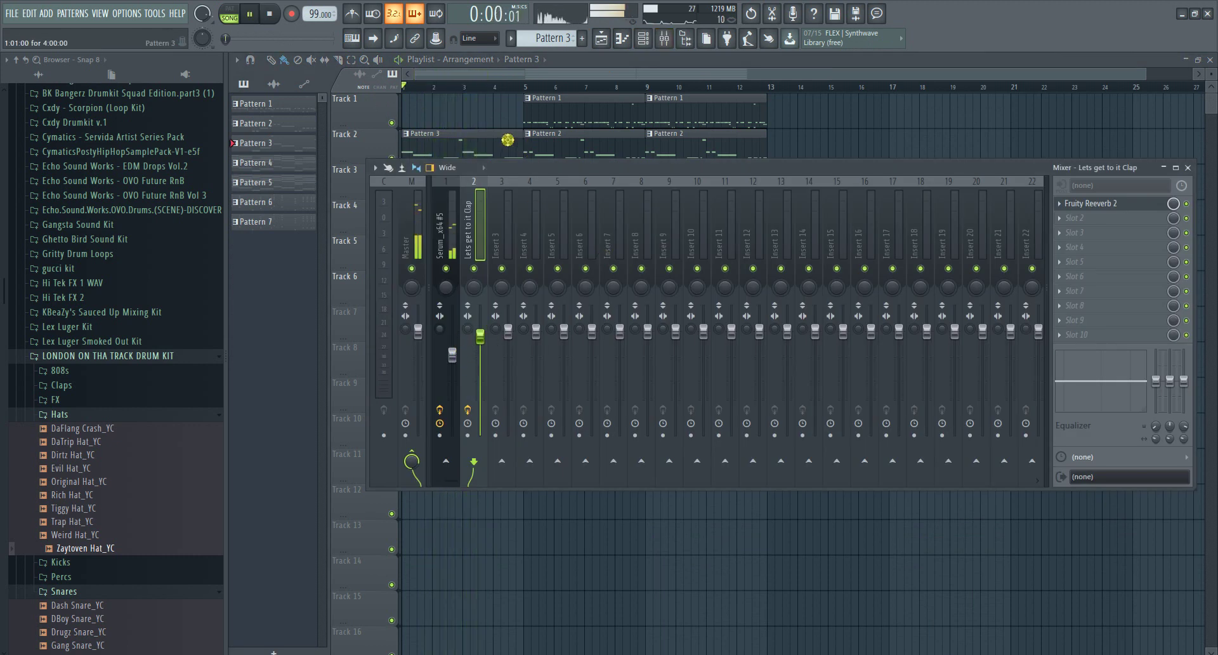
{"action": "left_click", "coordinate": [463, 165]}
{"action": "double_click", "coordinate": [467, 147]}
{"action": "key", "text": "space"}
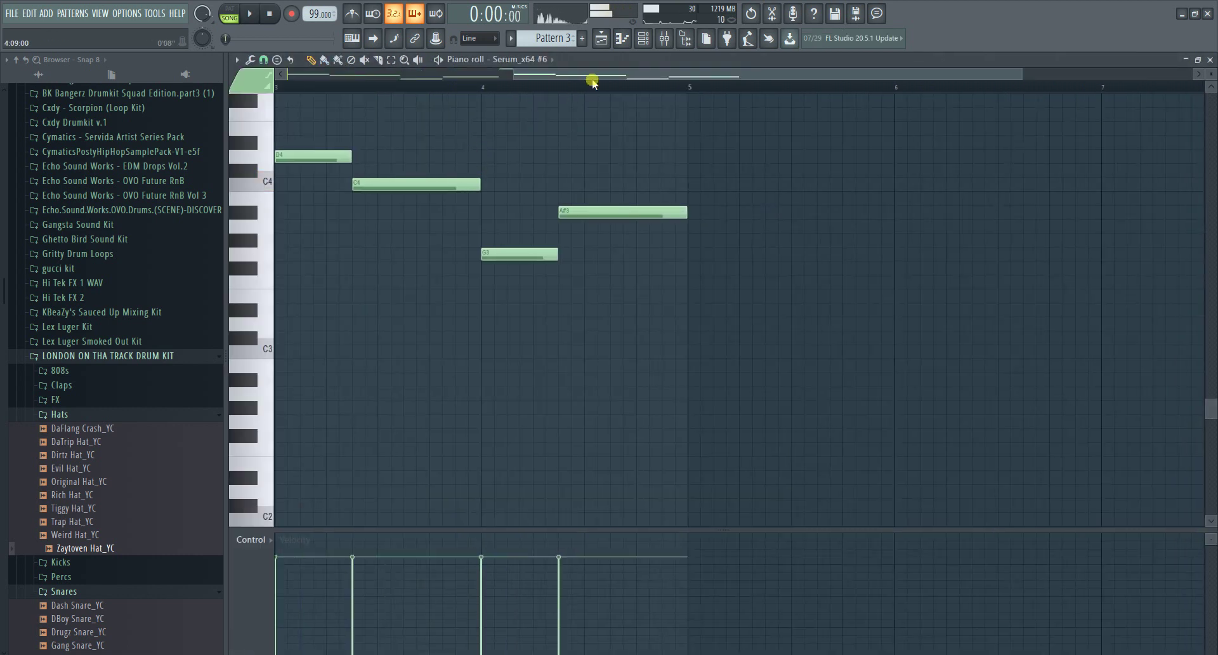
- Delete the A#4 note at the end of bar 2, extend the preceding A#3 to the bar's end, and play the result
{"action": "left_click_drag", "start_coordinate": [592, 77], "coordinate": [365, 77]}
{"action": "scroll", "coordinate": [638, 278], "scroll_direction": "up", "scroll_amount": 2}
{"action": "scroll", "coordinate": [672, 241], "scroll_direction": "down", "scroll_amount": 2}
{"action": "scroll", "coordinate": [685, 190], "scroll_direction": "up", "scroll_amount": 3}
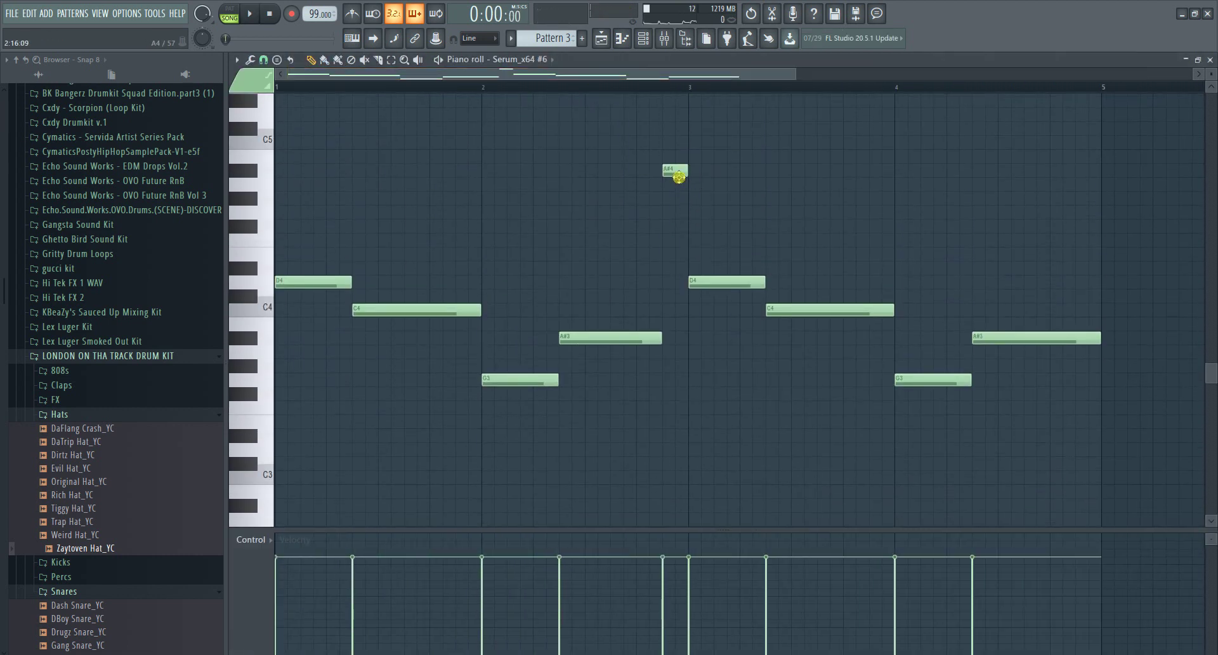
{"action": "left_click_drag", "start_coordinate": [699, 353], "coordinate": [690, 355]}
{"action": "key", "text": "space"}
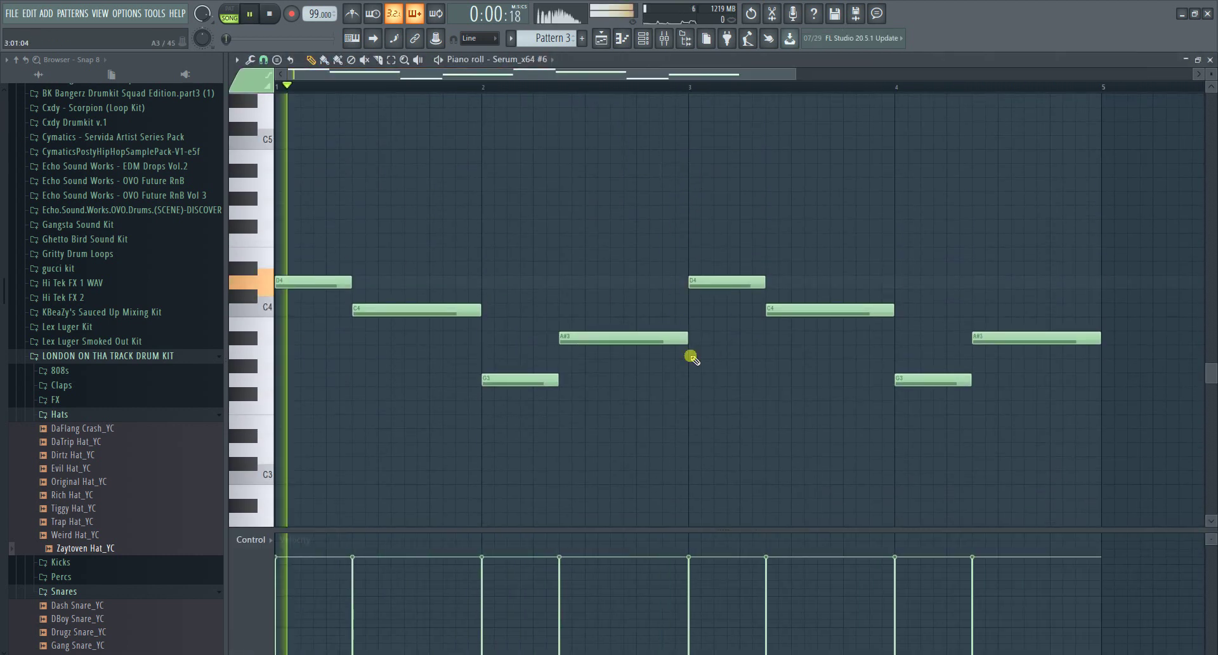
- Split the final A#3 note before the end of bar 4, trim the excess past bar 4, and raise the short remainder to A#4
{"action": "left_click_drag", "start_coordinate": [1100, 339], "coordinate": [1080, 350]}
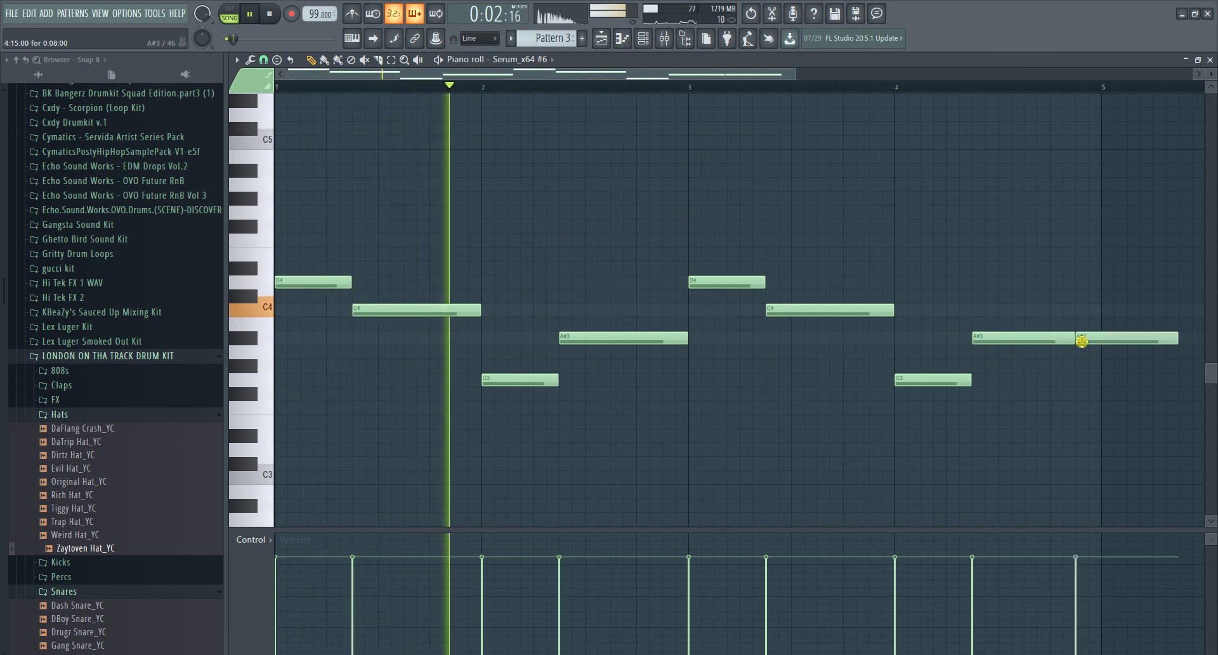
{"action": "left_click", "coordinate": [1081, 339]}
{"action": "key", "text": "c"}
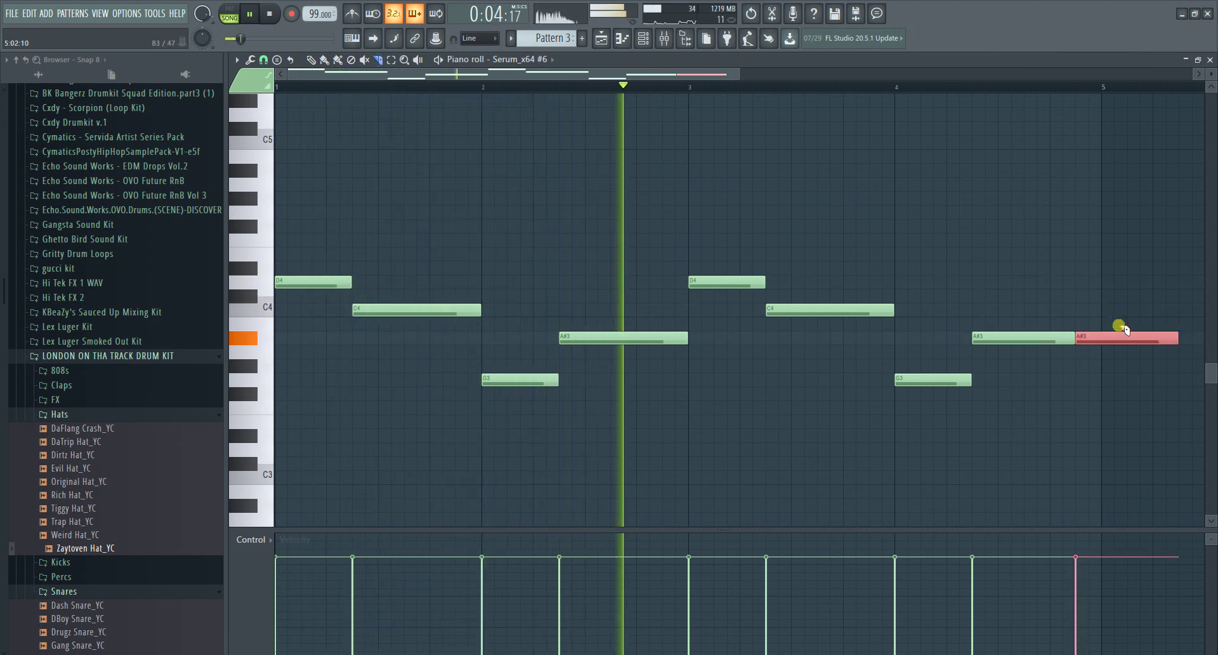
{"action": "left_click_drag", "start_coordinate": [1102, 324], "coordinate": [1105, 358]}
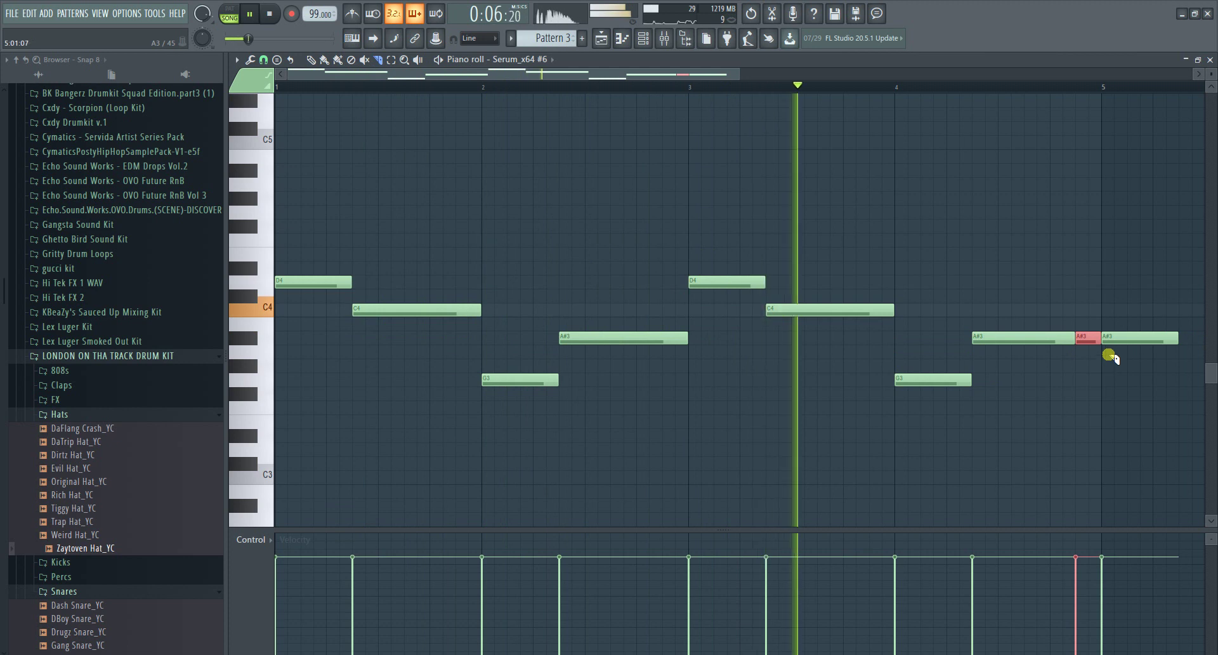
{"action": "right_click", "coordinate": [1141, 338]}
{"action": "key", "text": "ctrl+Up"}
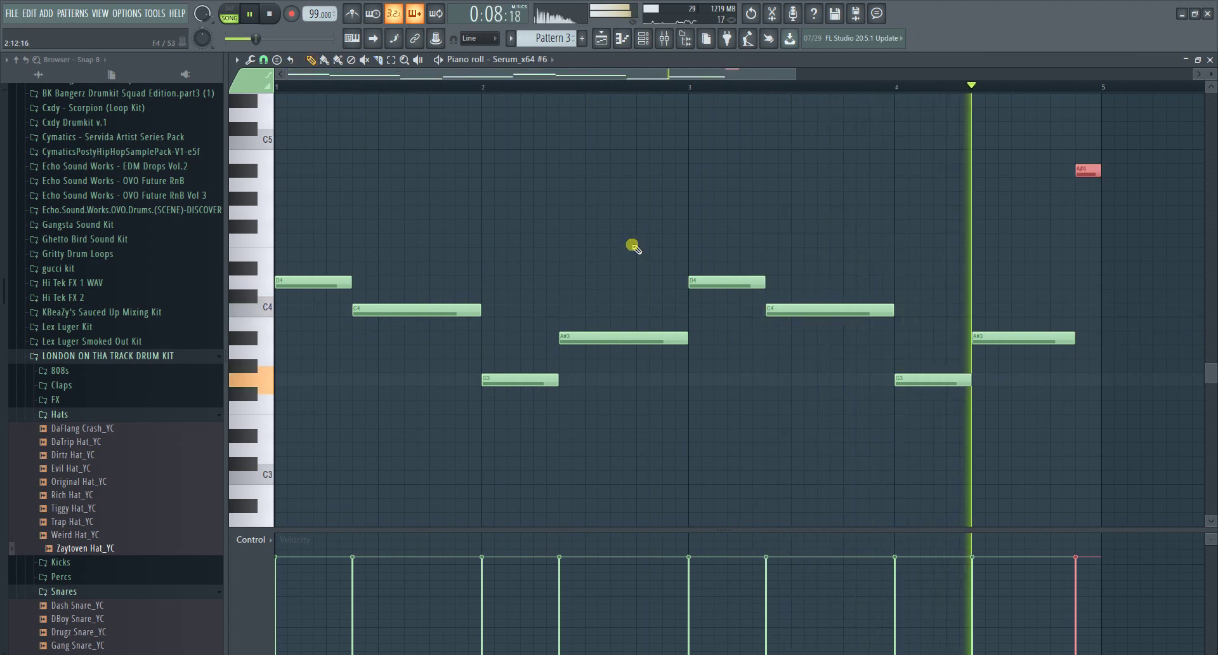
- In the playlist, select all clips in bars 5 to 8 and duplicate them to bar 13
{"action": "left_click", "coordinate": [602, 38]}
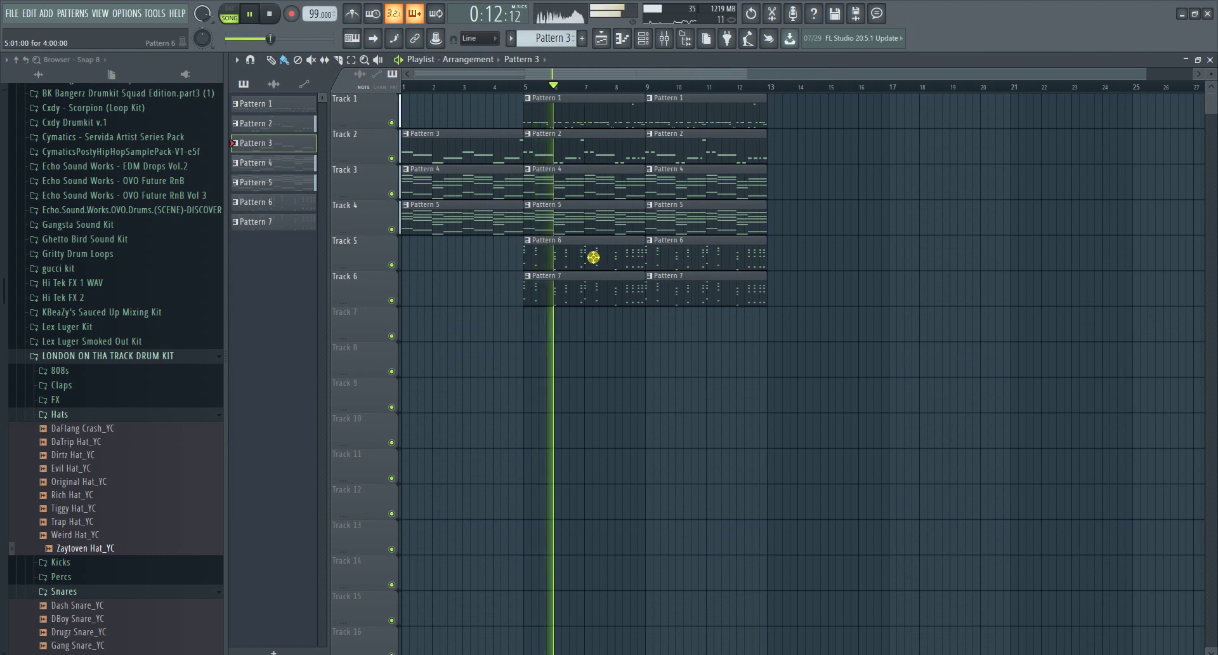
{"action": "left_click_drag", "start_coordinate": [593, 341], "coordinate": [591, 42]}
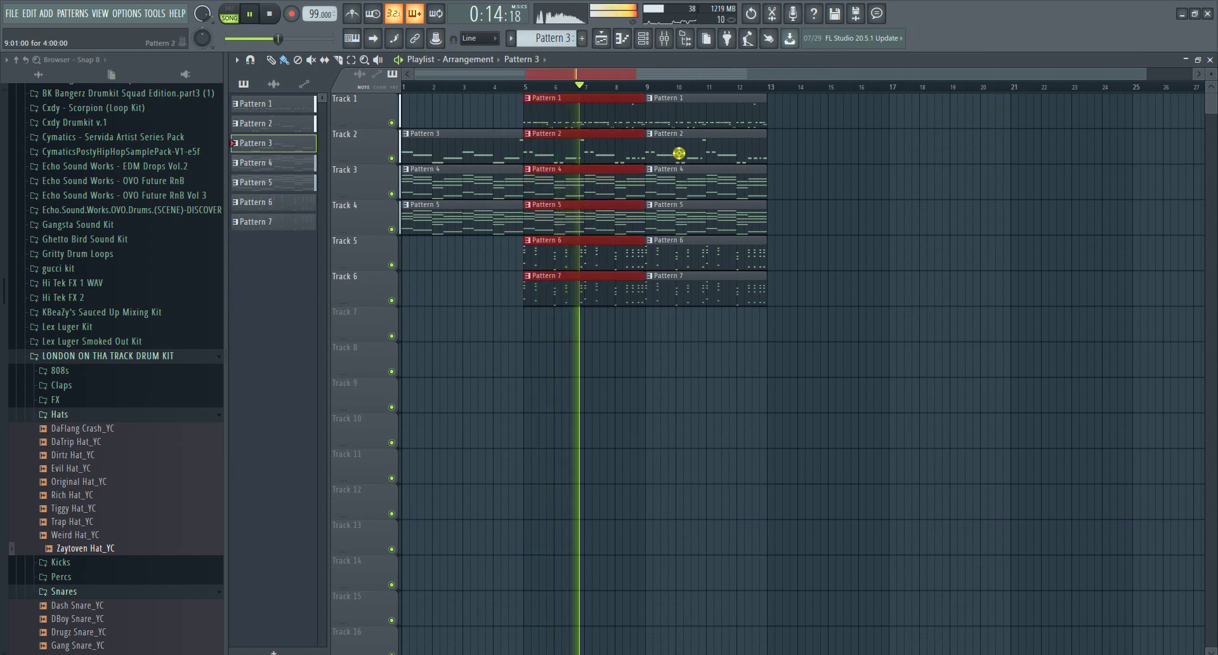
{"action": "key", "text": "ctrl+b"}
- Delete the Pattern 1 and Pattern 2 clips at bar 5 and place a Pattern 3 clip there on Track 2
{"action": "right_click", "coordinate": [580, 122]}
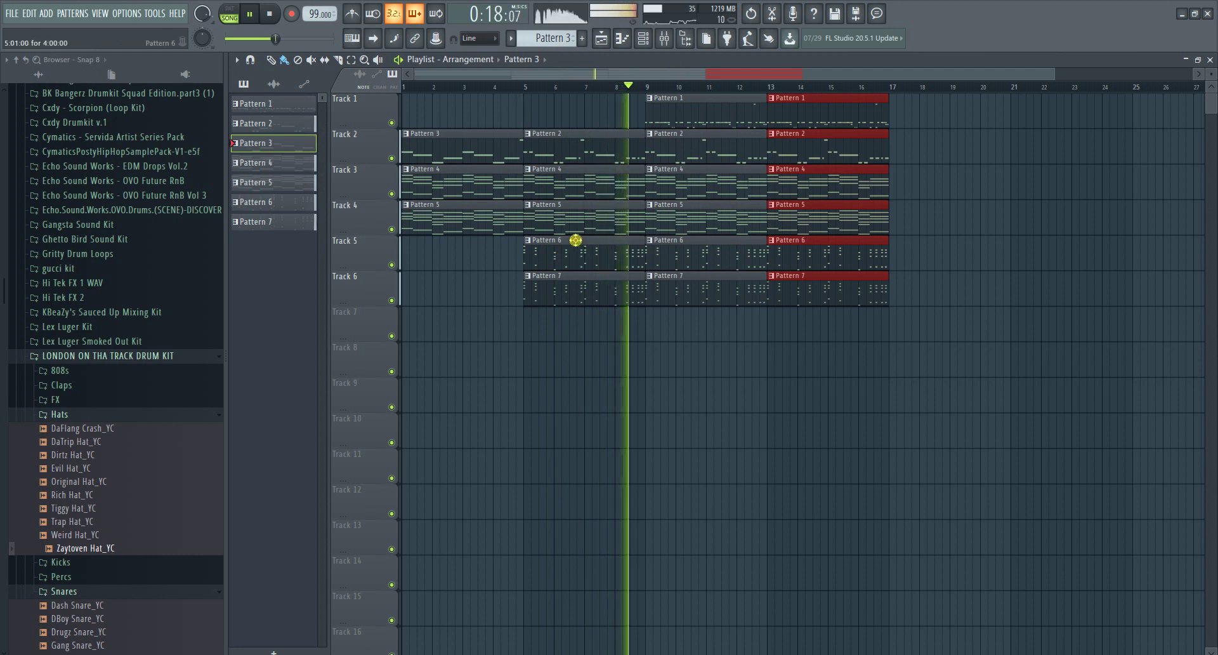
{"action": "right_click", "coordinate": [618, 152]}
{"action": "key", "text": "space"}
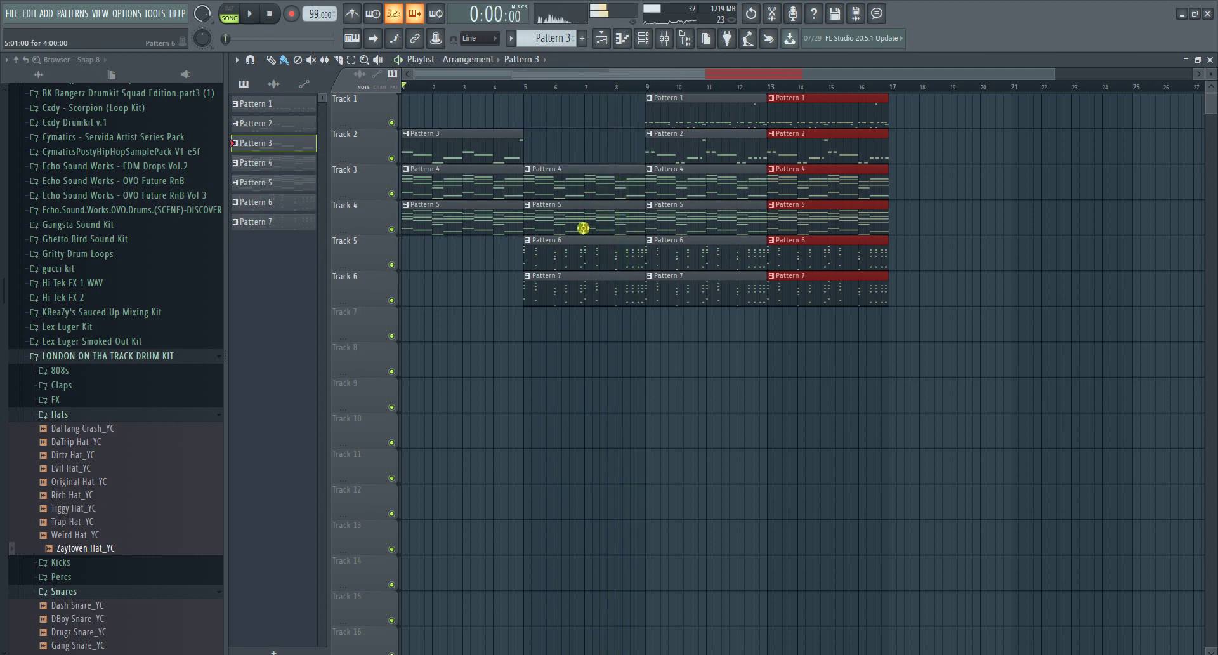
{"action": "left_click", "coordinate": [526, 145]}
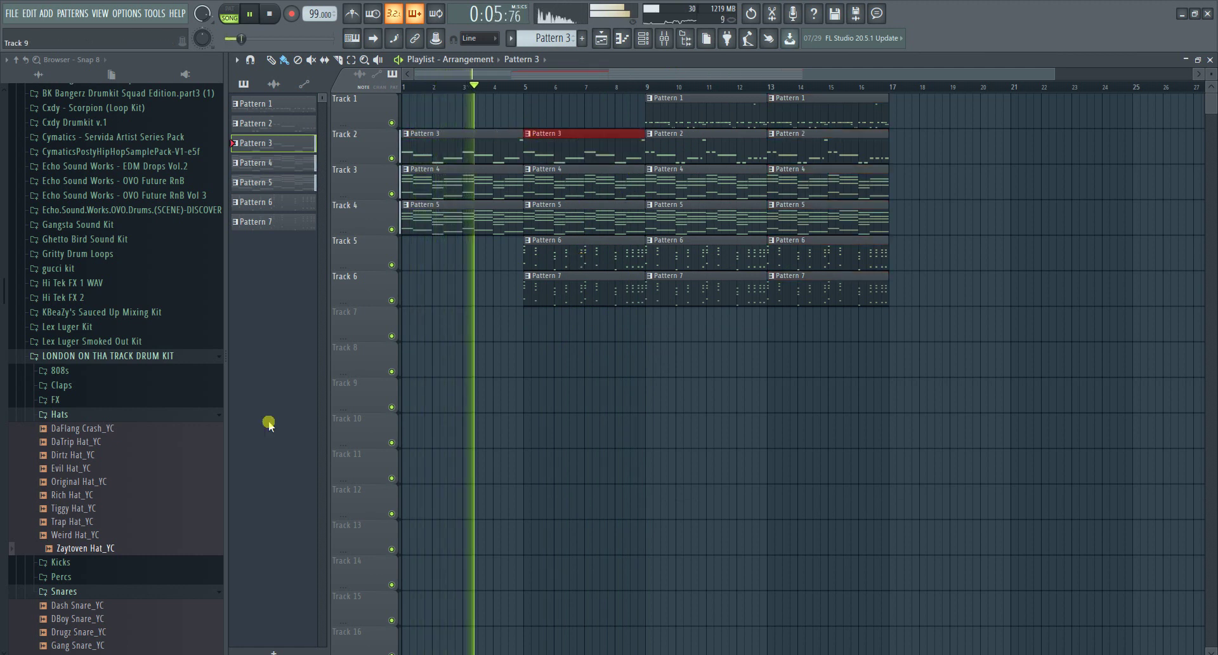
- Collapse the Hats and Snares folders and browse the drum kit folders while the arrangement plays
{"action": "left_click", "coordinate": [100, 416]}
{"action": "left_click", "coordinate": [82, 458]}
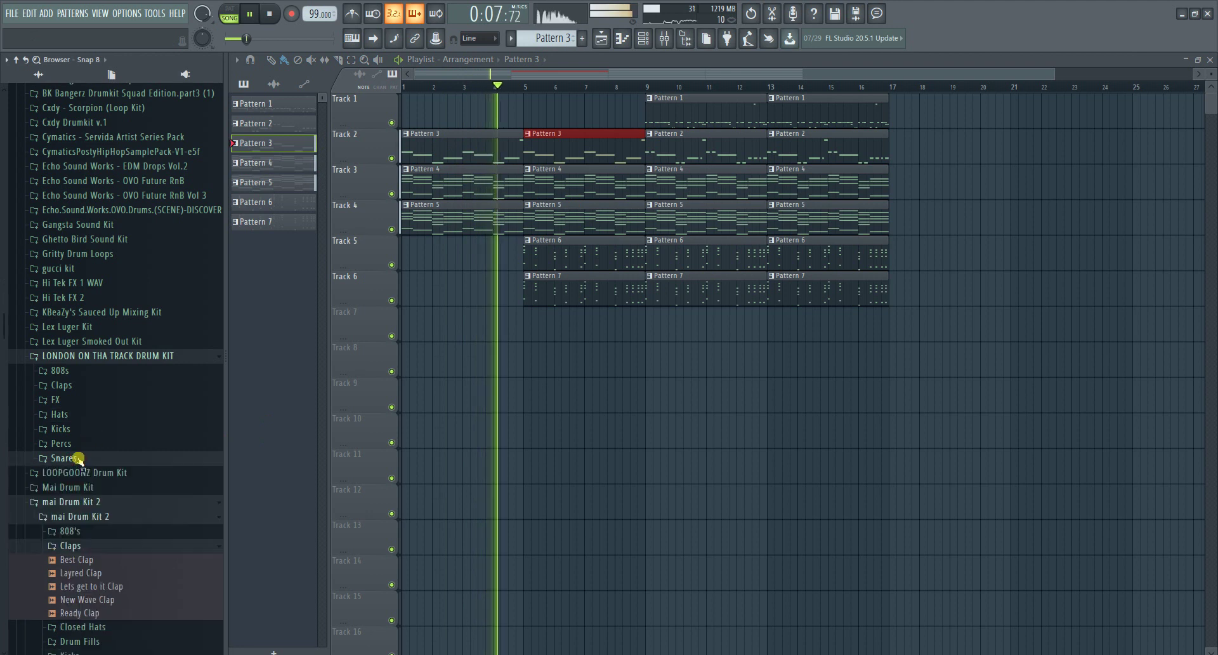
{"action": "left_click", "coordinate": [92, 341]}
{"action": "left_click", "coordinate": [130, 89]}
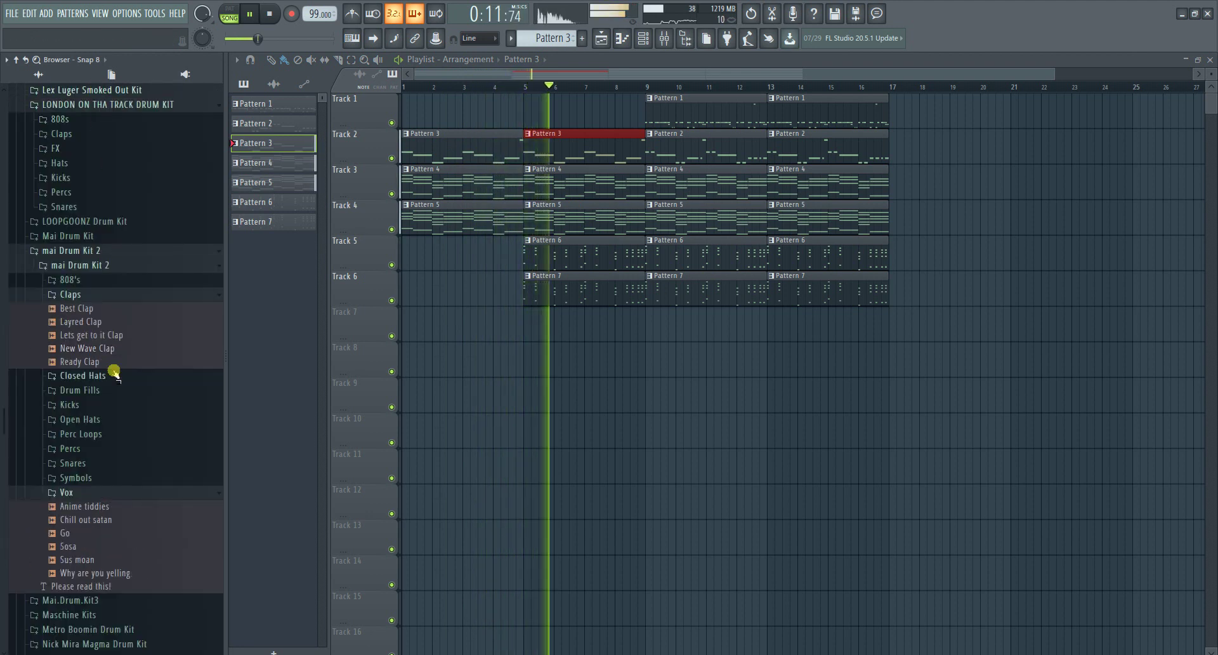
{"action": "scroll", "coordinate": [115, 368], "scroll_direction": "down", "scroll_amount": 2}
{"action": "scroll", "coordinate": [114, 371], "scroll_direction": "up", "scroll_amount": 2}
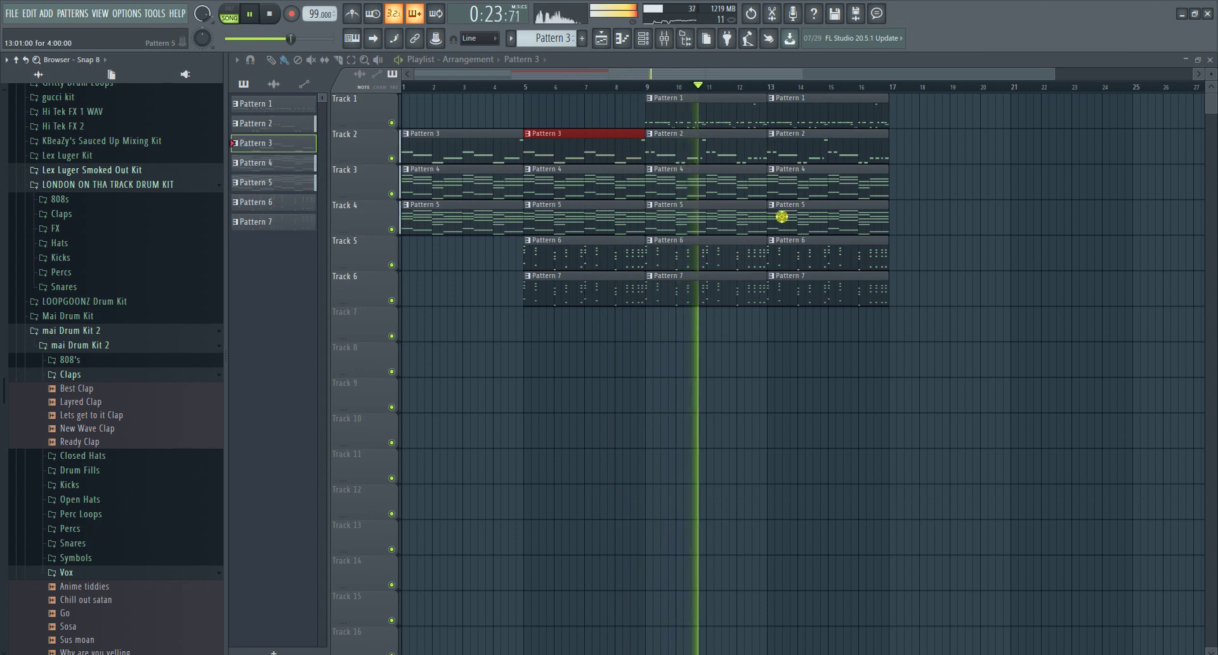
- Check the mixer levels during playback and set a loop selection over bars 9 to 16 in the playlist
{"action": "left_click", "coordinate": [664, 38]}
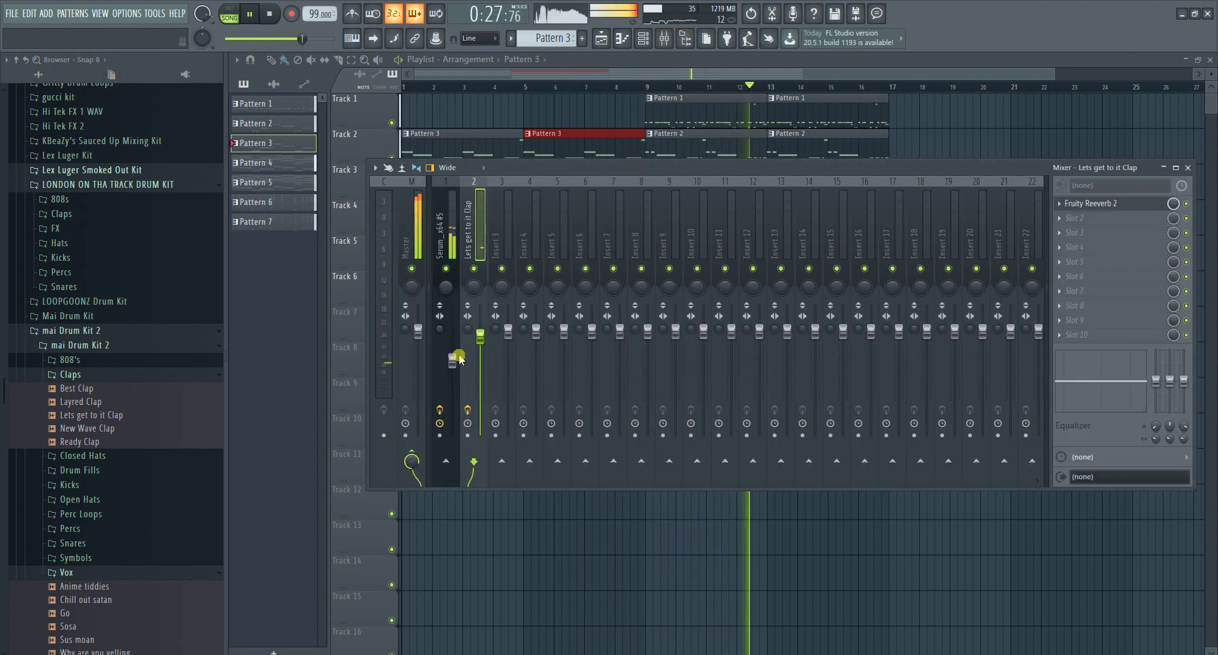
{"action": "right_click", "coordinate": [792, 542]}
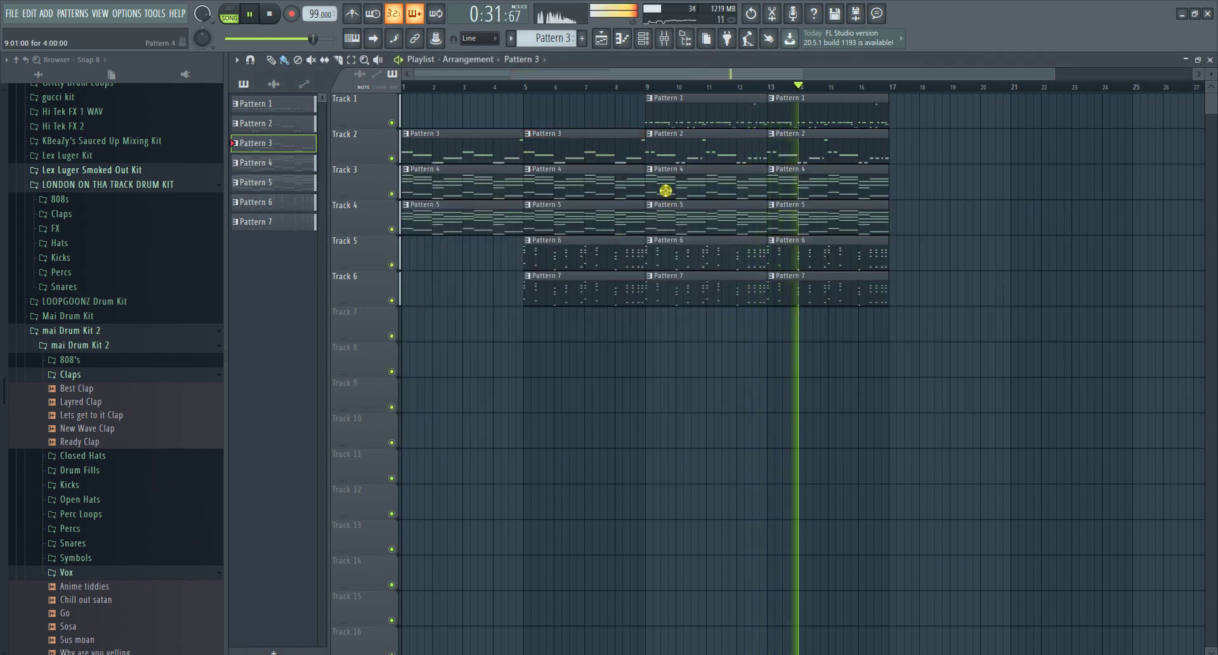
{"action": "left_click_drag", "start_coordinate": [646, 87], "coordinate": [881, 88]}
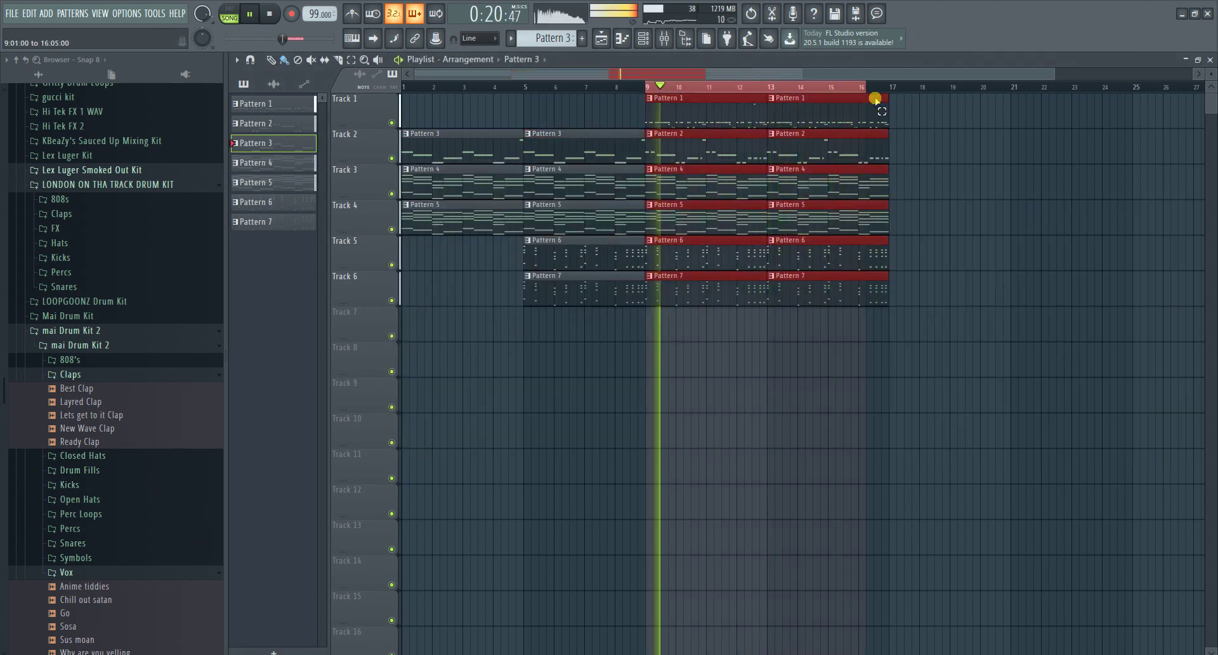
- Show the channel rack, switch to Pattern 6, and play that pattern alone
{"action": "left_click", "coordinate": [678, 38]}
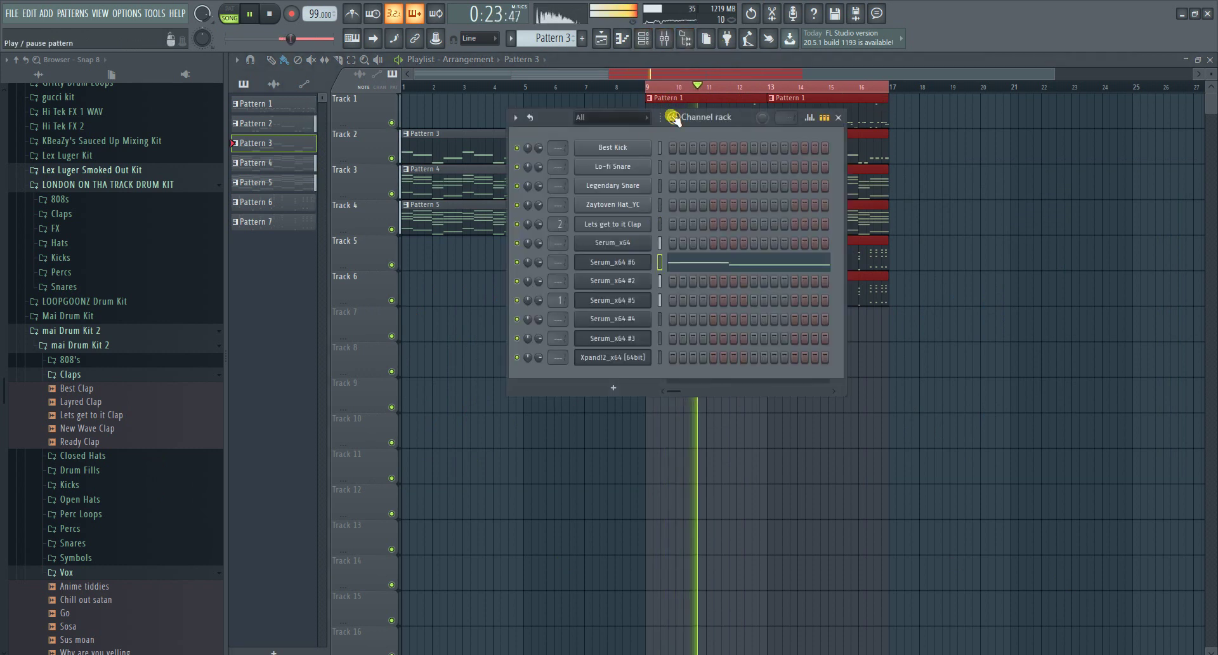
{"action": "key", "text": "KP_Subtract"}
{"action": "key", "text": "KP_Add"}
{"action": "key", "text": "KP_Add"}
{"action": "key", "text": "KP_Add"}
{"action": "key", "text": "KP_Add"}
{"action": "left_click", "coordinate": [675, 117]}
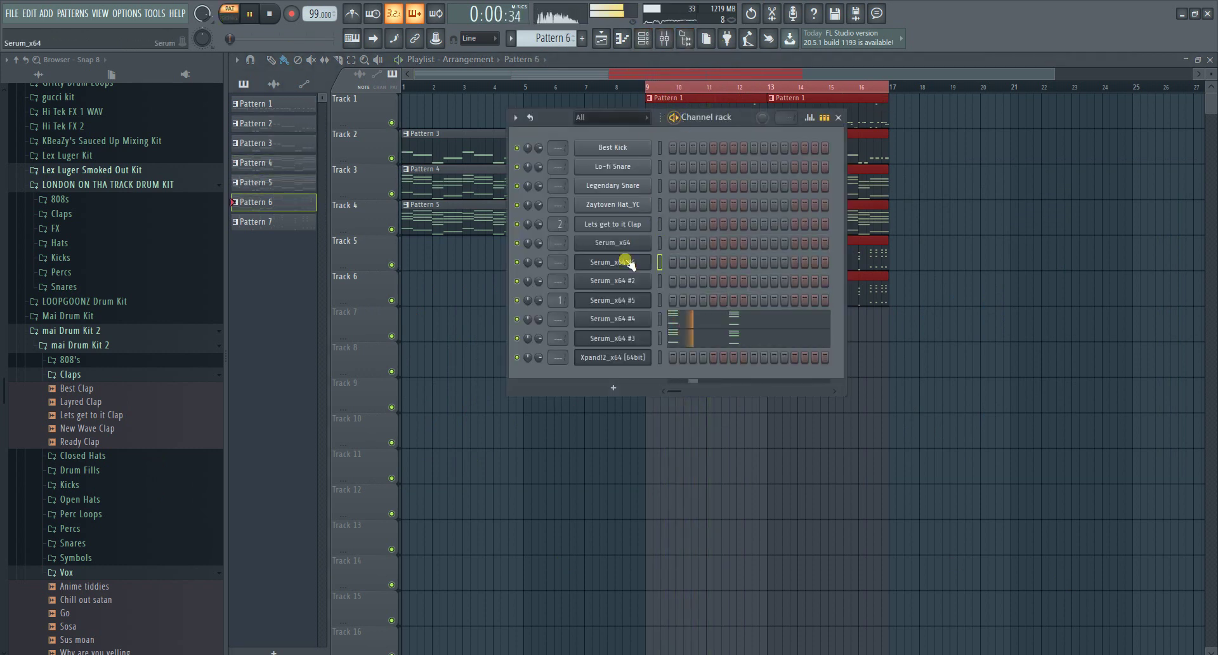
- Clone the Serum_x64 #3 channel, audition the LD Escape preset from Echo Sound Works Smores, and load LD Exhale
{"action": "right_click", "coordinate": [651, 333]}
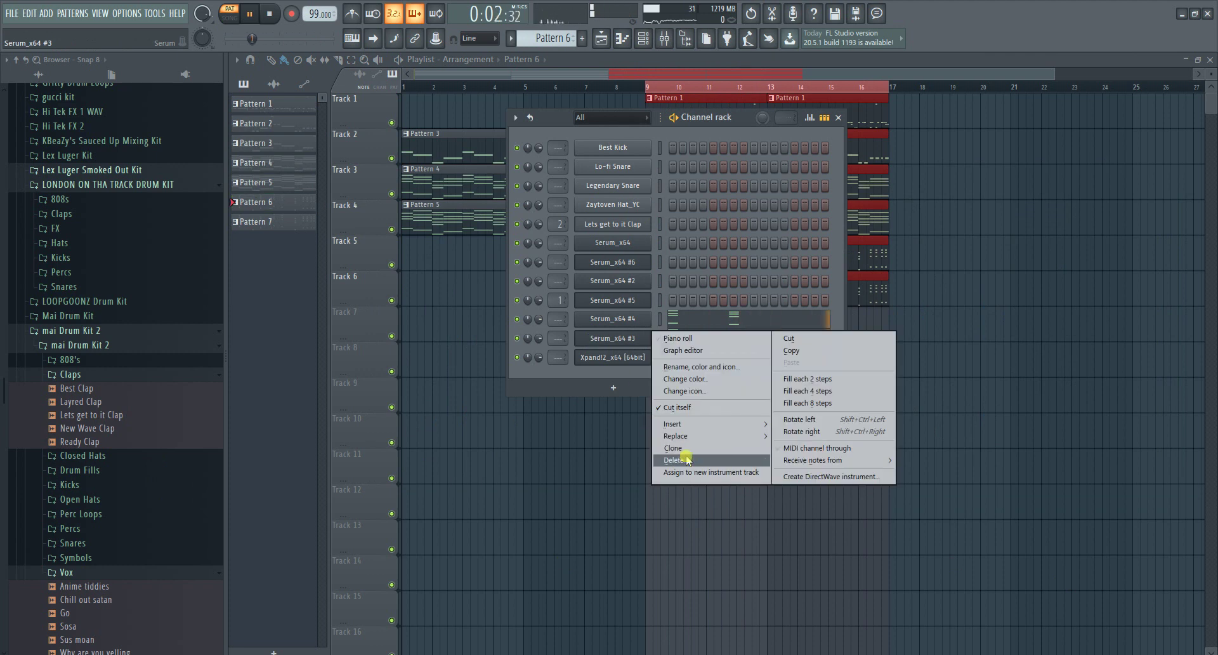
{"action": "left_click", "coordinate": [675, 448]}
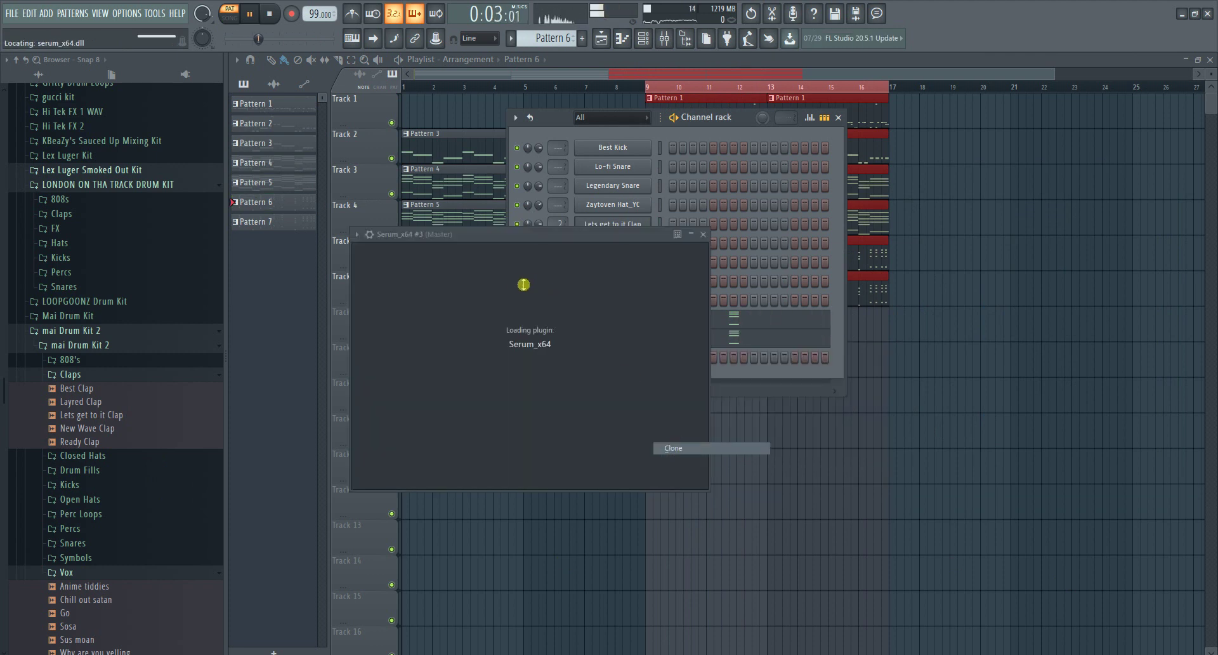
{"action": "left_click", "coordinate": [626, 267]}
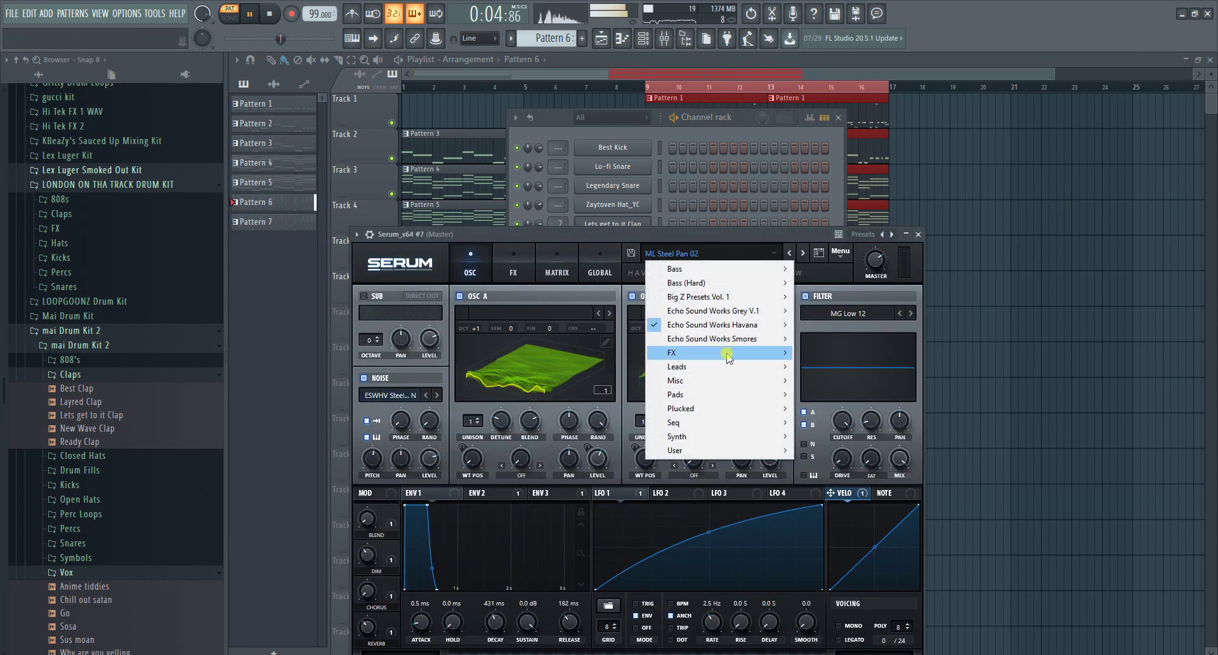
{"action": "mouse_move", "coordinate": [729, 380]}
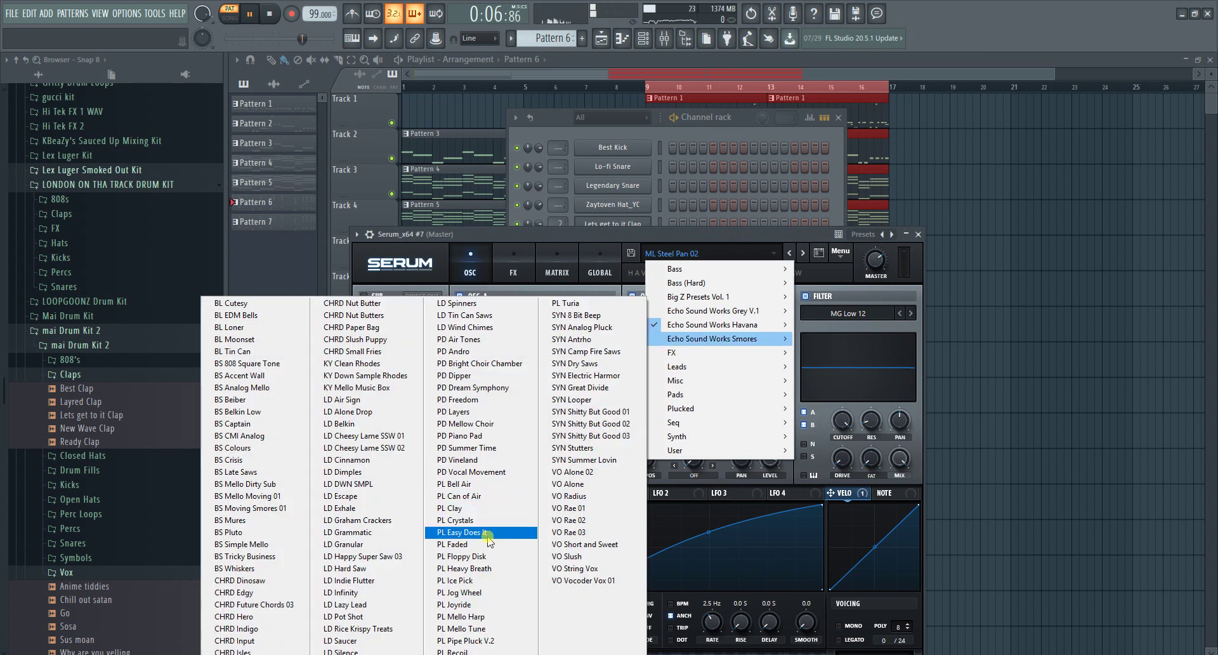
{"action": "left_click", "coordinate": [347, 497]}
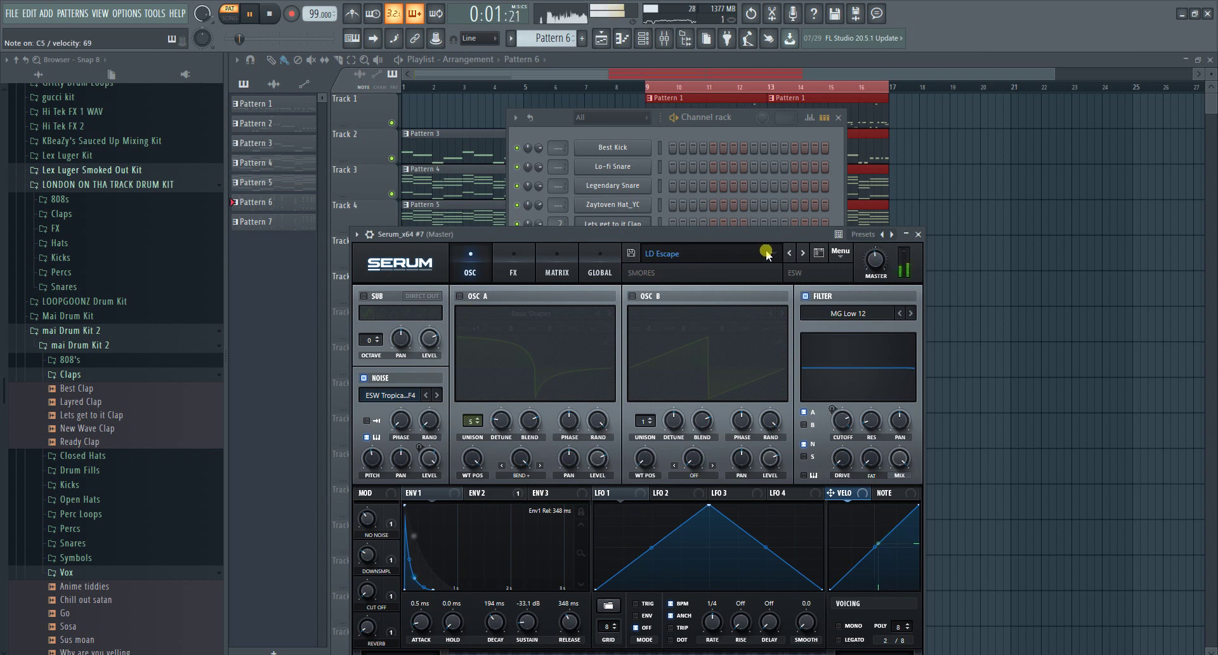
{"action": "left_click", "coordinate": [800, 253]}
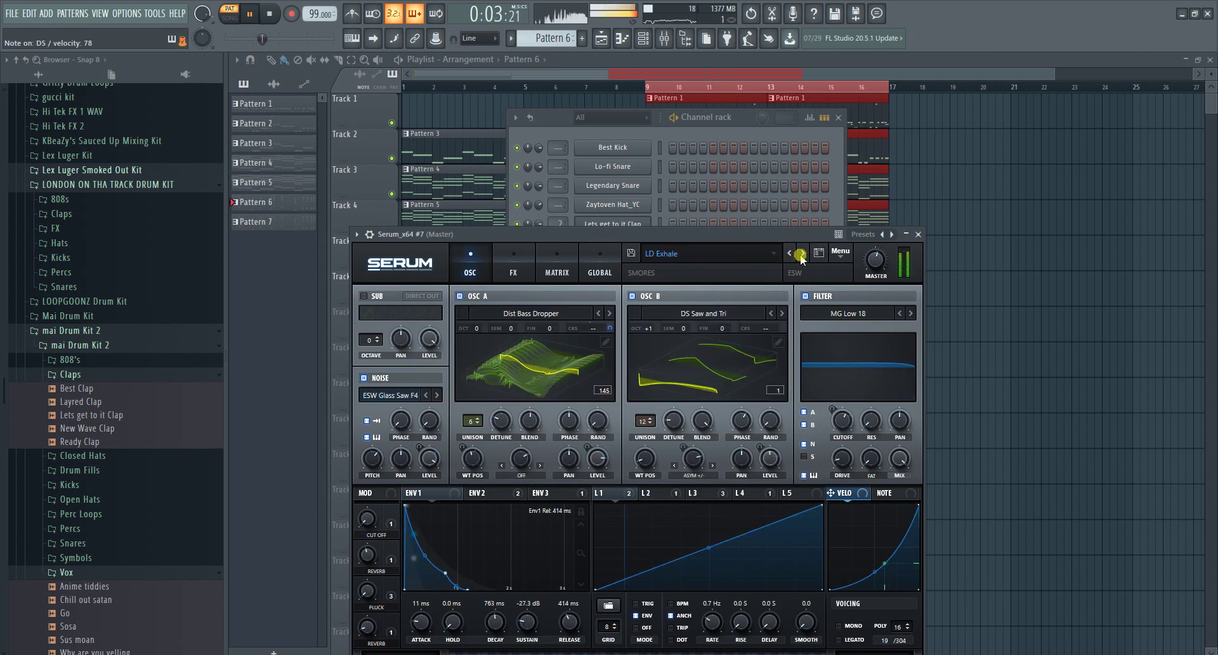
- In the Serum_x64 #7 piano roll, place a D5 at the start of bar 1 followed by an E5, and audition them
{"action": "left_click", "coordinate": [368, 240]}
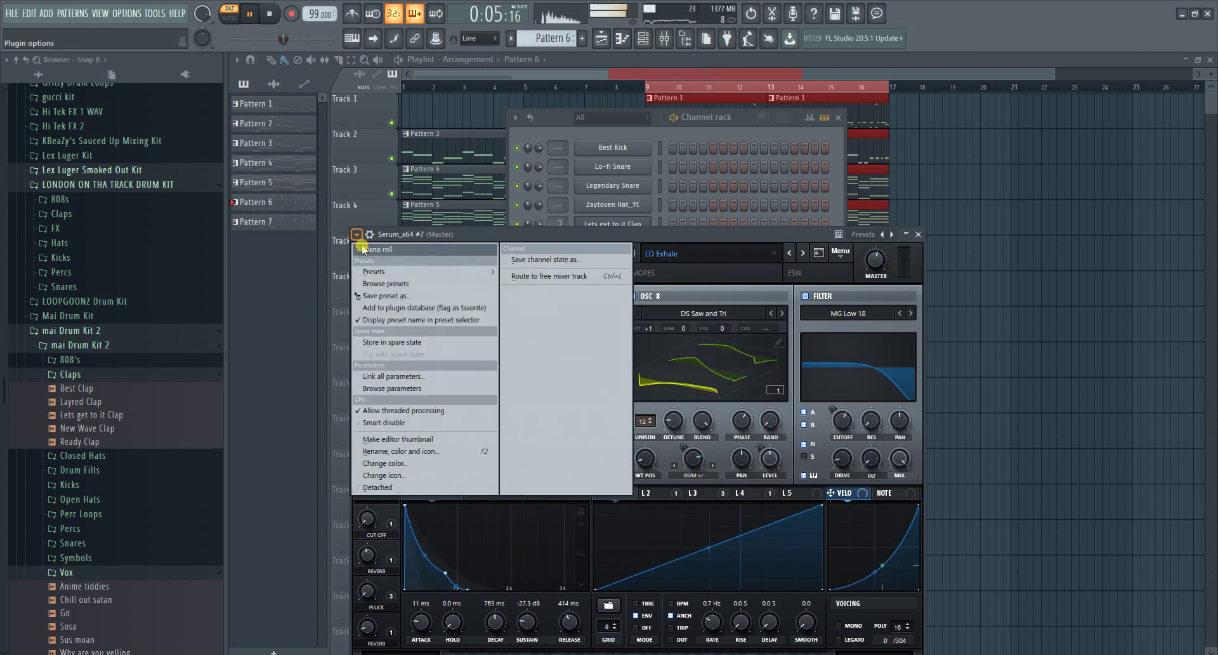
{"action": "left_click", "coordinate": [435, 354]}
{"action": "key", "text": "space"}
{"action": "left_click", "coordinate": [306, 367]}
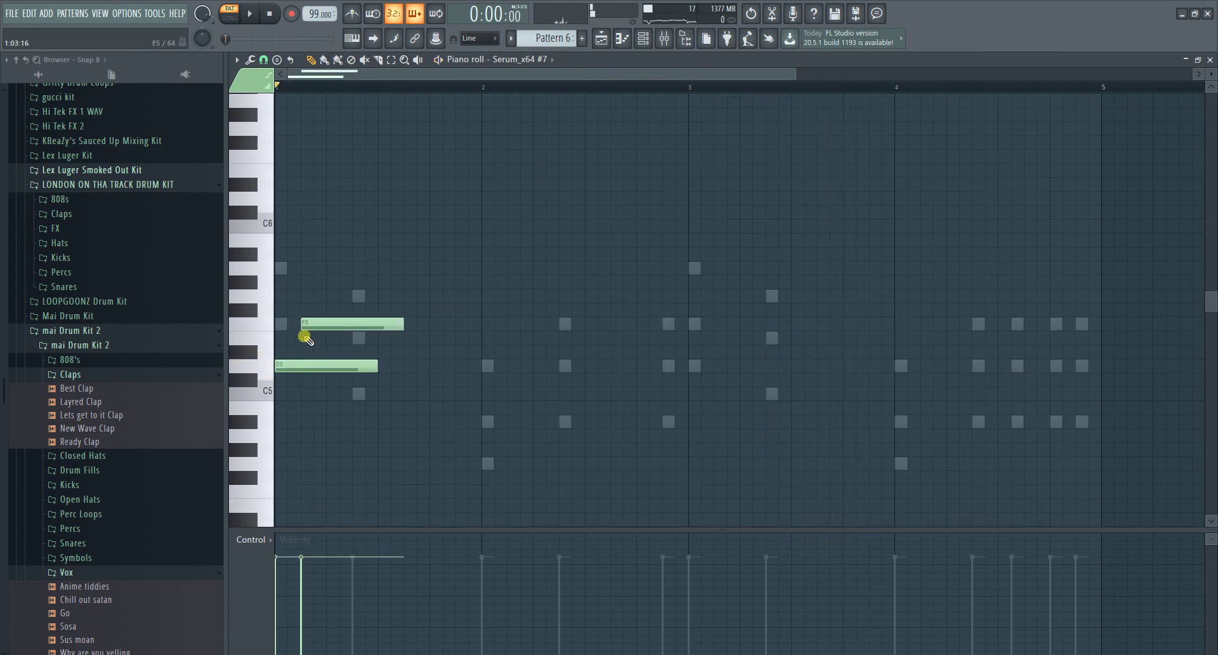
{"action": "key", "text": "space"}
{"action": "key", "text": "space"}
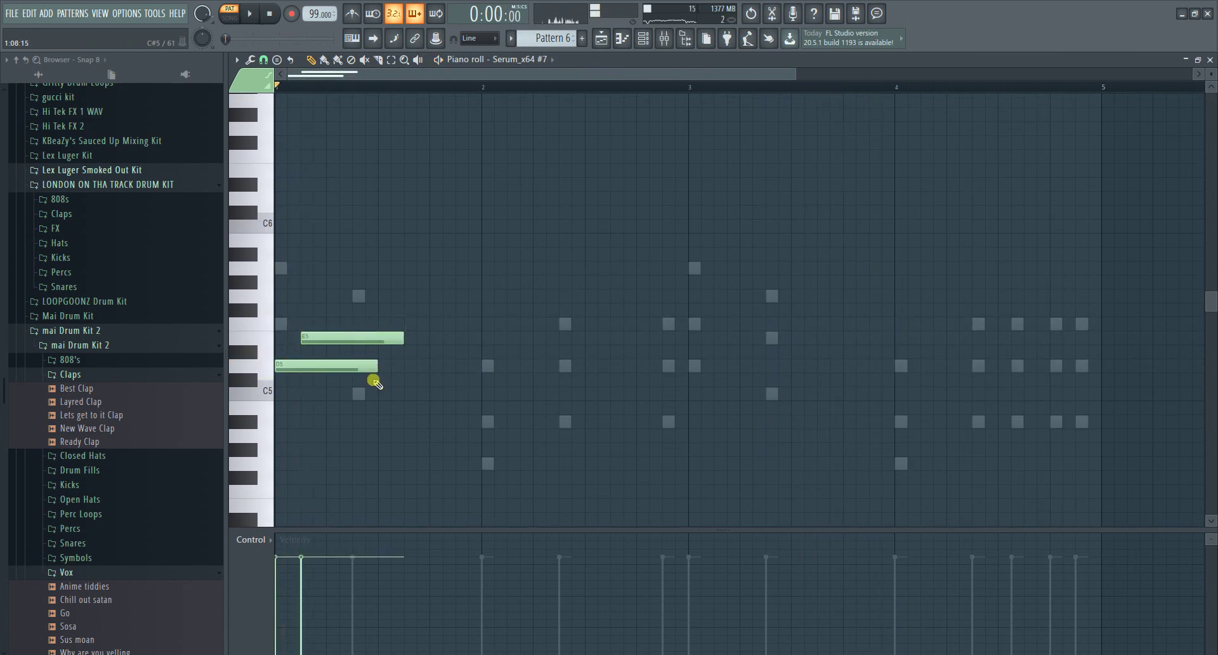
- Shift the E5 note to beat 2 of bar 1 and shorten both notes to one beat each
{"action": "key", "text": "ctrl+a"}
{"action": "left_click", "coordinate": [351, 347]}
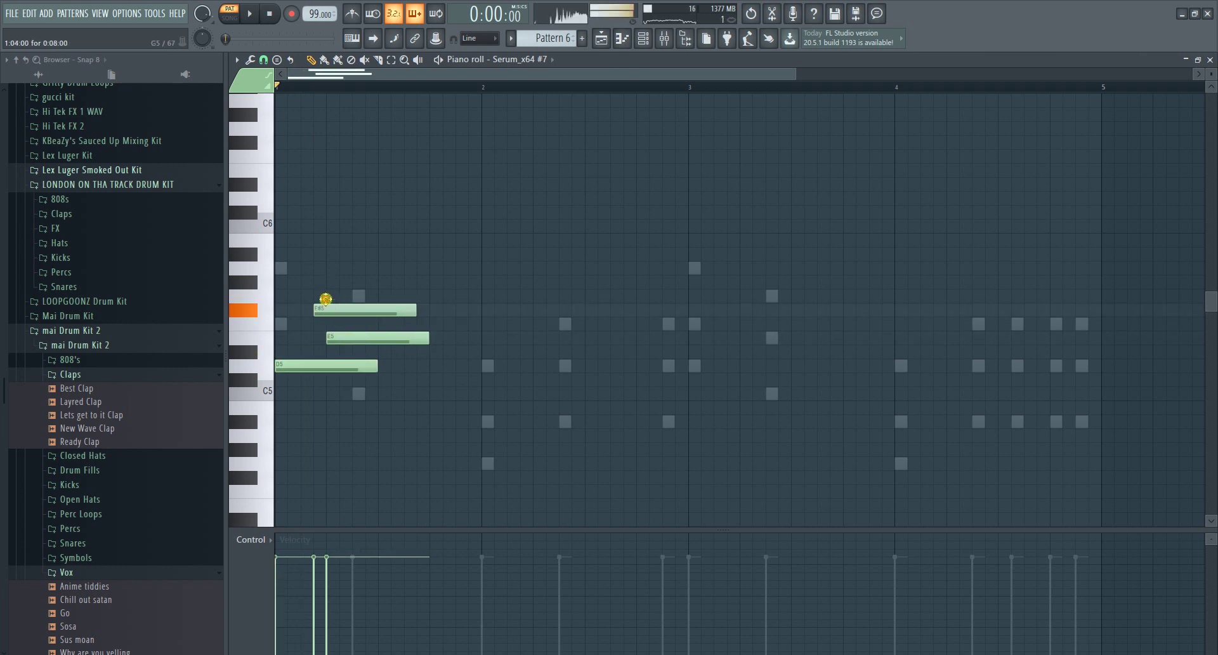
{"action": "left_click_drag", "start_coordinate": [326, 298], "coordinate": [331, 294]}
{"action": "key", "text": "space"}
{"action": "left_click_drag", "start_coordinate": [367, 384], "coordinate": [409, 236]}
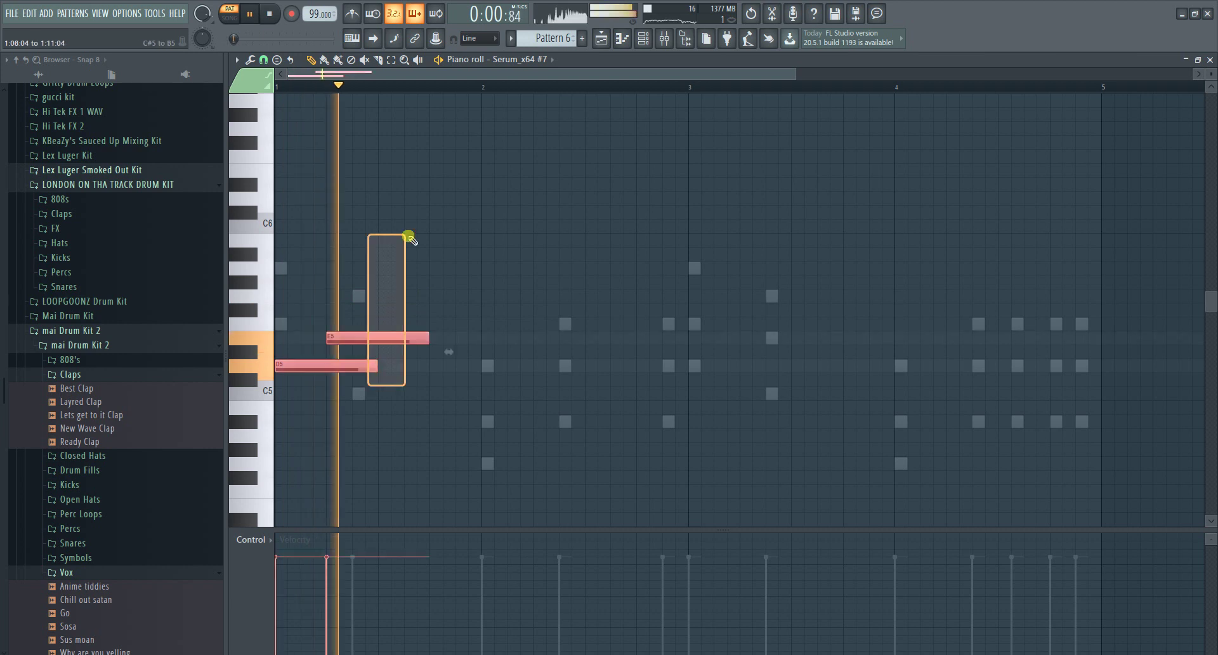
{"action": "key", "text": "space"}
{"action": "left_click_drag", "start_coordinate": [371, 364], "coordinate": [359, 364]}
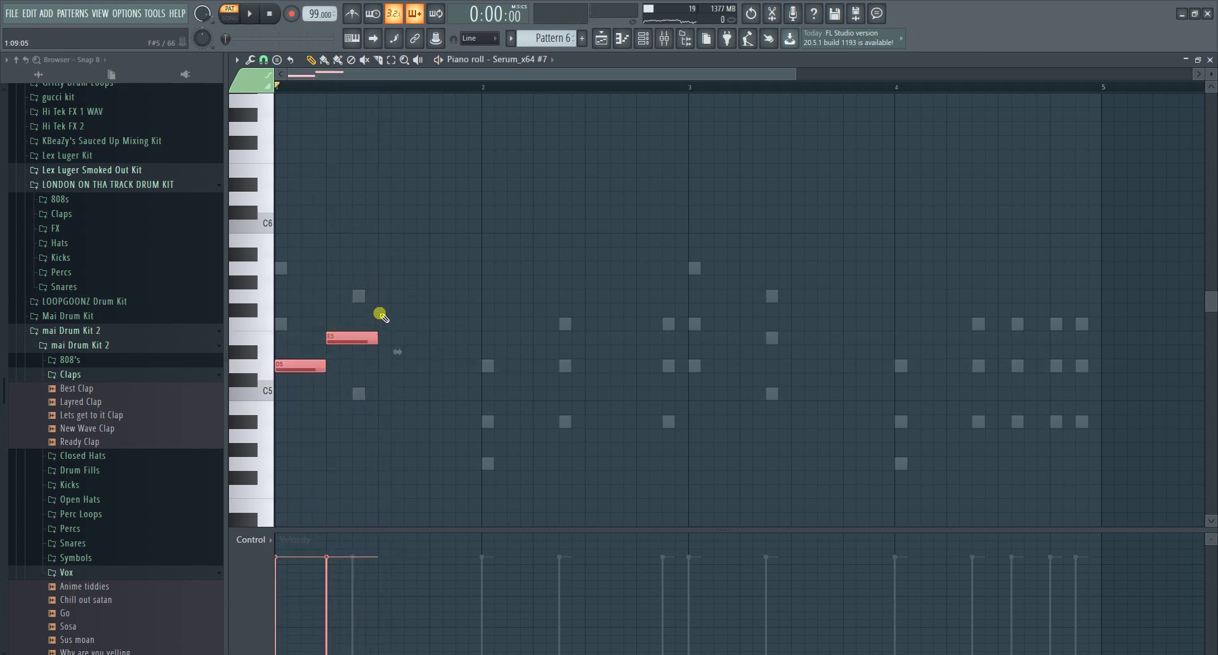
- Complete bar 1 with an F5 on beat 3 and an E5 on beat 4, and play the result
{"action": "left_click", "coordinate": [379, 298]}
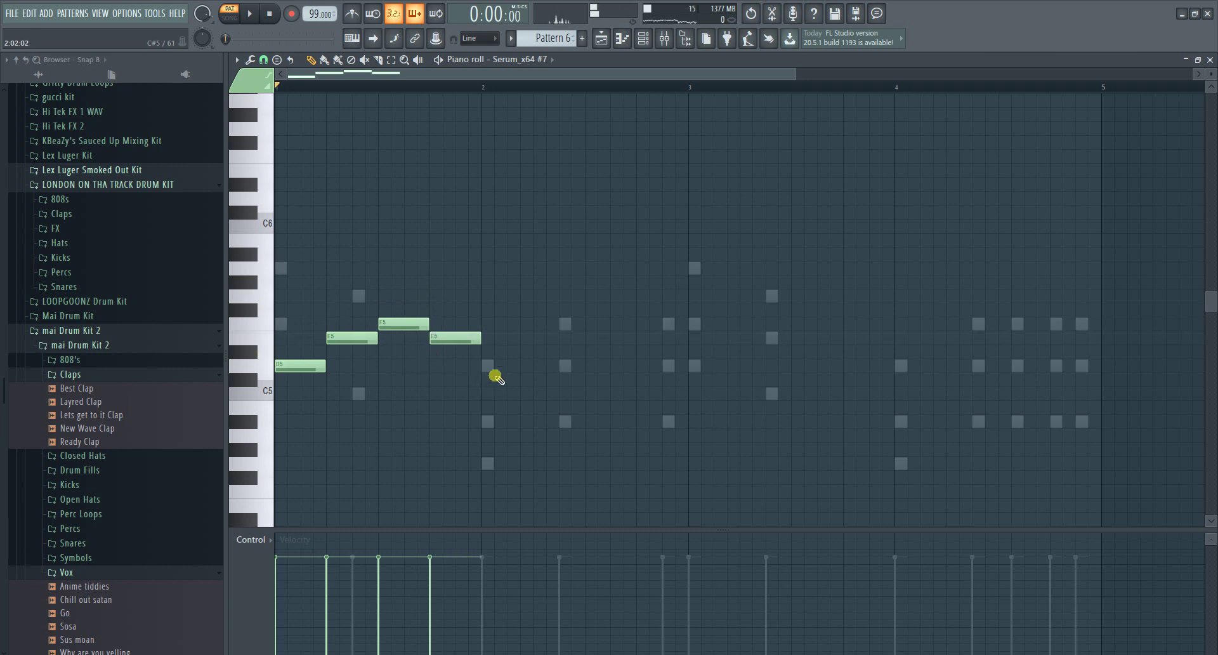
{"action": "key", "text": "space"}
{"action": "scroll", "coordinate": [508, 361], "scroll_direction": "down", "scroll_amount": 2}
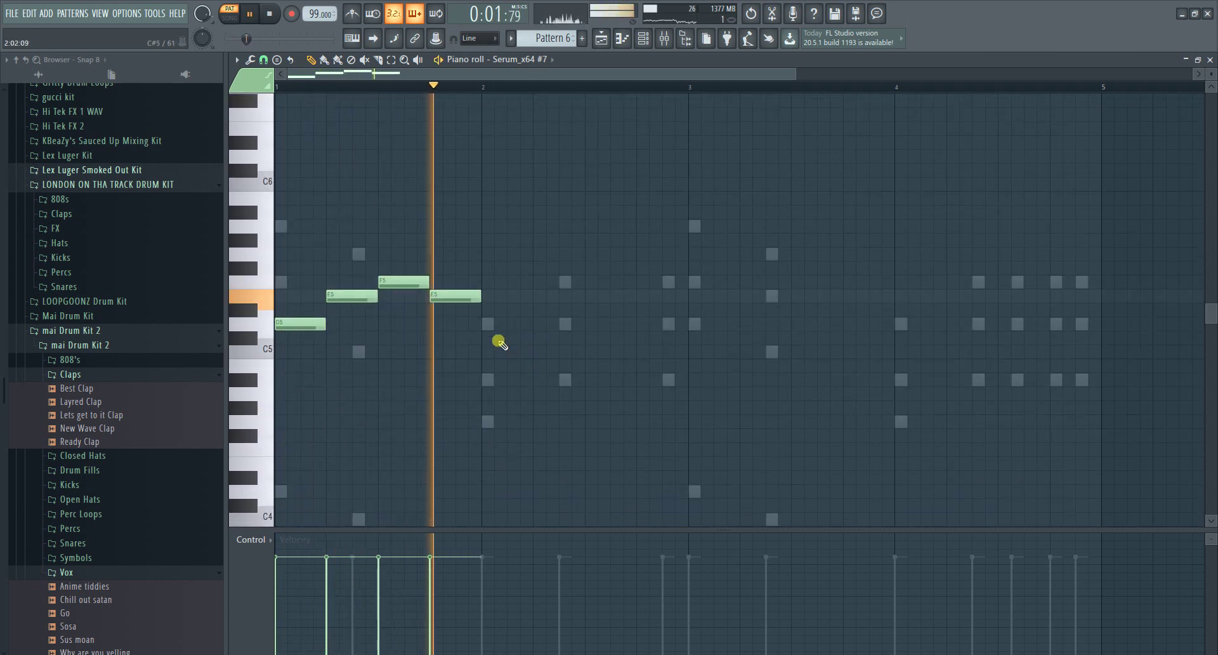
- Fill bar 2 with one-beat notes D5, F5, A5 and G5, and duplicate the two-bar melody into bars 3 and 4
{"action": "left_click", "coordinate": [494, 325]}
{"action": "left_click", "coordinate": [544, 284]}
{"action": "key", "text": "space"}
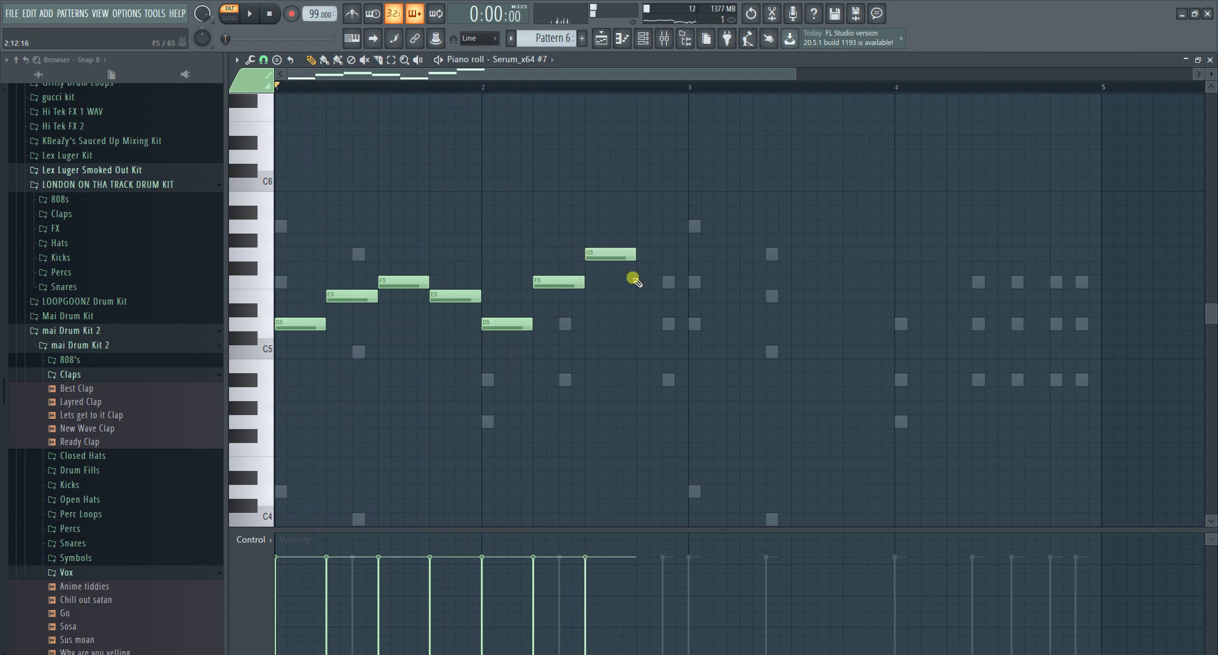
{"action": "left_click_drag", "start_coordinate": [600, 249], "coordinate": [586, 217]}
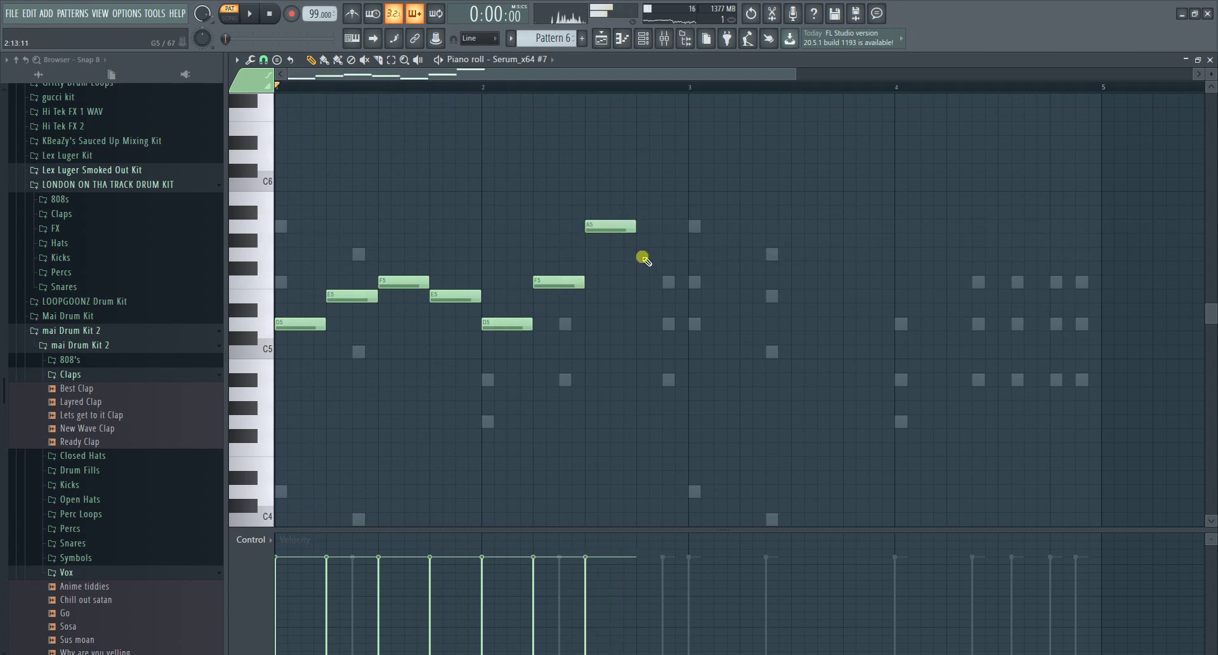
{"action": "key", "text": "space"}
{"action": "key", "text": "ctrl+a"}
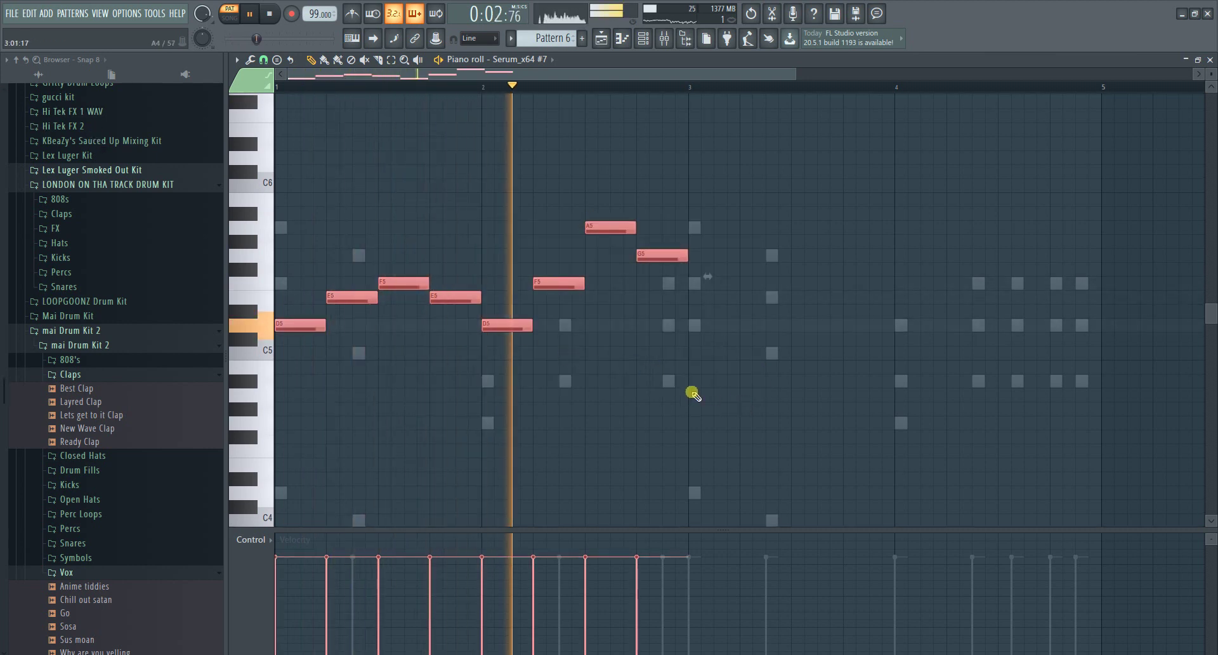
{"action": "key", "text": "ctrl+b"}
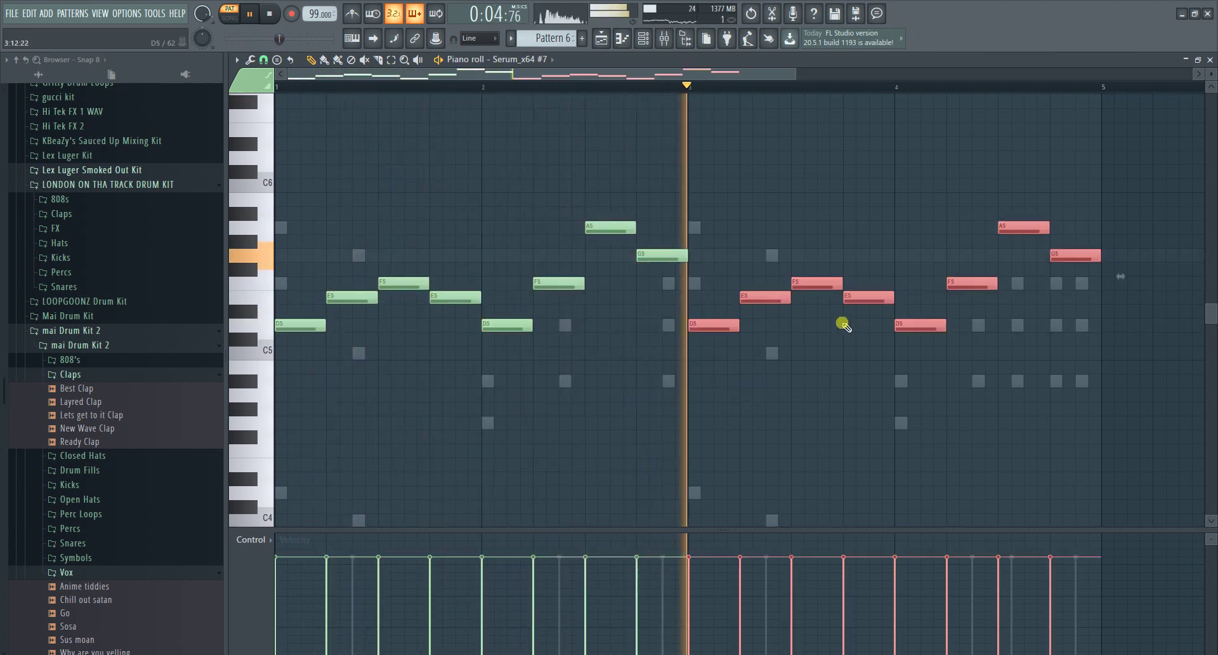
- Rework bar 4 of the melody into one-beat notes A#4, F5, D5 and C5, and play the result
{"action": "key", "text": "ctrl+d"}
{"action": "left_click_drag", "start_coordinate": [924, 382], "coordinate": [899, 383]}
{"action": "right_click", "coordinate": [924, 326]}
{"action": "key", "text": "space"}
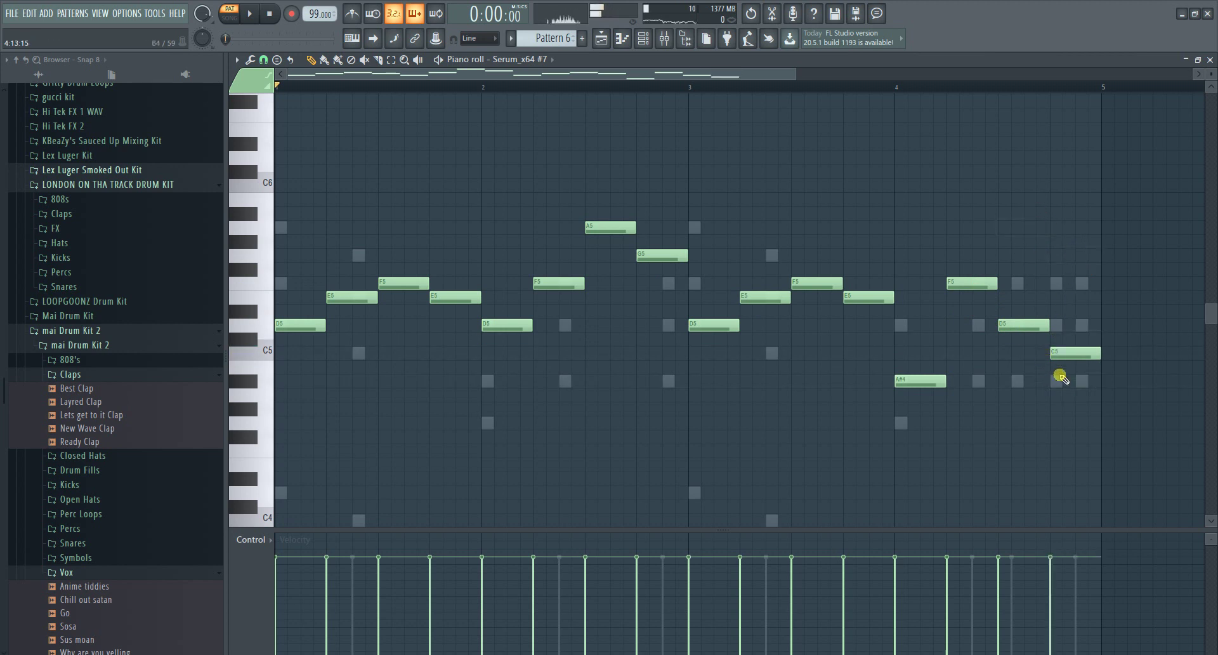
{"action": "key", "text": "space"}
- Move the Serum_x64 #7 melody out of Pattern 6 into its own Pattern 8
{"action": "left_click", "coordinate": [654, 39]}
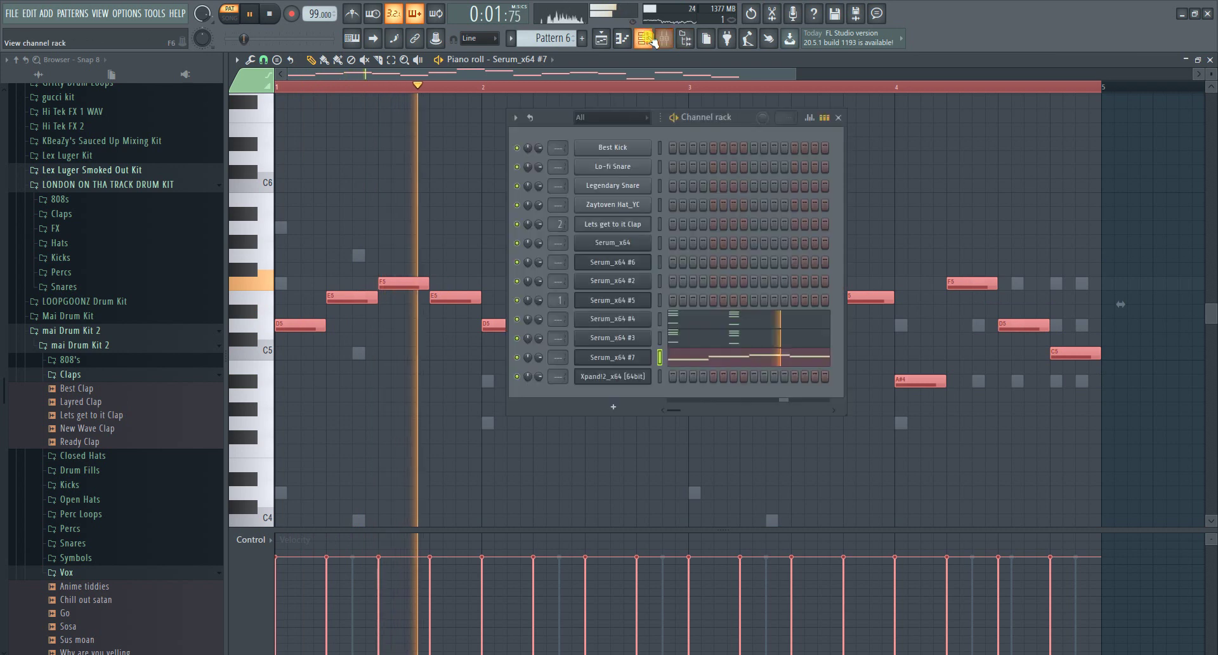
{"action": "key", "text": "ctrl+x"}
{"action": "key", "text": "KP_Subtract"}
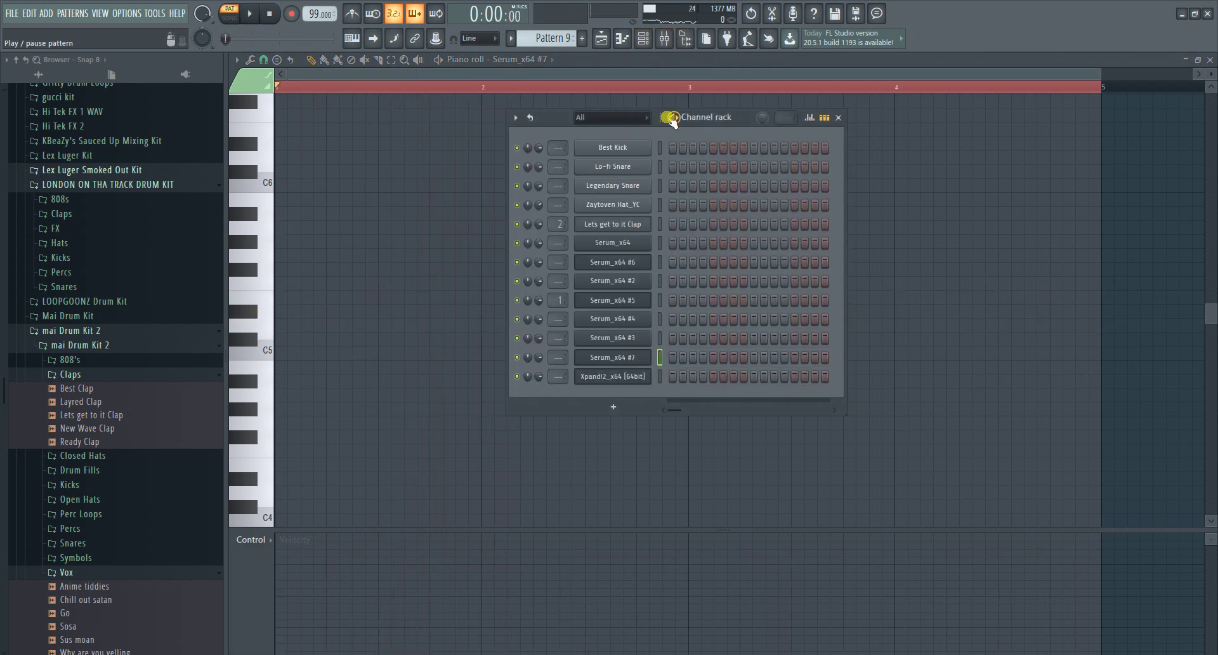
{"action": "key", "text": "KP_Subtract"}
{"action": "key", "text": "KP_Add"}
{"action": "key", "text": "KP_Add"}
{"action": "key", "text": "KP_Add"}
{"action": "key", "text": "KP_Add"}
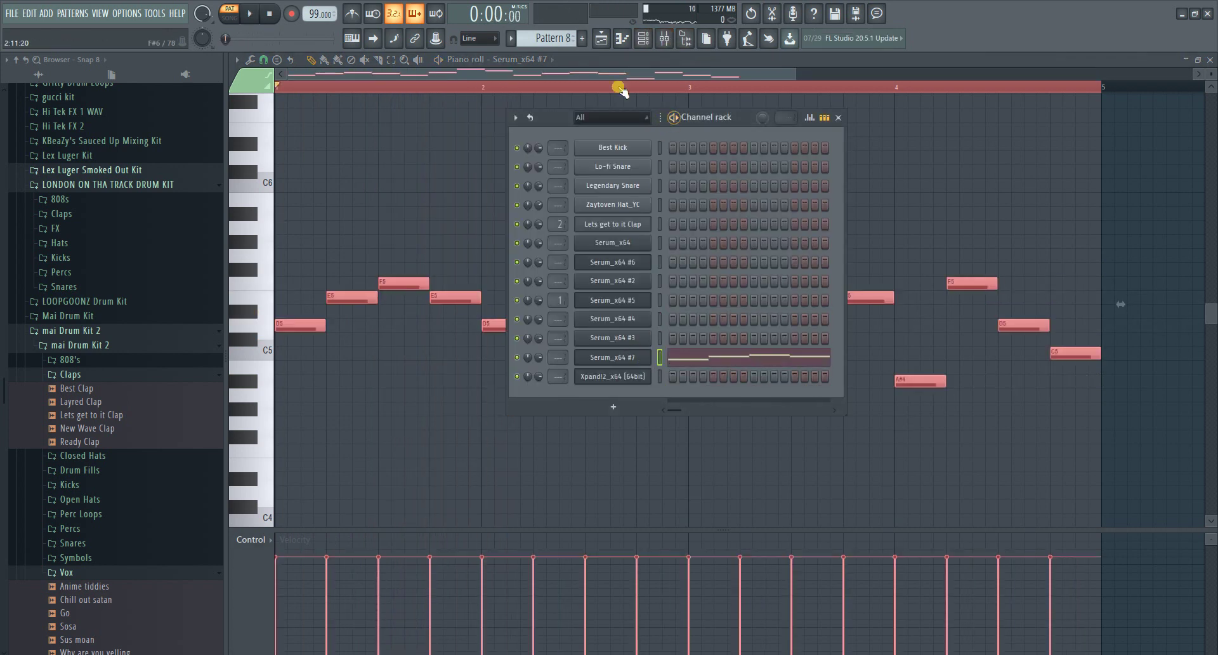
- Place Pattern 8 clips on Track 7 of the playlist from bar 9 to bar 17 and start playback
{"action": "left_click", "coordinate": [616, 40]}
{"action": "mouse_move", "coordinate": [639, 337]}
{"action": "left_mouse_down"}
{"action": "mouse_move", "coordinate": [892, 352]}
{"action": "mouse_move", "coordinate": [932, 328]}
{"action": "mouse_move", "coordinate": [836, 329]}
{"action": "left_mouse_up"}
{"action": "key", "text": "space"}
- Load the LD Graham Crackers preset in Serum_x64 #7 and play the song from bar 9
{"action": "left_click", "coordinate": [647, 40]}
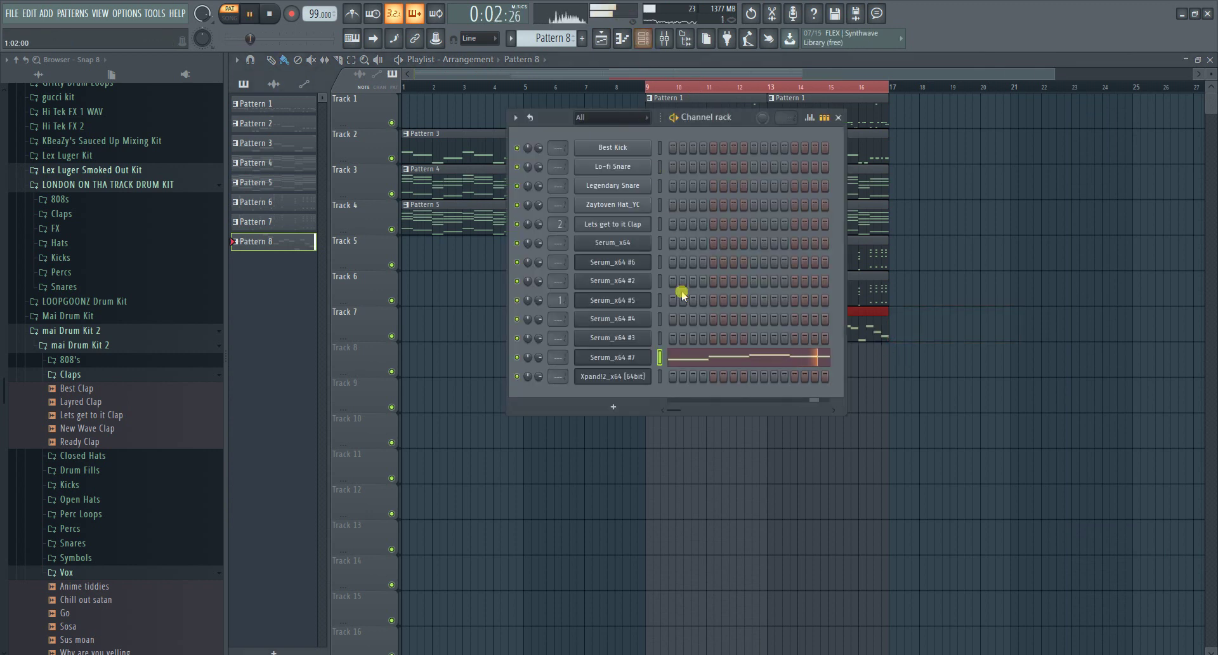
{"action": "left_click", "coordinate": [652, 360]}
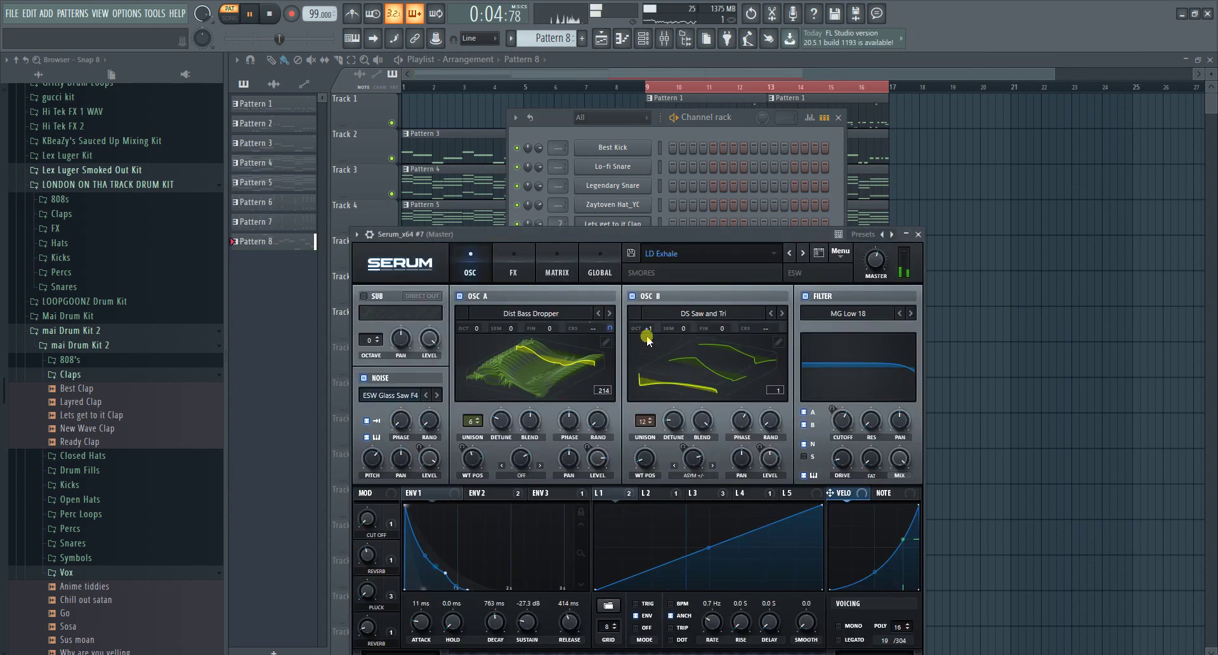
{"action": "left_click", "coordinate": [798, 255]}
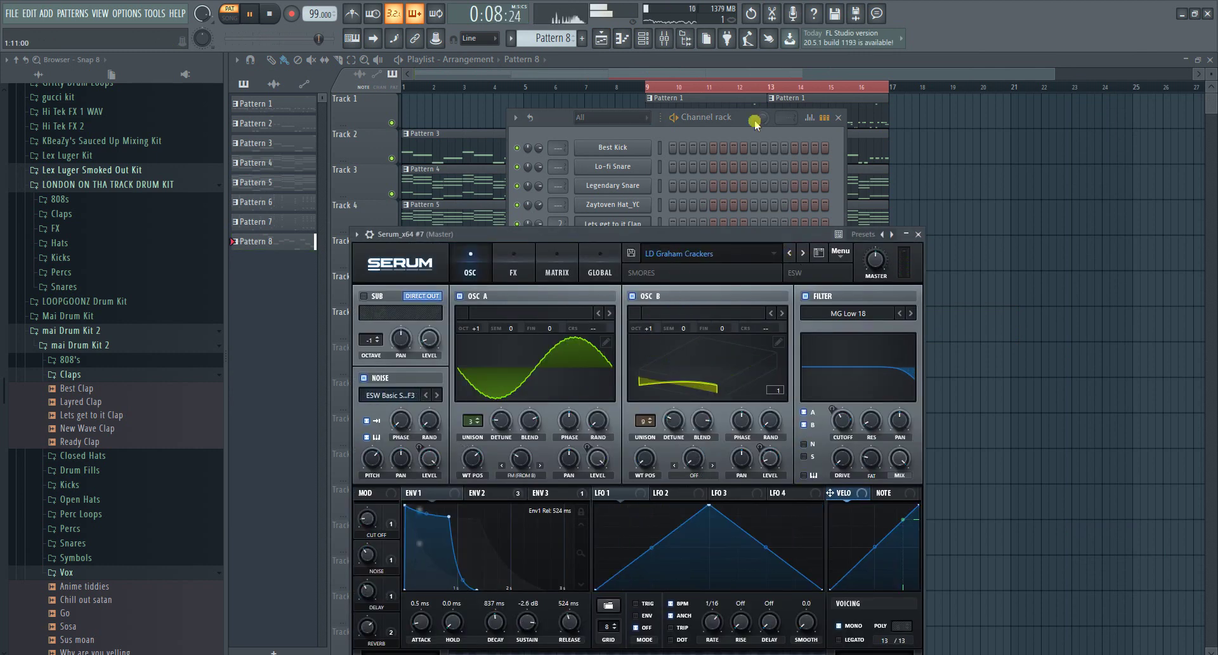
{"action": "left_click", "coordinate": [712, 75]}
{"action": "left_click", "coordinate": [647, 87]}
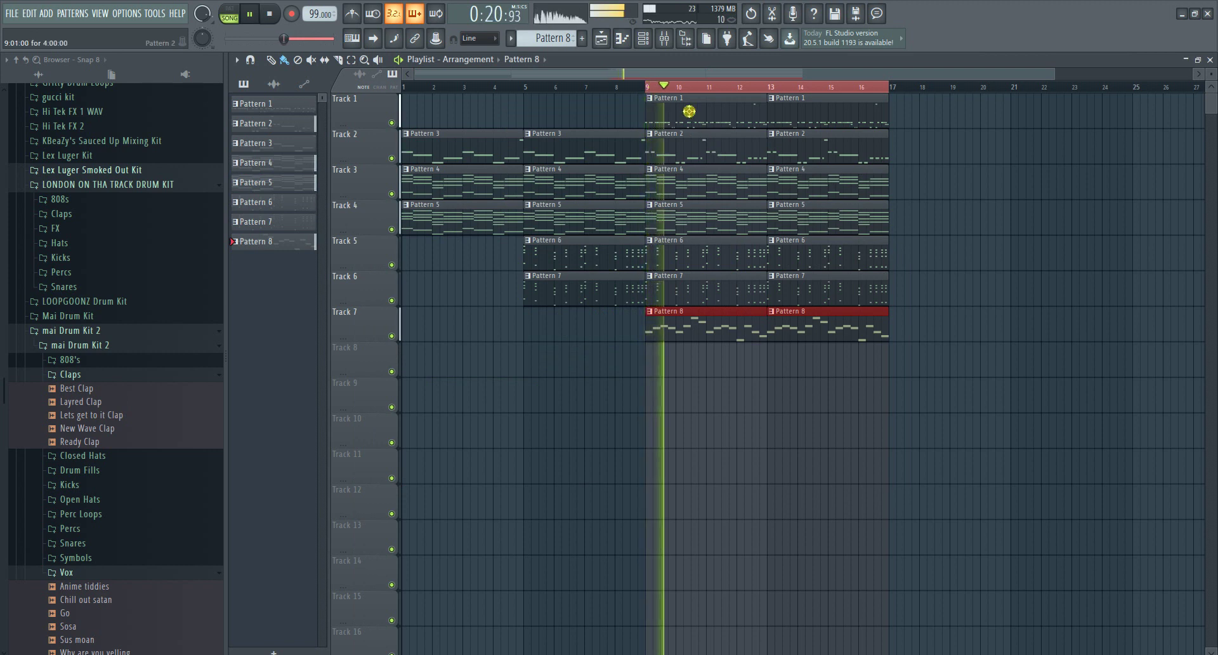
- Set the Serum_x64 #7 channel volume to 53% and collapse the mai Drum Kit 2 and LONDON ON THA TRACK DRUM KIT folders
{"action": "key", "text": "F6"}
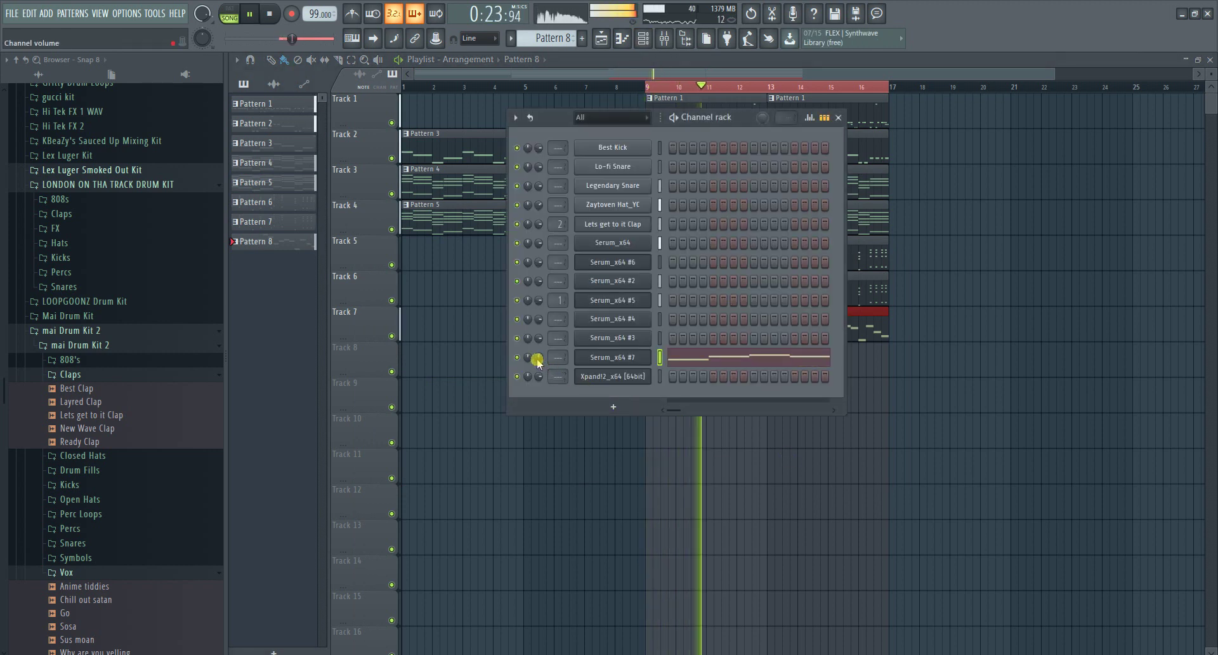
{"action": "left_click", "coordinate": [71, 330]}
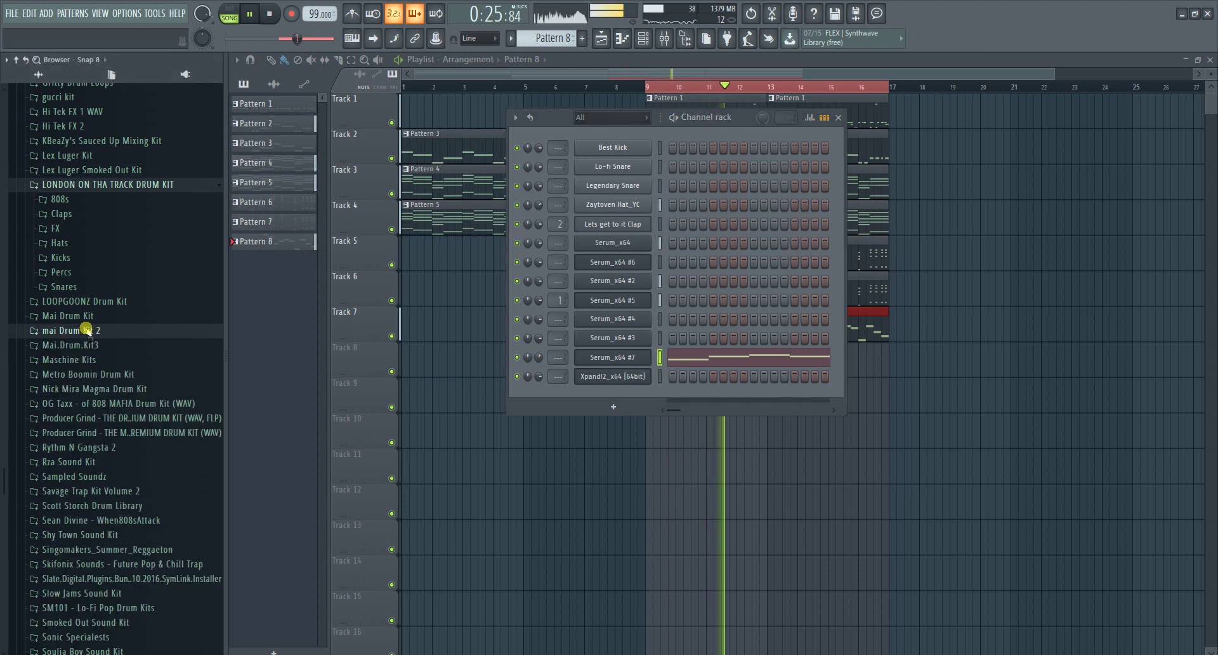
{"action": "left_click", "coordinate": [86, 184]}
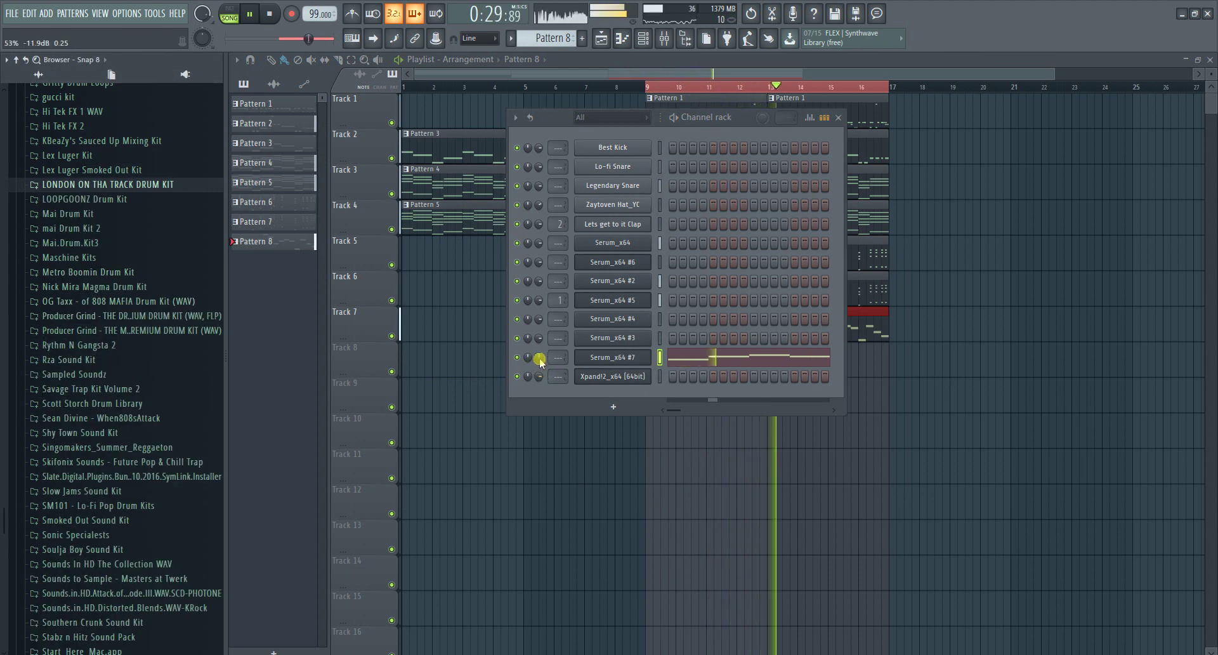
{"action": "key", "text": "F6"}
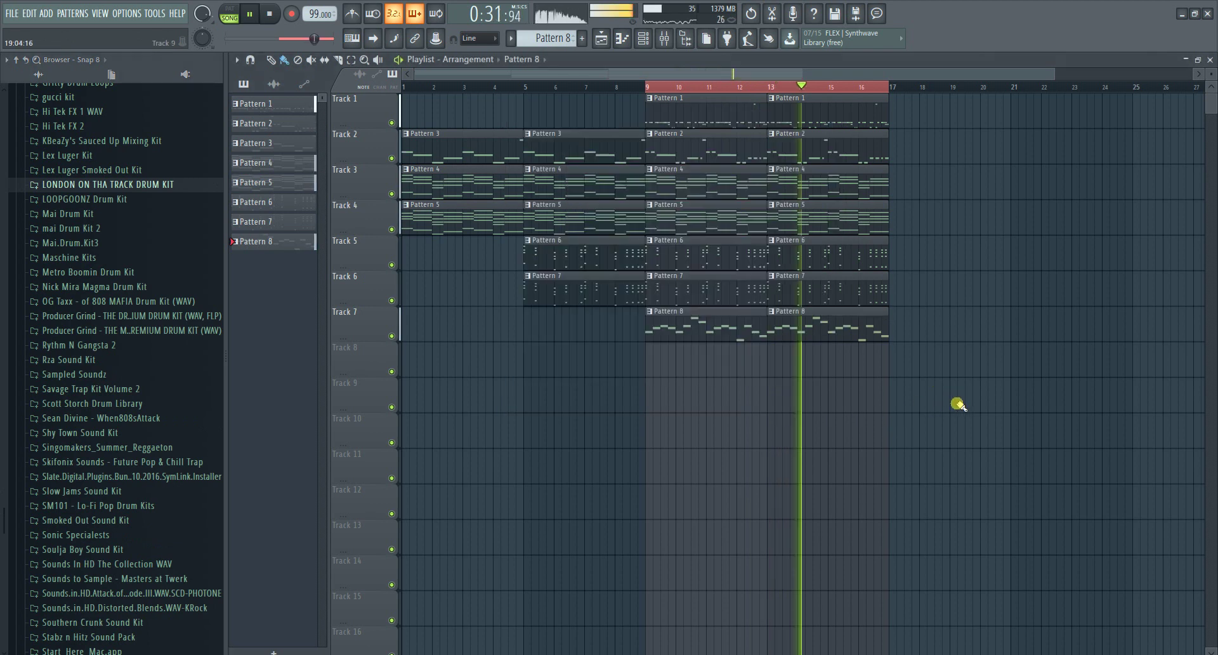
- Check the mixer levels, then select all playlist clips to play the whole arrangement from bar 1
{"action": "left_click", "coordinate": [663, 40]}
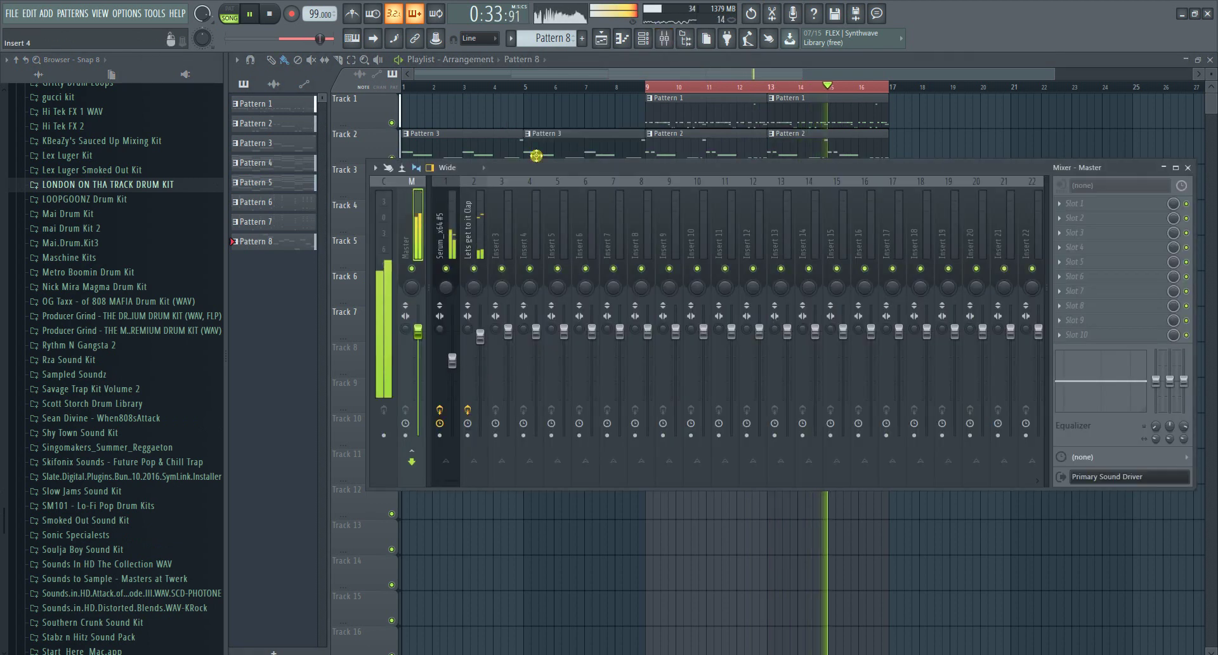
{"action": "left_click", "coordinate": [606, 39]}
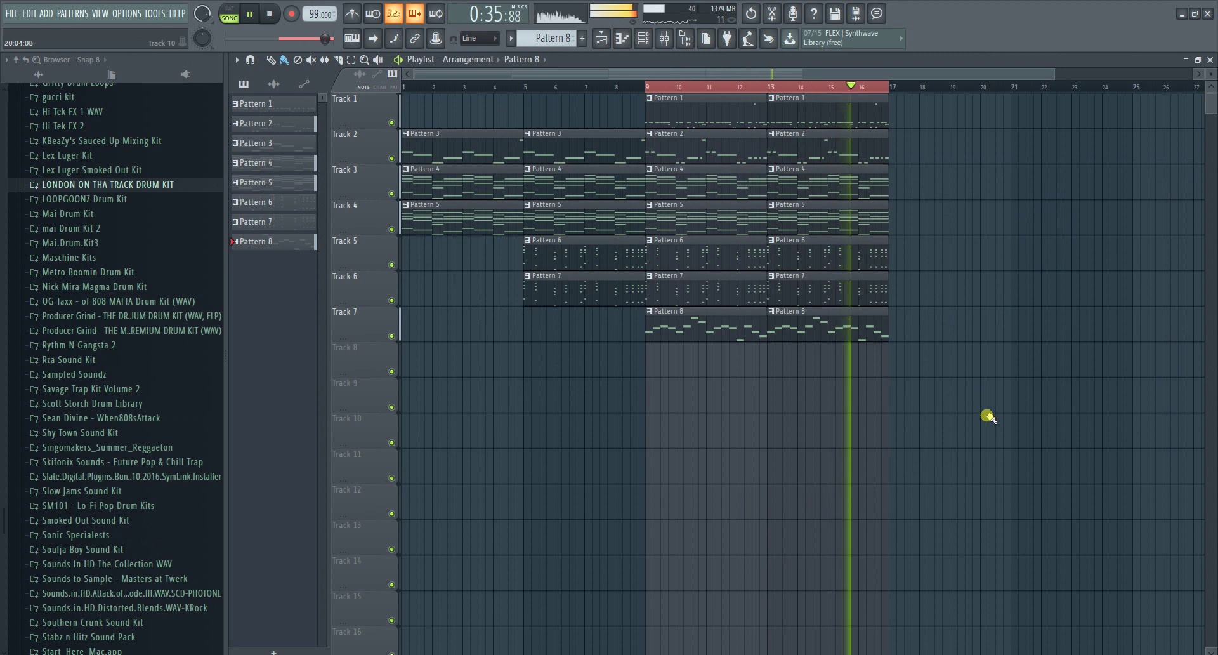
{"action": "key", "text": "ctrl+a"}
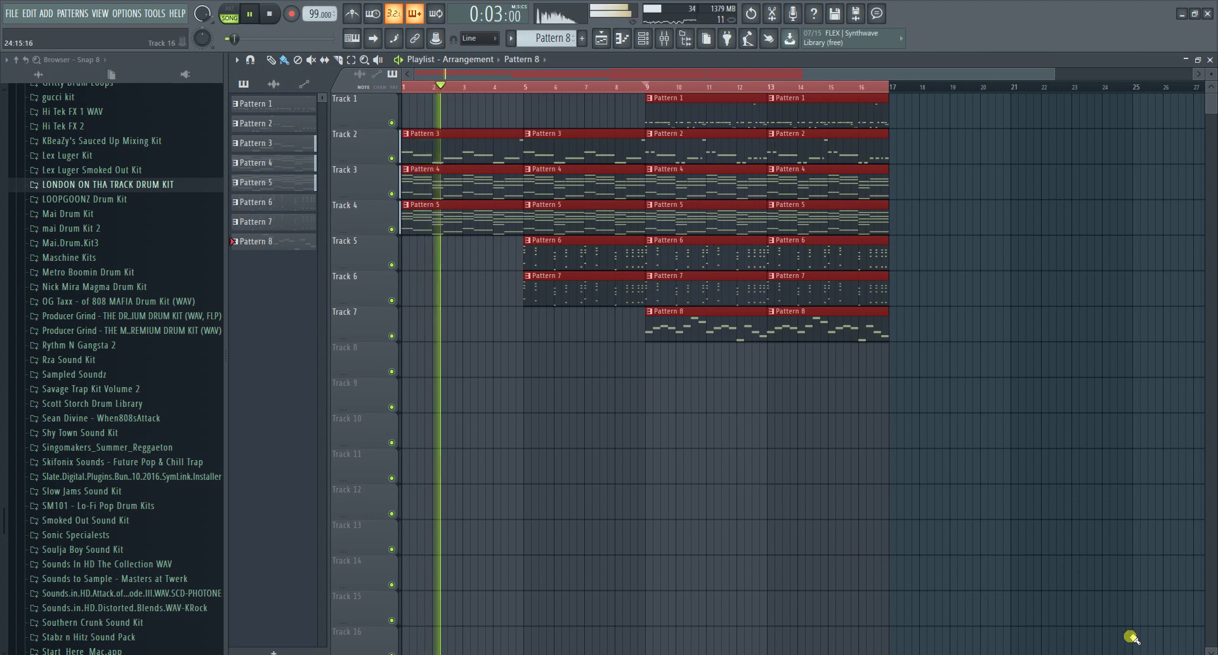
{"action": "left_click", "coordinate": [1106, 654]}
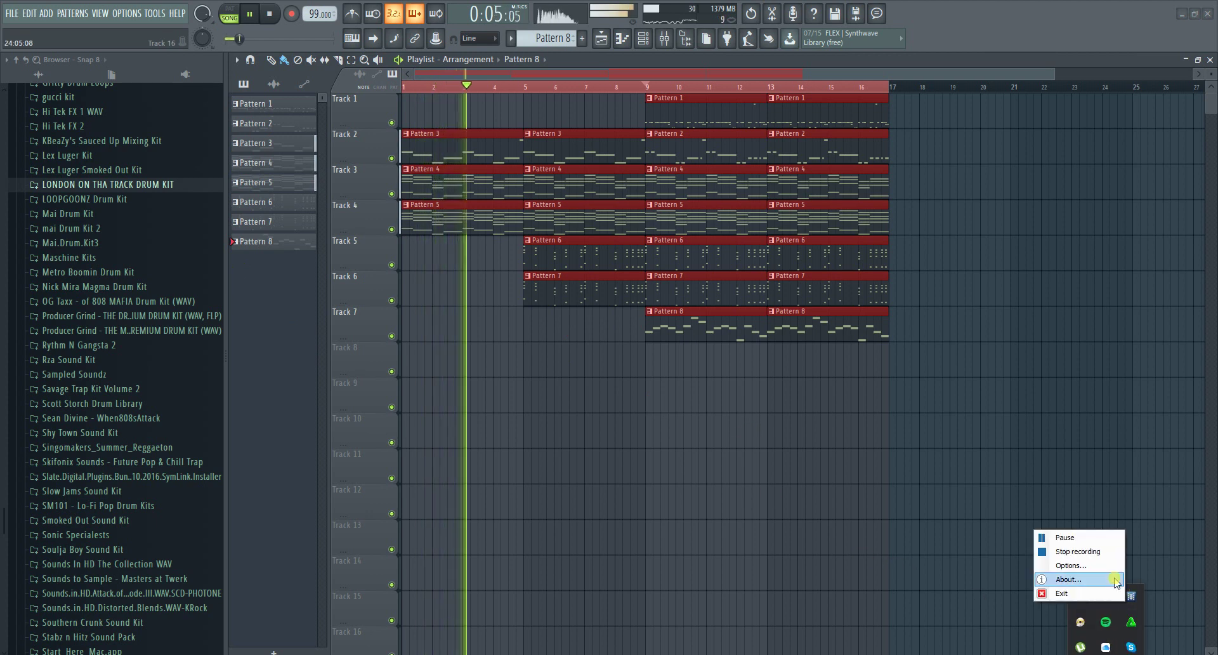
{"action": "right_click", "coordinate": [1131, 596]}
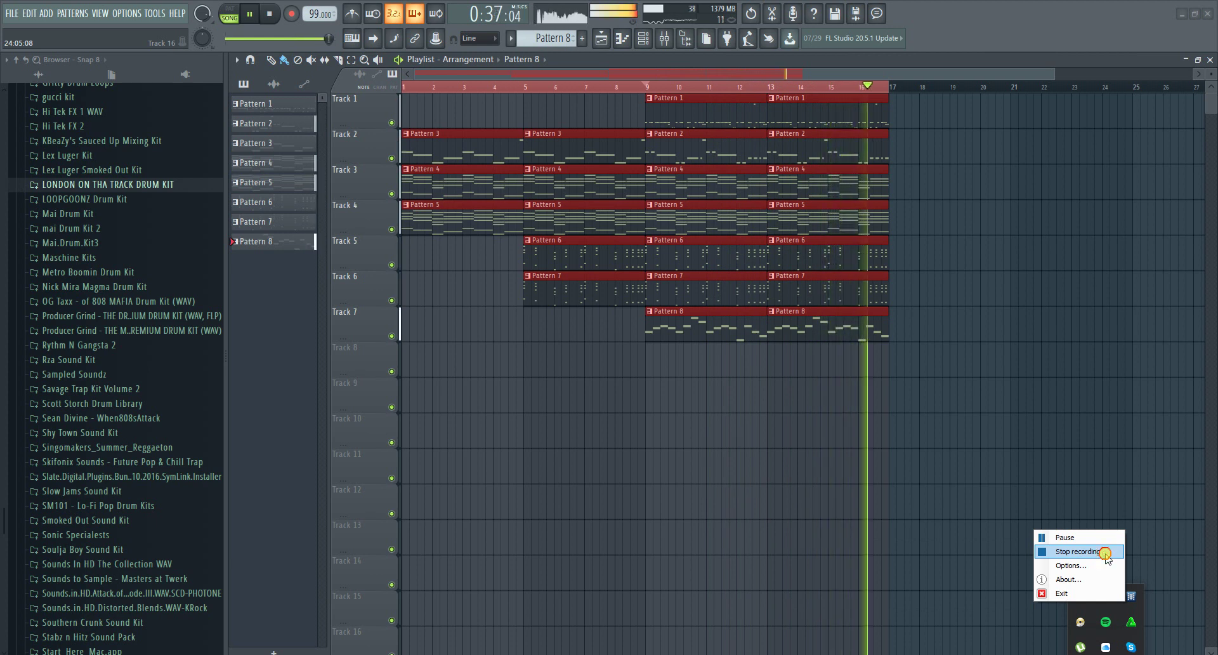
{"action": "left_click", "coordinate": [1105, 552]}
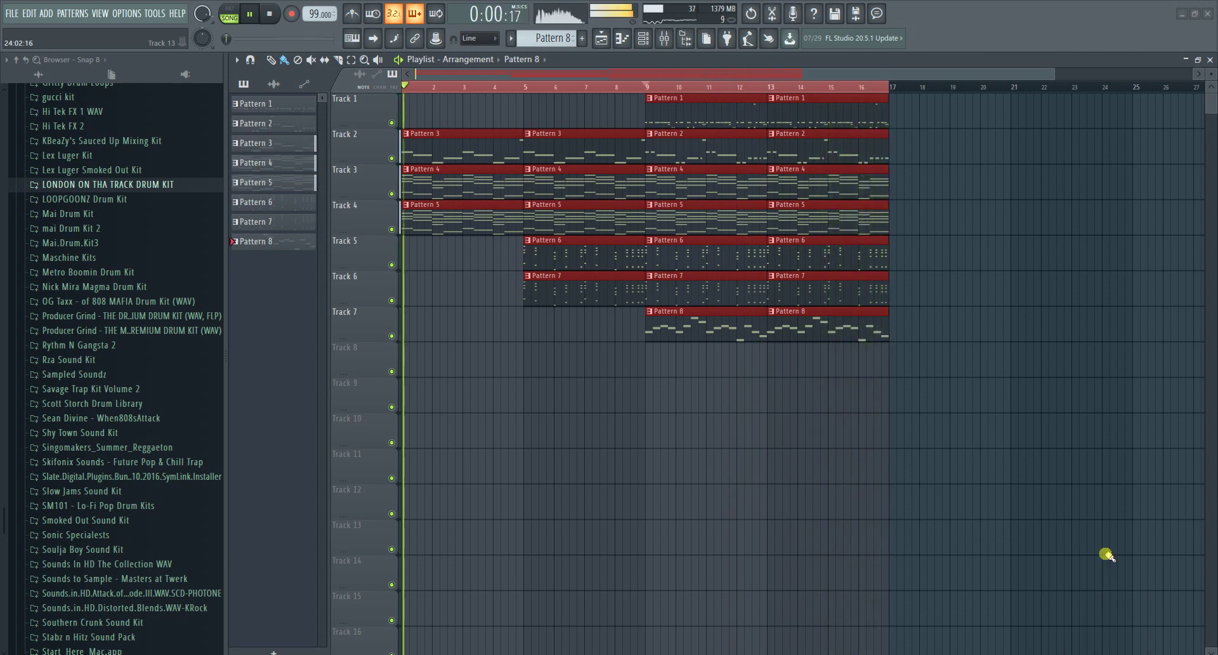